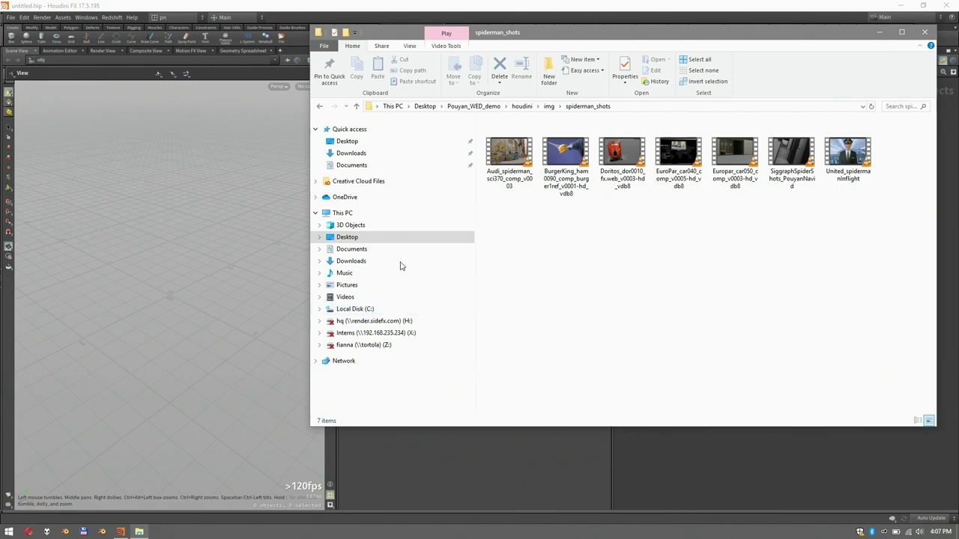
# Step: Play the SIGGRAPH Spider-Man shots reel from the spiderman_shots folder at a lower volume, and close the player
pyautogui.doubleClick(791, 153)
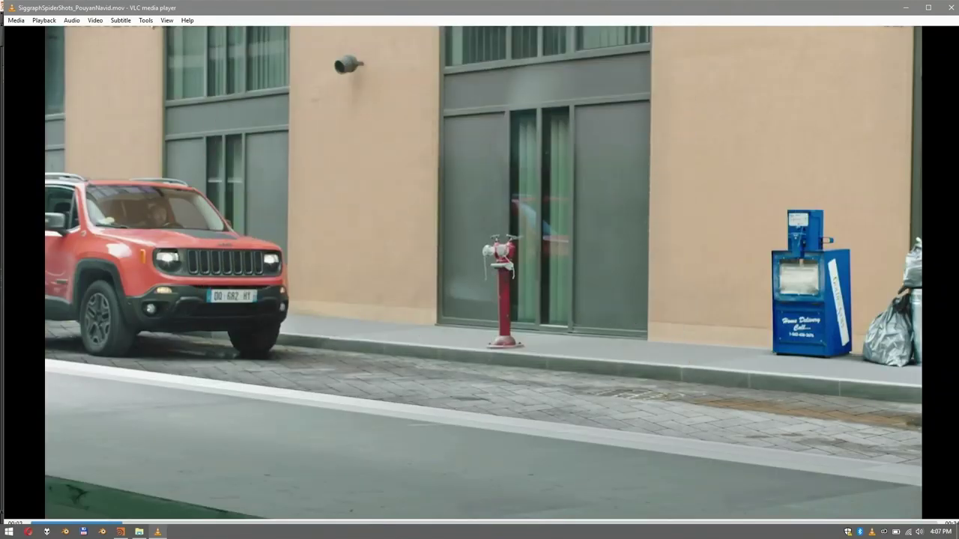
pyautogui.press('XF86AudioLowerVolume')
pyautogui.press('XF86AudioLowerVolume')
pyautogui.press('XF86AudioLowerVolume')
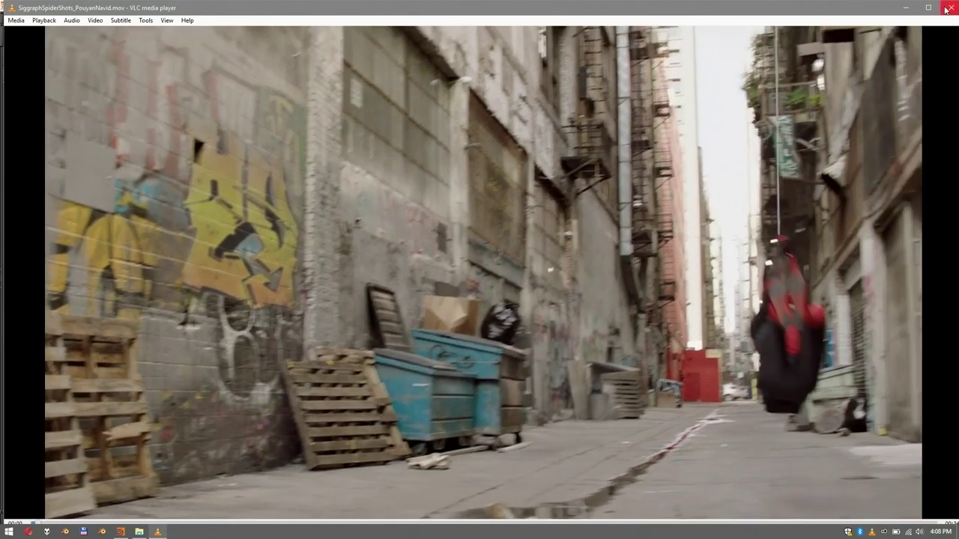
pyautogui.click(950, 8)
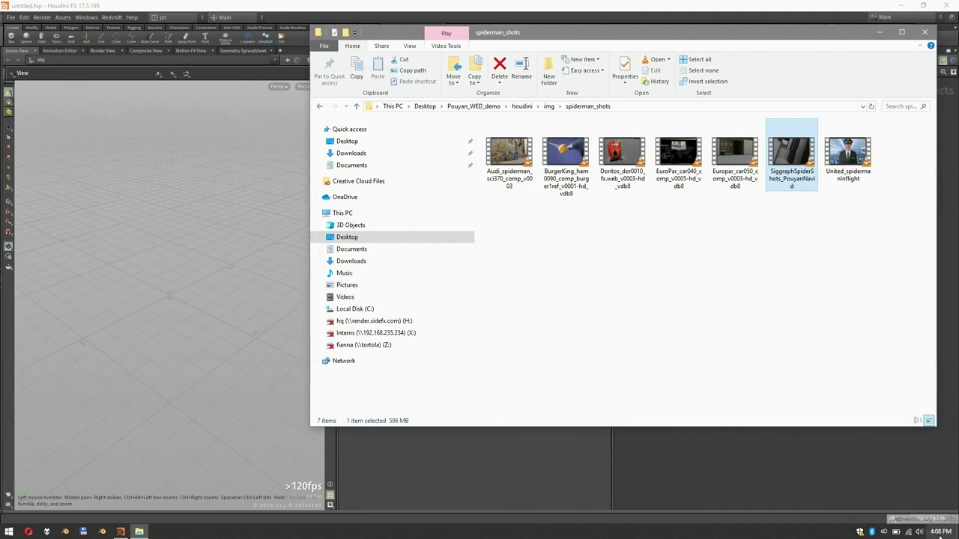
# Step: Browse to the fx_renders folder, play the webComp_v001_dynamic video and close the player
pyautogui.click(713, 268)
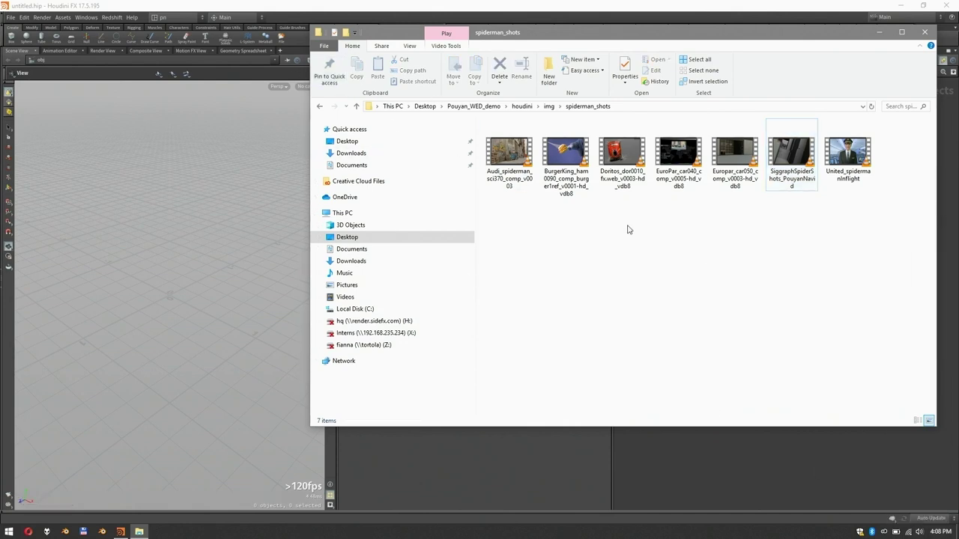
pyautogui.hotkey('alt', 'Up')
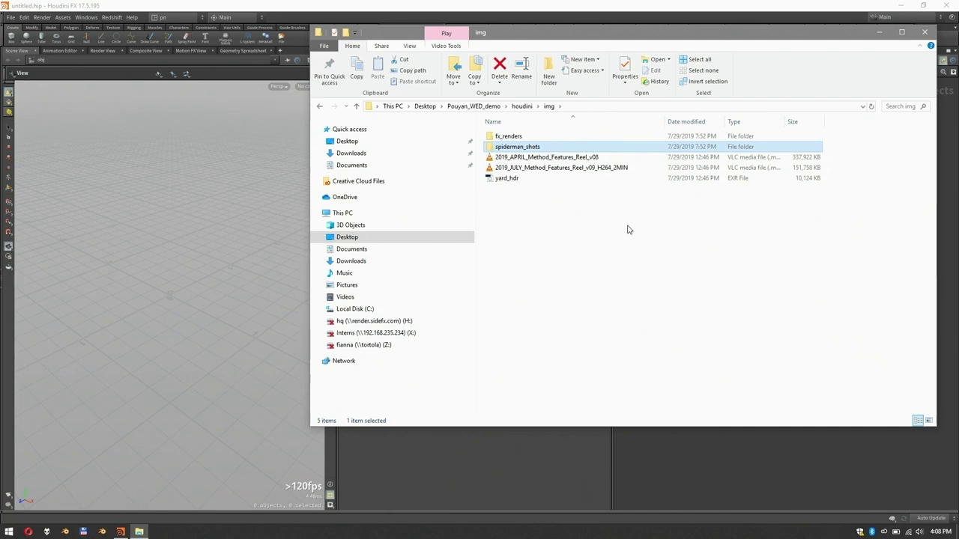
pyautogui.press('Up')
pyautogui.press('Return')
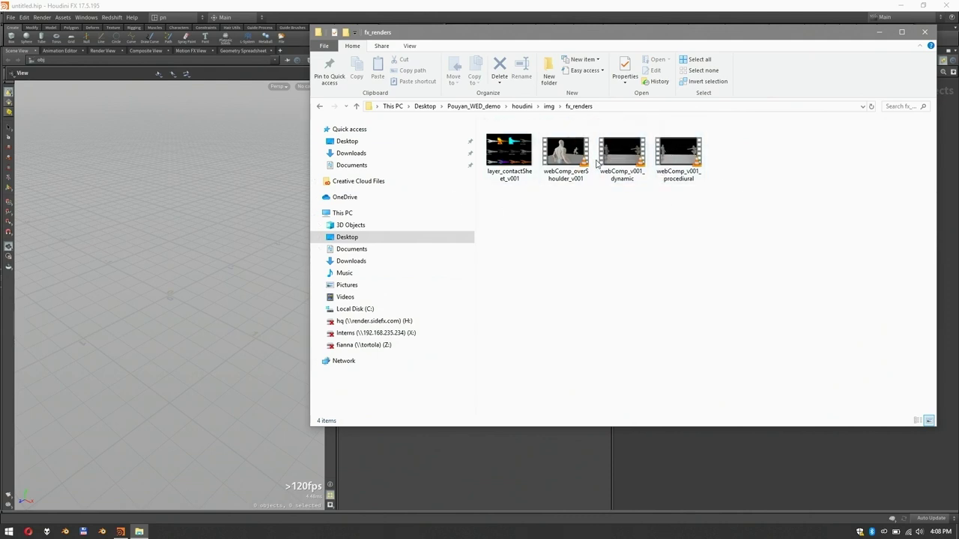
pyautogui.doubleClick(631, 155)
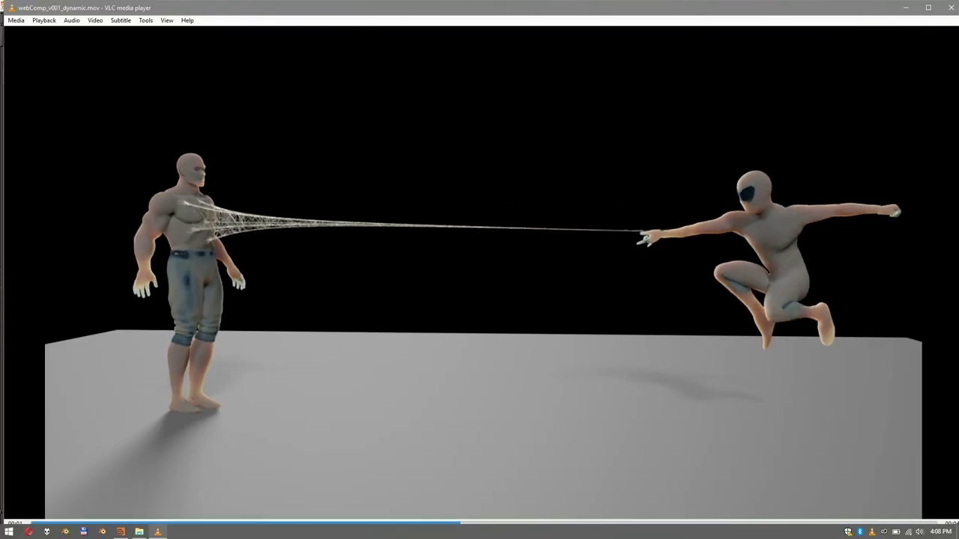
pyautogui.click(949, 8)
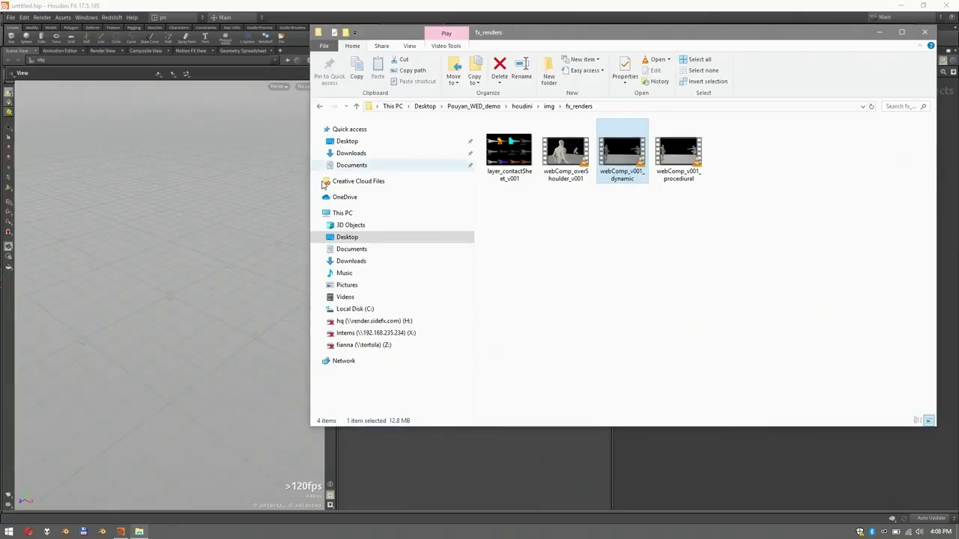
# Step: Switch to Houdini and open dev0000_fx.web_v0049.hip from the demo's houdini folder on the Desktop, dismissing the load warning
pyautogui.click(104, 193)
pyautogui.click(11, 17)
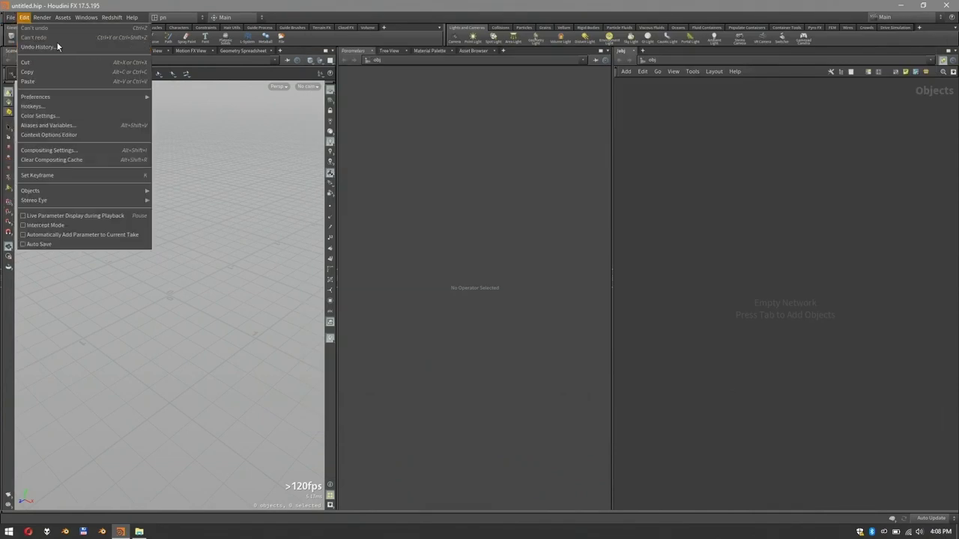
pyautogui.click(22, 39)
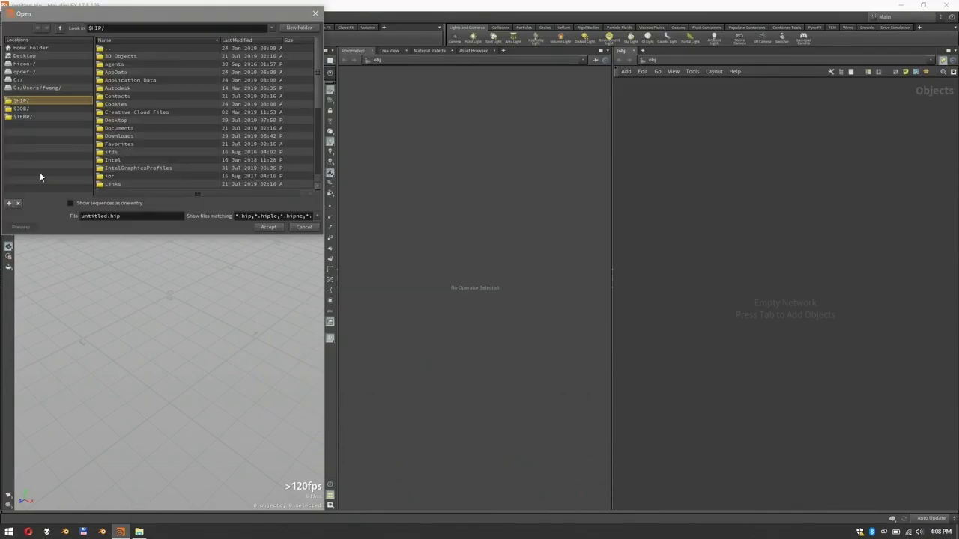
pyautogui.click(40, 56)
pyautogui.doubleClick(114, 57)
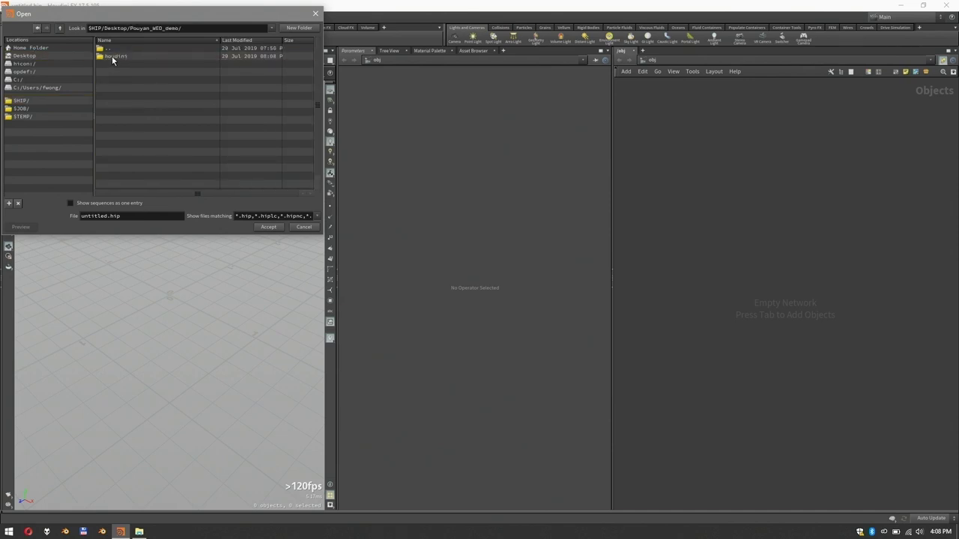
pyautogui.doubleClick(109, 56)
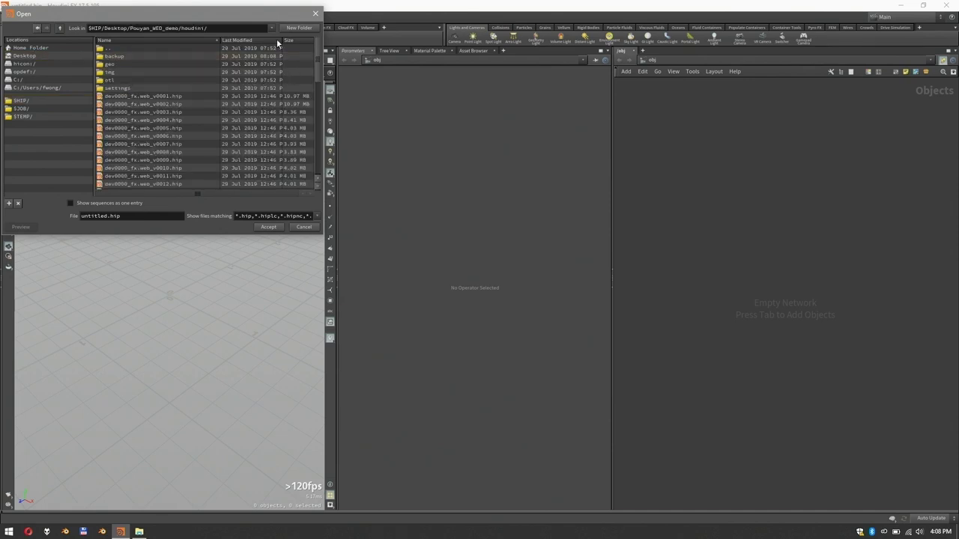
pyautogui.moveTo(316, 48); pyautogui.dragTo(313, 207)
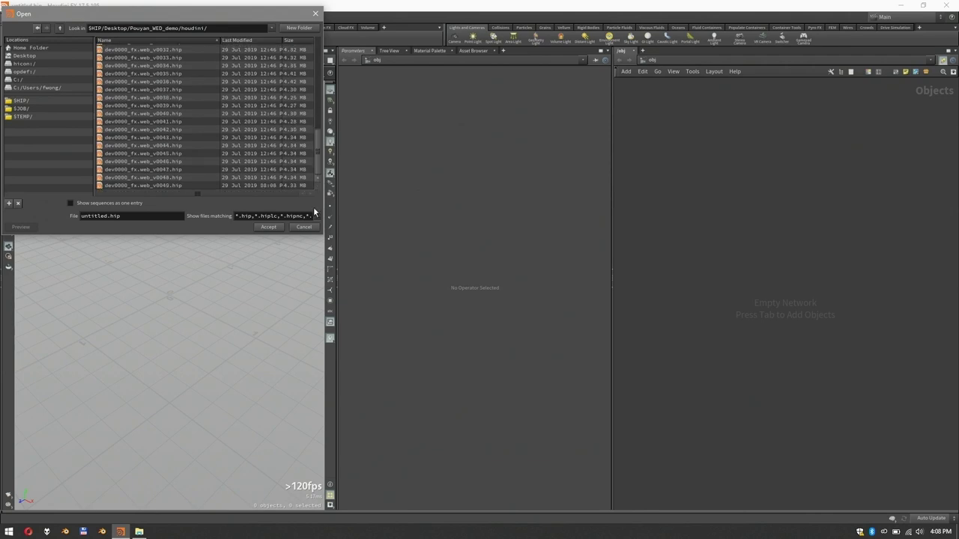
pyautogui.click(168, 185)
pyautogui.click(256, 228)
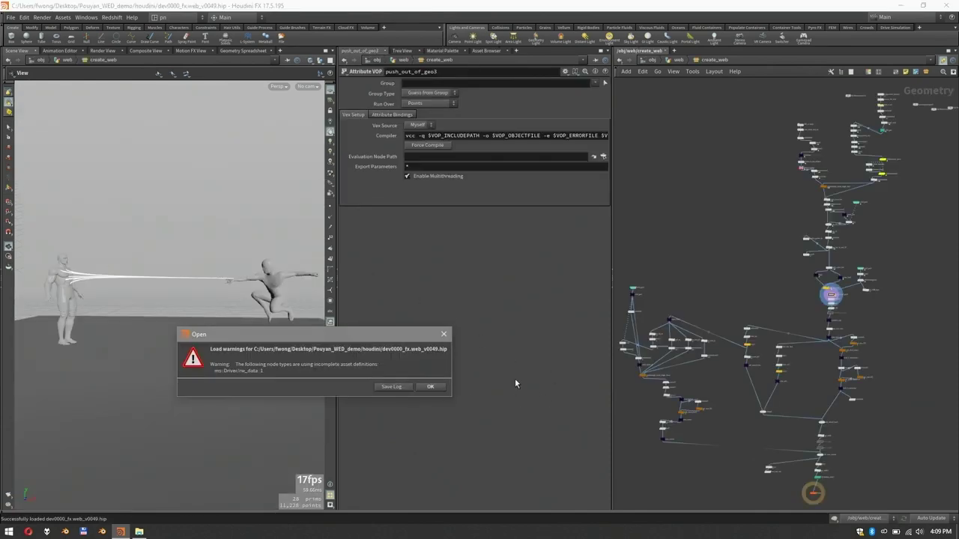
pyautogui.click(430, 387)
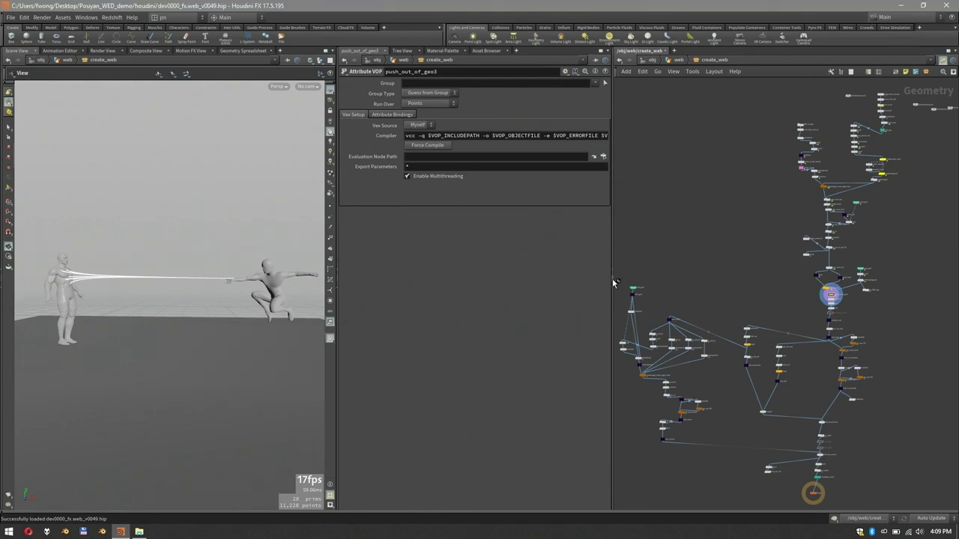
# Step: Widen the network editor by narrowing the viewport, and frame the upper node chains of the create_web network
pyautogui.moveTo(612, 278); pyautogui.dragTo(593, 278)
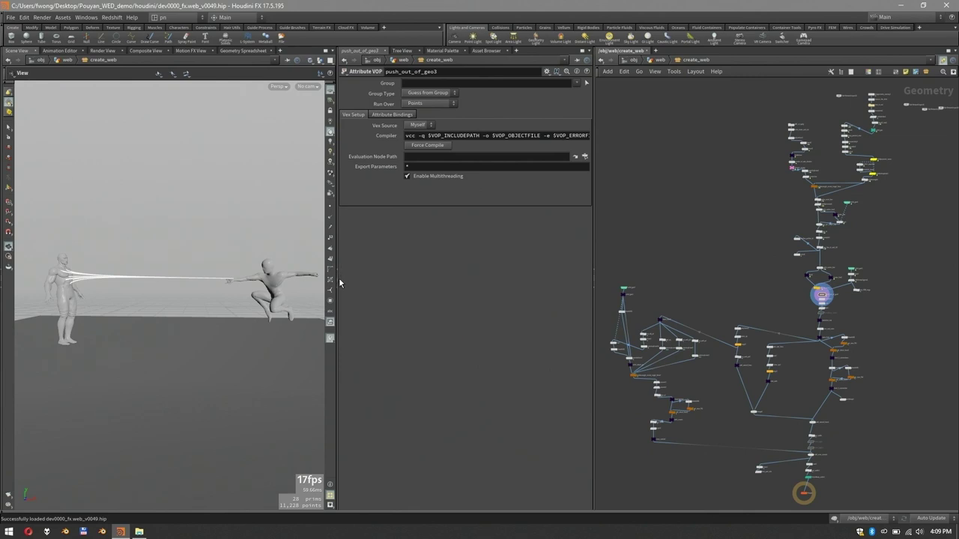
pyautogui.moveTo(339, 283); pyautogui.dragTo(319, 281)
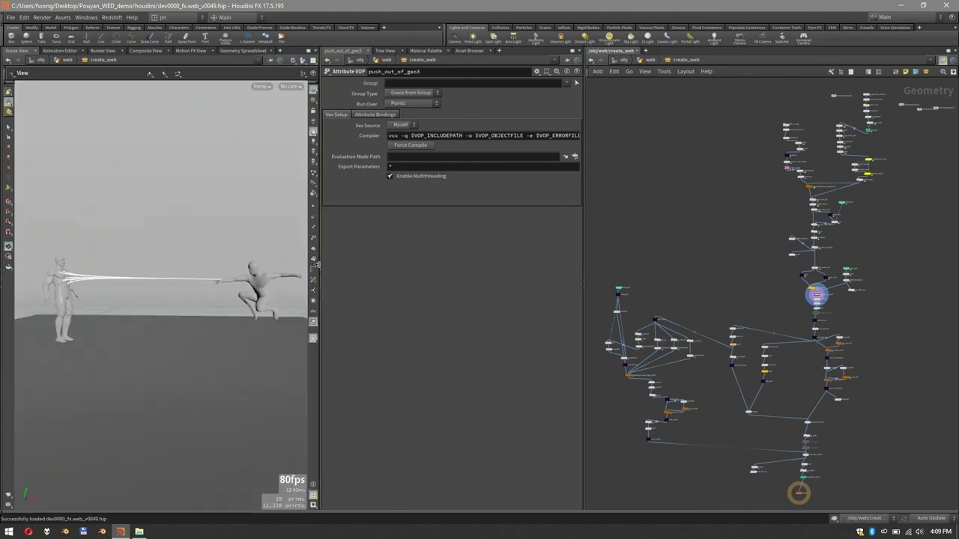
pyautogui.scroll(3, 759, 189)
pyautogui.moveTo(759, 189); pyautogui.dragTo(693, 254, button='middle')
pyautogui.moveTo(714, 220)
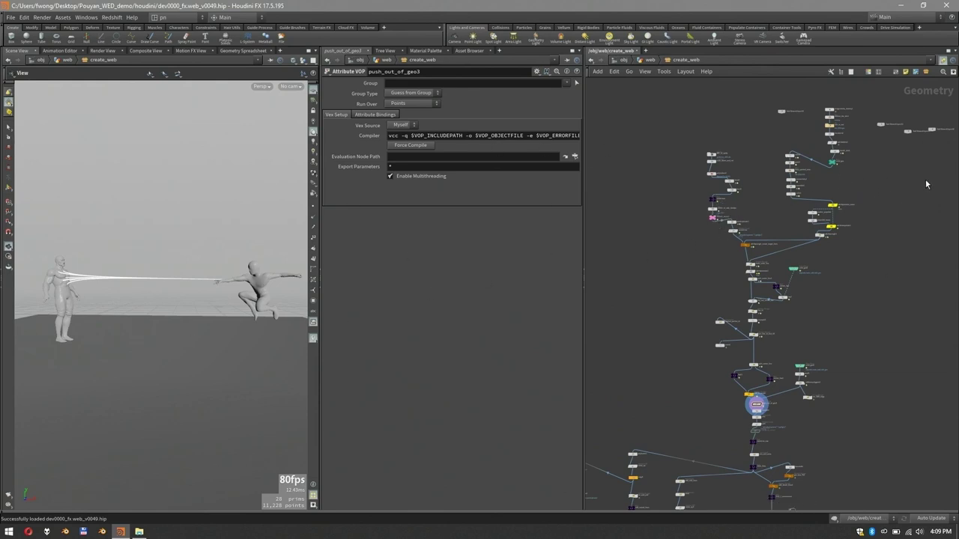
pyautogui.scroll(1, 861, 182)
pyautogui.moveTo(858, 217); pyautogui.dragTo(841, 266, button='middle')
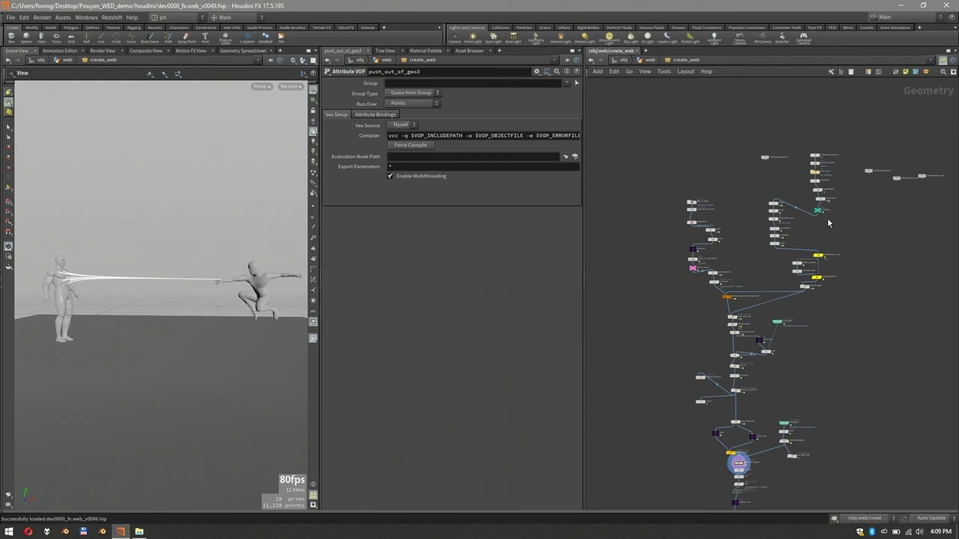
pyautogui.scroll(5, 827, 222)
pyautogui.moveTo(823, 227); pyautogui.dragTo(849, 277, button='middle')
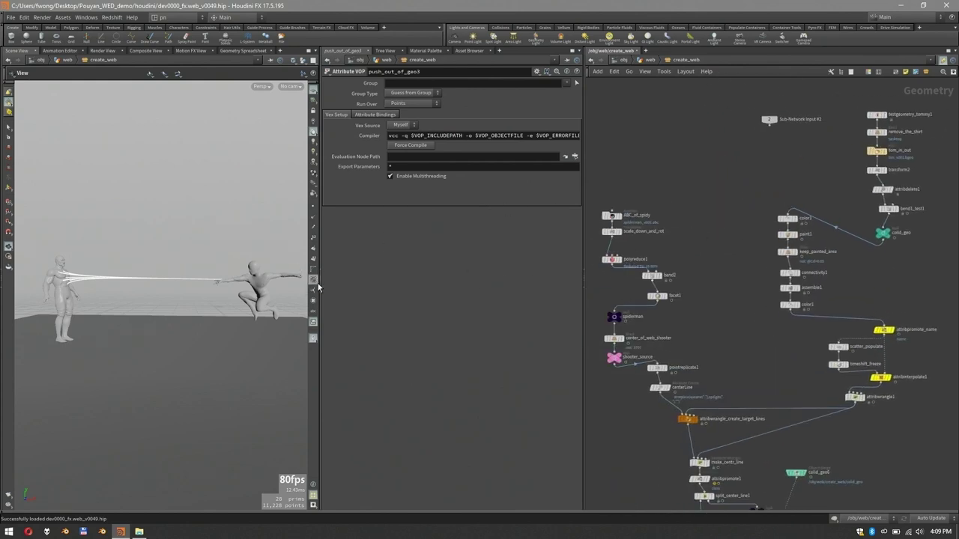
pyautogui.moveTo(317, 283); pyautogui.dragTo(287, 283)
pyautogui.moveTo(857, 249); pyautogui.dragTo(873, 269, button='middle')
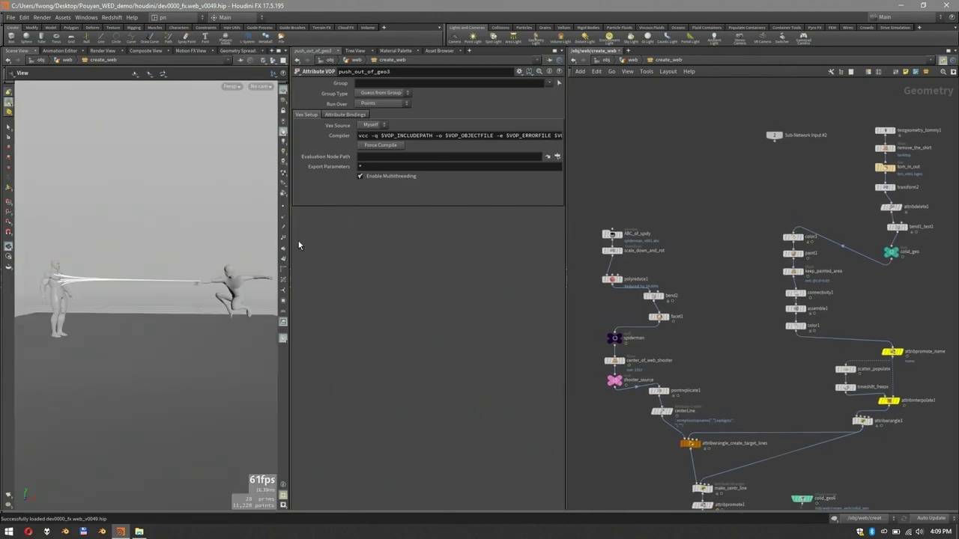
# Step: Show the animation playbar and go to frame 1001 to inspect the web strands between the two characters
pyautogui.click(42, 516)
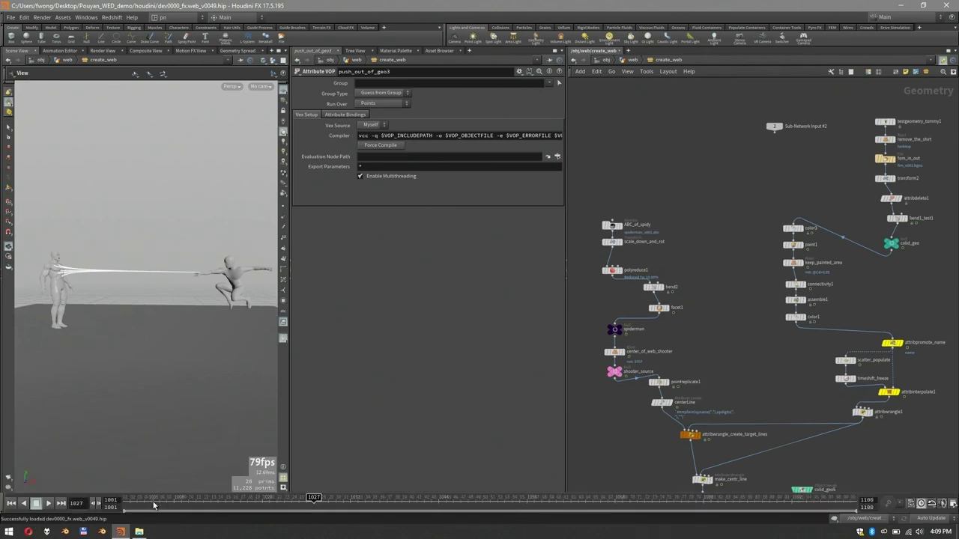
pyautogui.click(129, 498)
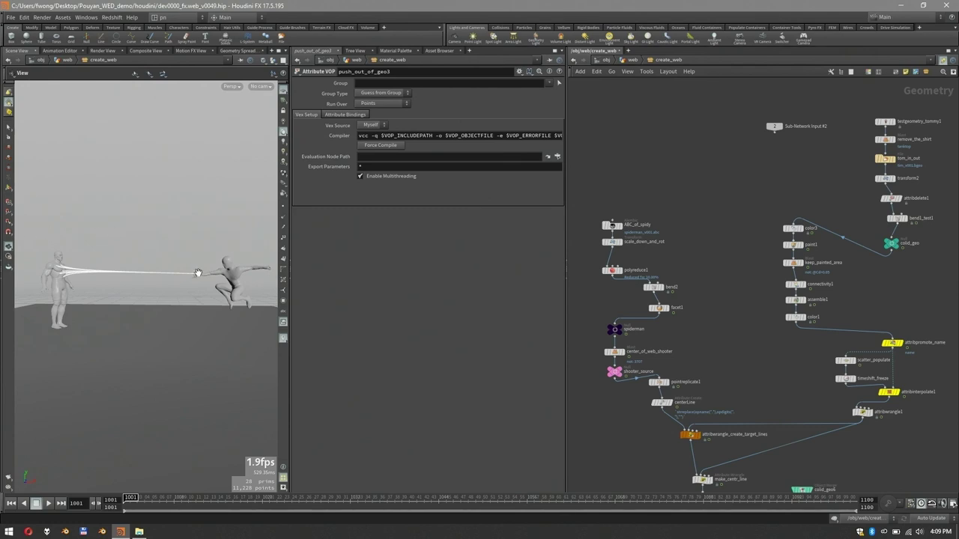
pyautogui.moveTo(123, 280); pyautogui.dragTo(179, 280, button='right')
pyautogui.moveTo(179, 280); pyautogui.dragTo(156, 282)
pyautogui.moveTo(157, 283); pyautogui.dragTo(56, 280, button='middle')
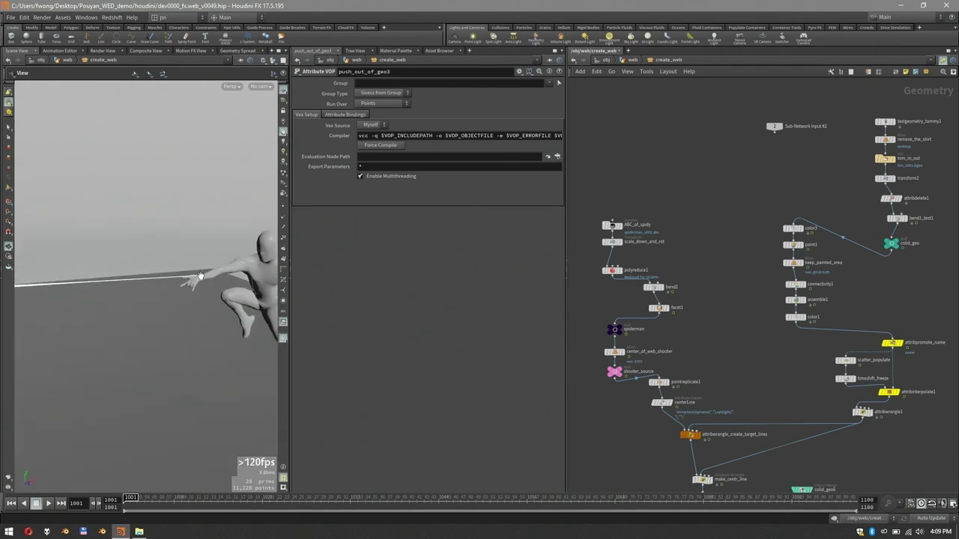
pyautogui.moveTo(161, 279); pyautogui.dragTo(125, 274)
pyautogui.moveTo(126, 274); pyautogui.dragTo(247, 281, button='middle')
pyautogui.moveTo(115, 282); pyautogui.dragTo(42, 296)
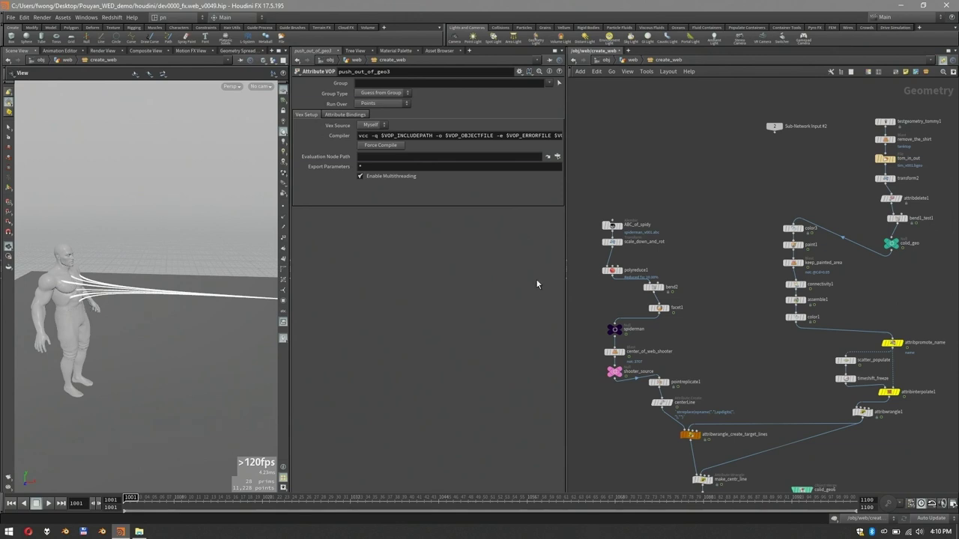
# Step: Display the output of the colid_geo null and hide the other objects in the viewport
pyautogui.scroll(2, 867, 163)
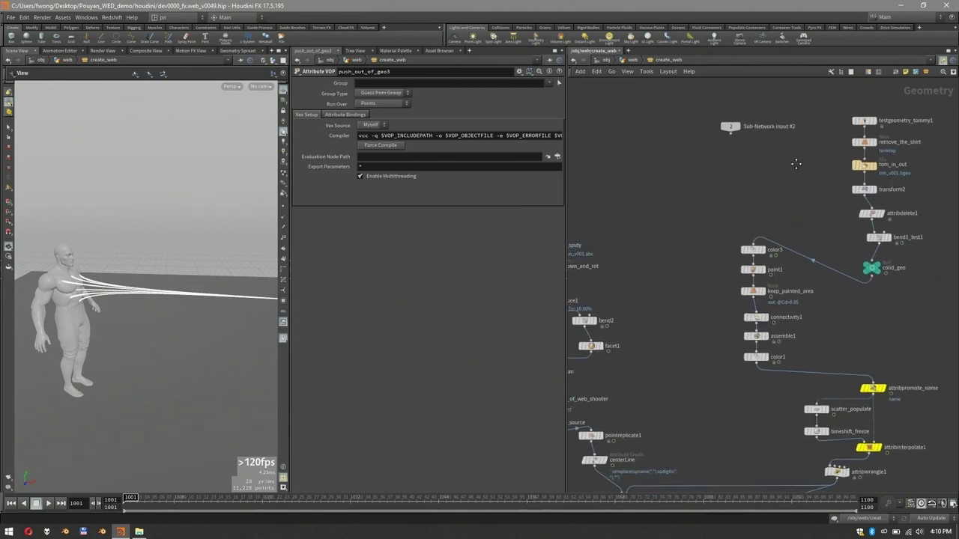
pyautogui.click(859, 276)
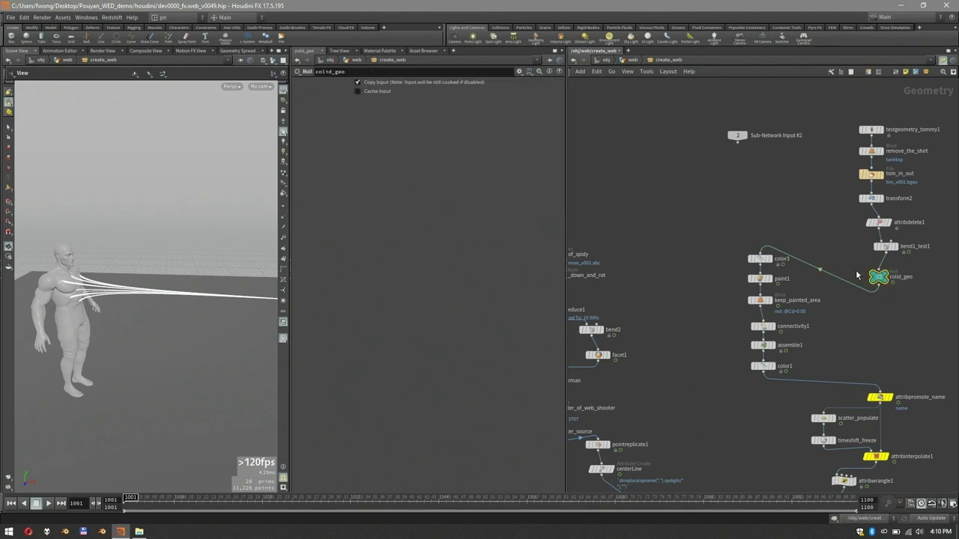
pyautogui.click(886, 277)
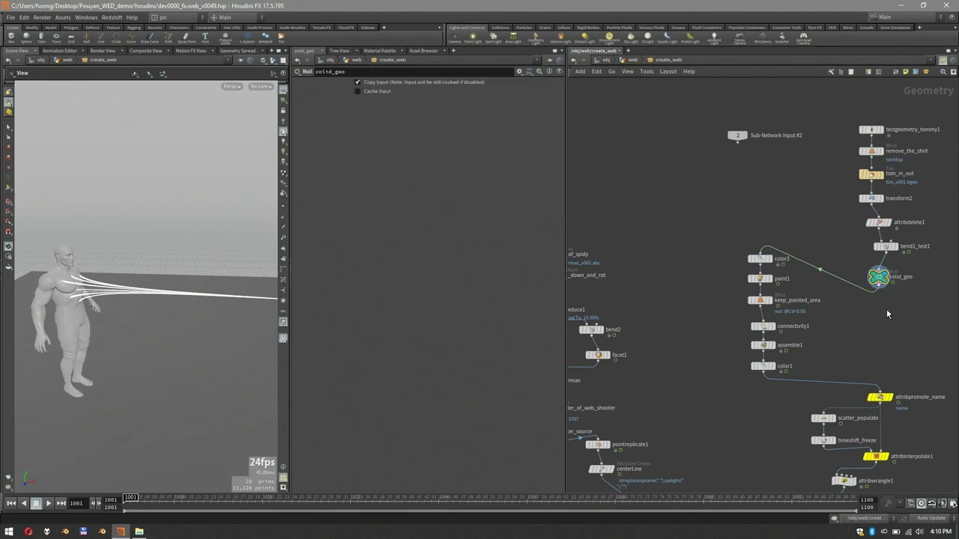
pyautogui.moveTo(165, 262); pyautogui.dragTo(135, 268, button='right')
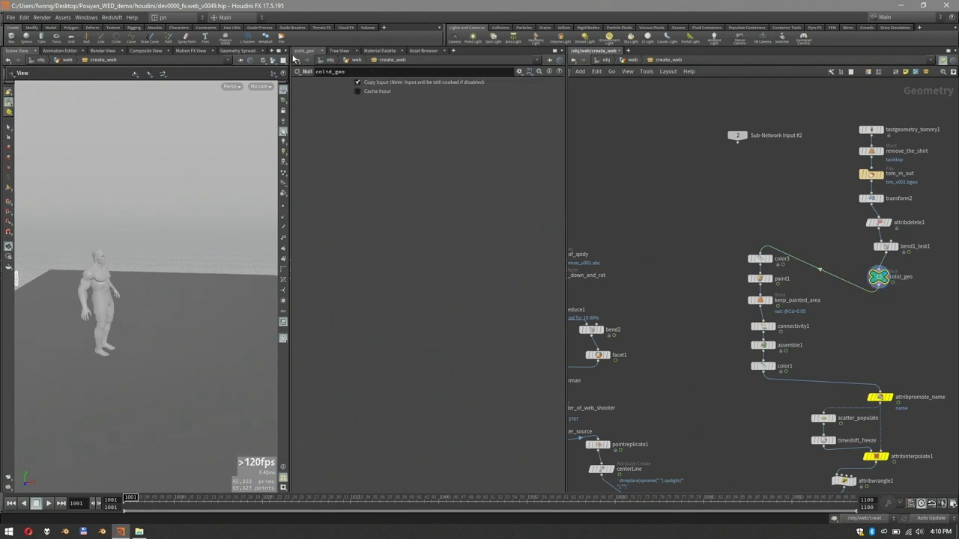
pyautogui.click(274, 60)
pyautogui.click(284, 89)
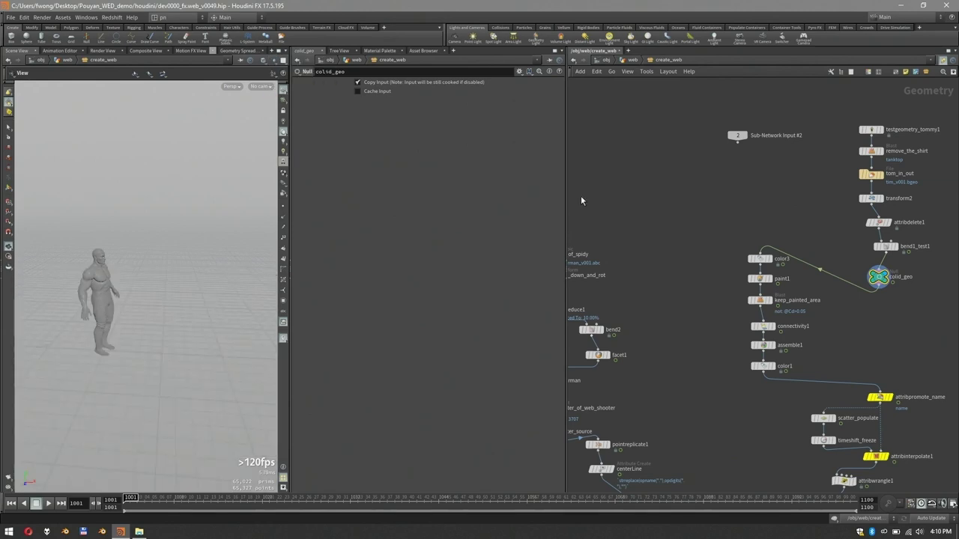
# Step: Display the output of the spiderman null below the ABC_of_spidy chain and examine the character
pyautogui.moveTo(660, 257); pyautogui.dragTo(743, 173, button='middle')
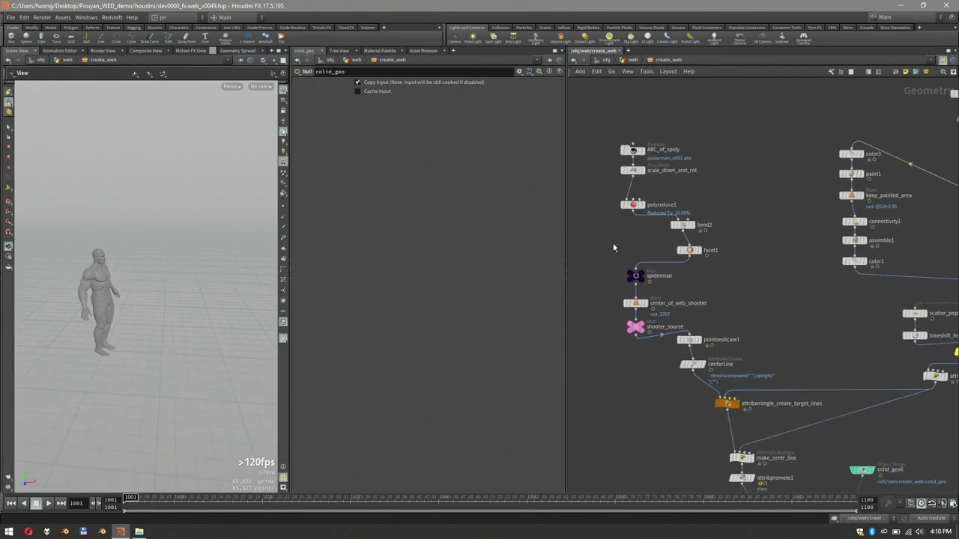
pyautogui.click(633, 277)
pyautogui.moveTo(178, 236); pyautogui.dragTo(201, 253)
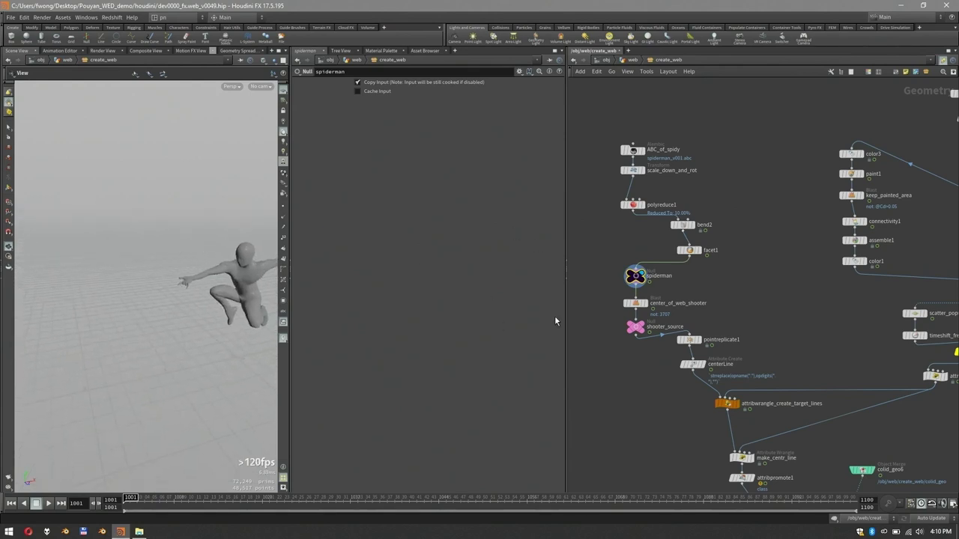
# Step: Display the output of the transform2 node in the testgeometry_tommy1 chain and show its parameters
pyautogui.scroll(-3, 740, 304)
pyautogui.moveTo(903, 218); pyautogui.dragTo(825, 219, button='middle')
pyautogui.scroll(3, 827, 232)
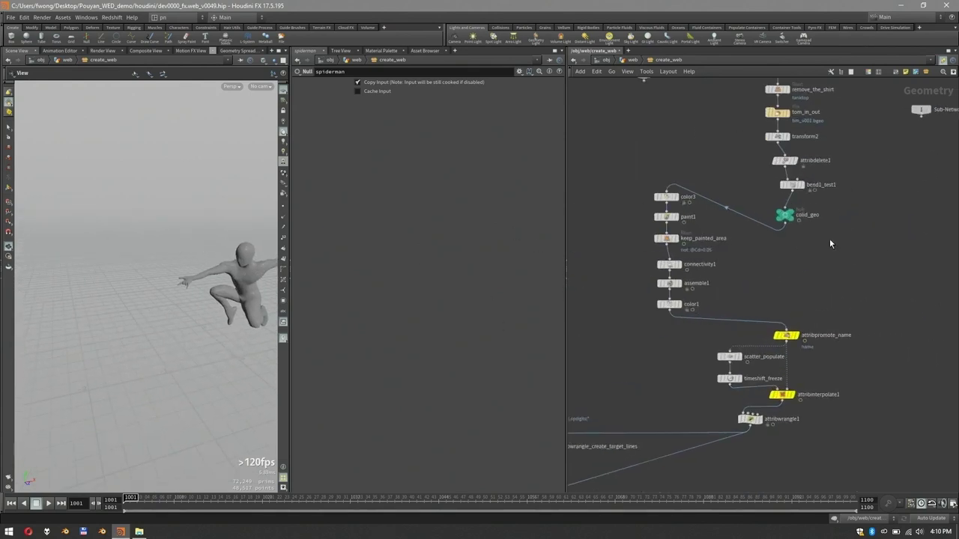
pyautogui.moveTo(809, 182); pyautogui.dragTo(833, 231, button='middle')
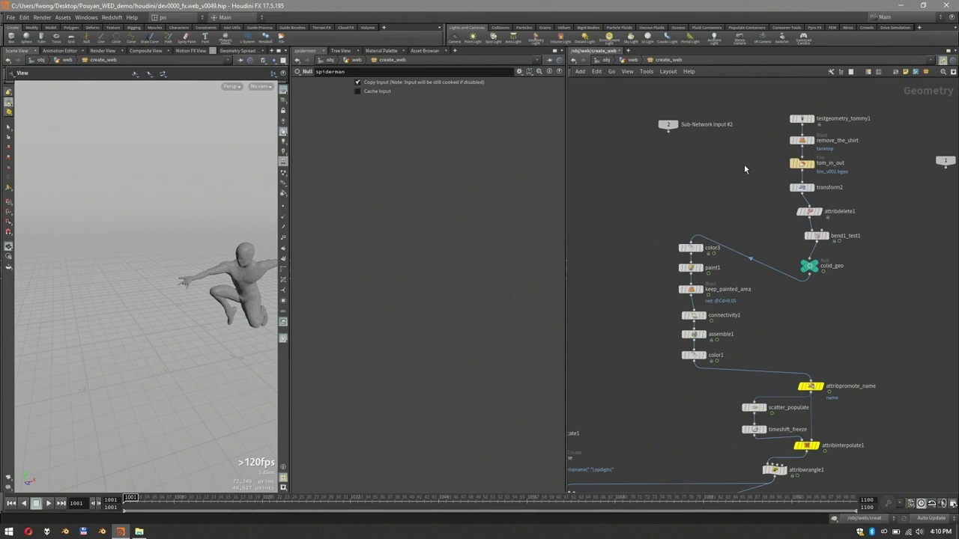
pyautogui.click(812, 188)
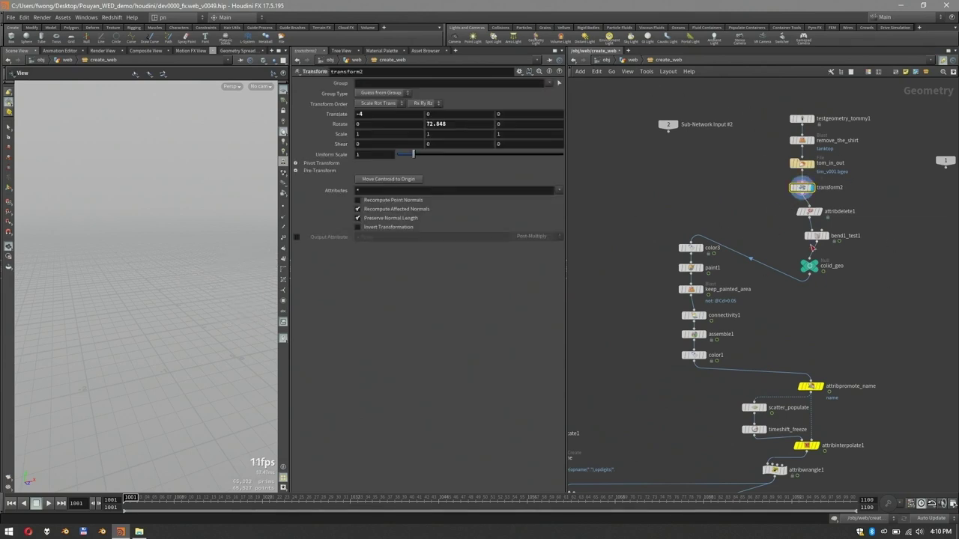
# Step: Display the output of the bend1_test1 node, frame the character and scrub through the timeline to preview its bending motion
pyautogui.click(815, 236)
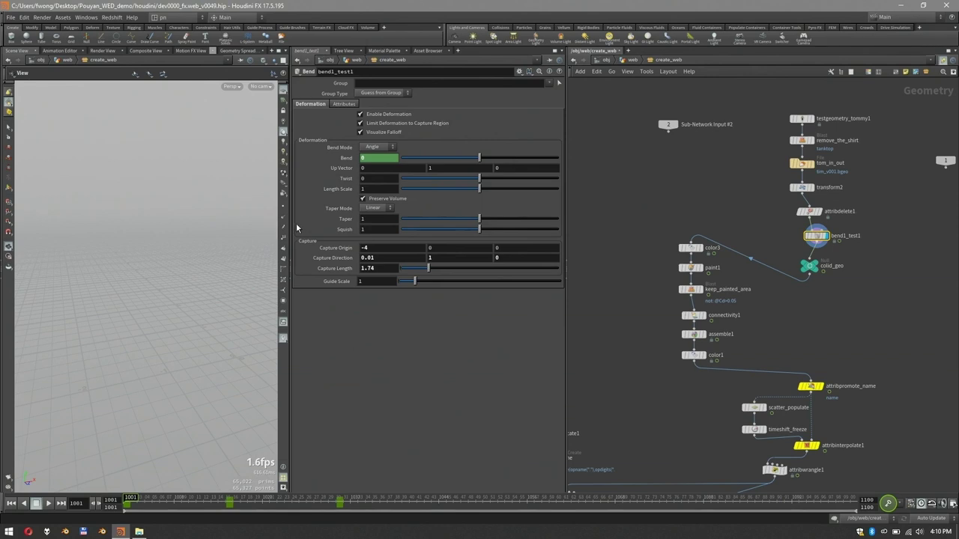
pyautogui.hotkey('ctrl', 'f')
pyautogui.click(812, 268)
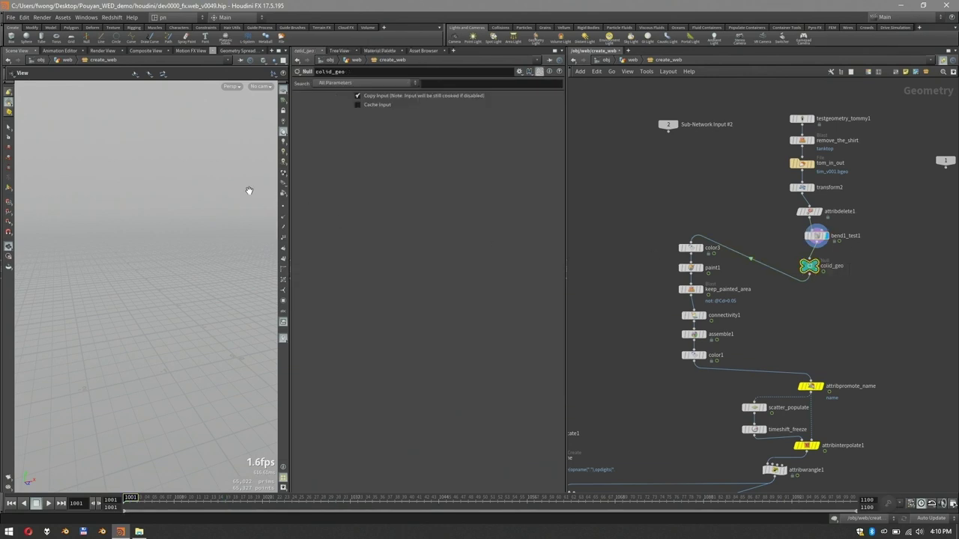
pyautogui.hotkey('space', 'g')
pyautogui.moveTo(193, 252); pyautogui.dragTo(215, 235)
pyautogui.moveTo(215, 235); pyautogui.dragTo(136, 325, button='right')
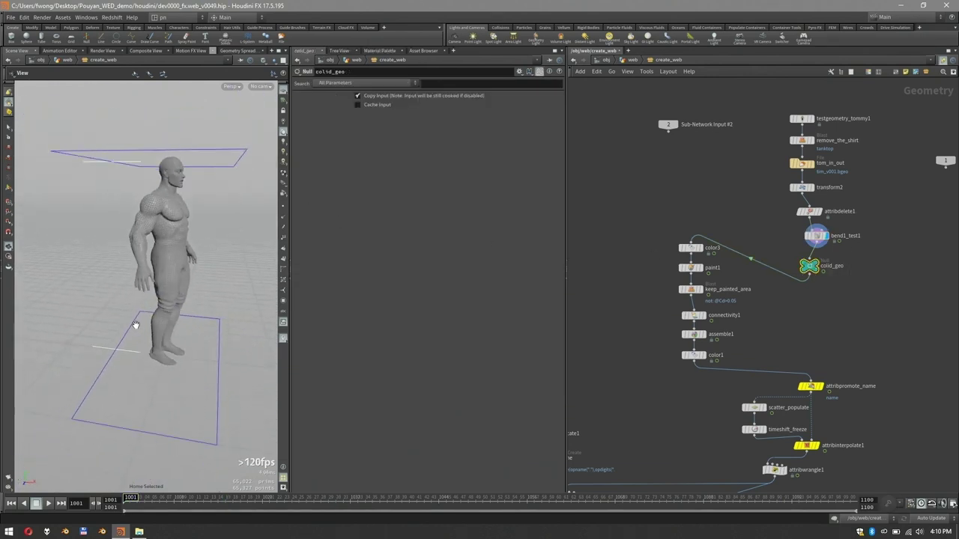
pyautogui.moveTo(141, 503)
pyautogui.mouseDown()
pyautogui.moveTo(249, 479)
pyautogui.moveTo(228, 467)
pyautogui.mouseUp()
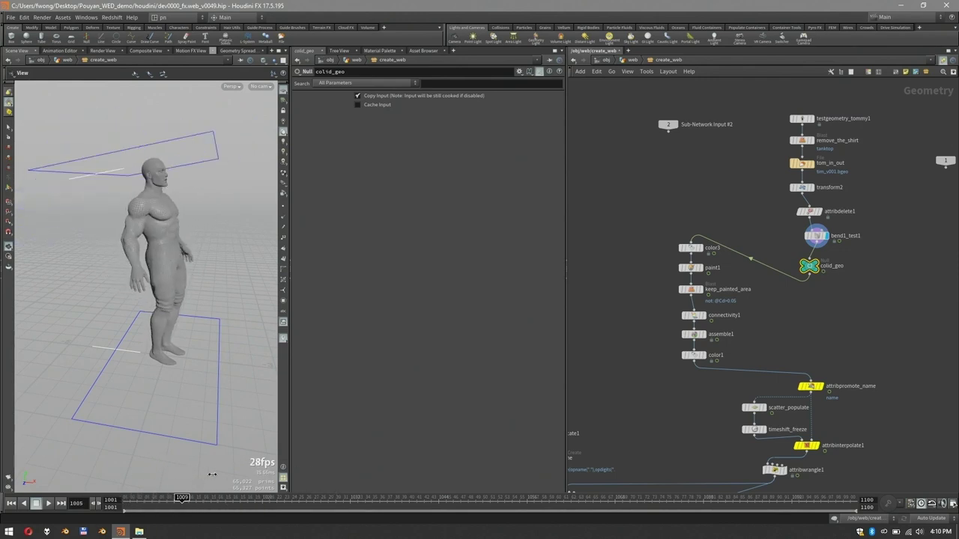
pyautogui.moveTo(360, 479)
pyautogui.mouseDown()
pyautogui.moveTo(143, 469)
pyautogui.moveTo(208, 458)
pyautogui.moveTo(160, 454)
pyautogui.moveTo(185, 464)
pyautogui.moveTo(153, 430)
pyautogui.mouseUp()
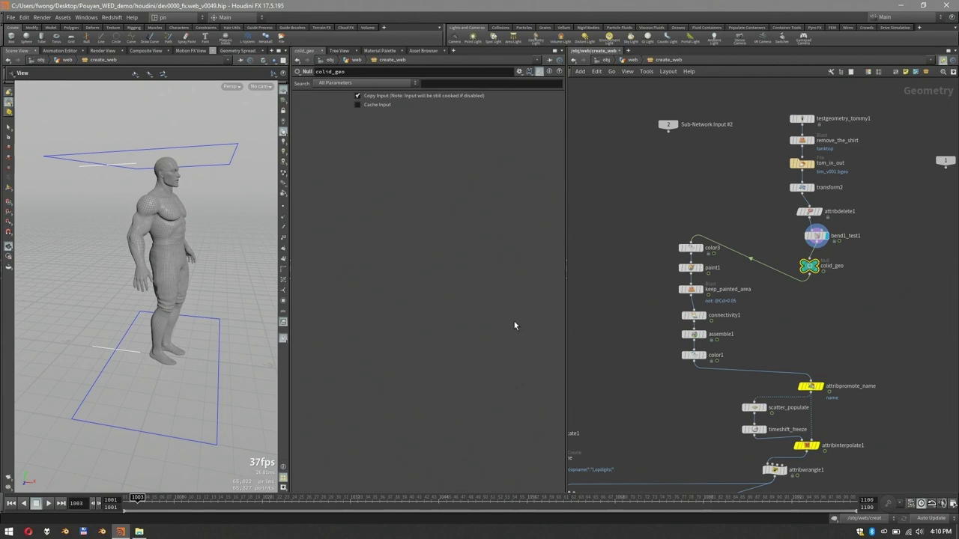
# Step: Display the output of the spiderman null and examine the web shooter on the character's wrist up close
pyautogui.scroll(-2, 829, 320)
pyautogui.moveTo(829, 320); pyautogui.dragTo(900, 259, button='middle')
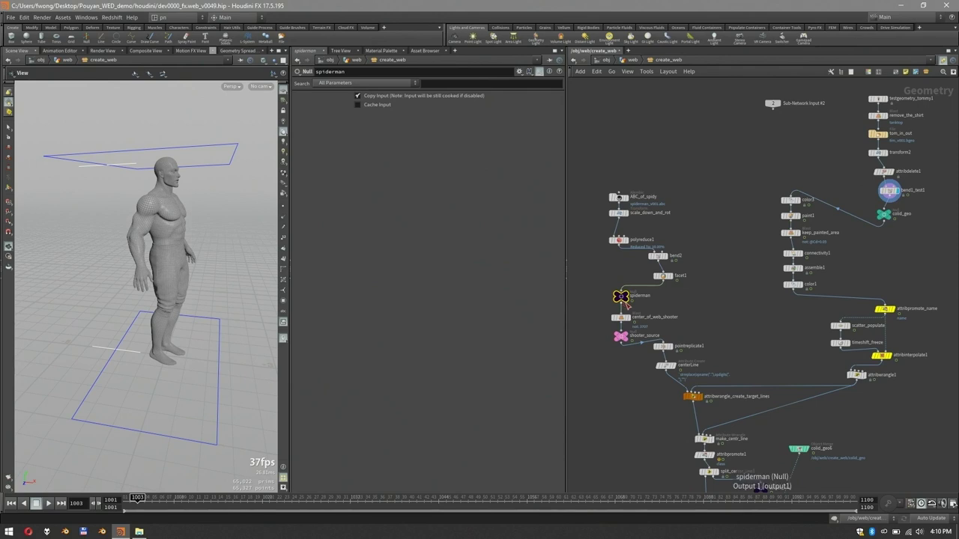
pyautogui.click(627, 298)
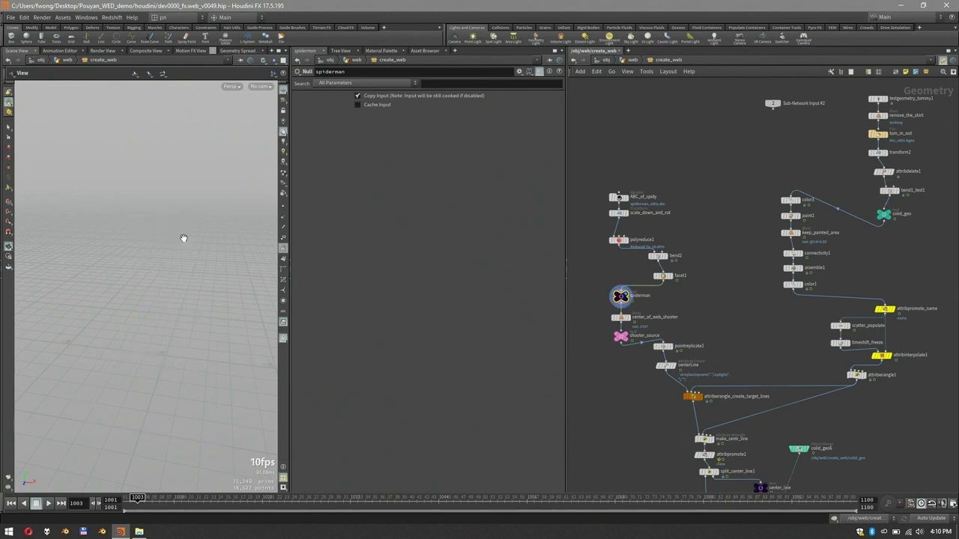
pyautogui.press('g')
pyautogui.moveTo(142, 257); pyautogui.dragTo(157, 265)
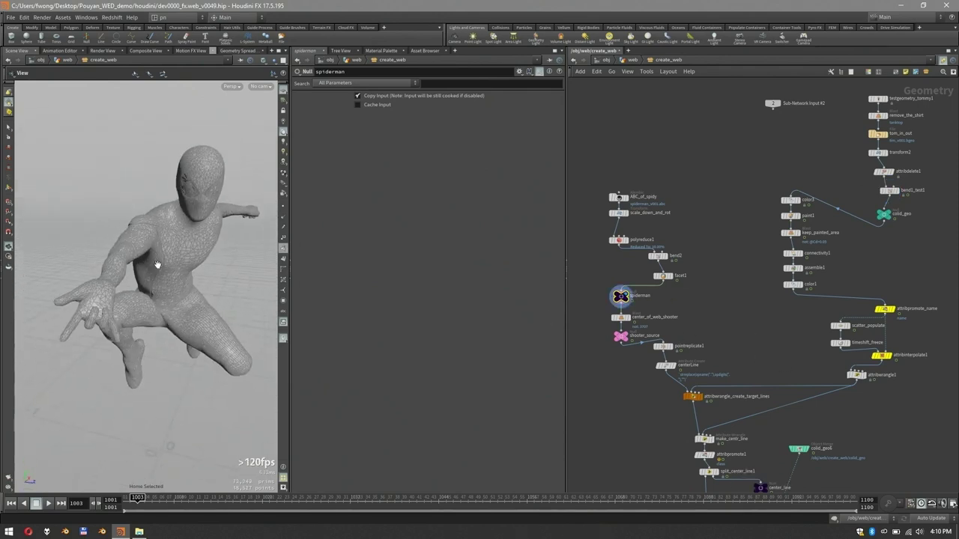
pyautogui.moveTo(157, 266); pyautogui.dragTo(227, 247, button='right')
pyautogui.moveTo(227, 247); pyautogui.dragTo(246, 248)
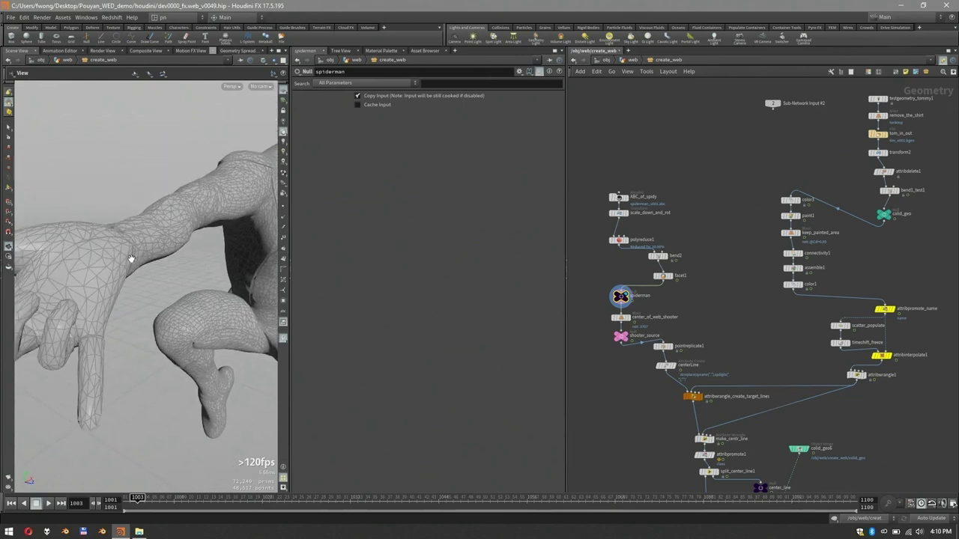
pyautogui.moveTo(128, 257); pyautogui.dragTo(178, 228)
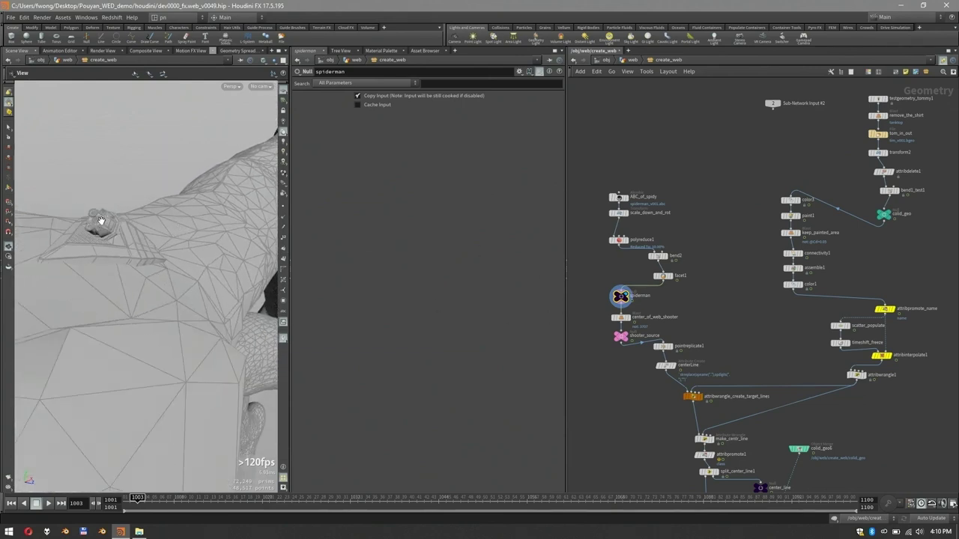
# Step: Display the output of the shooter_source null with point display turned on to locate the web's source point
pyautogui.scroll(3, 633, 352)
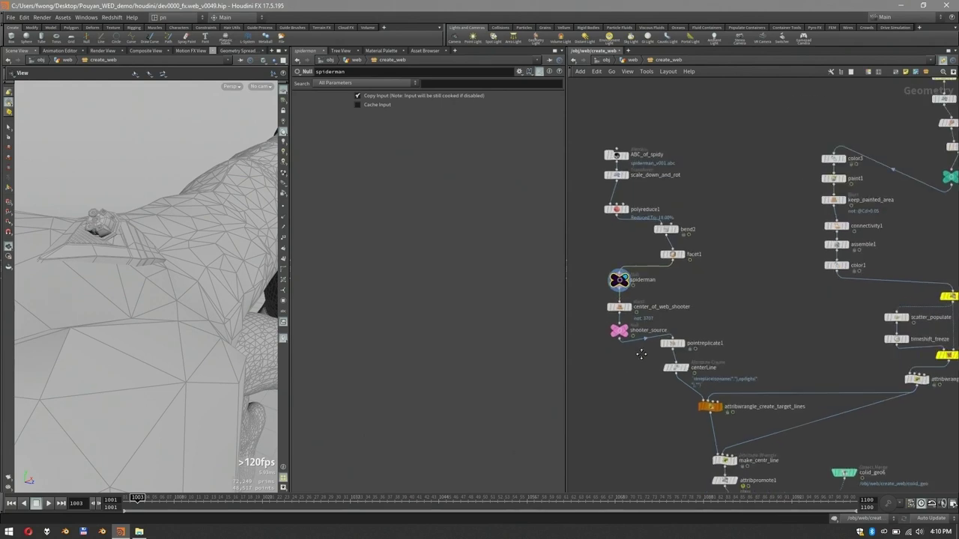
pyautogui.click(688, 306)
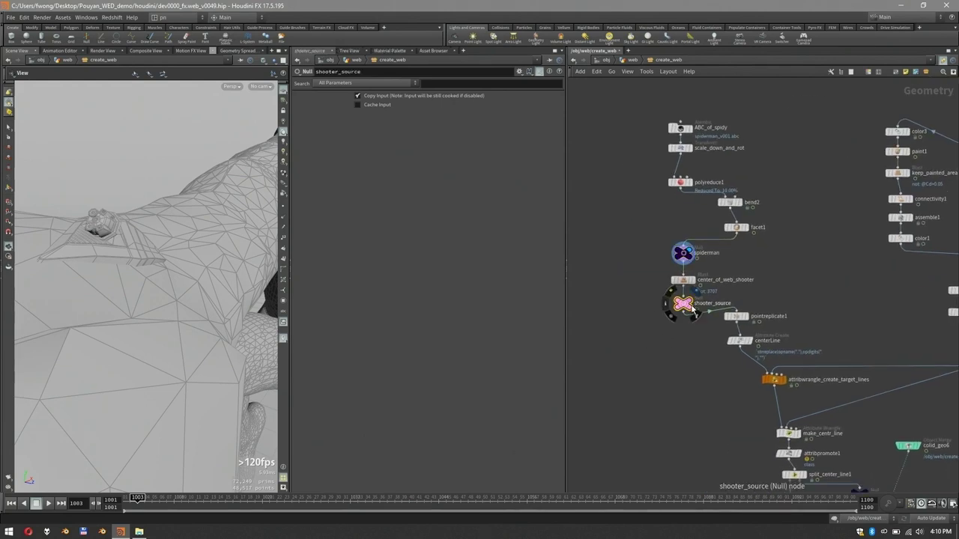
pyautogui.click(695, 311)
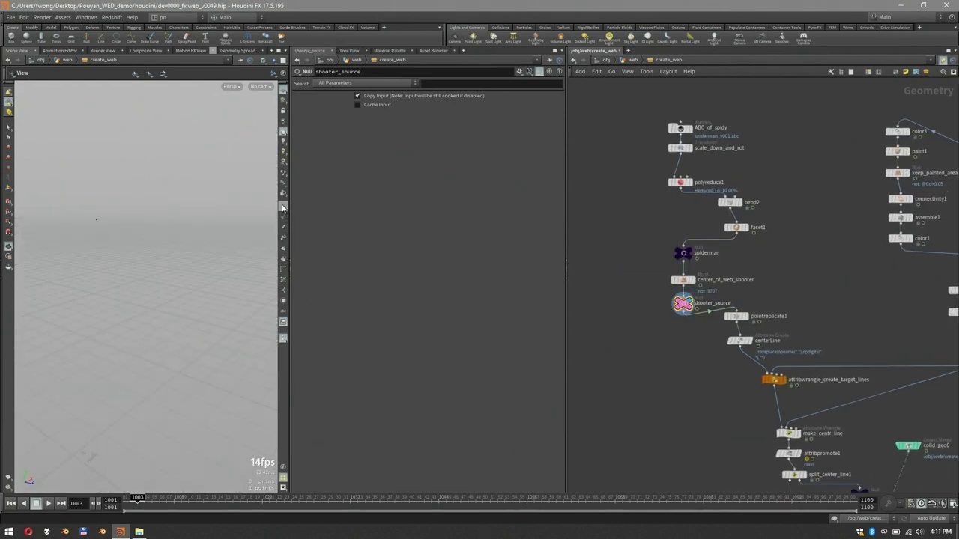
pyautogui.scroll(-2, 779, 284)
pyautogui.moveTo(779, 283); pyautogui.dragTo(730, 281, button='middle')
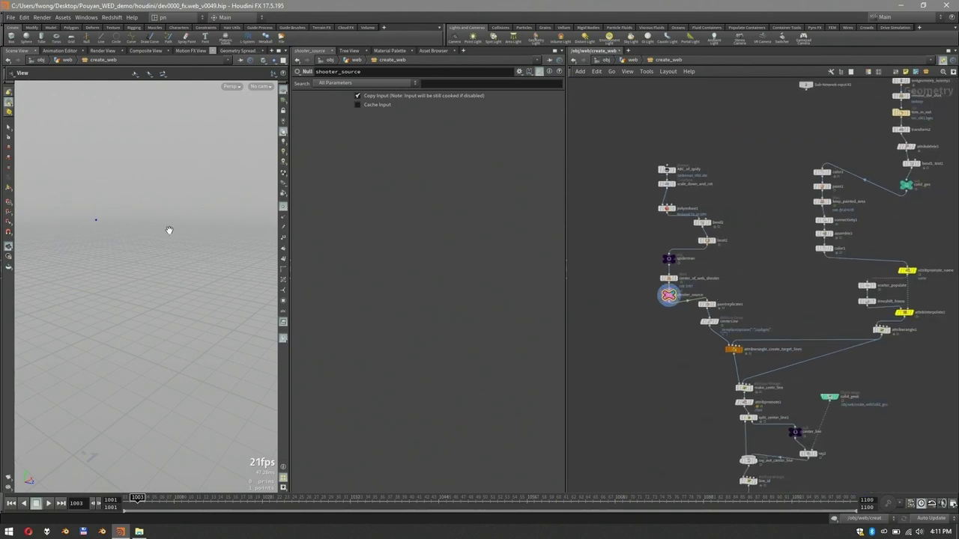
pyautogui.scroll(3, 654, 314)
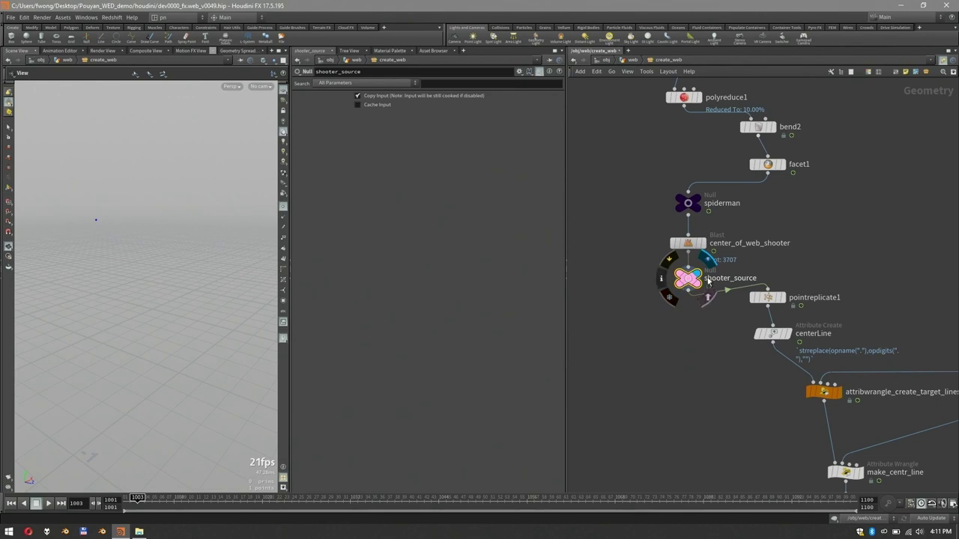
pyautogui.press('h')
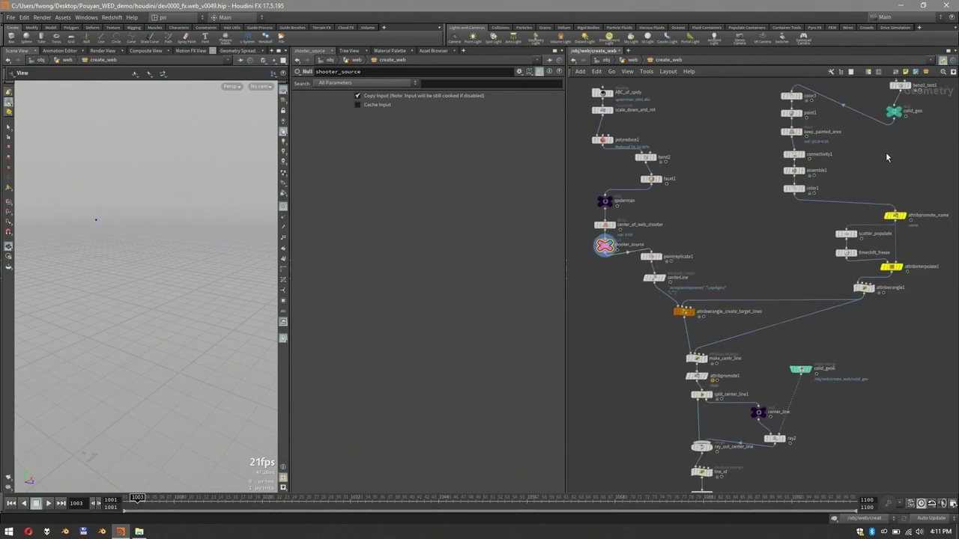
# Step: Display the output of the colid_geo null and frame the target character in the viewport
pyautogui.moveTo(887, 157); pyautogui.dragTo(835, 231, button='middle')
pyautogui.click(842, 185)
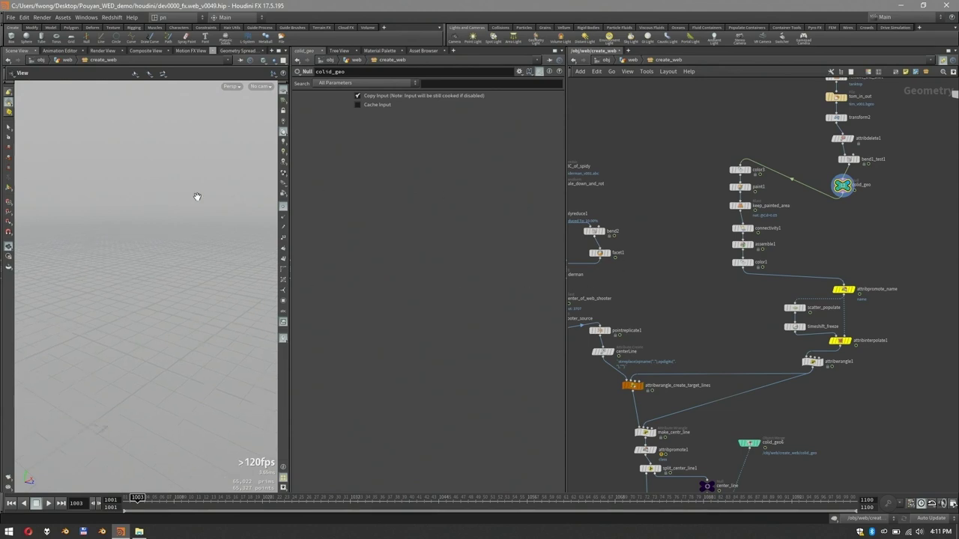
pyautogui.press('f')
pyautogui.moveTo(278, 212); pyautogui.dragTo(262, 188)
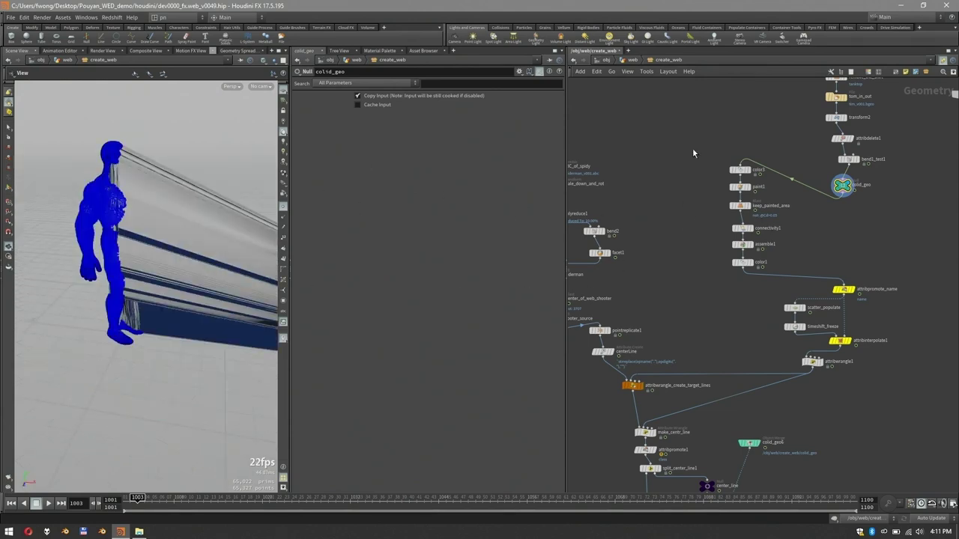
# Step: Display the output of the color3 node, turn off point display and examine the colored character
pyautogui.click(740, 170)
pyautogui.click(747, 170)
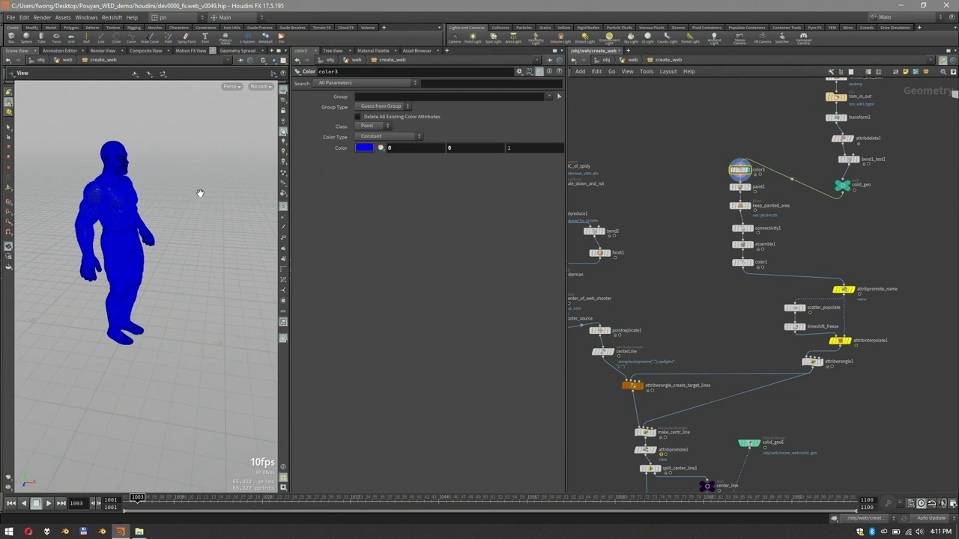
pyautogui.moveTo(200, 194); pyautogui.dragTo(228, 198)
pyautogui.click(284, 208)
pyautogui.moveTo(167, 216); pyautogui.dragTo(209, 204, button='right')
pyautogui.moveTo(209, 204); pyautogui.dragTo(232, 235, button='middle')
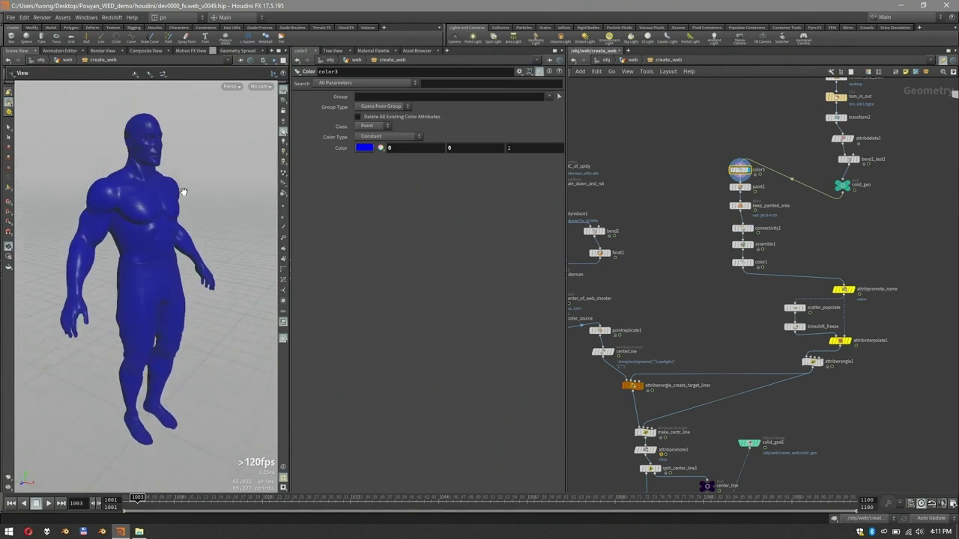
# Step: Display the output of the paint1 node and examine the painted red spots on the character's torso
pyautogui.scroll(4, 687, 180)
pyautogui.moveTo(797, 197); pyautogui.dragTo(807, 210)
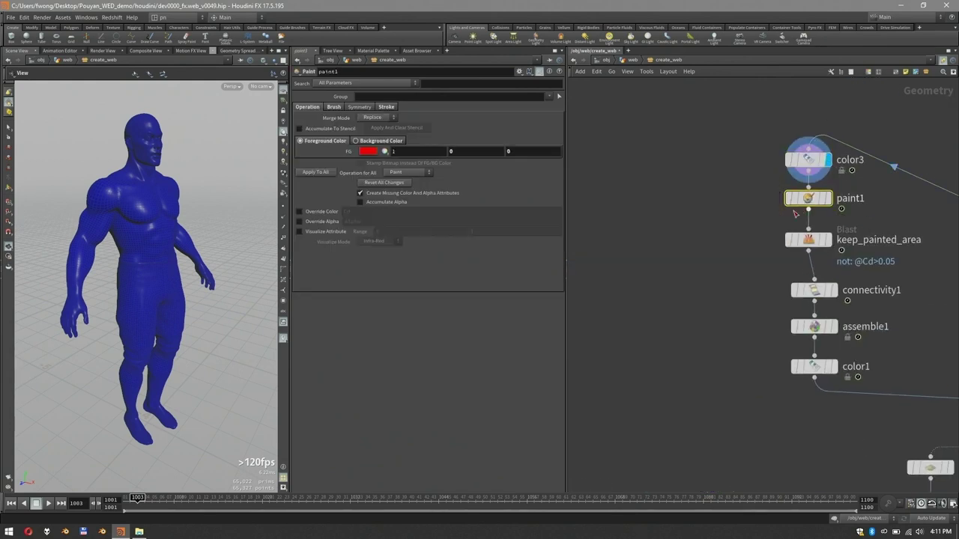
pyautogui.click(829, 199)
pyautogui.moveTo(171, 171); pyautogui.dragTo(132, 184)
pyautogui.moveTo(133, 184); pyautogui.dragTo(198, 109, button='right')
pyautogui.moveTo(199, 108); pyautogui.dragTo(140, 150, button='middle')
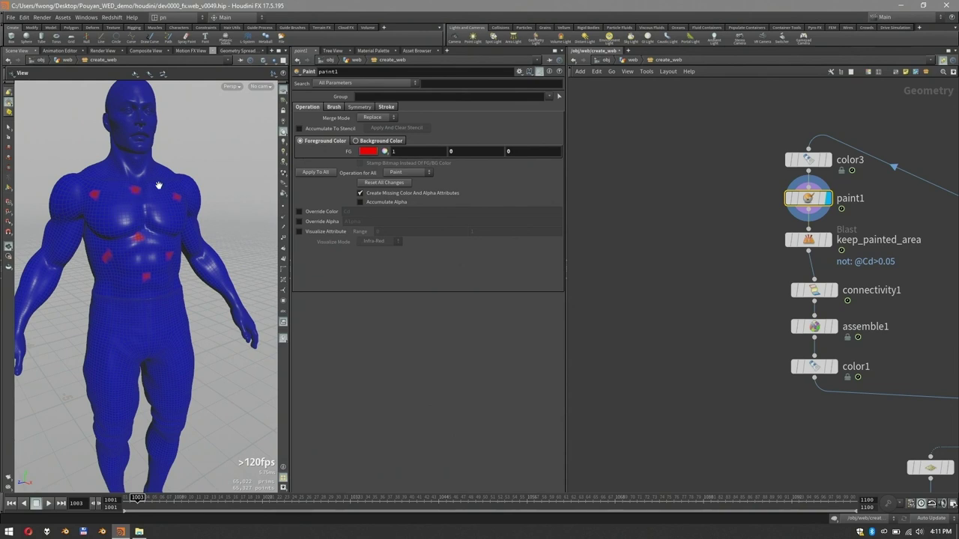
# Step: Duplicate paint1 beside the original and paint extra red spots over the chest, abdomen and upper legs in the copy
pyautogui.keyDown('alt'); pyautogui.moveTo(806, 197); pyautogui.dragTo(730, 192); pyautogui.keyUp('alt')
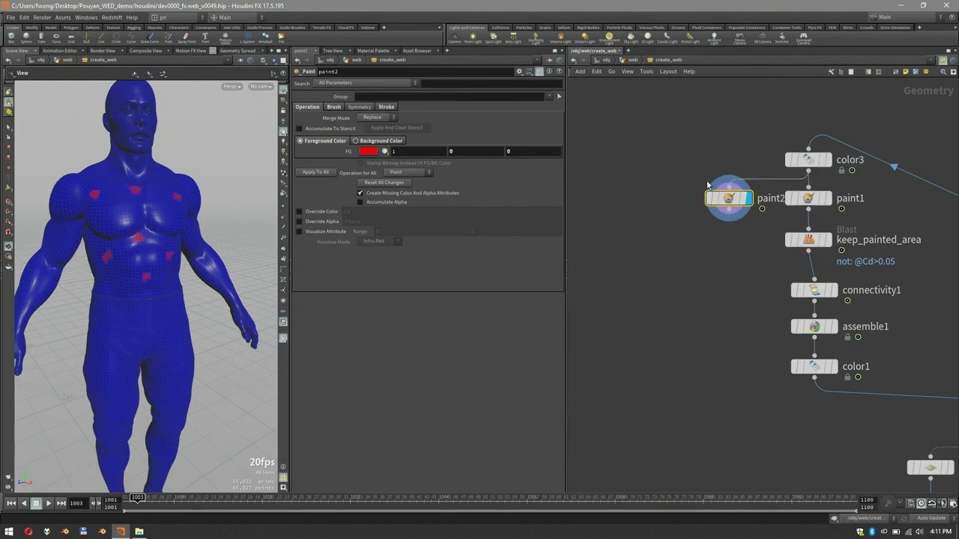
pyautogui.press('Return')
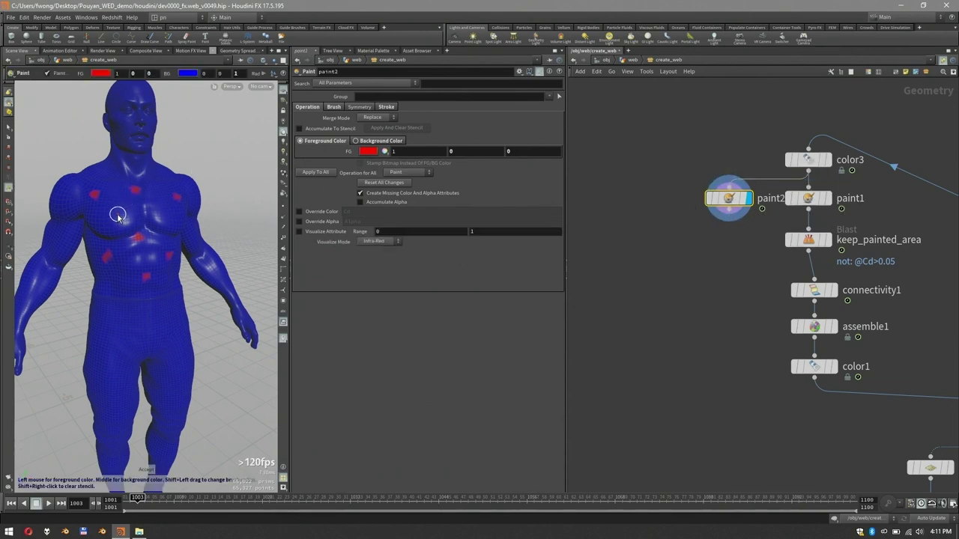
pyautogui.click(116, 214)
pyautogui.click(118, 292)
pyautogui.click(111, 324)
pyautogui.click(157, 313)
pyautogui.click(172, 302)
pyautogui.click(112, 189)
pyautogui.click(149, 192)
pyautogui.click(124, 246)
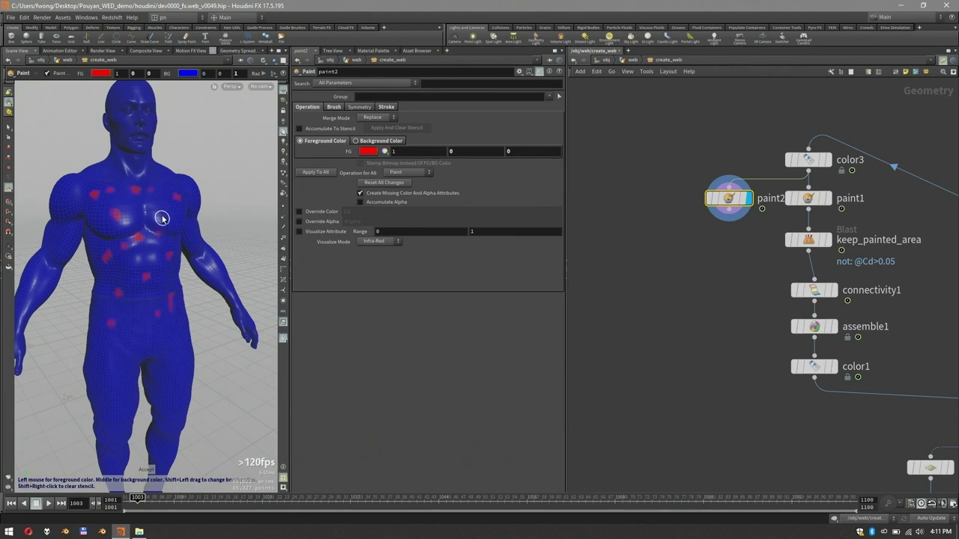
pyautogui.click(157, 215)
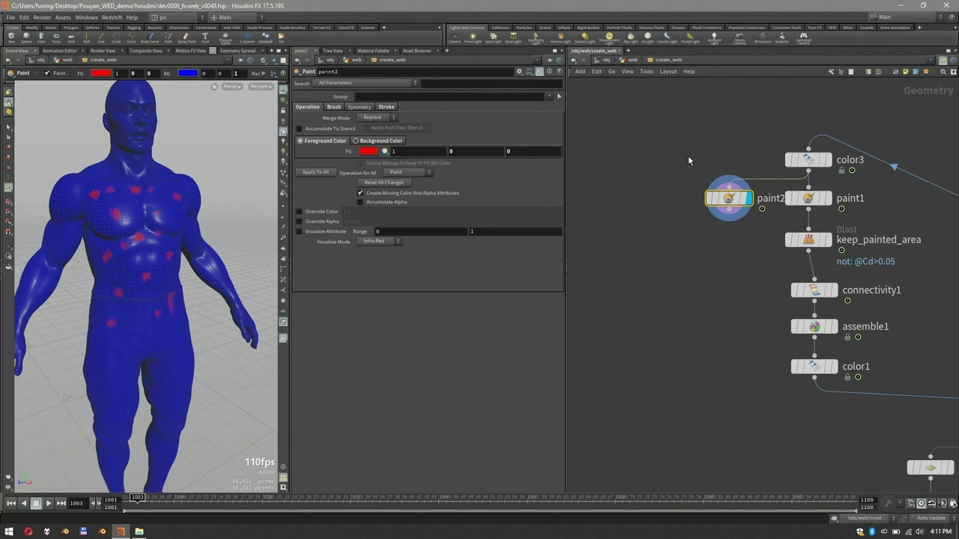
# Step: Return the display to paint1, and display the keep_painted_area blast below it with its parameters
pyautogui.moveTo(850, 185); pyautogui.dragTo(792, 211)
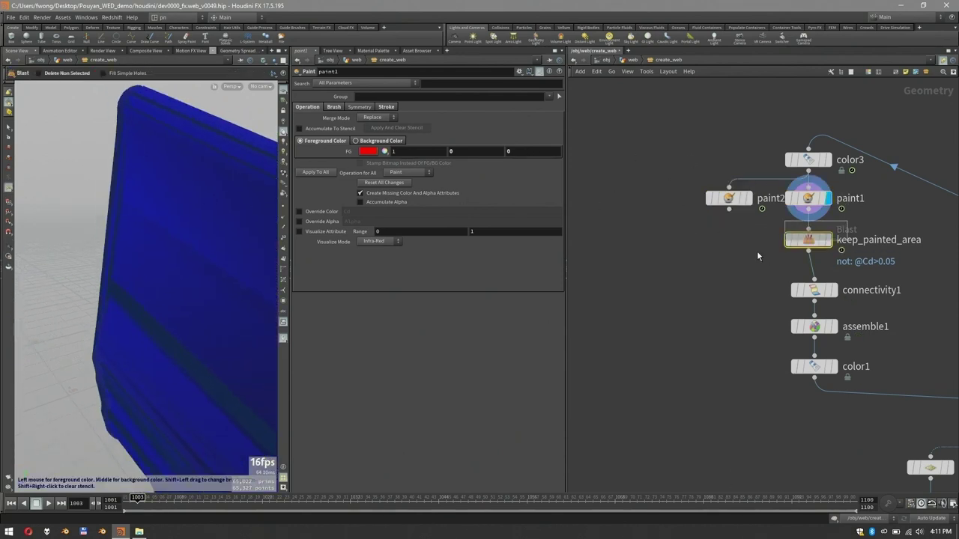
pyautogui.click(809, 239)
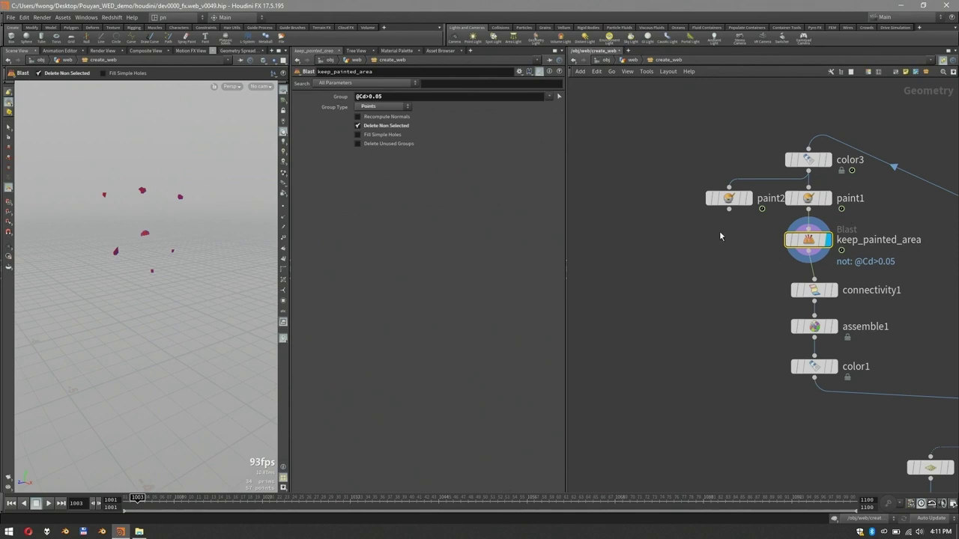
pyautogui.scroll(-2, 757, 259)
pyautogui.moveTo(763, 264); pyautogui.dragTo(709, 254, button='middle')
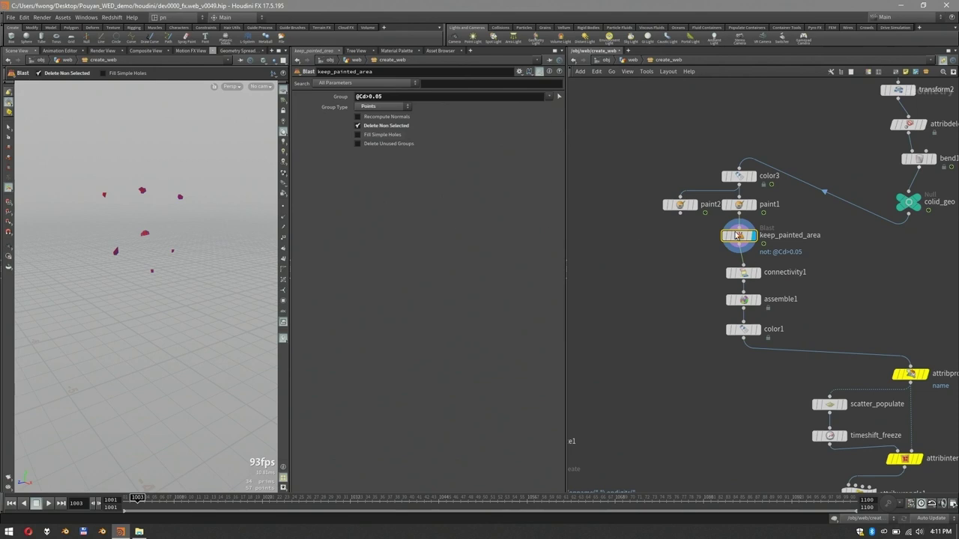
# Step: Compare the paint1 output with the keep_painted_area output and examine the isolated patches
pyautogui.click(764, 204)
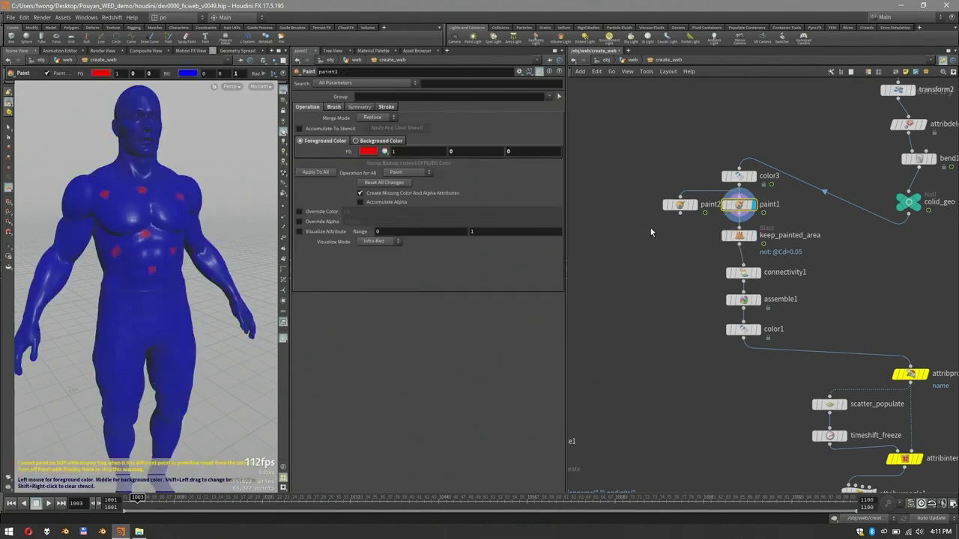
pyautogui.moveTo(686, 244); pyautogui.dragTo(749, 227)
pyautogui.press('r')
pyautogui.scroll(2, 796, 273)
pyautogui.moveTo(829, 281); pyautogui.dragTo(833, 251, button='middle')
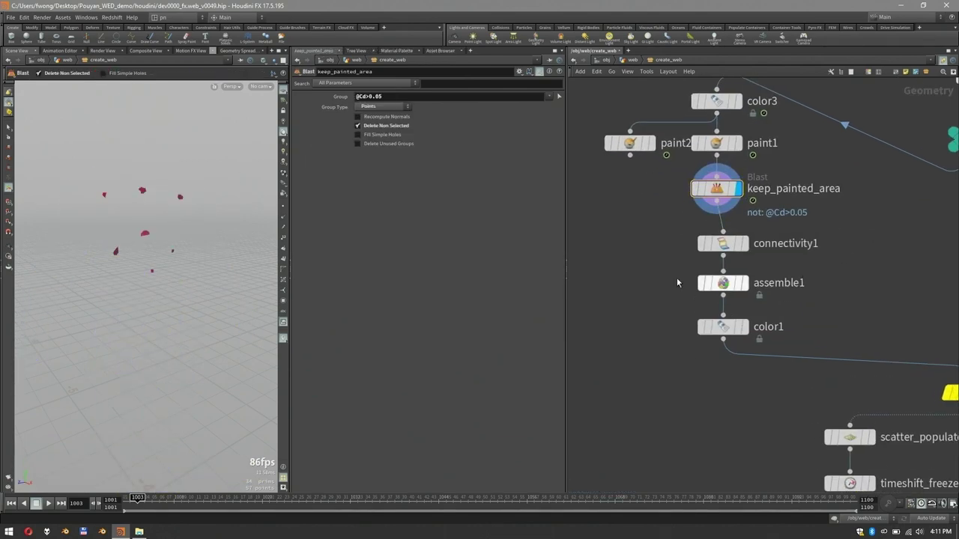
pyautogui.keyDown('alt'); pyautogui.moveTo(162, 178); pyautogui.dragTo(203, 194, button='right'); pyautogui.keyUp('alt')
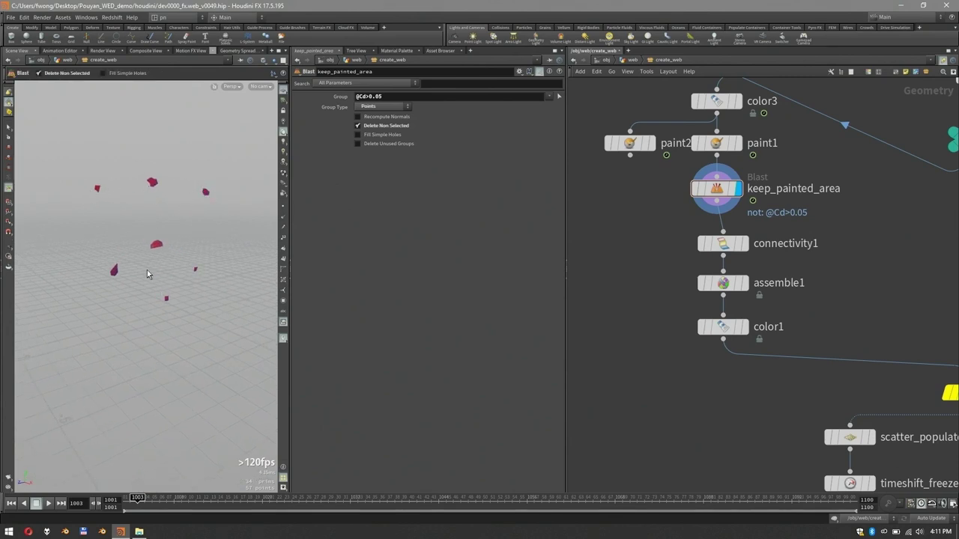
# Step: Display the output of the connectivity1 node and open a Geometry Spreadsheet beside its parameters to inspect the point attributes
pyautogui.click(719, 243)
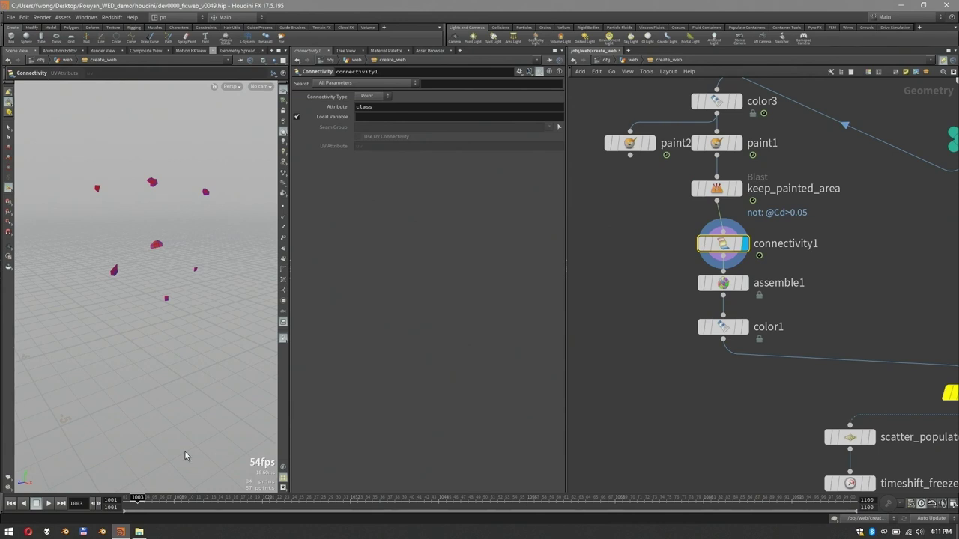
pyautogui.click(459, 51)
pyautogui.moveTo(487, 68)
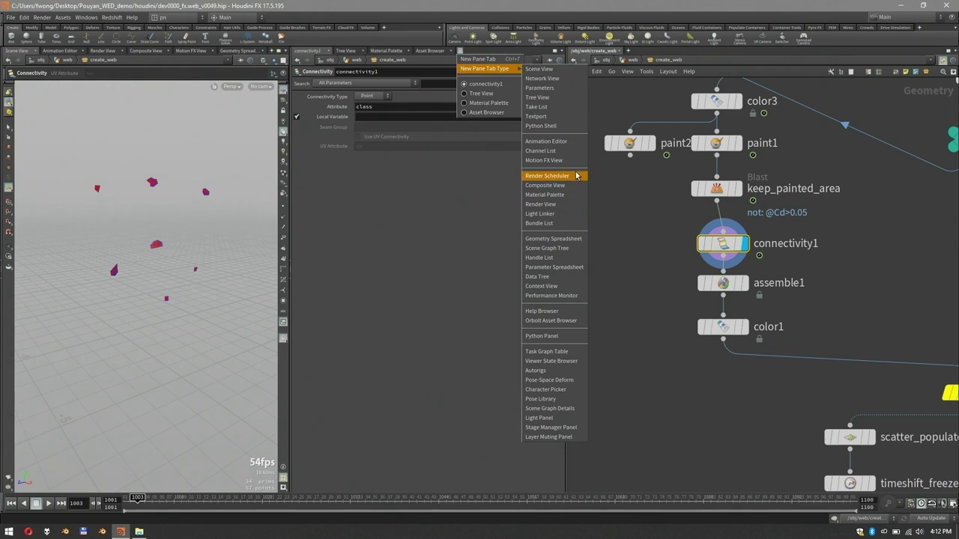
pyautogui.click(563, 239)
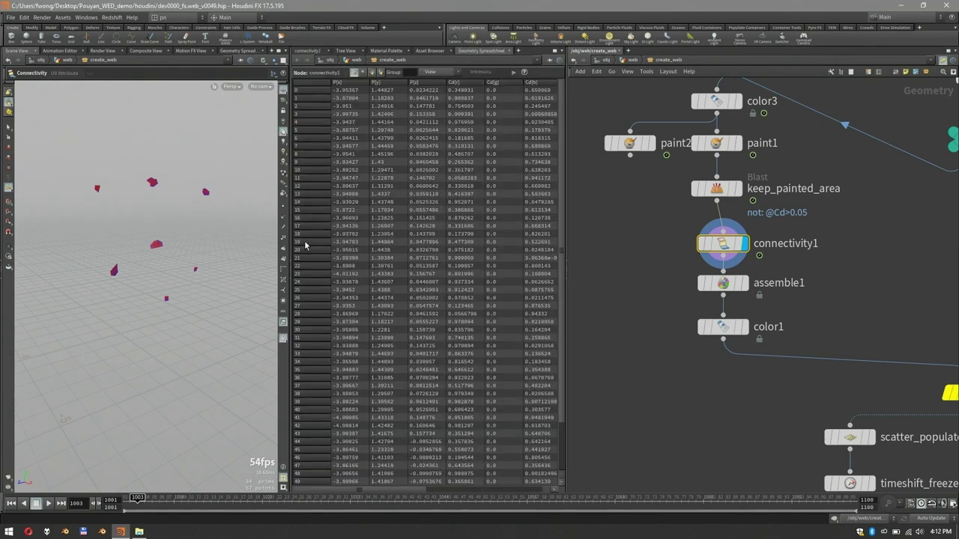
# Step: Examine the class point attribute of connectivity1 in the spreadsheet, return to its parameters, and display the assemble1 output
pyautogui.moveTo(372, 490); pyautogui.dragTo(475, 490)
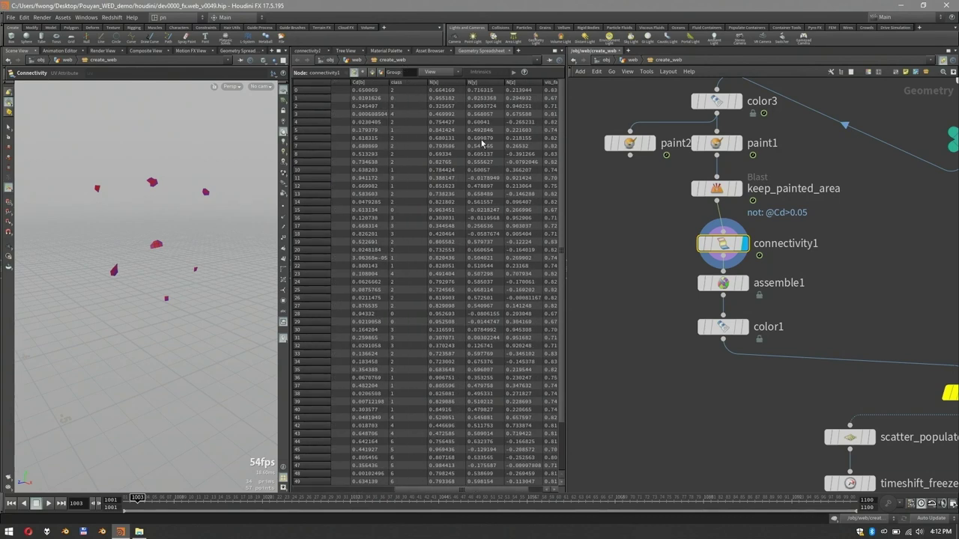
pyautogui.click(307, 51)
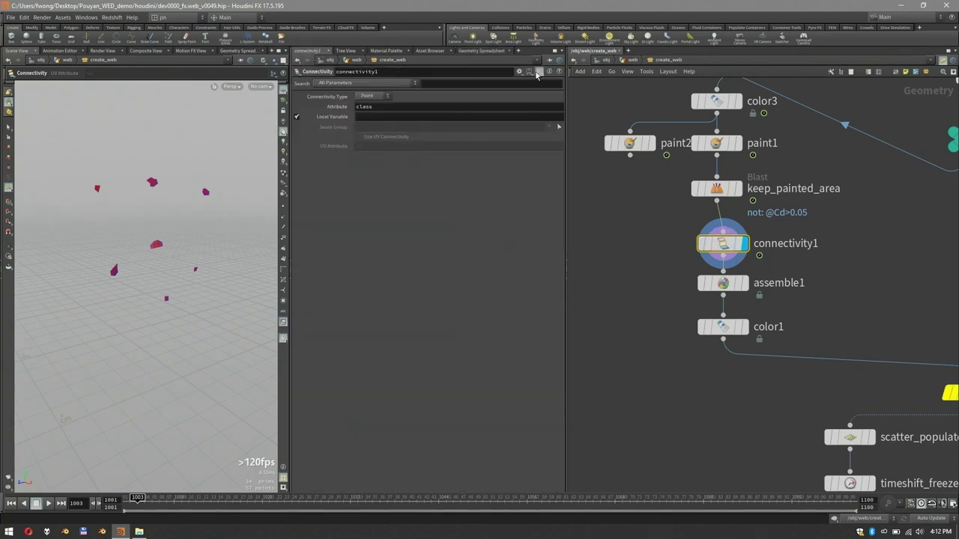
pyautogui.scroll(-2, 838, 282)
pyautogui.click(725, 234)
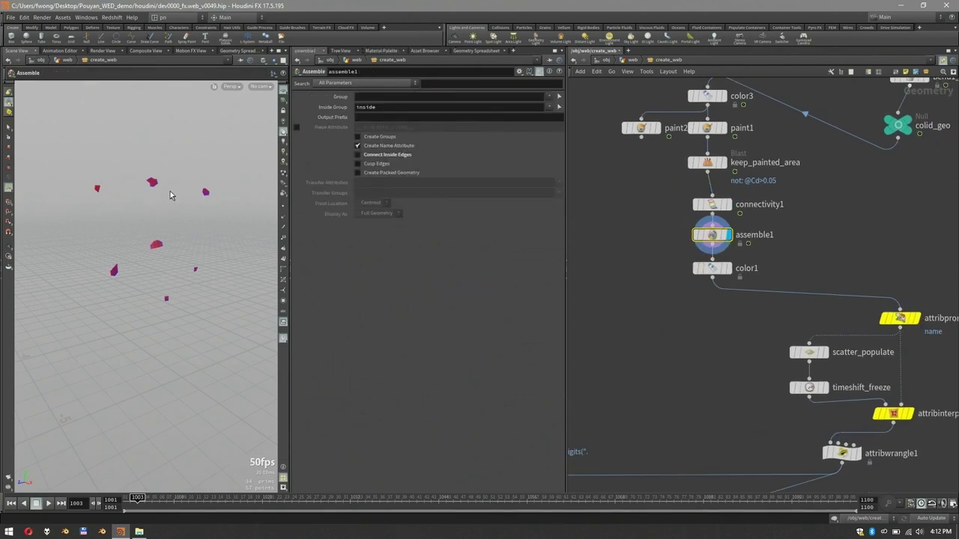
# Step: Display the color1 output with its parameters and examine the patches coloured randomly by the class attribute
pyautogui.click(729, 273)
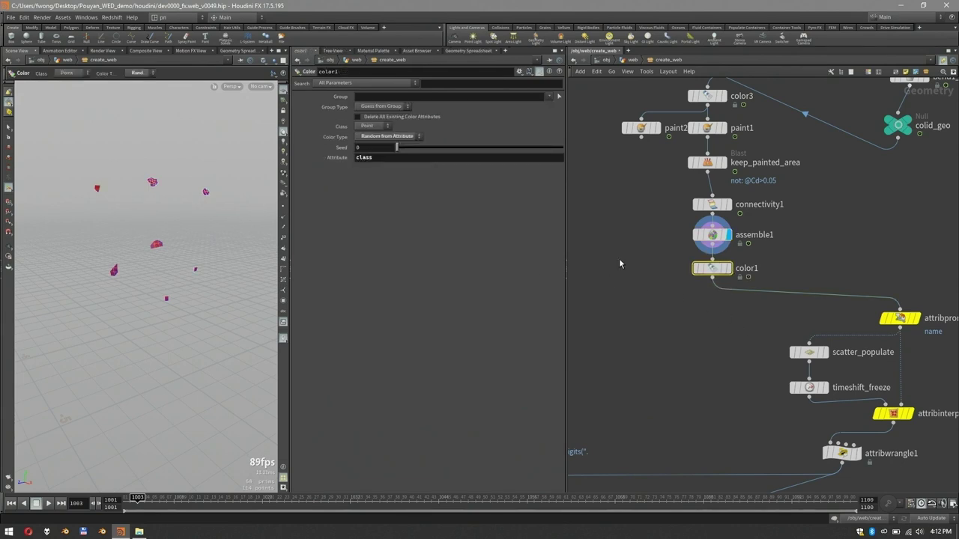
pyautogui.press('e')
pyautogui.click(703, 269)
pyautogui.click(730, 271)
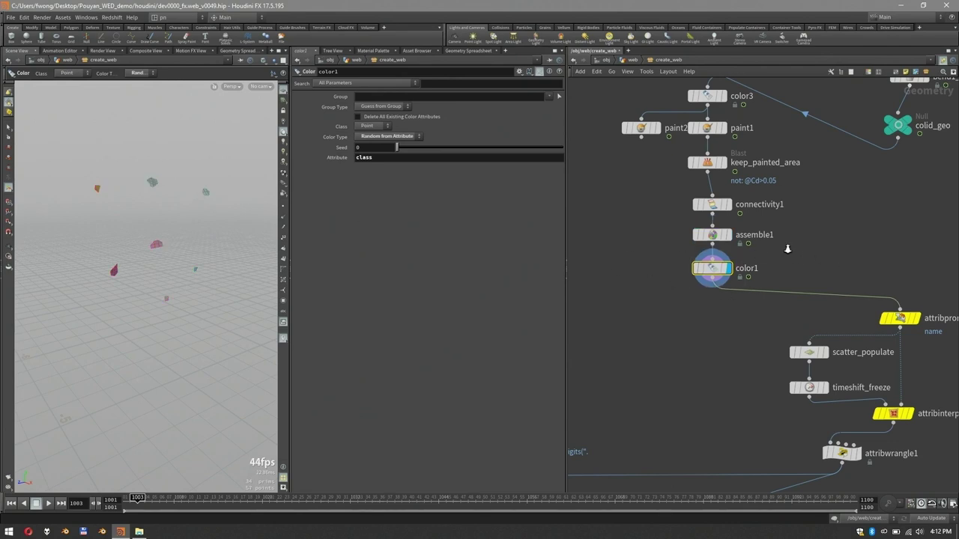
pyautogui.scroll(-1, 824, 272)
pyautogui.moveTo(824, 271); pyautogui.dragTo(746, 225, button='middle')
pyautogui.keyDown('alt'); pyautogui.moveTo(110, 203); pyautogui.dragTo(163, 206, button='right'); pyautogui.keyUp('alt')
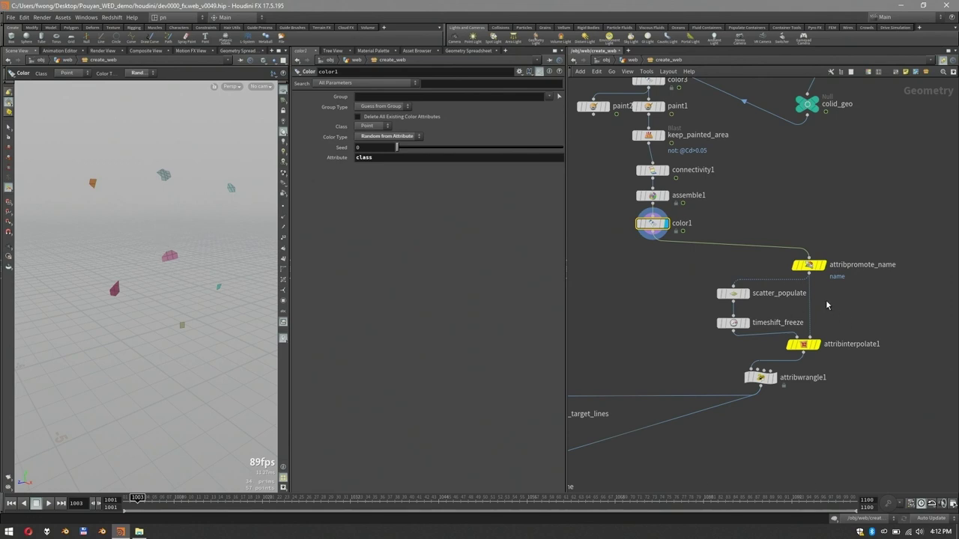
# Step: Display the scatter_populate points and compare its forced total count with the points-per-point quantity of pointreplicate1
pyautogui.click(733, 293)
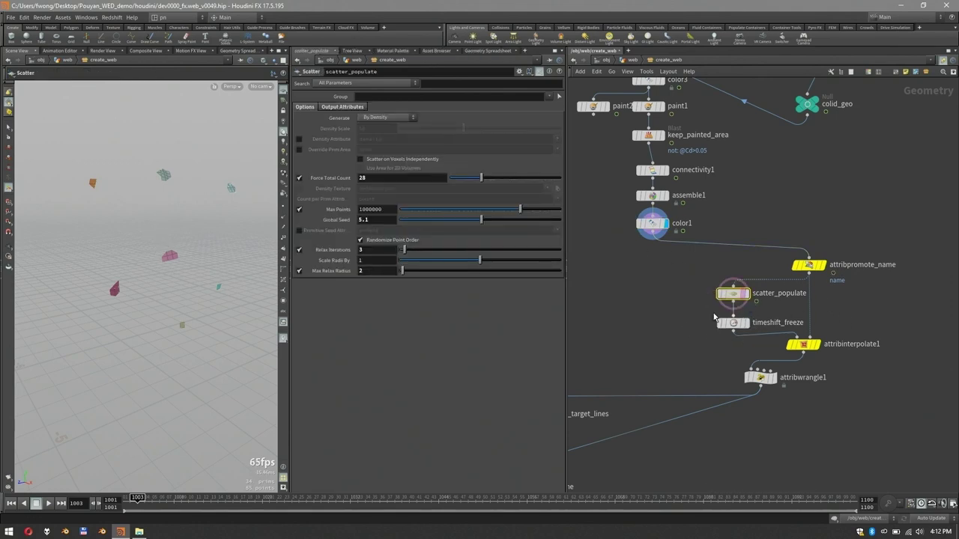
pyautogui.click(746, 294)
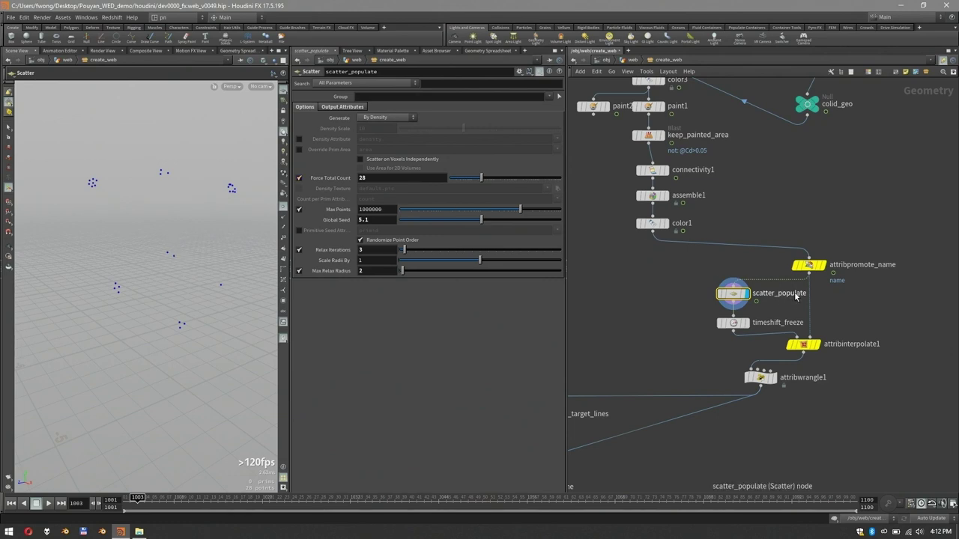
pyautogui.scroll(-3, 779, 294)
pyautogui.moveTo(779, 293); pyautogui.dragTo(936, 293, button='middle')
pyautogui.scroll(4, 701, 291)
pyautogui.moveTo(701, 291); pyautogui.dragTo(715, 274, button='middle')
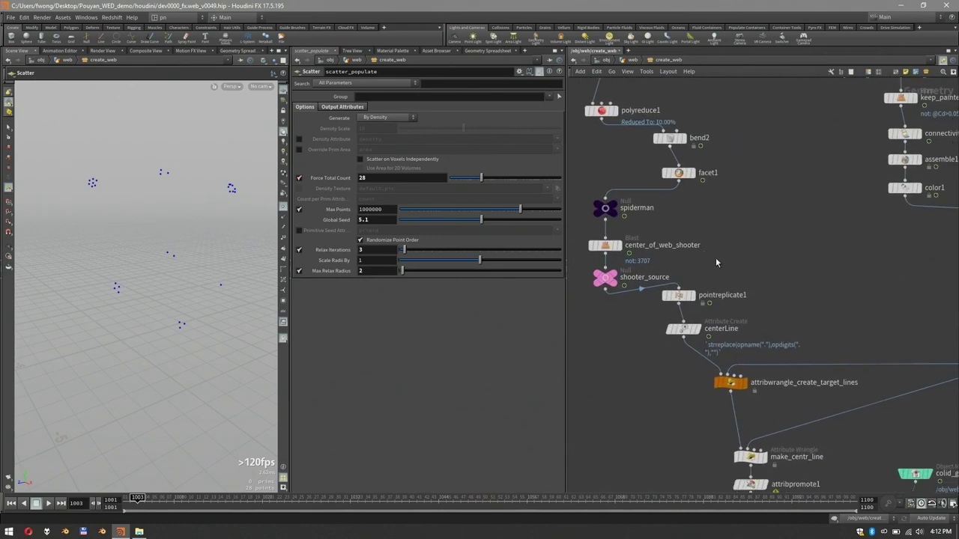
pyautogui.click(684, 295)
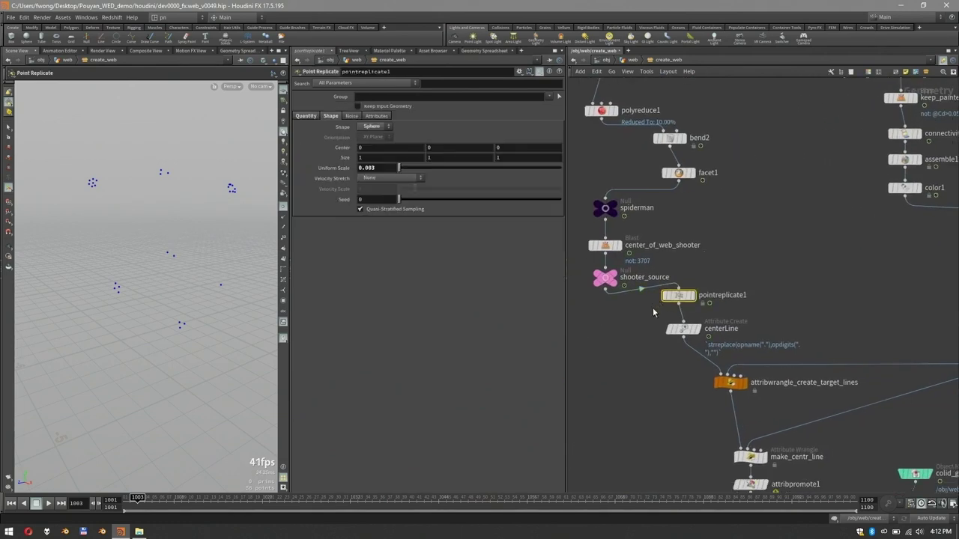
pyautogui.click(306, 119)
pyautogui.click(350, 130)
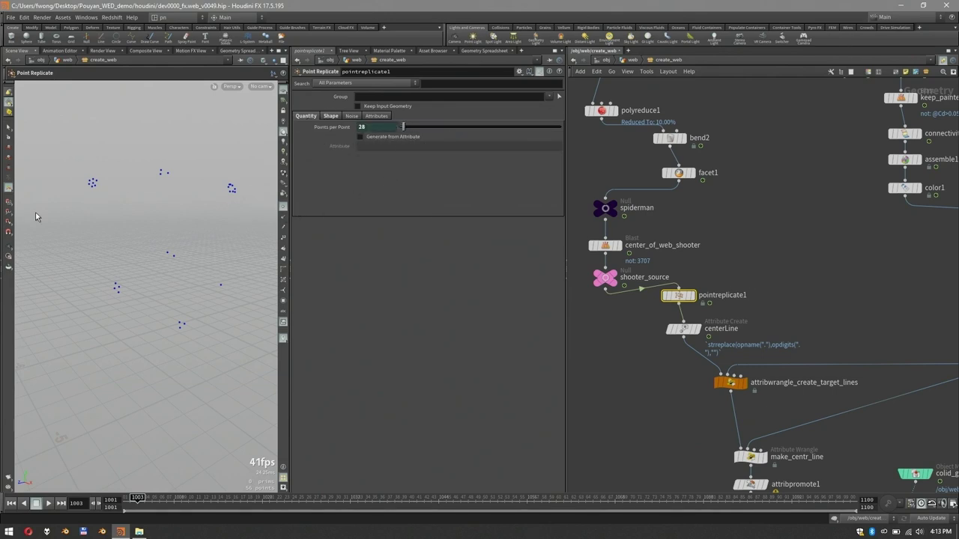
# Step: Display the attribinterpolate1 output and scrub the timeline to frame 1018 to check how the scattered points move
pyautogui.scroll(-2, 854, 288)
pyautogui.moveTo(854, 288); pyautogui.dragTo(703, 240, button='middle')
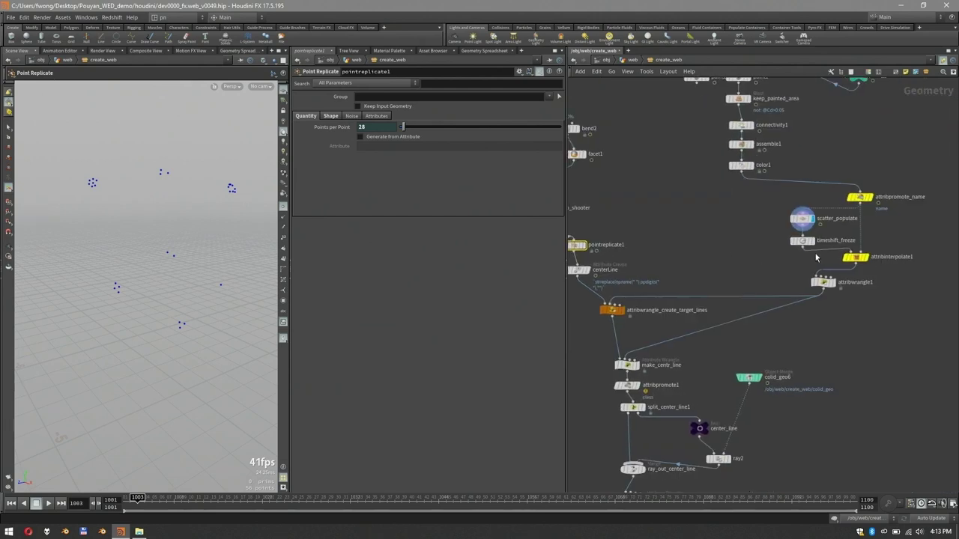
pyautogui.click(860, 257)
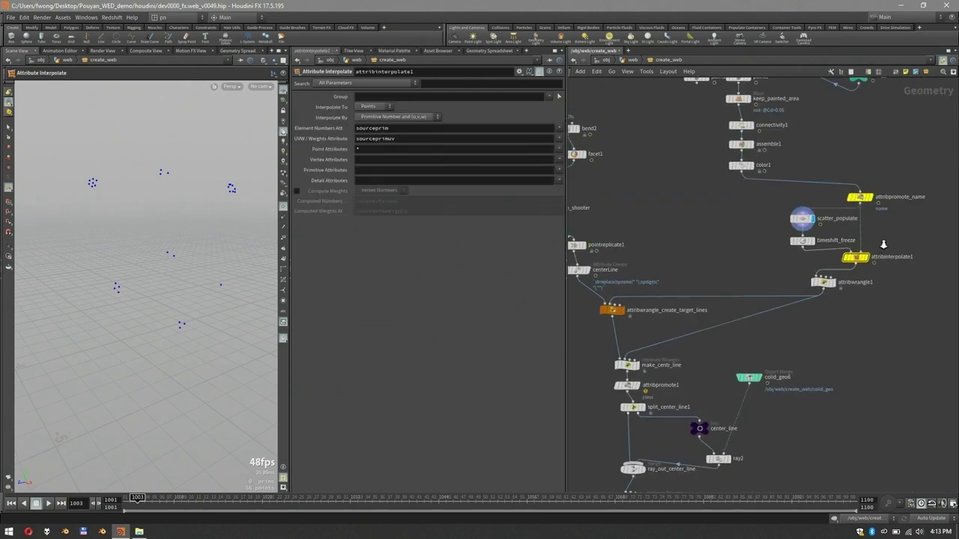
pyautogui.scroll(2, 881, 245)
pyautogui.click(858, 265)
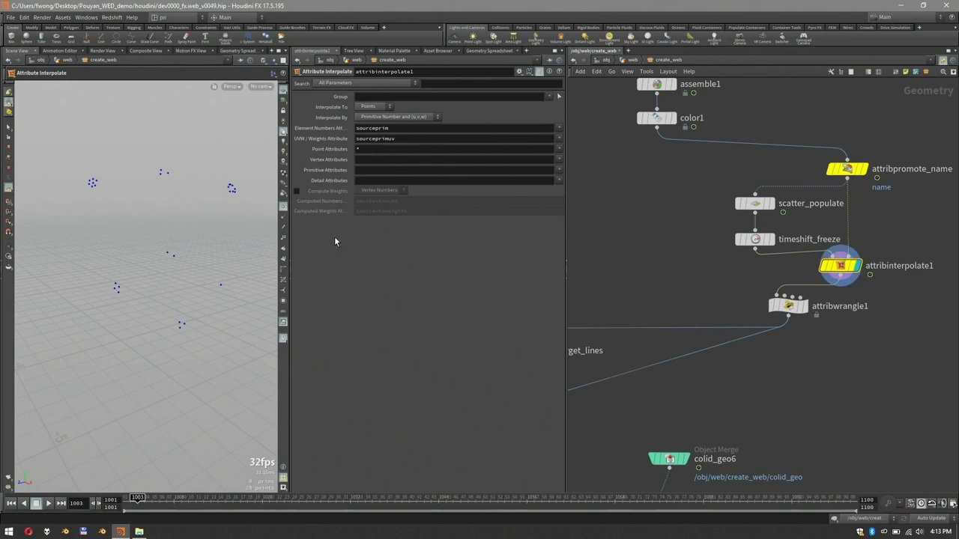
pyautogui.moveTo(139, 498); pyautogui.dragTo(182, 499)
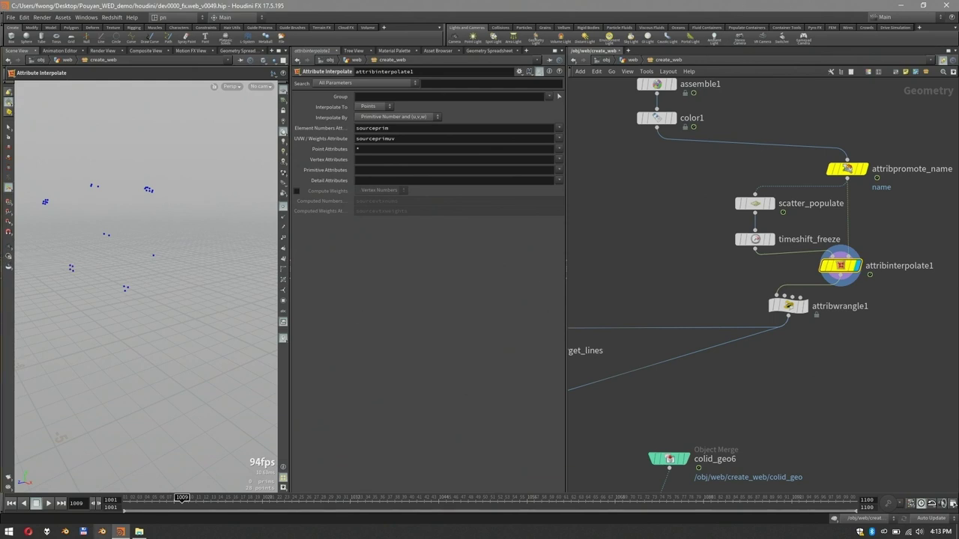
pyautogui.moveTo(199, 494); pyautogui.dragTo(247, 503)
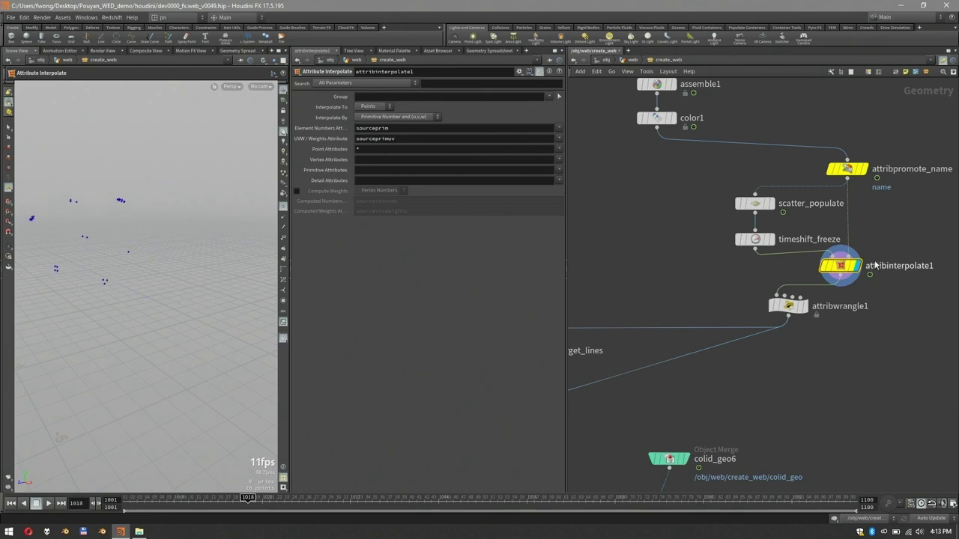
# Step: Display the attribwrangle1 output and read its bounding-box center VEX expression
pyautogui.moveTo(847, 276)
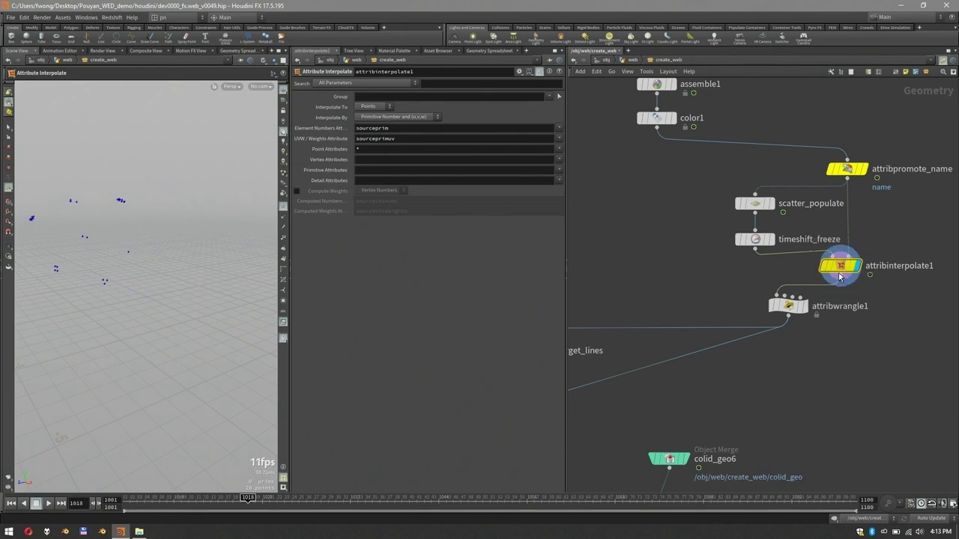
pyautogui.moveTo(844, 271); pyautogui.dragTo(828, 316, button='middle')
pyautogui.click(779, 305)
pyautogui.click(804, 306)
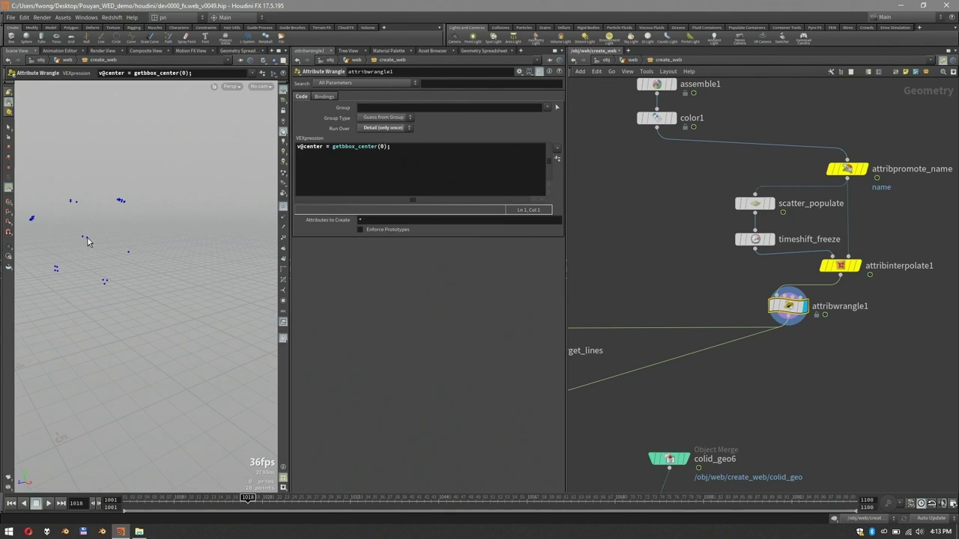
# Step: Display the centerLine source points, and return the display to the attribwrangle1 target points for comparison
pyautogui.scroll(-4, 621, 263)
pyautogui.moveTo(622, 283); pyautogui.dragTo(764, 212, button='middle')
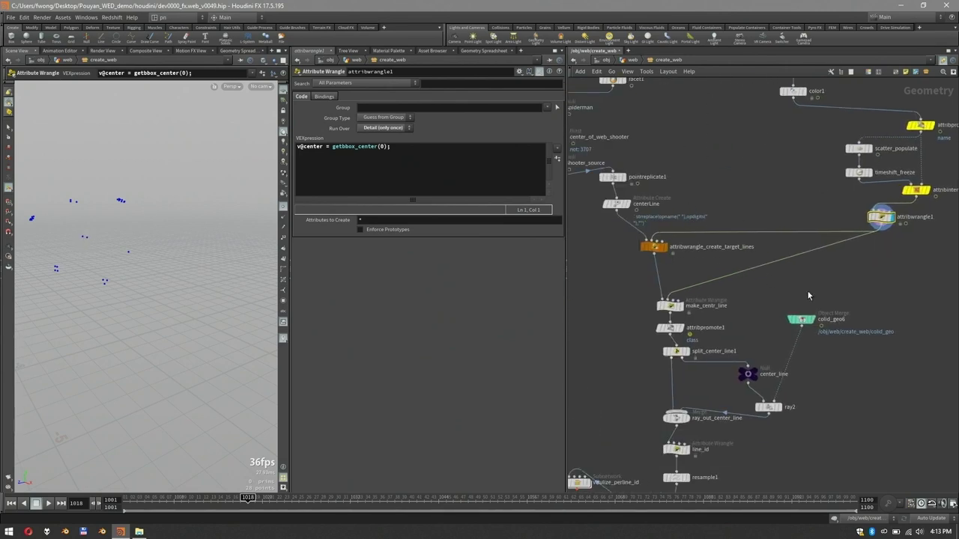
pyautogui.click(628, 204)
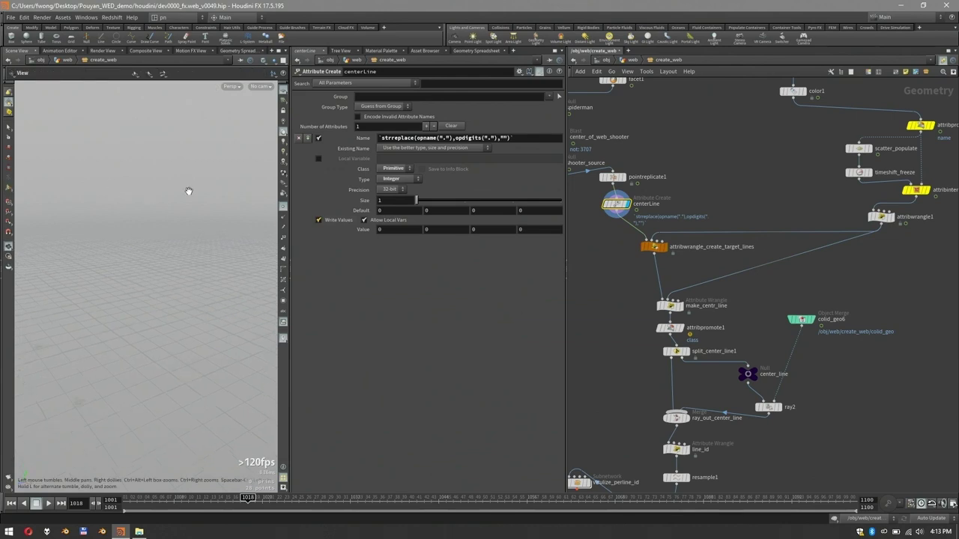
pyautogui.click(882, 216)
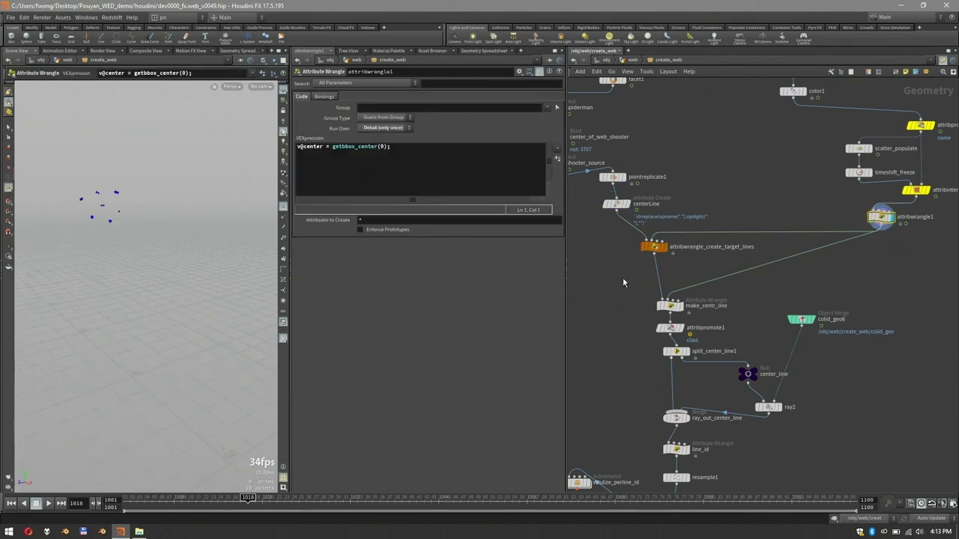
# Step: Display the attribwrangle_create_target_lines output and inspect the lines running from the shooter source to the target points
pyautogui.click(655, 246)
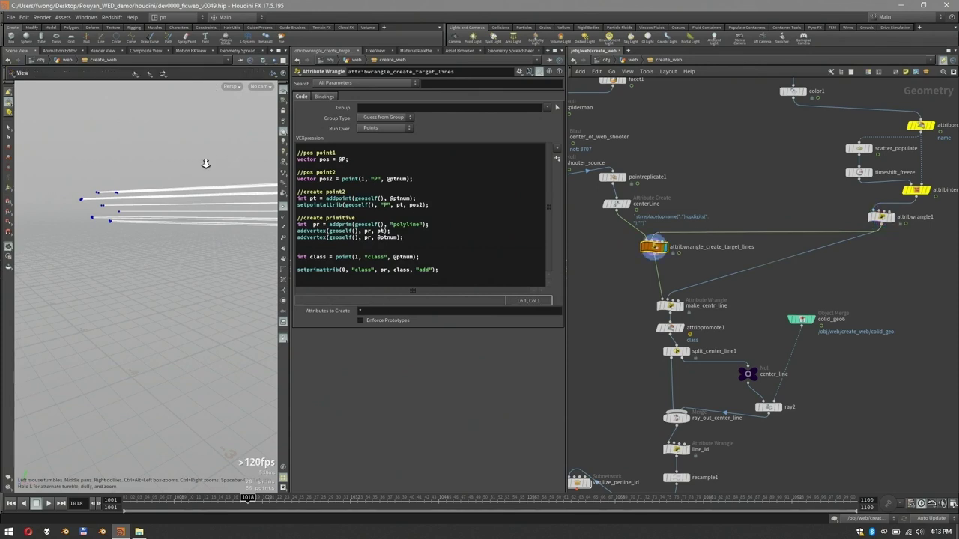
pyautogui.moveTo(206, 164); pyautogui.dragTo(204, 188)
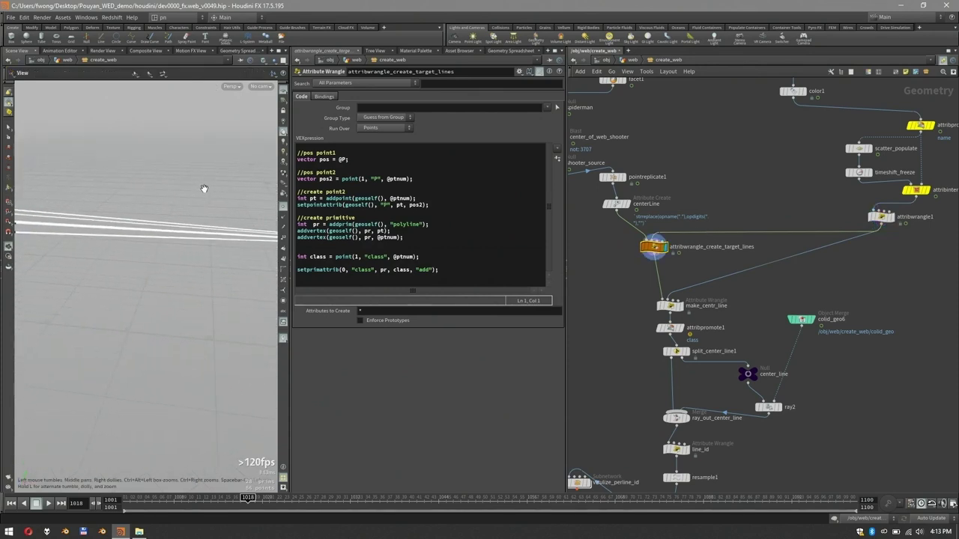
pyautogui.moveTo(204, 189); pyautogui.dragTo(214, 195, button='middle')
pyautogui.moveTo(94, 196); pyautogui.dragTo(139, 178)
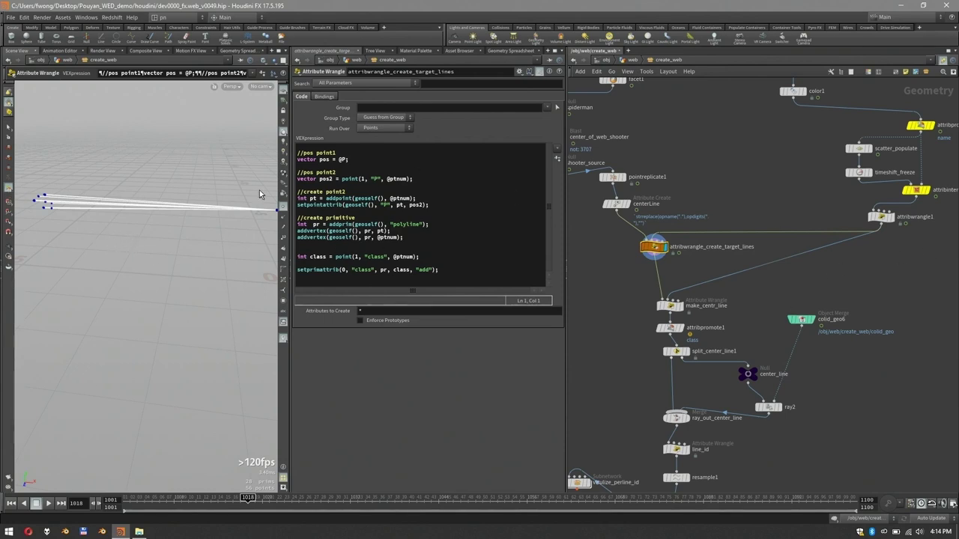
# Step: Review the make_centr_line VEX code and trace its center attribute back to the attribwrangle1 expression
pyautogui.scroll(2, 637, 292)
pyautogui.moveTo(636, 292); pyautogui.dragTo(625, 258, button='middle')
pyautogui.moveTo(627, 258); pyautogui.dragTo(691, 276)
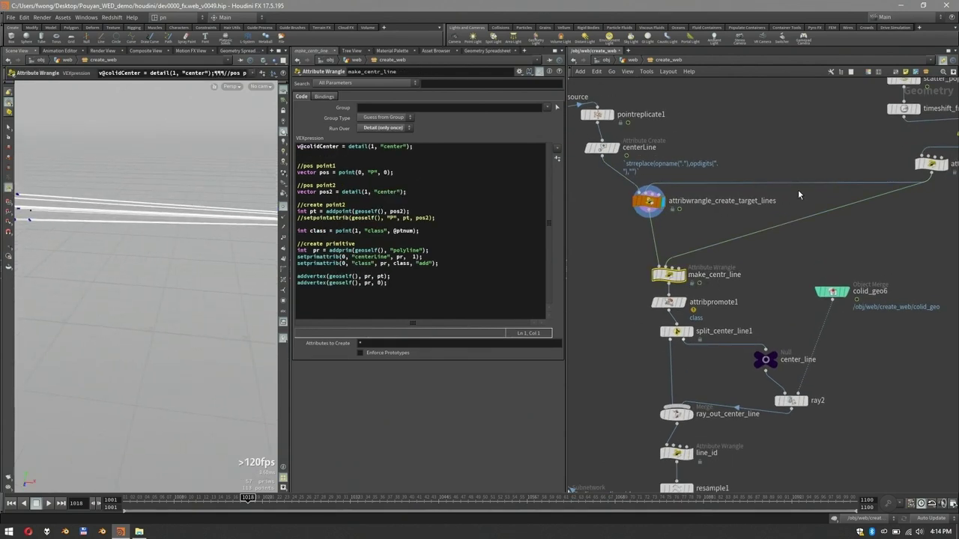
pyautogui.moveTo(878, 154); pyautogui.dragTo(806, 204, button='middle')
pyautogui.click(858, 214)
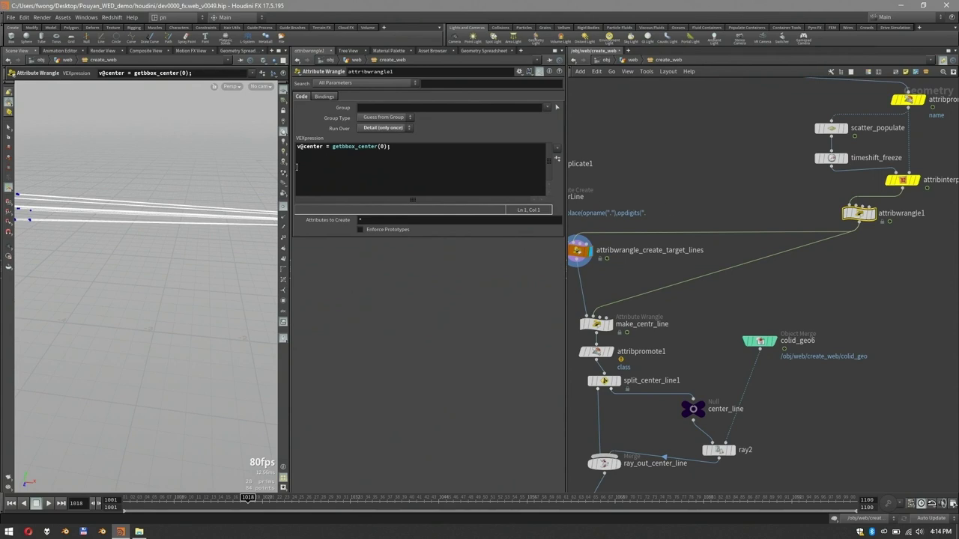
pyautogui.moveTo(635, 263); pyautogui.dragTo(713, 214, button='middle')
pyautogui.moveTo(625, 263); pyautogui.dragTo(689, 281)
pyautogui.click(685, 274)
pyautogui.keyDown('alt'); pyautogui.moveTo(179, 171); pyautogui.dragTo(153, 216); pyautogui.keyUp('alt')
pyautogui.moveTo(691, 288)
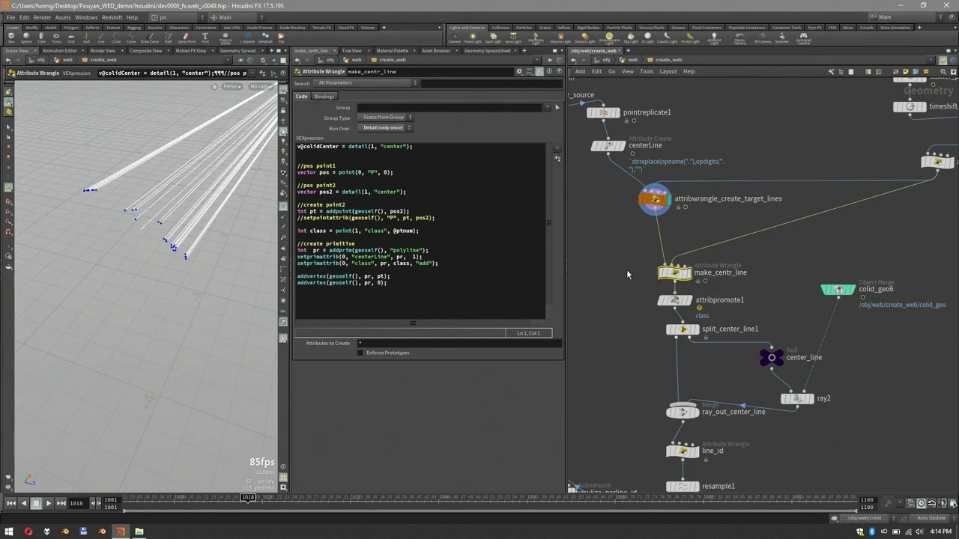
# Step: Display the attribpromote1 output and review how it promotes the class attribute to primitives
pyautogui.moveTo(626, 269); pyautogui.dragTo(647, 224, button='middle')
pyautogui.click(695, 256)
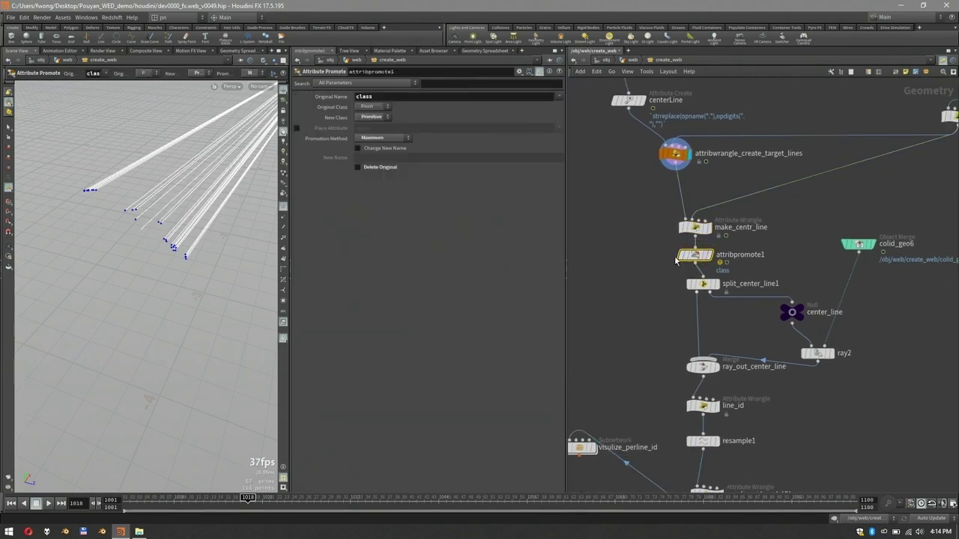
pyautogui.click(709, 255)
pyautogui.moveTo(180, 223)
pyautogui.keyDown('alt'); pyautogui.mouseDown()
pyautogui.moveTo(171, 210)
pyautogui.moveTo(196, 234)
pyautogui.moveTo(181, 233)
pyautogui.mouseUp(); pyautogui.keyUp('alt')
pyautogui.click(643, 264)
pyautogui.moveTo(626, 280); pyautogui.dragTo(656, 246, button='middle')
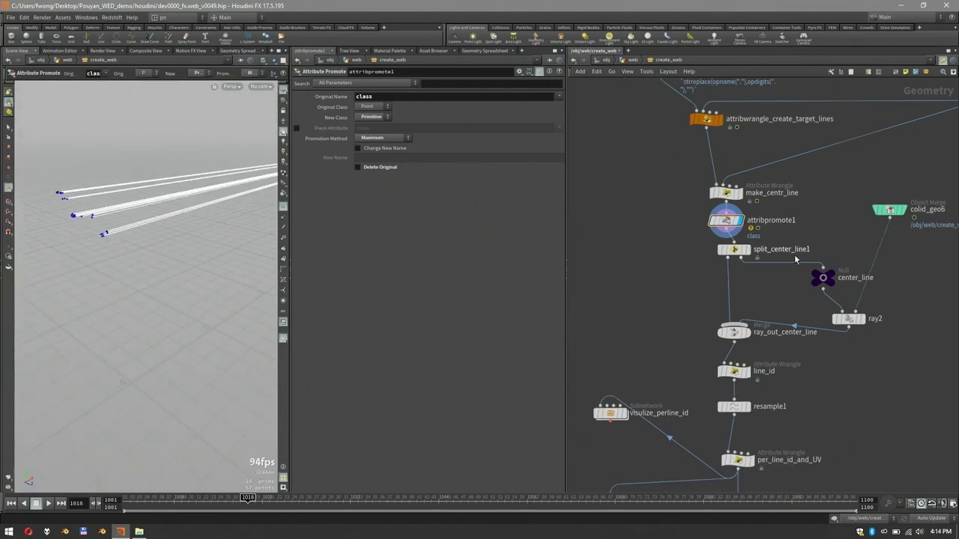
# Step: Display the center_line null and inspect the center line separated by split_center_line1
pyautogui.press('Down')
pyautogui.click(823, 277)
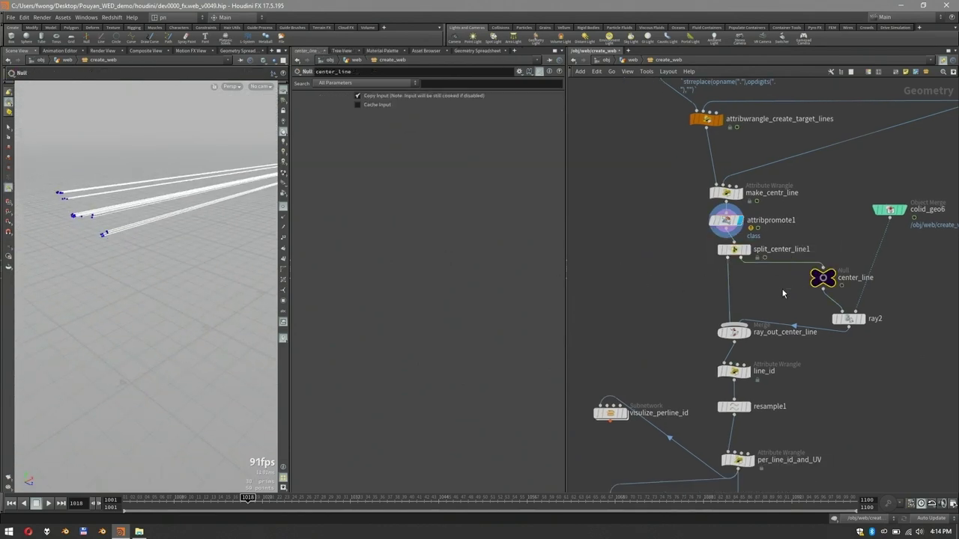
pyautogui.press('r')
pyautogui.keyDown('alt'); pyautogui.moveTo(227, 153); pyautogui.dragTo(106, 204); pyautogui.keyUp('alt')
pyautogui.press('Escape')
# Step: Display the ray_out_center_line merge to inspect the target lines combined with the center line from ray2
pyautogui.moveTo(685, 278); pyautogui.dragTo(719, 256)
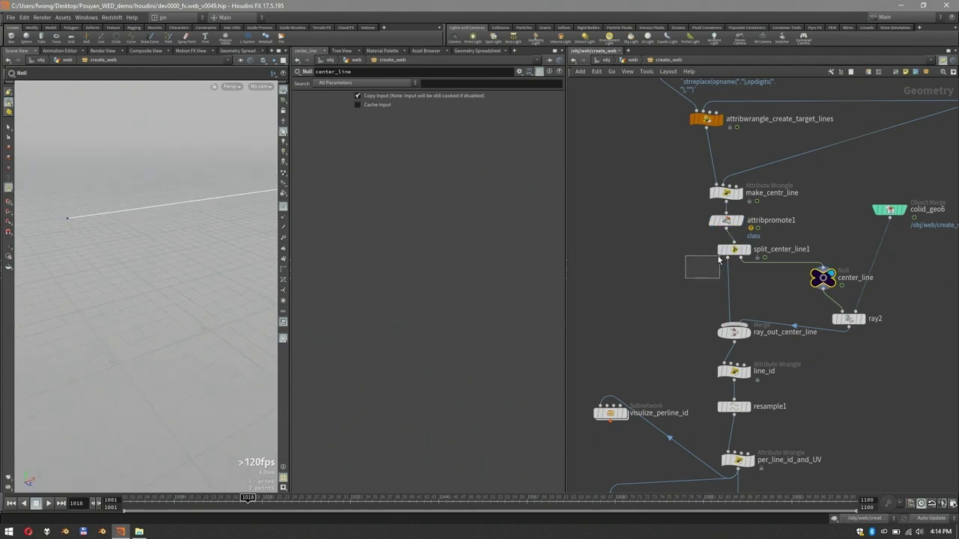
pyautogui.moveTo(685, 301); pyautogui.dragTo(746, 325)
pyautogui.click(730, 331)
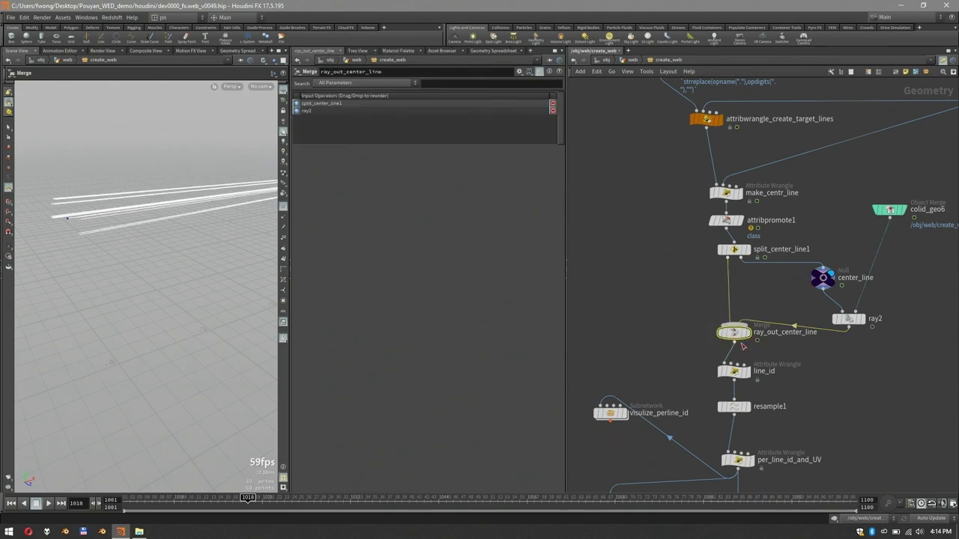
pyautogui.moveTo(816, 357); pyautogui.dragTo(805, 337, button='middle')
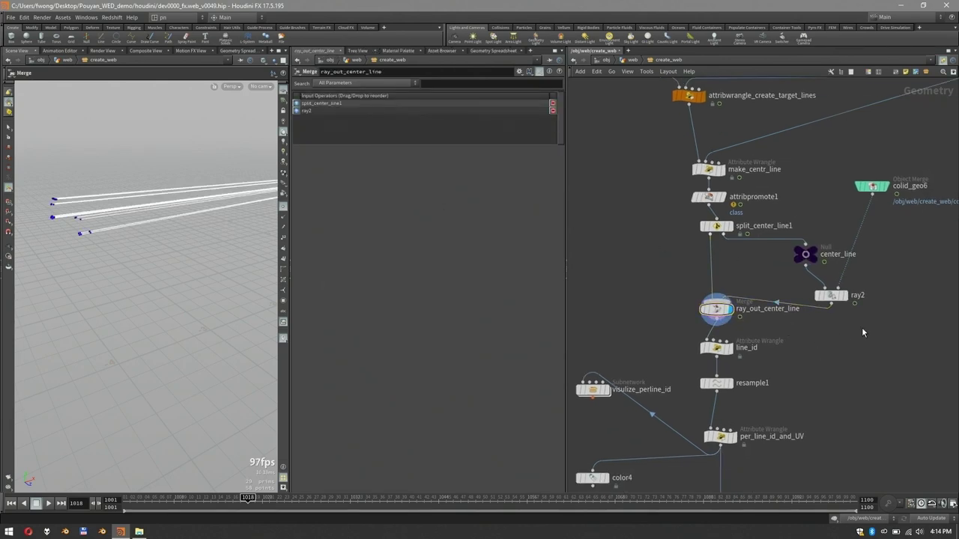
# Step: Display the ray2 output with its parameters and examine where the center line meets the character's body
pyautogui.click(845, 296)
pyautogui.keyDown('alt'); pyautogui.moveTo(193, 194); pyautogui.dragTo(194, 192); pyautogui.keyUp('alt')
pyautogui.keyDown('alt'); pyautogui.moveTo(195, 192); pyautogui.dragTo(190, 173, button='right'); pyautogui.keyUp('alt')
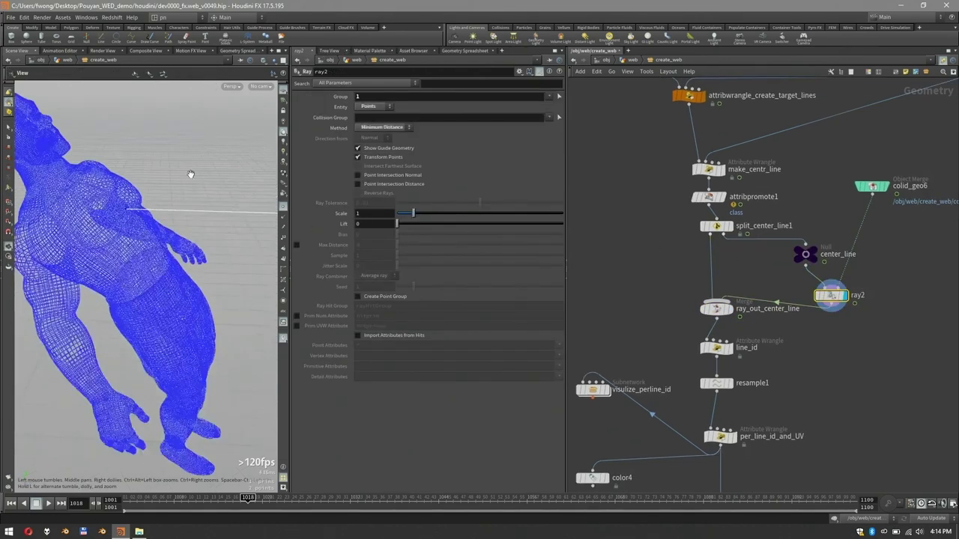
pyautogui.keyDown('alt'); pyautogui.moveTo(190, 173); pyautogui.dragTo(154, 192); pyautogui.keyUp('alt')
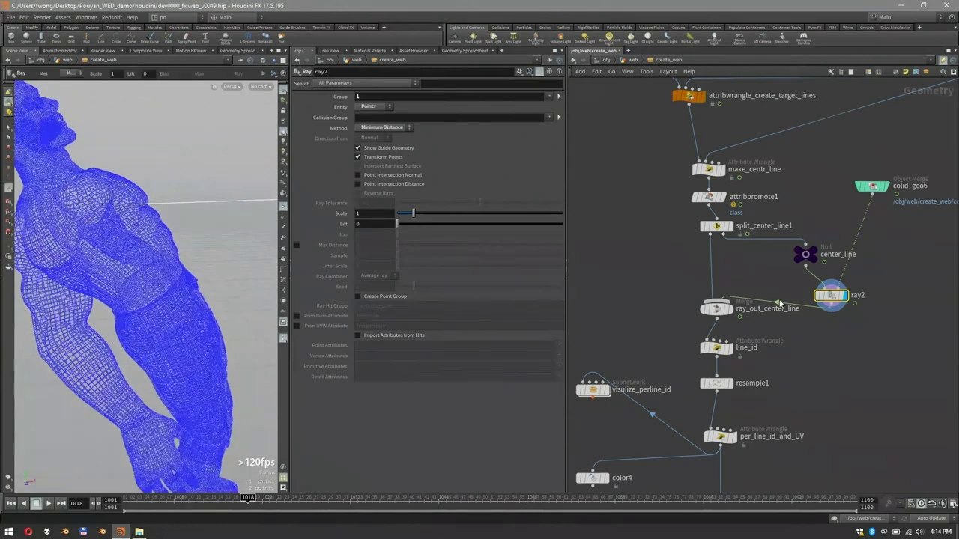
# Step: Toggle the ray2 node off and on to compare the center line with and without projection onto the character's body
pyautogui.click(818, 297)
pyautogui.click(819, 296)
pyautogui.click(276, 61)
pyautogui.click(280, 80)
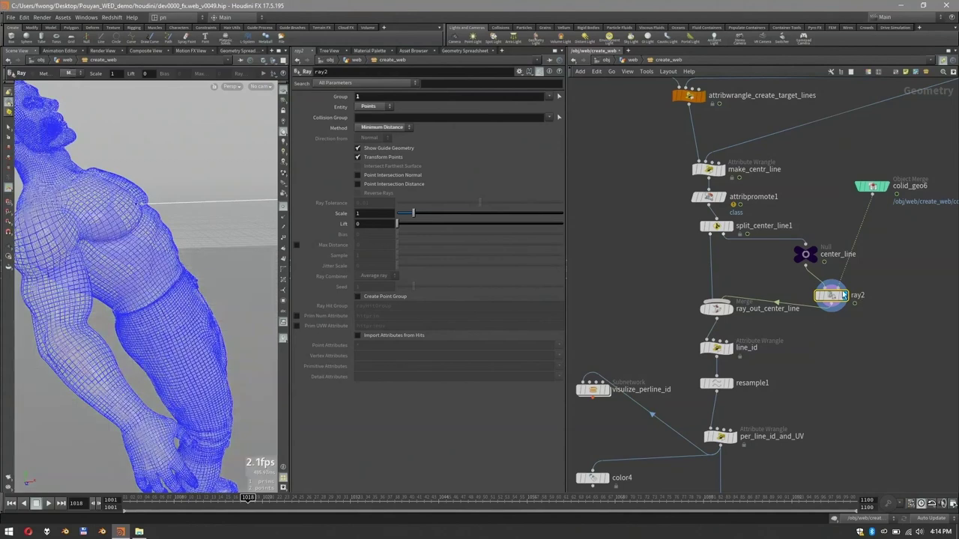
pyautogui.press('b')
pyautogui.press('b')
pyautogui.press('b')
pyautogui.press('b')
# Step: Display the line_id wrangle and examine how it assigns lineId from the primitive number to each merged line
pyautogui.click(728, 308)
pyautogui.moveTo(747, 335); pyautogui.dragTo(755, 302, button='middle')
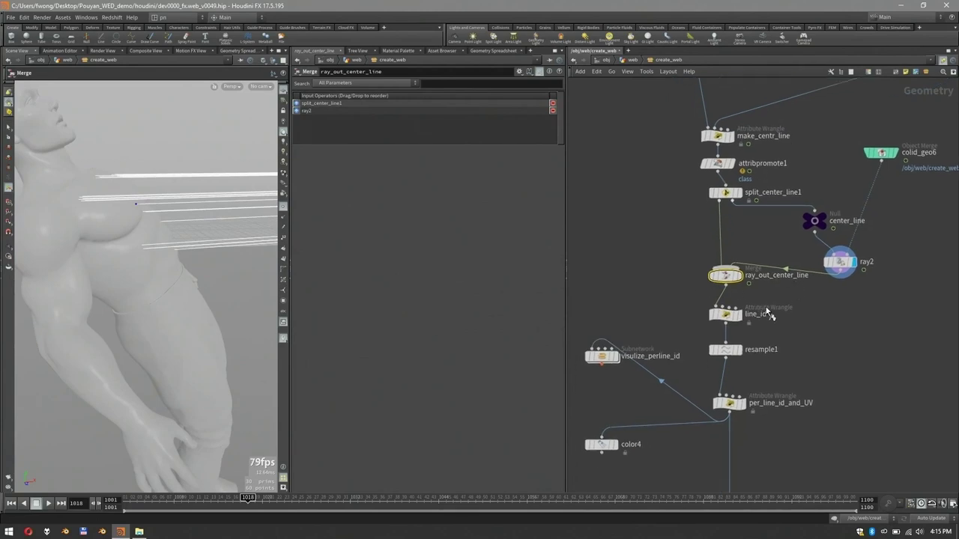
pyautogui.click(737, 315)
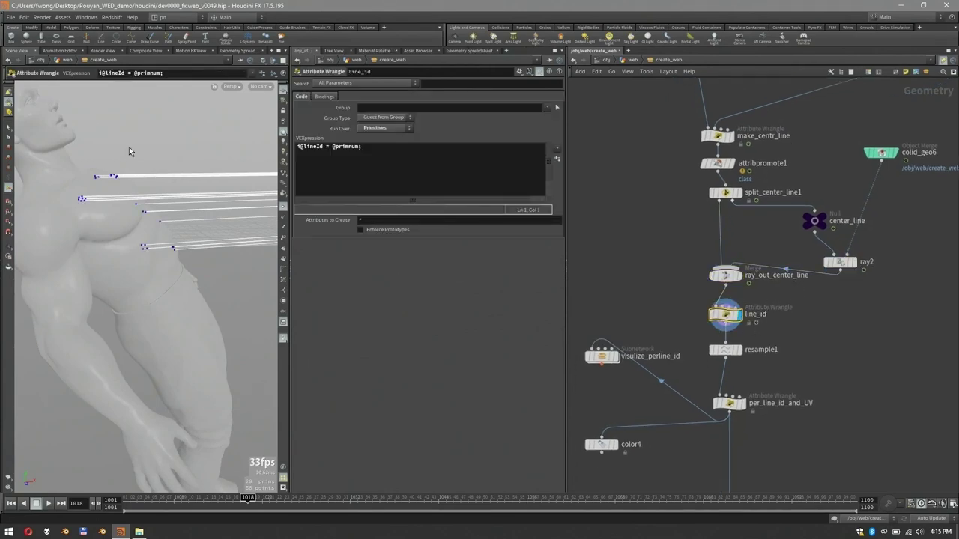
pyautogui.keyDown('alt'); pyautogui.moveTo(128, 147); pyautogui.dragTo(180, 182); pyautogui.keyUp('alt')
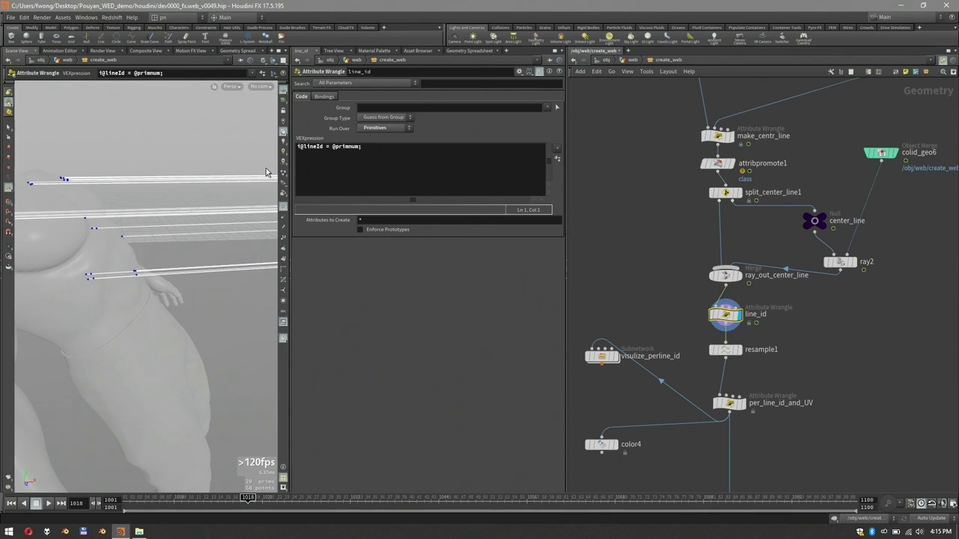
# Step: Display the resample1 output and review its segment settings and the points distributed along the lines
pyautogui.click(725, 350)
pyautogui.click(740, 349)
pyautogui.keyDown('alt'); pyautogui.moveTo(188, 172); pyautogui.dragTo(125, 182, button='right'); pyautogui.keyUp('alt')
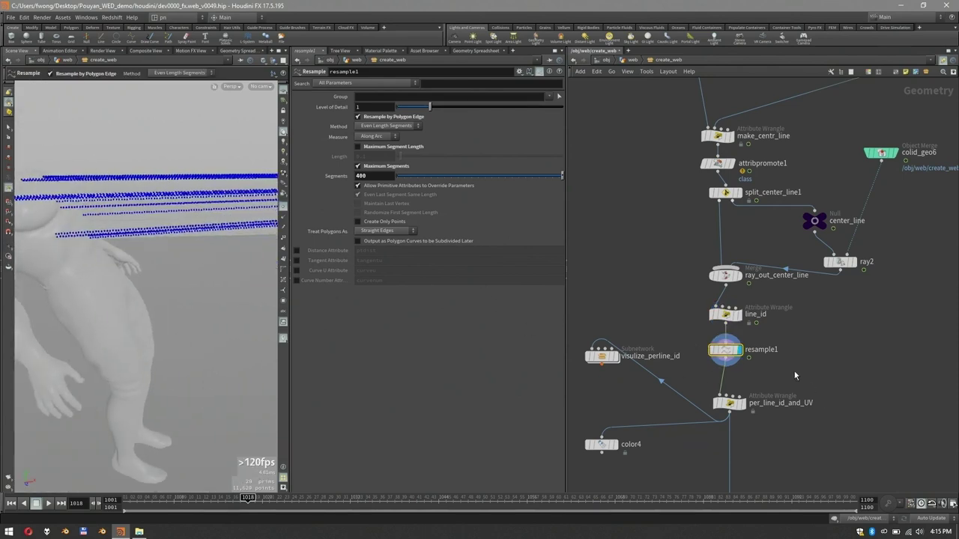
# Step: Display the per_line_id_and_UV wrangle and review its perLineid and u code against the points on the lines
pyautogui.moveTo(767, 365); pyautogui.dragTo(807, 296, button='middle')
pyautogui.moveTo(845, 307); pyautogui.dragTo(754, 354)
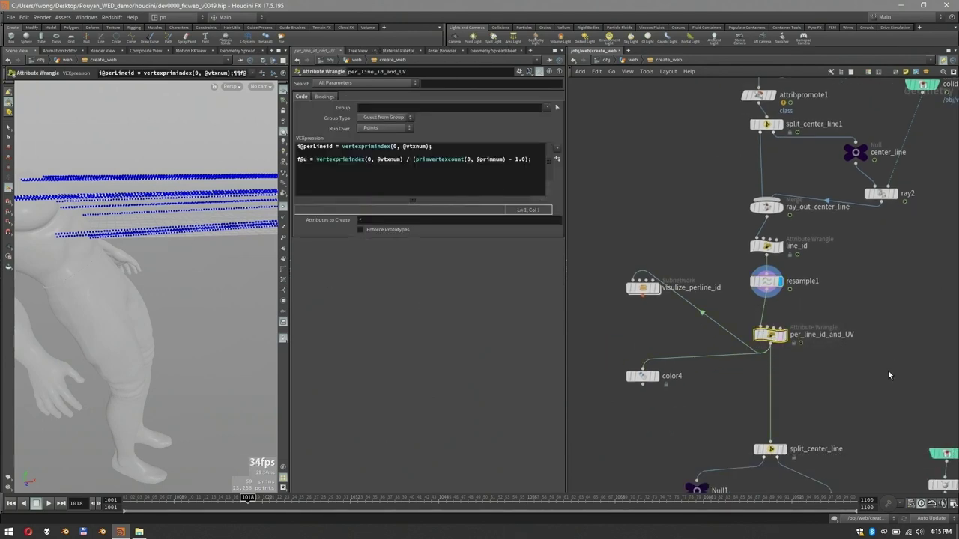
pyautogui.press('r')
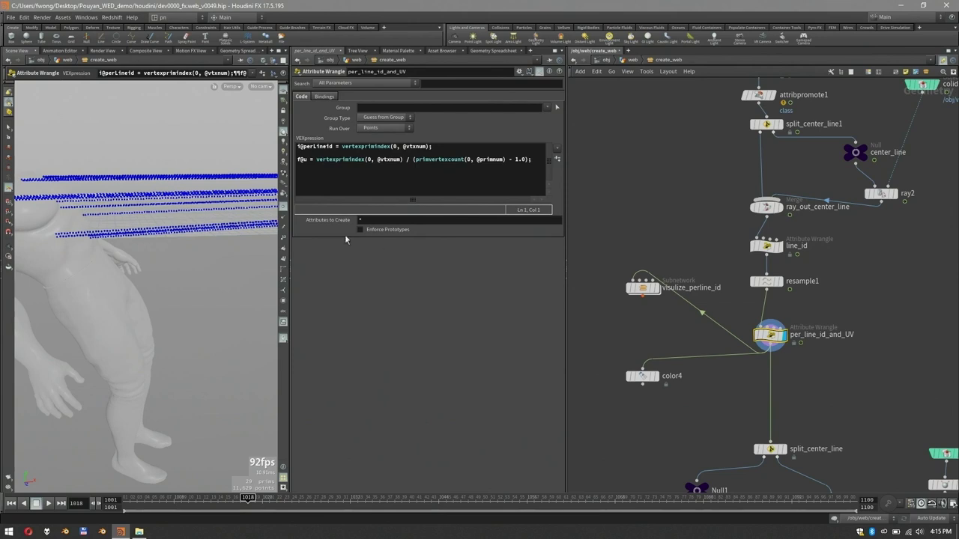
pyautogui.scroll(5, 112, 214)
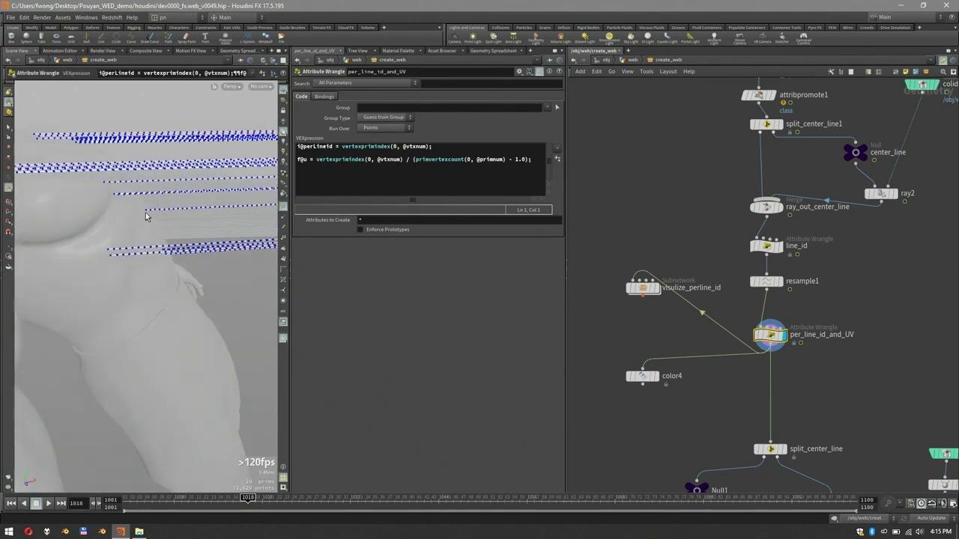
pyautogui.scroll(1, 159, 210)
# Step: Display the visulize_perline_id subnetwork and inspect the per-line point numbers along the target lines
pyautogui.moveTo(660, 252); pyautogui.dragTo(615, 308)
pyautogui.press('r')
pyautogui.moveTo(183, 162); pyautogui.dragTo(71, 189)
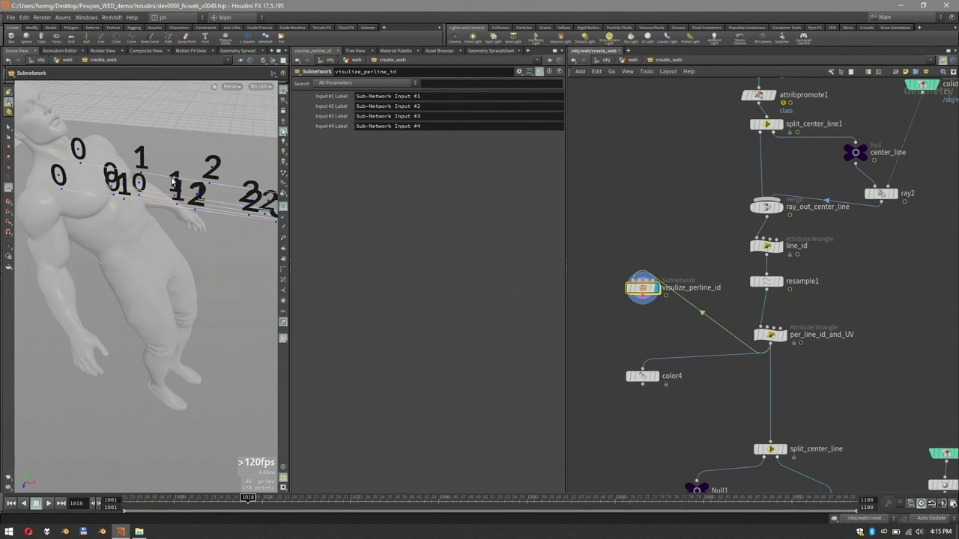
pyautogui.keyDown('alt'); pyautogui.scroll(-1, 172, 181); pyautogui.keyUp('alt')
pyautogui.keyDown('alt'); pyautogui.moveTo(172, 181); pyautogui.dragTo(134, 200, button='middle'); pyautogui.keyUp('alt')
# Step: Review the split_center_line settings and display its two branches, Null1 and center_line1, one after the other
pyautogui.moveTo(838, 376); pyautogui.dragTo(833, 283, button='middle')
pyautogui.click(591, 319)
pyautogui.click(708, 368)
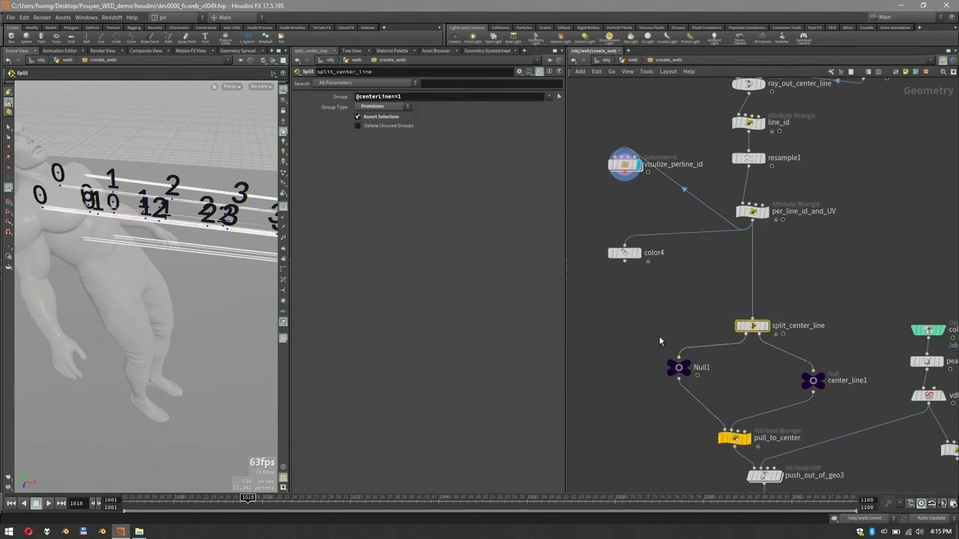
pyautogui.click(686, 366)
pyautogui.keyDown('alt'); pyautogui.moveTo(225, 187); pyautogui.dragTo(178, 165); pyautogui.keyUp('alt')
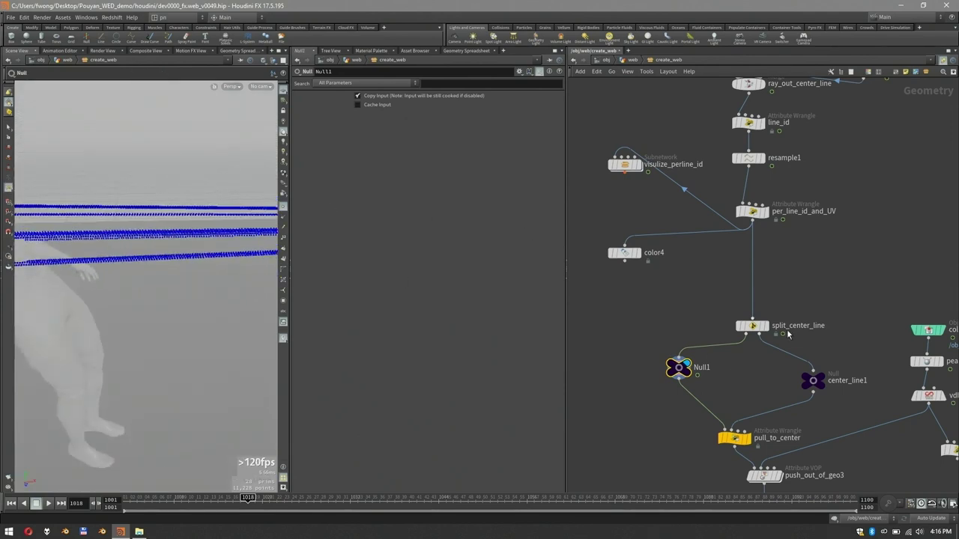
pyautogui.moveTo(839, 360); pyautogui.dragTo(789, 387)
pyautogui.press('r')
# Step: Move the pull_to_center wrangle closer to Null1 and center_line1 and display its output
pyautogui.moveTo(726, 354); pyautogui.dragTo(762, 286, button='middle')
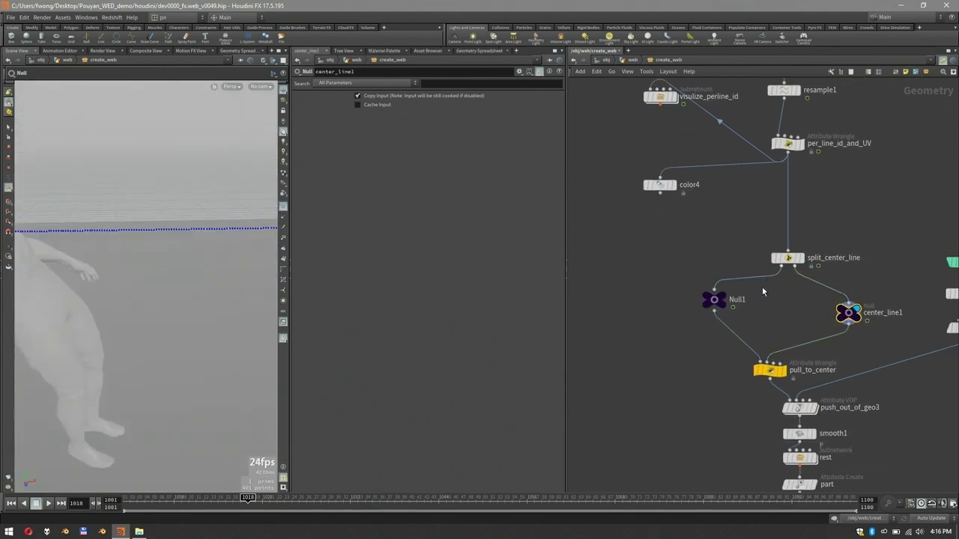
pyautogui.moveTo(730, 385); pyautogui.dragTo(760, 345)
pyautogui.click(777, 345)
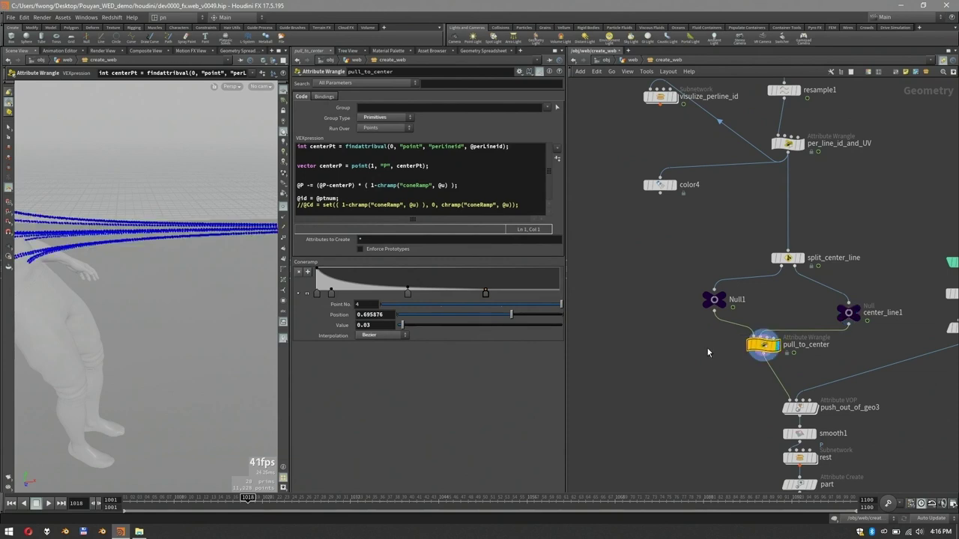
# Step: Hide the point markers in the viewport and inspect the pull_to_center lines close to the character's chest
pyautogui.moveTo(171, 164); pyautogui.dragTo(205, 199)
pyautogui.press('Return')
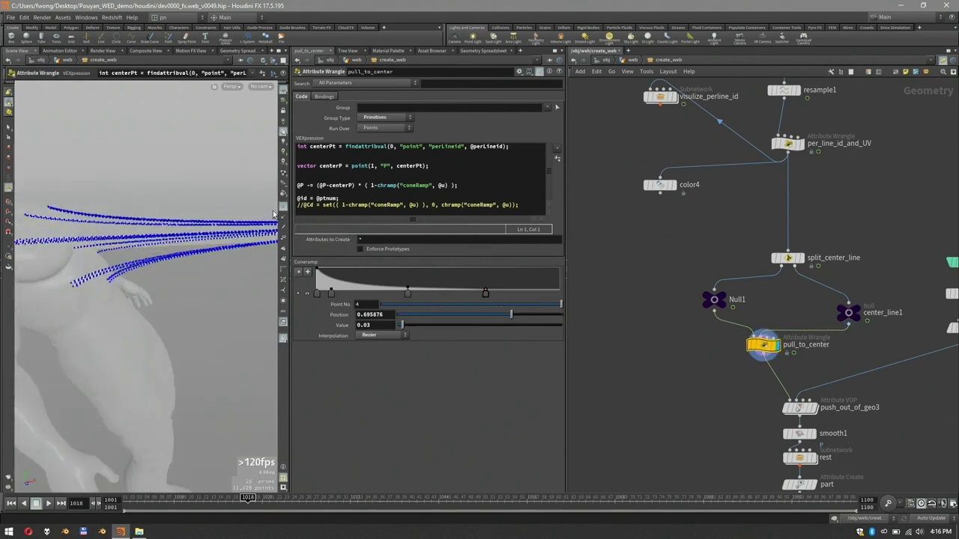
pyautogui.press('Escape')
pyautogui.moveTo(81, 203); pyautogui.dragTo(197, 227)
pyautogui.press('Return')
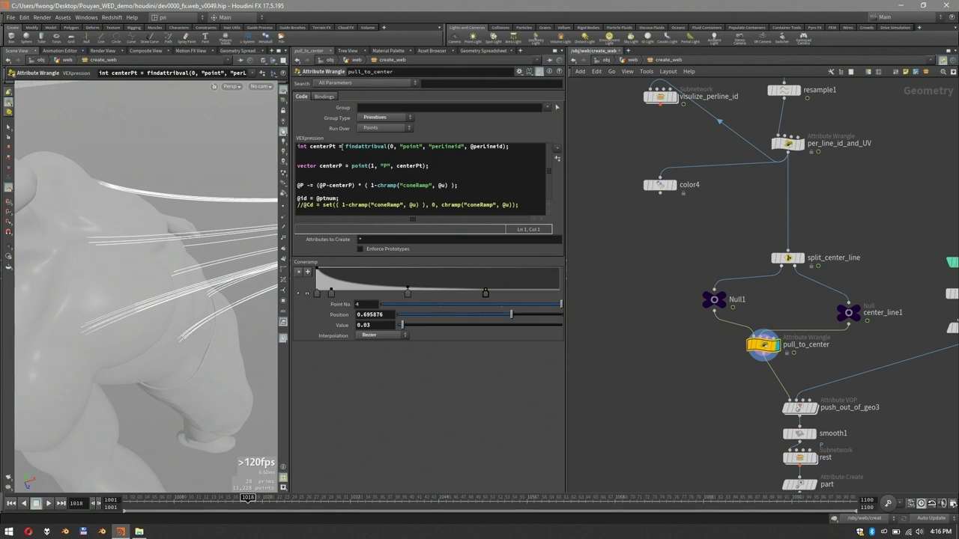
# Step: Highlight the centerPt findattribval line in the pull_to_center code and relate it to the lines in the viewport
pyautogui.moveTo(516, 147); pyautogui.dragTo(300, 147)
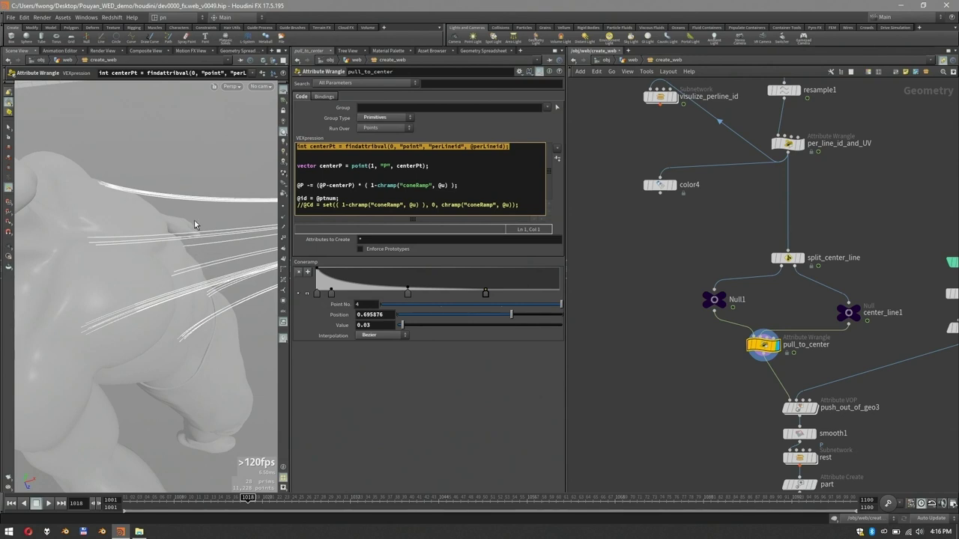
pyautogui.press('s')
pyautogui.keyDown('alt'); pyautogui.moveTo(188, 245); pyautogui.dragTo(177, 230); pyautogui.keyUp('alt')
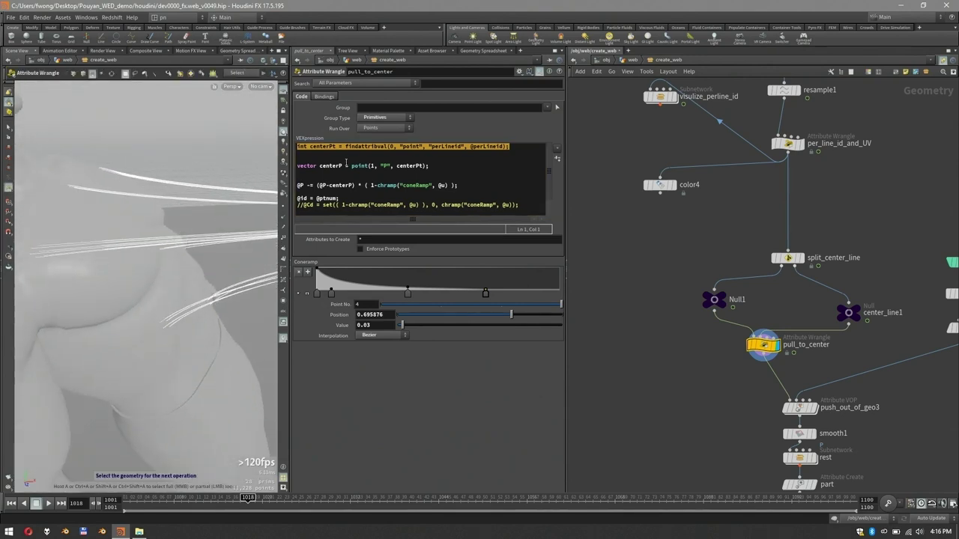
pyautogui.press('Escape')
pyautogui.moveTo(242, 268); pyautogui.dragTo(144, 204)
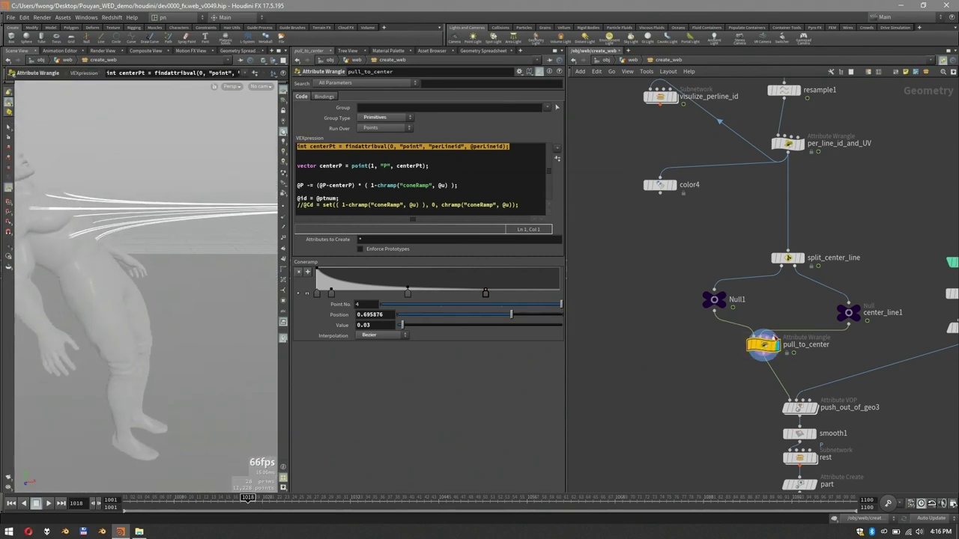
# Step: Toggle the pull_to_center wrangle off and on to compare the straight lines with the pulled ones
pyautogui.press('b')
pyautogui.press('q')
pyautogui.press('q')
pyautogui.press('q')
# Step: Try adjusting the second point of pull_to_center's Coneramp, and undo the ramp change
pyautogui.moveTo(332, 293)
pyautogui.mouseDown()
pyautogui.moveTo(335, 285)
pyautogui.moveTo(352, 292)
pyautogui.moveTo(332, 291)
pyautogui.mouseUp()
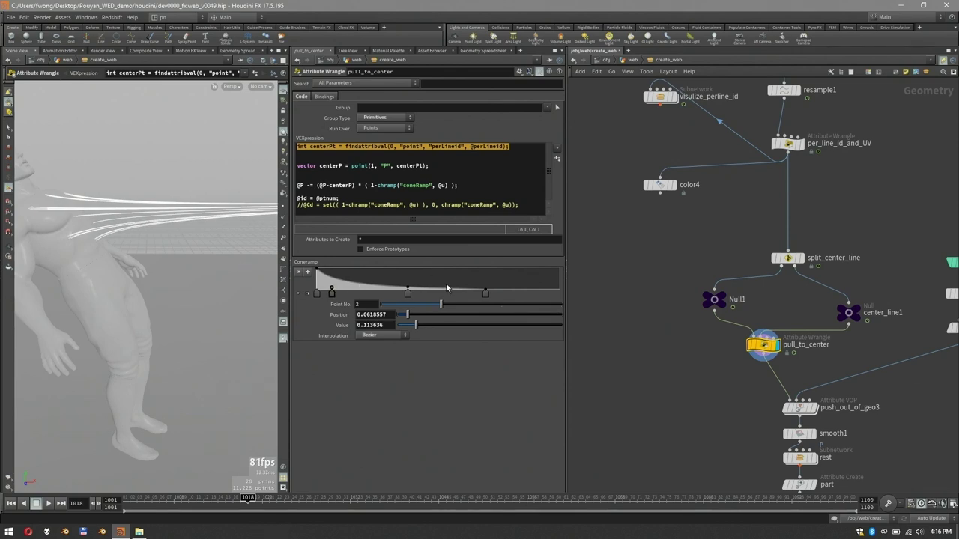
pyautogui.hotkey('ctrl', 'z')
# Step: Scrub the animation back to frame 1010 and examine how the pulled lines follow the whole character
pyautogui.keyDown('alt'); pyautogui.moveTo(206, 239); pyautogui.dragTo(172, 220); pyautogui.keyUp('alt')
pyautogui.keyDown('alt'); pyautogui.moveTo(171, 220); pyautogui.dragTo(212, 314, button='right'); pyautogui.keyUp('alt')
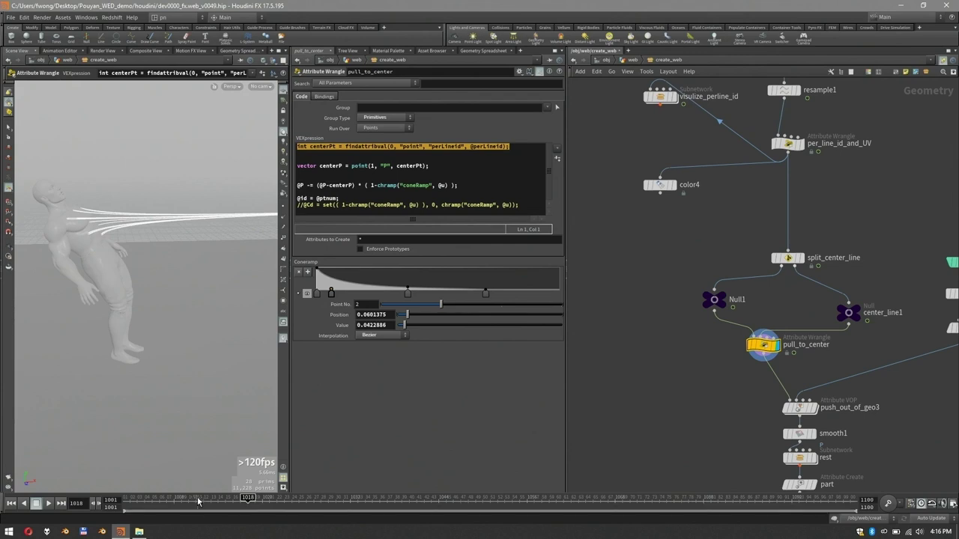
pyautogui.moveTo(201, 501); pyautogui.dragTo(104, 488)
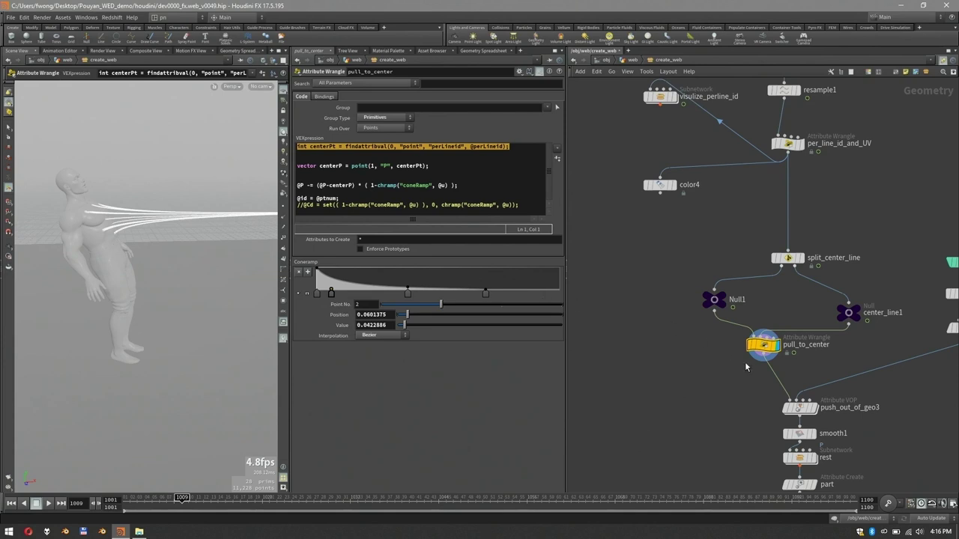
pyautogui.scroll(-1, 884, 382)
pyautogui.moveTo(880, 379); pyautogui.dragTo(759, 345, button='middle')
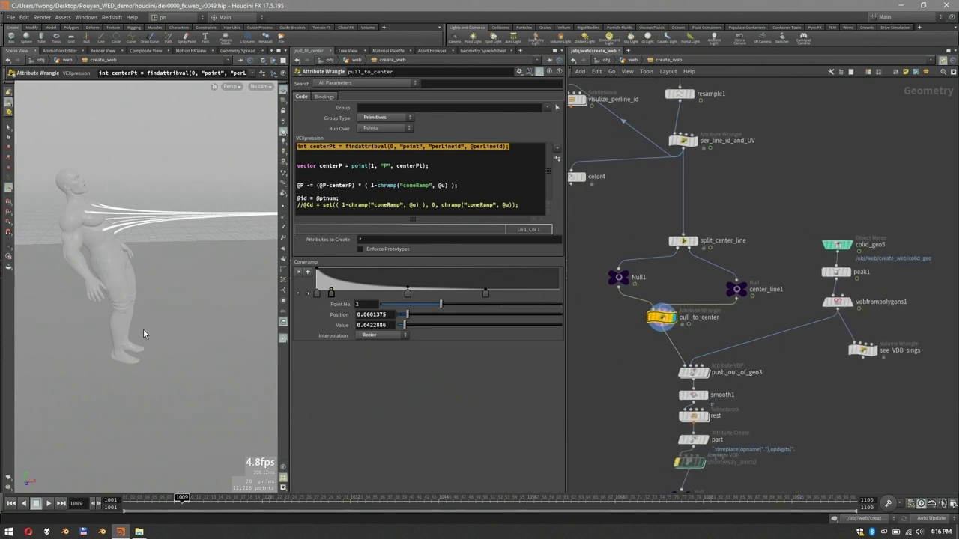
pyautogui.click(189, 501)
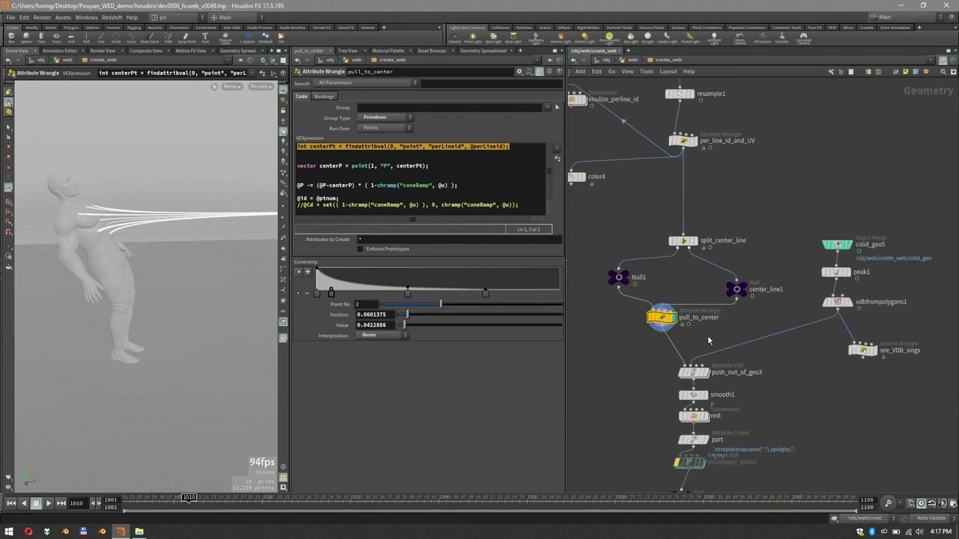
# Step: Display push_out_of_geo3 at frame 1019 and compare its lines around the chest with the pull_to_center output
pyautogui.click(706, 365)
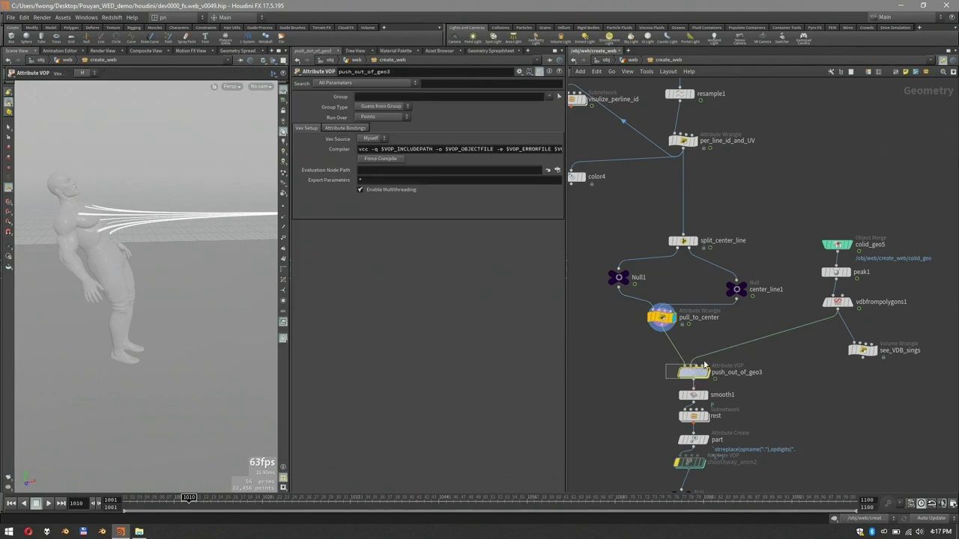
pyautogui.click(705, 372)
pyautogui.moveTo(193, 498); pyautogui.dragTo(257, 505)
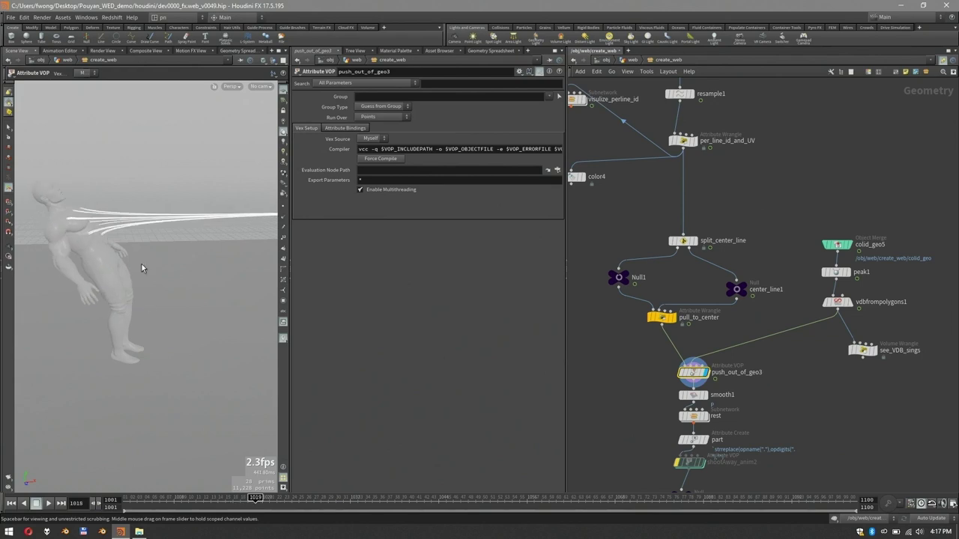
pyautogui.keyDown('alt'); pyautogui.moveTo(148, 232); pyautogui.dragTo(167, 231); pyautogui.keyUp('alt')
pyautogui.keyDown('alt'); pyautogui.moveTo(168, 230); pyautogui.dragTo(262, 197, button='right'); pyautogui.keyUp('alt')
pyautogui.keyDown('alt'); pyautogui.moveTo(262, 197); pyautogui.dragTo(133, 227, button='middle'); pyautogui.keyUp('alt')
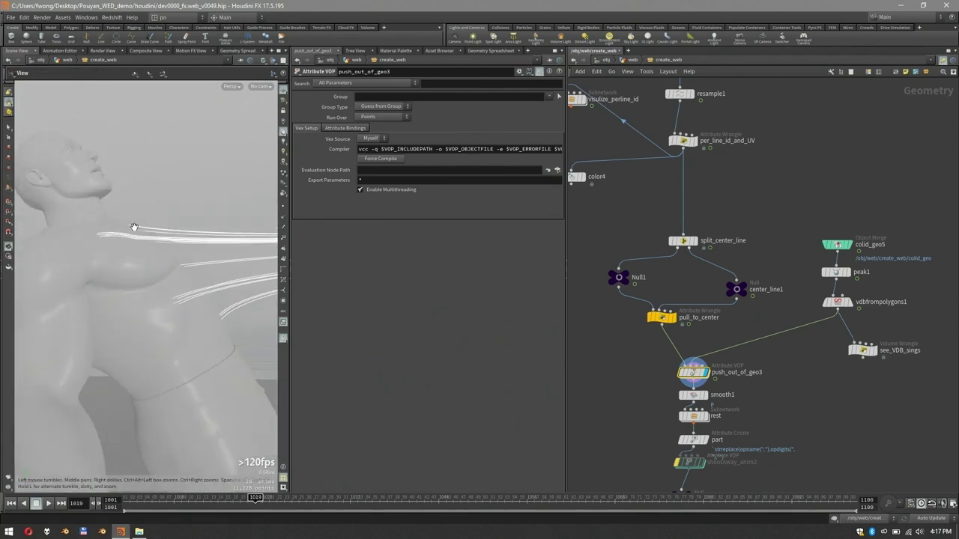
pyautogui.keyDown('alt'); pyautogui.moveTo(133, 227); pyautogui.dragTo(217, 218, button='right'); pyautogui.keyUp('alt')
pyautogui.click(673, 317)
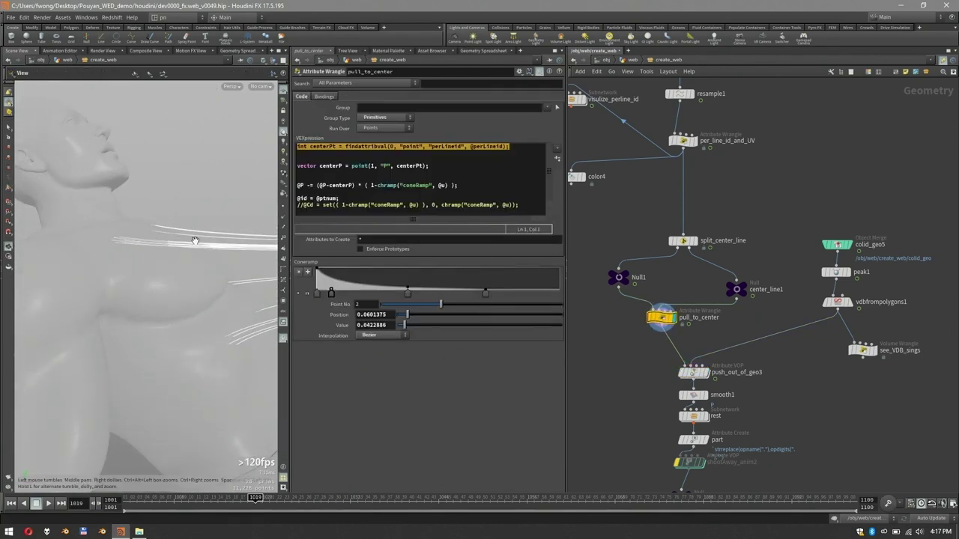
pyautogui.keyDown('alt'); pyautogui.moveTo(194, 240); pyautogui.dragTo(139, 257); pyautogui.keyUp('alt')
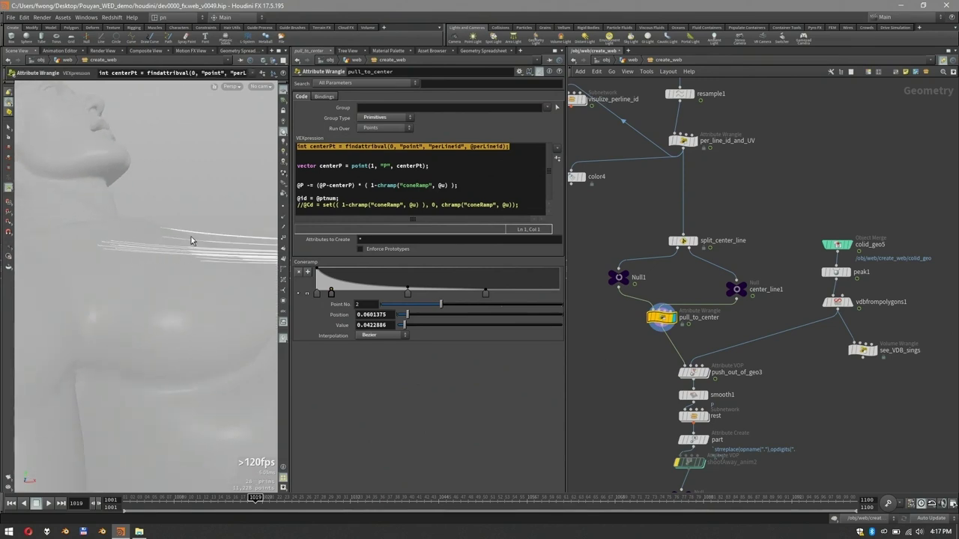
# Step: Display the vdbfrompolygons1 volume and the see_VDB_sings wrangle to examine the collision VDB around the character
pyautogui.click(837, 302)
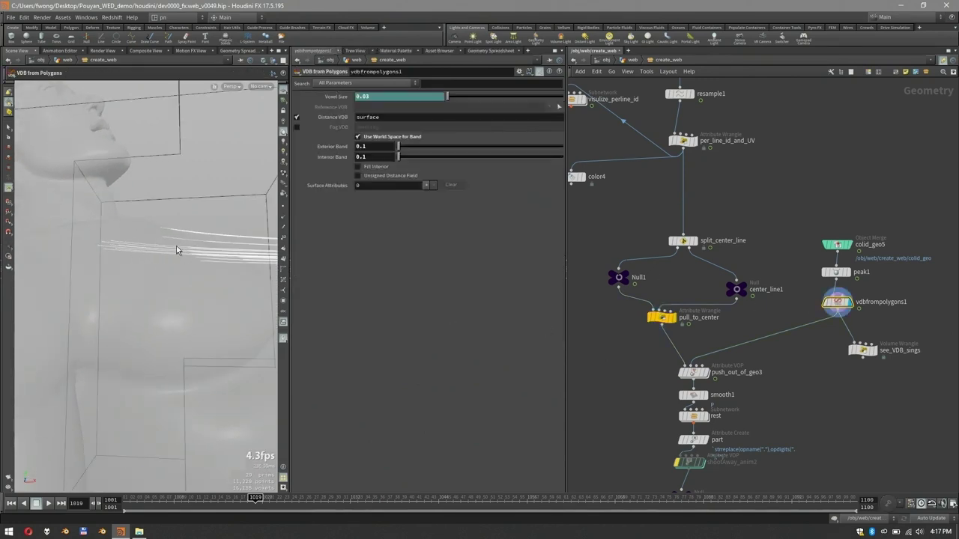
pyautogui.keyDown('alt'); pyautogui.moveTo(120, 212); pyautogui.dragTo(209, 188); pyautogui.keyUp('alt')
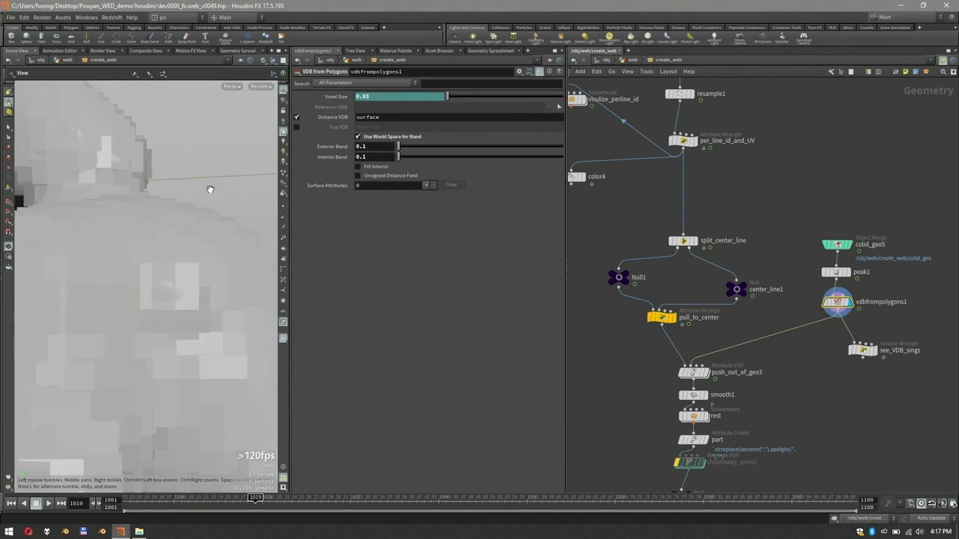
pyautogui.click(869, 352)
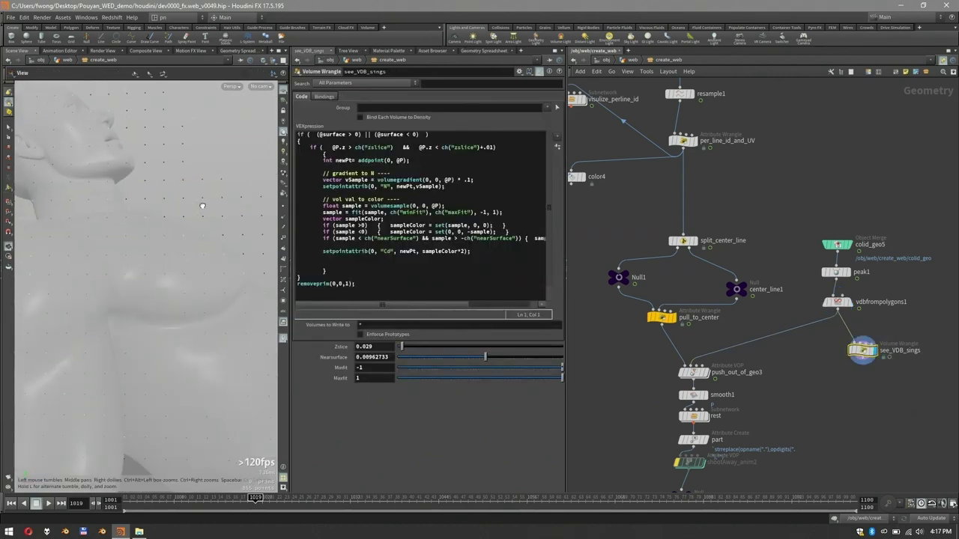
pyautogui.moveTo(203, 206); pyautogui.dragTo(212, 171)
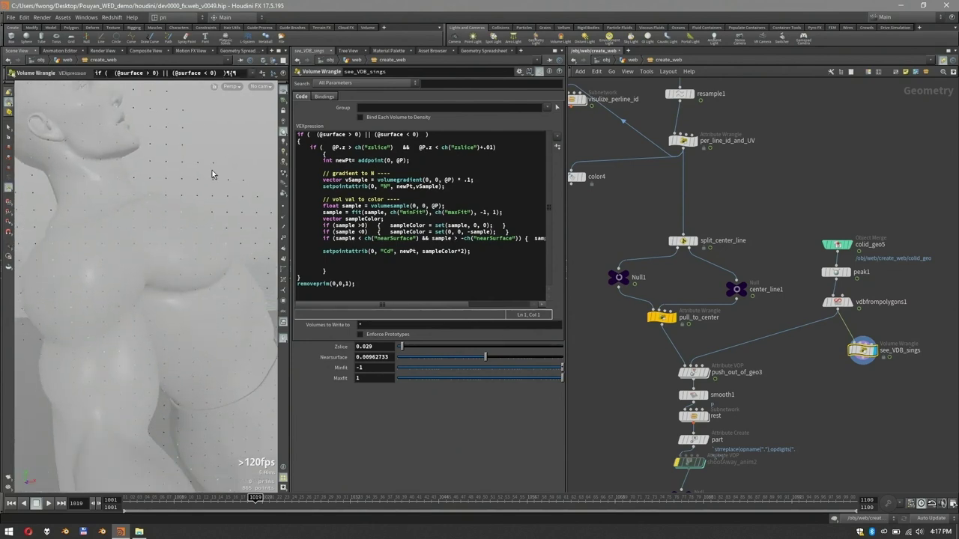
# Step: Return the display to push_out_of_geo3 and inspect how its lines run over the chest surface
pyautogui.click(704, 373)
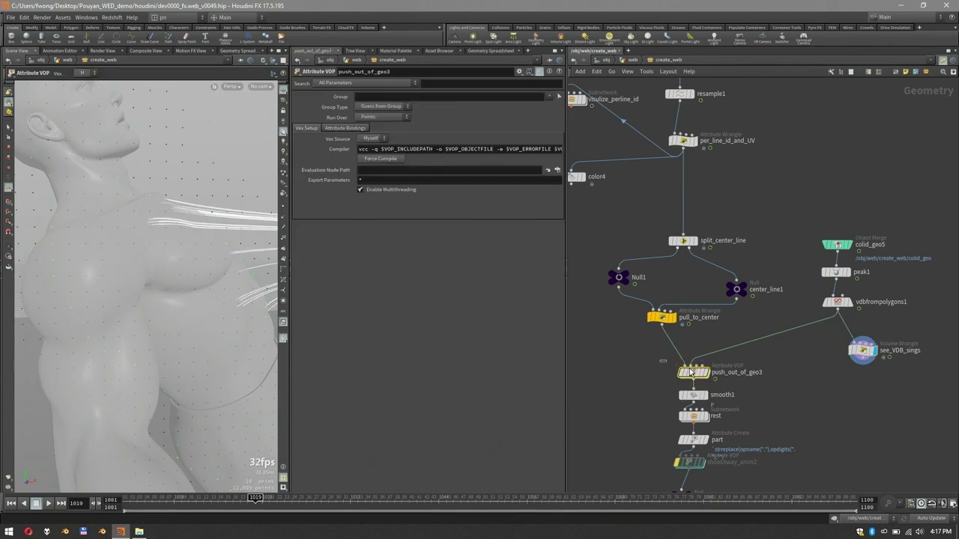
pyautogui.click(706, 373)
pyautogui.keyDown('alt'); pyautogui.moveTo(146, 181); pyautogui.dragTo(141, 211); pyautogui.keyUp('alt')
pyautogui.keyDown('alt'); pyautogui.moveTo(141, 211); pyautogui.dragTo(199, 180, button='right'); pyautogui.keyUp('alt')
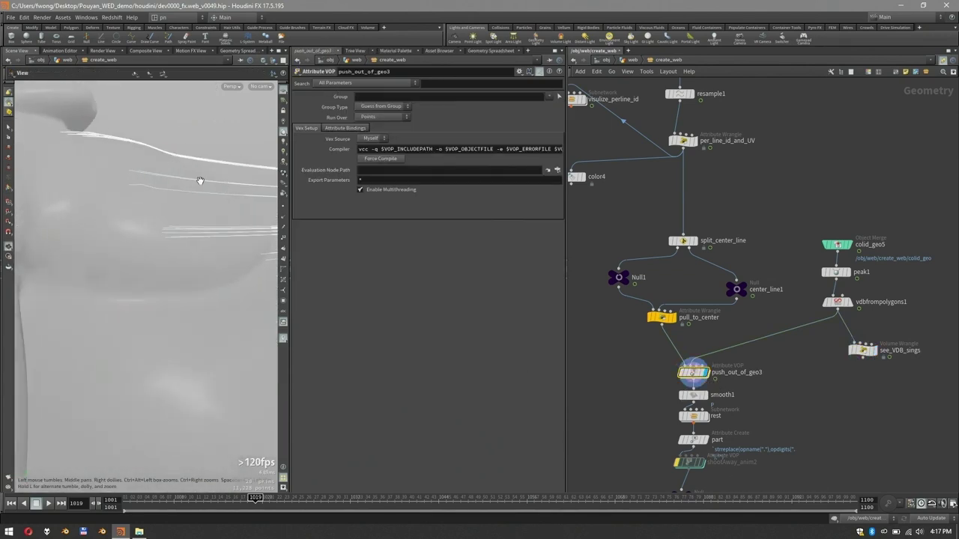
pyautogui.keyDown('alt'); pyautogui.moveTo(199, 180); pyautogui.dragTo(159, 196); pyautogui.keyUp('alt')
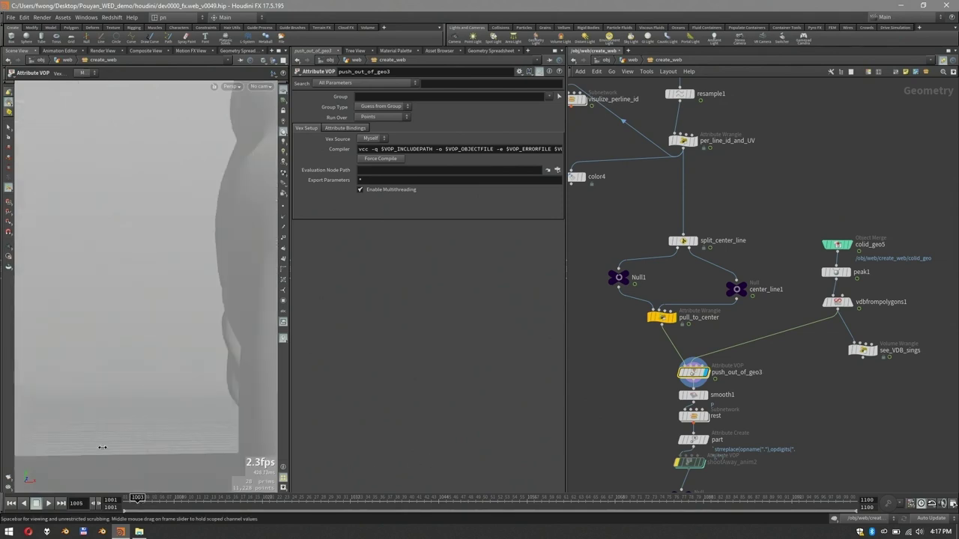
# Step: Move the animation to frame 1009 and view the whole character with the pushed-out lines from the side
pyautogui.keyDown('alt'); pyautogui.moveTo(97, 193); pyautogui.dragTo(194, 187, button='right'); pyautogui.keyUp('alt')
pyautogui.keyDown('alt'); pyautogui.moveTo(195, 186); pyautogui.dragTo(157, 269, button='middle'); pyautogui.keyUp('alt')
pyautogui.moveTo(141, 495); pyautogui.dragTo(183, 498)
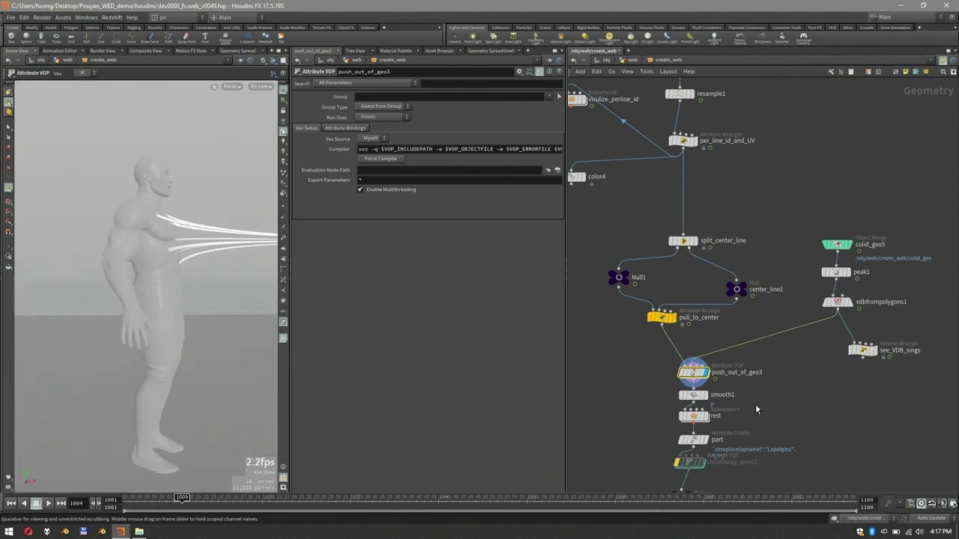
# Step: Display the smooth1 node below push_out_of_geo3 to view the smoothed lines
pyautogui.scroll(2, 755, 404)
pyautogui.moveTo(770, 397); pyautogui.dragTo(793, 358, button='middle')
pyautogui.scroll(3, 239, 172)
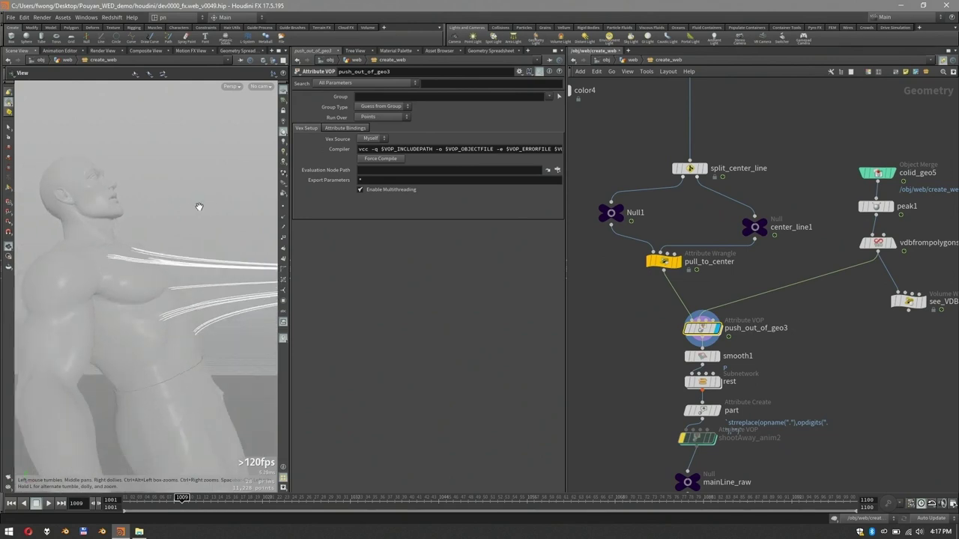
pyautogui.click(703, 358)
pyautogui.click(718, 357)
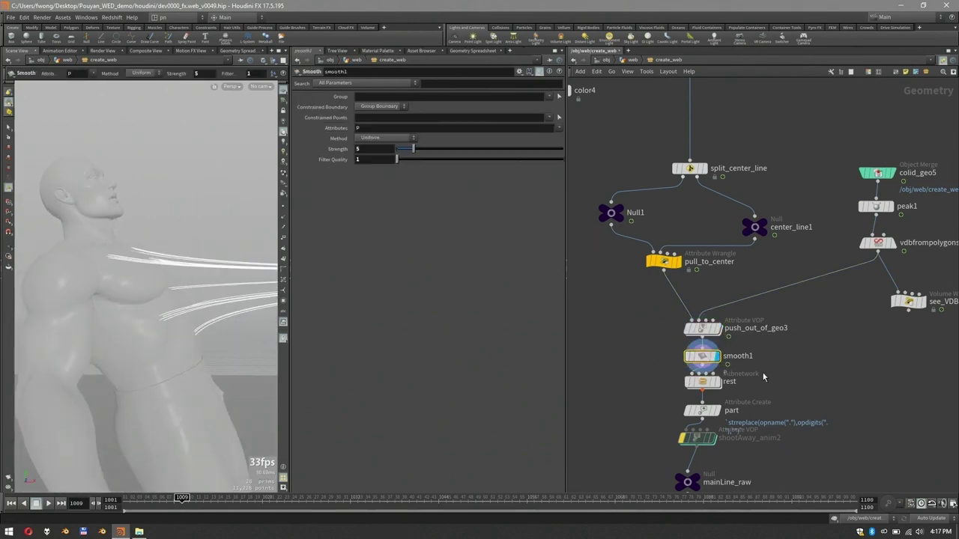
# Step: Display the rest subnetwork and hide the other objects so its lines are shown alone
pyautogui.scroll(2, 783, 386)
pyautogui.moveTo(782, 386); pyautogui.dragTo(834, 366, button='middle')
pyautogui.moveTo(657, 350); pyautogui.dragTo(730, 374)
pyautogui.press('r')
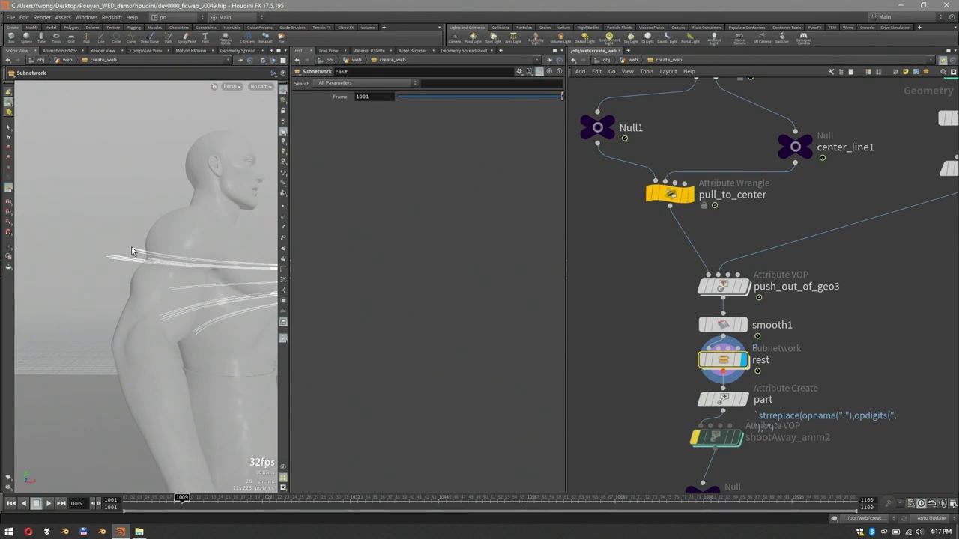
pyautogui.click(180, 498)
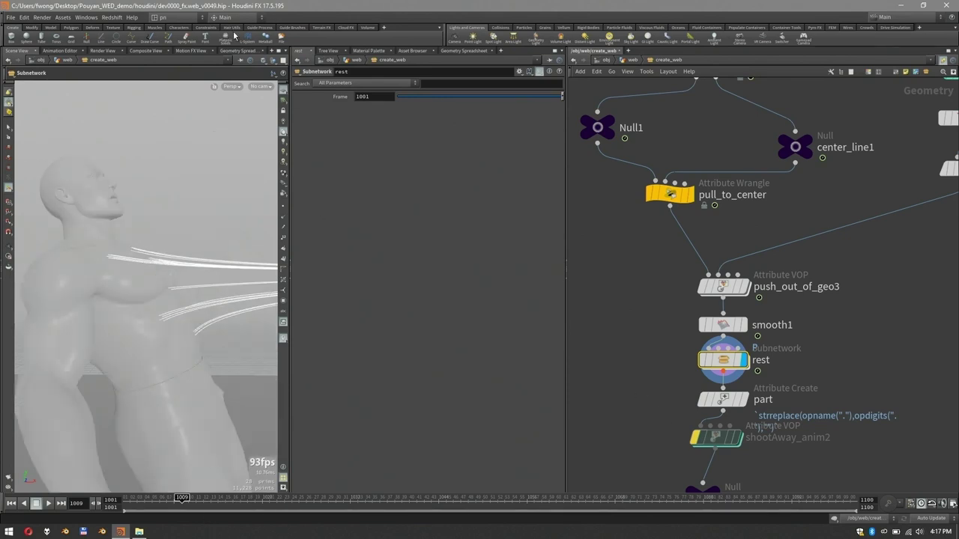
pyautogui.click(273, 61)
pyautogui.click(284, 90)
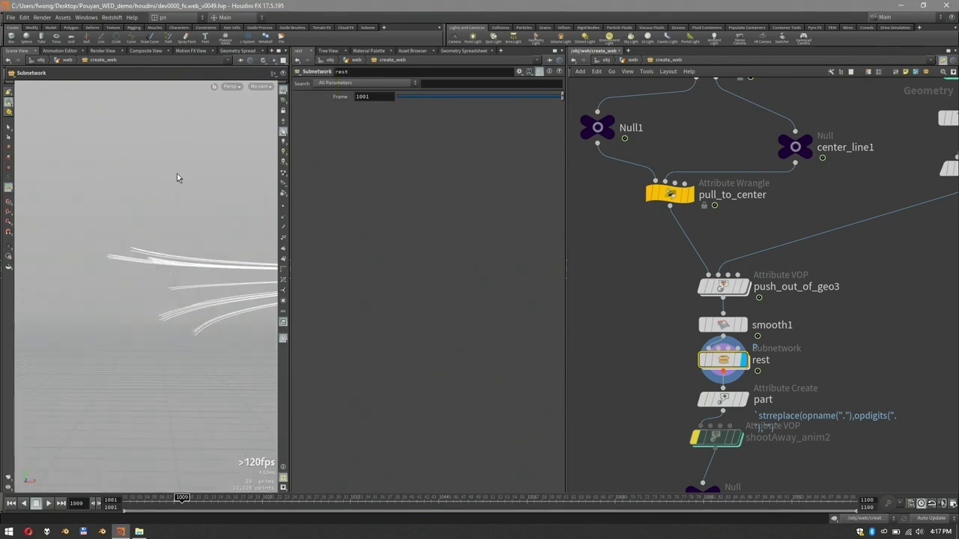
# Step: Inspect the inside of the rest subnetwork, comparing timeshift9 with the Output node, and return to create_web
pyautogui.doubleClick(720, 361)
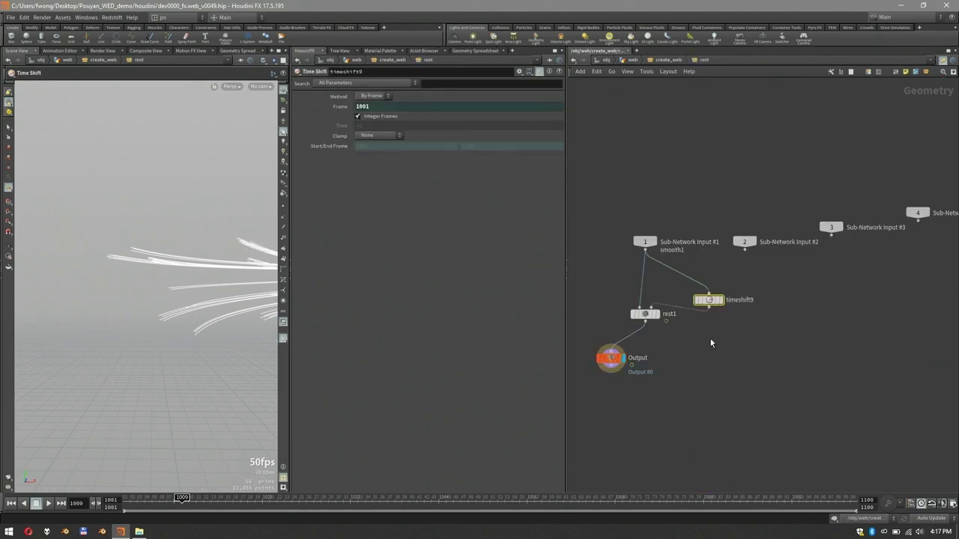
pyautogui.click(721, 300)
pyautogui.keyDown('alt'); pyautogui.moveTo(174, 215); pyautogui.dragTo(60, 229, button='middle'); pyautogui.keyUp('alt')
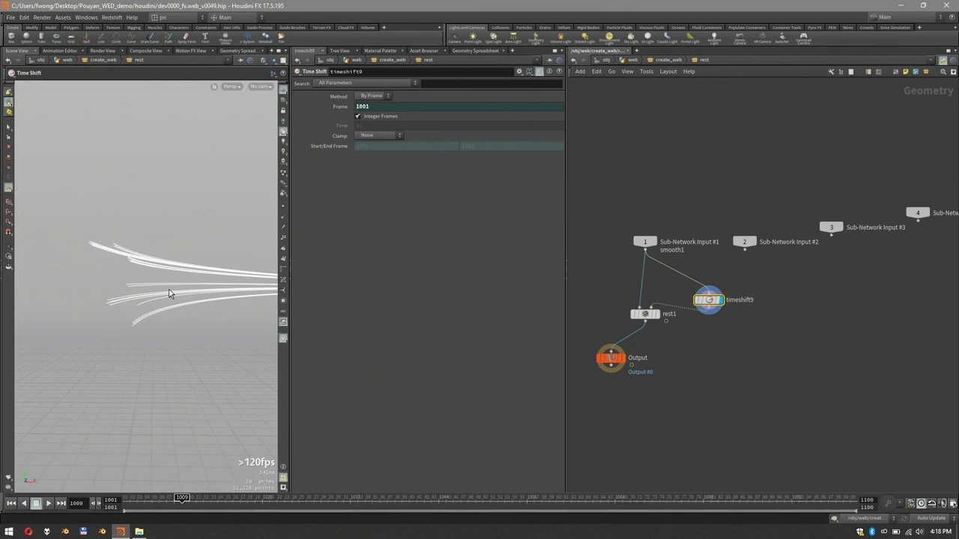
pyautogui.click(623, 358)
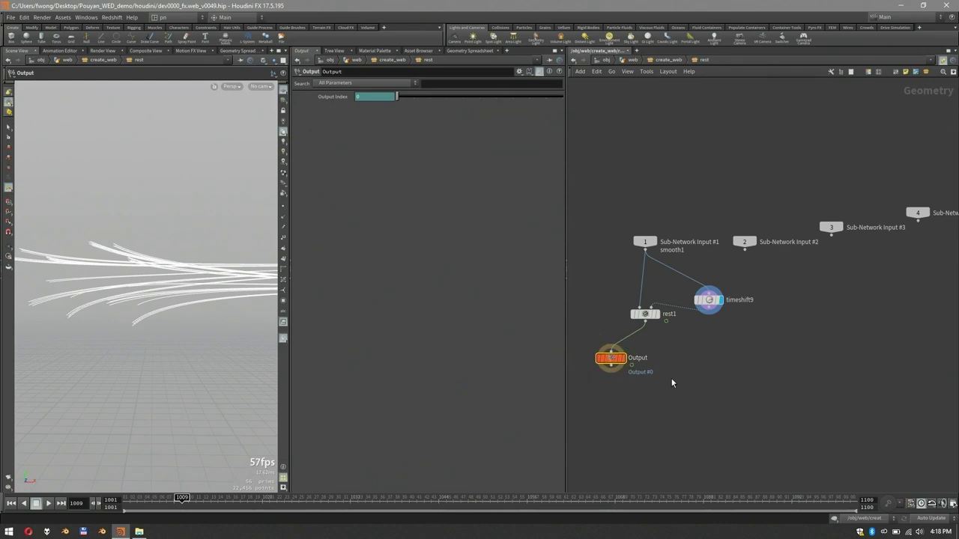
pyautogui.moveTo(675, 356); pyautogui.dragTo(695, 366, button='middle')
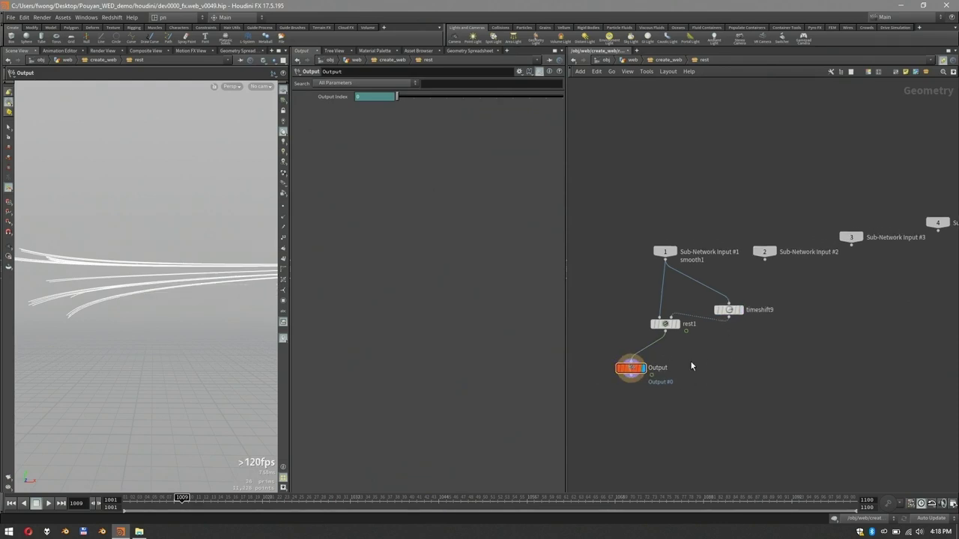
pyautogui.press('u')
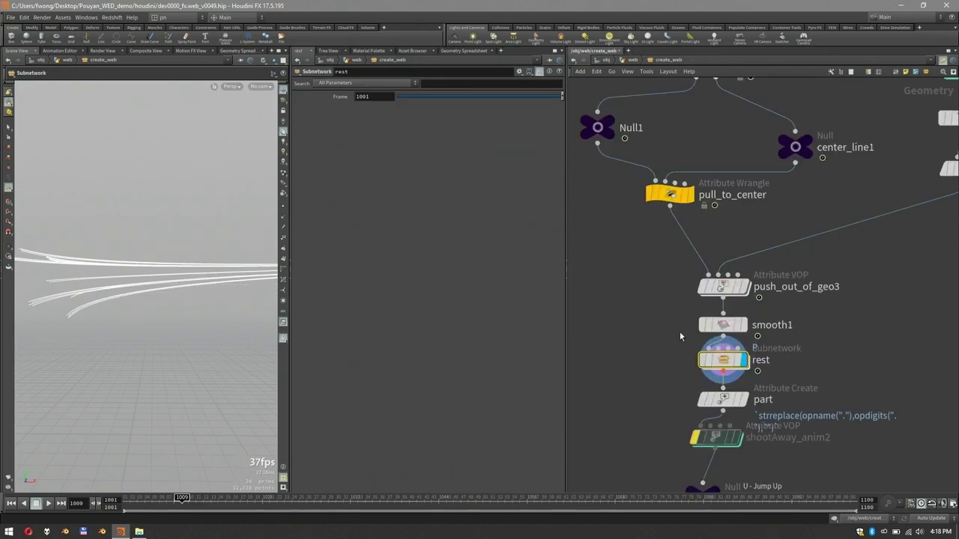
# Step: Select the part Attribute Create node to examine its attribute name, class and value
pyautogui.scroll(-1, 842, 367)
pyautogui.moveTo(841, 370); pyautogui.dragTo(807, 293, button='middle')
pyautogui.moveTo(665, 310); pyautogui.dragTo(731, 337)
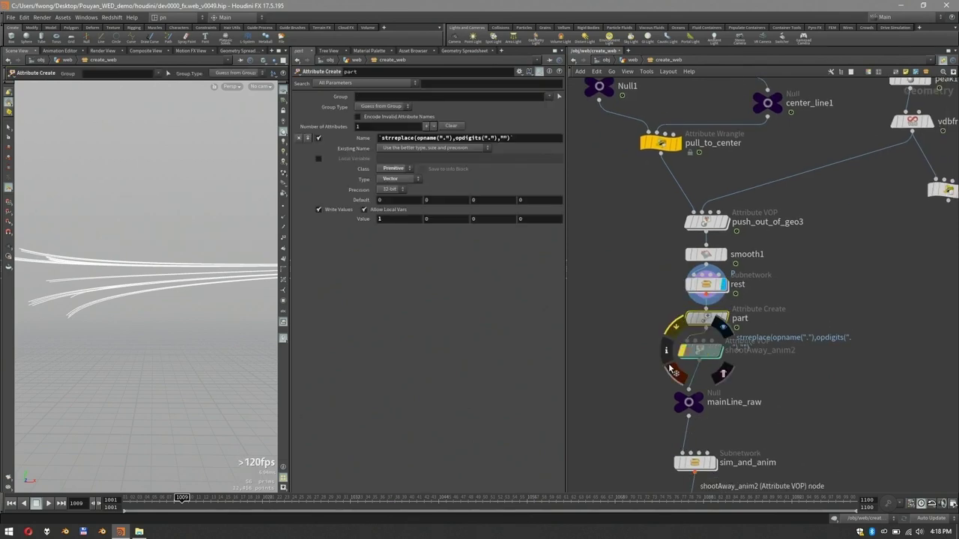
pyautogui.scroll(-3, 813, 311)
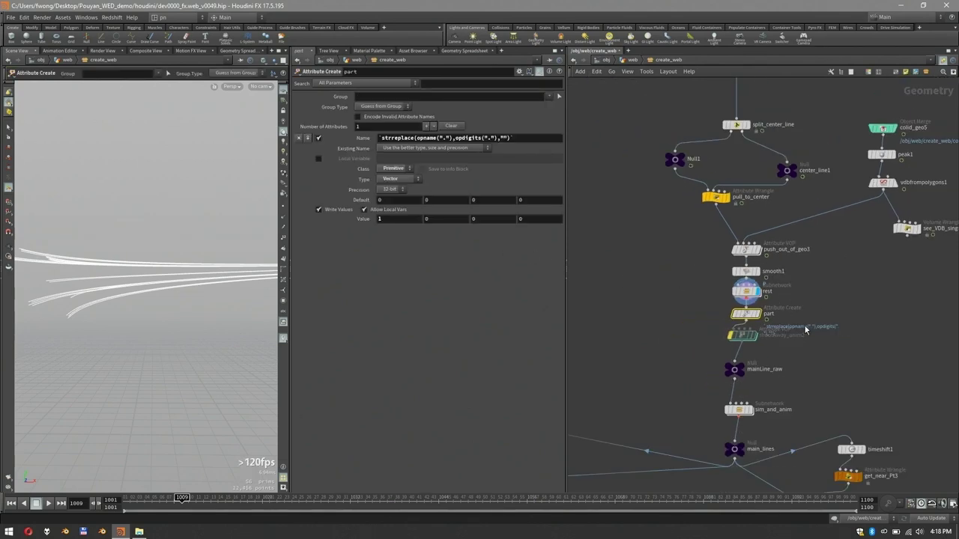
# Step: Display the mainLine_raw null with the other objects ghosted to view its lines against the character
pyautogui.moveTo(824, 365); pyautogui.dragTo(828, 272, button='middle')
pyautogui.click(734, 273)
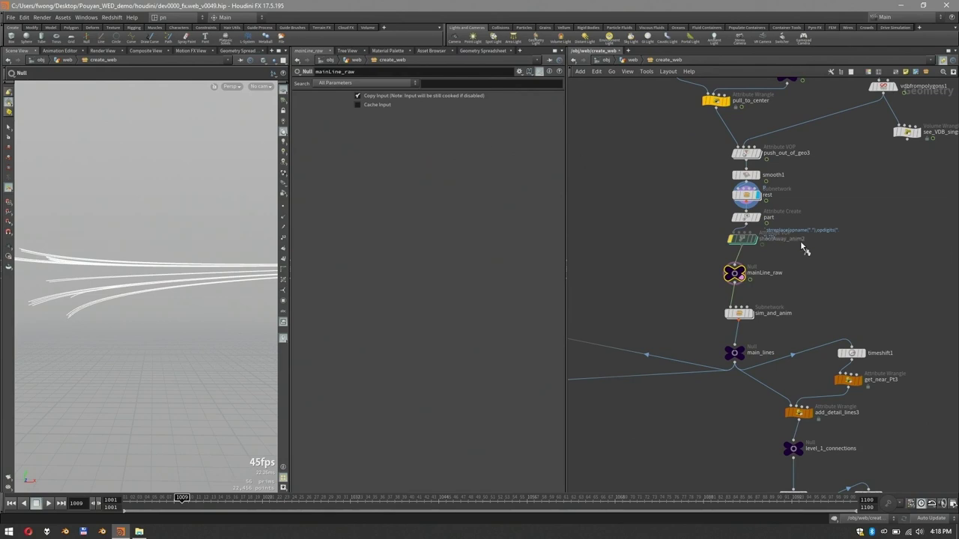
pyautogui.click(274, 60)
pyautogui.click(283, 80)
pyautogui.press('Escape')
pyautogui.moveTo(143, 178); pyautogui.dragTo(182, 199)
pyautogui.press('Return')
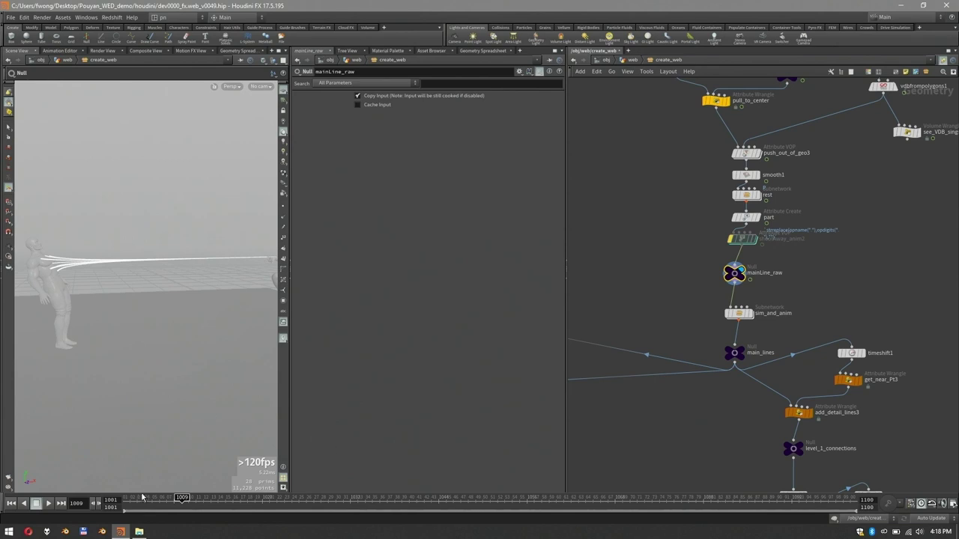
# Step: Scrub to frame 1003 and then frame 1008 to examine how the mainLine_raw lines move
pyautogui.moveTo(145, 501)
pyautogui.mouseDown()
pyautogui.moveTo(228, 497)
pyautogui.moveTo(123, 500)
pyautogui.moveTo(135, 505)
pyautogui.mouseUp()
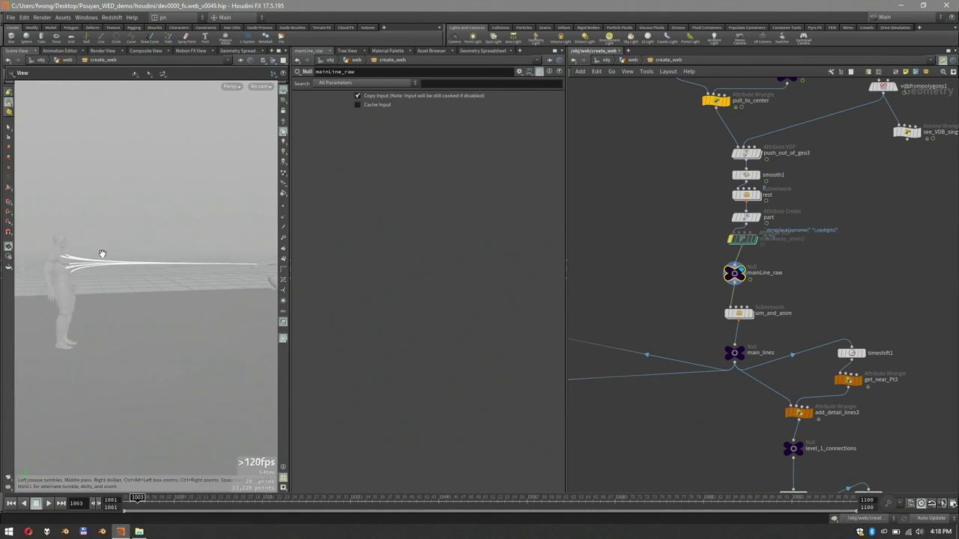
pyautogui.keyDown('alt'); pyautogui.moveTo(100, 253); pyautogui.dragTo(262, 229, button='right'); pyautogui.keyUp('alt')
pyautogui.click(173, 498)
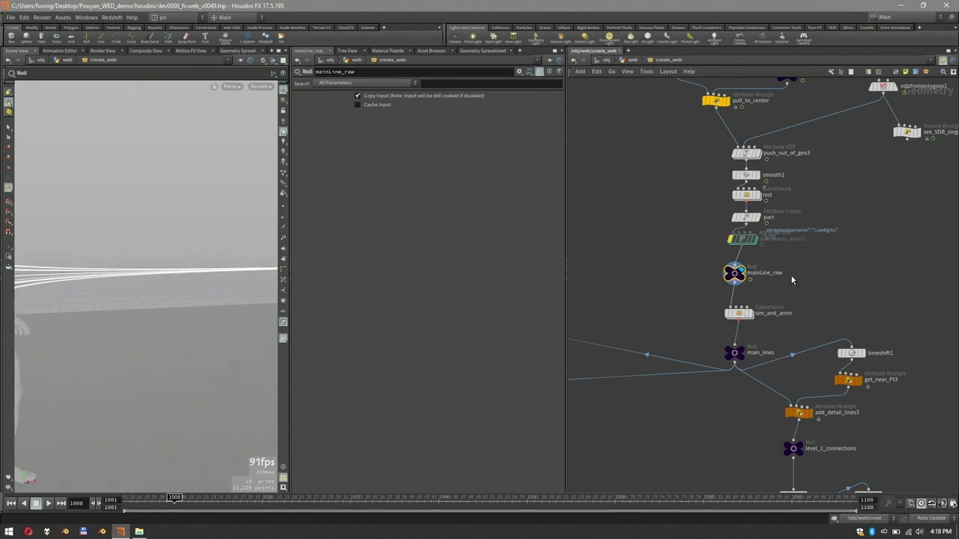
# Step: Bypass the sim_and_anim subnetwork between mainLine_raw and main_lines
pyautogui.middleClick(735, 277)
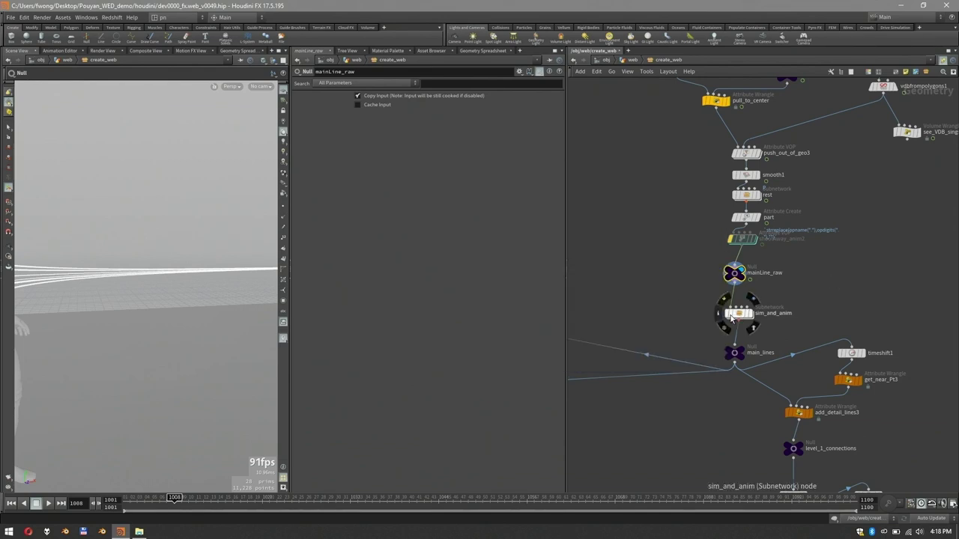
pyautogui.scroll(3, 774, 281)
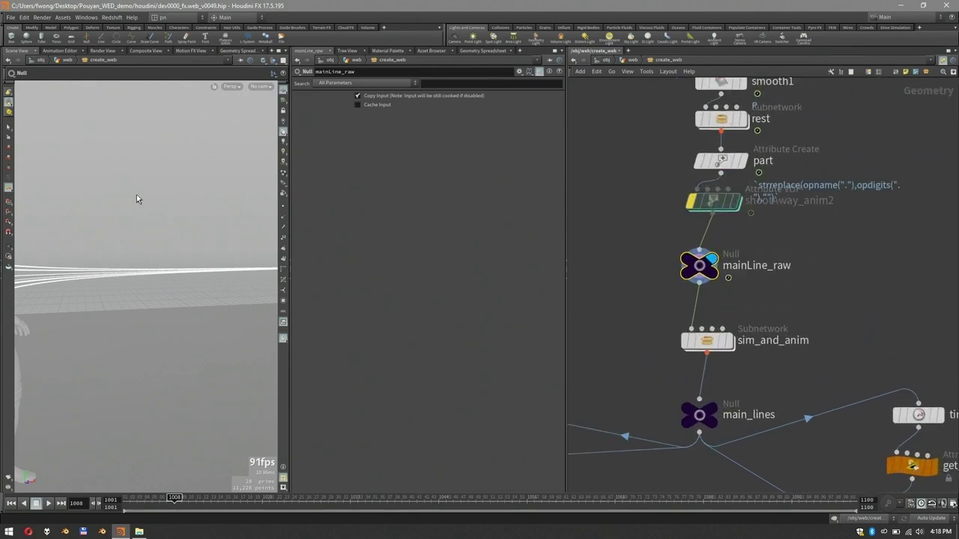
pyautogui.keyDown('alt'); pyautogui.moveTo(138, 197); pyautogui.dragTo(171, 191); pyautogui.keyUp('alt')
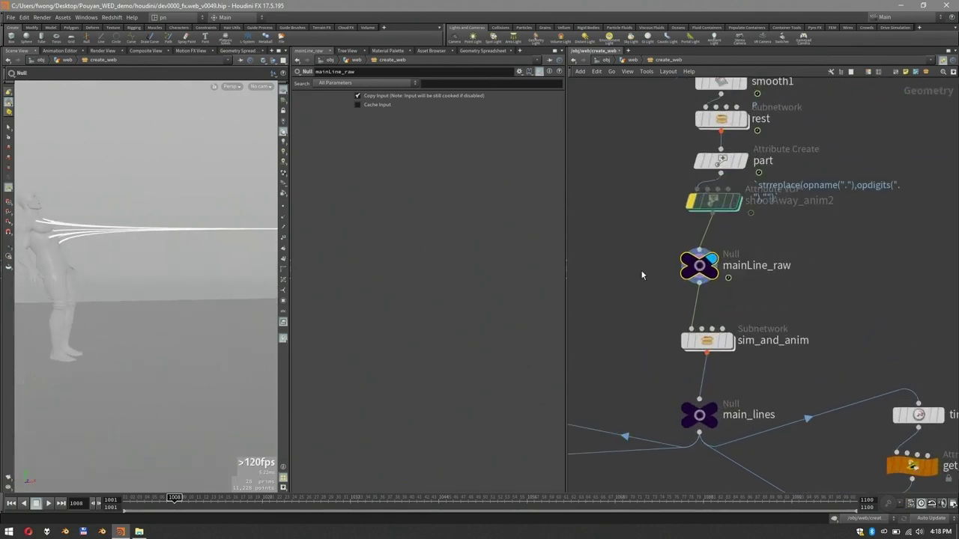
pyautogui.click(676, 315)
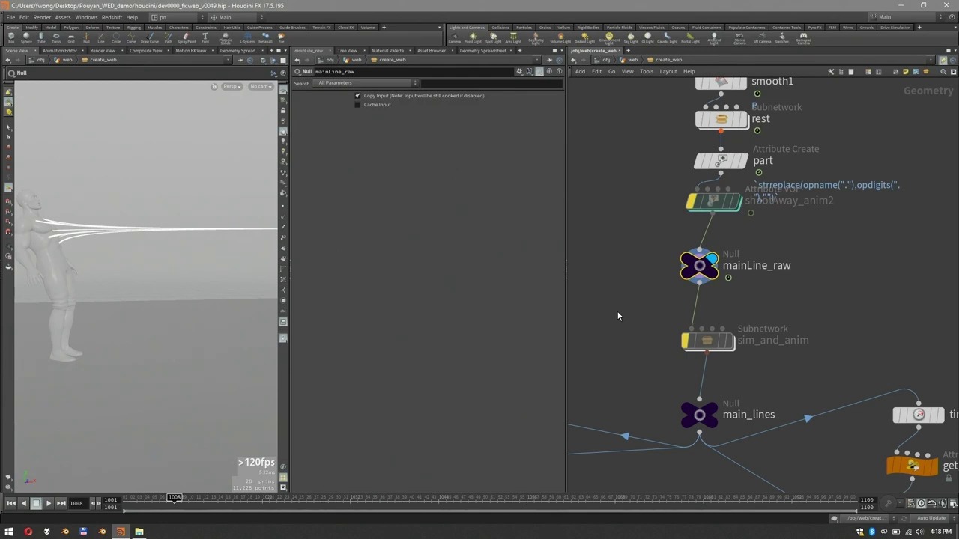
# Step: Display the main_lines null below the bypassed sim_and_anim subnetwork
pyautogui.scroll(-3, 709, 262)
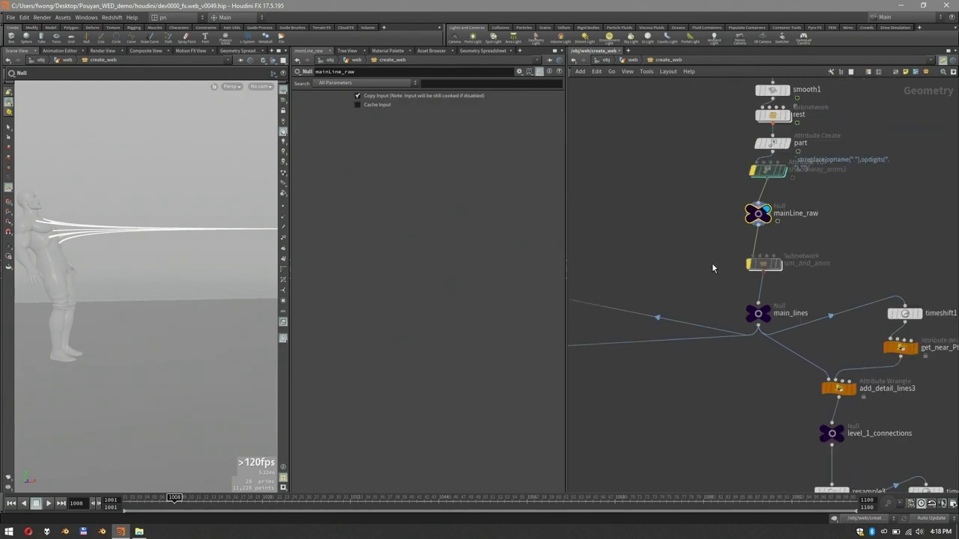
pyautogui.click(758, 314)
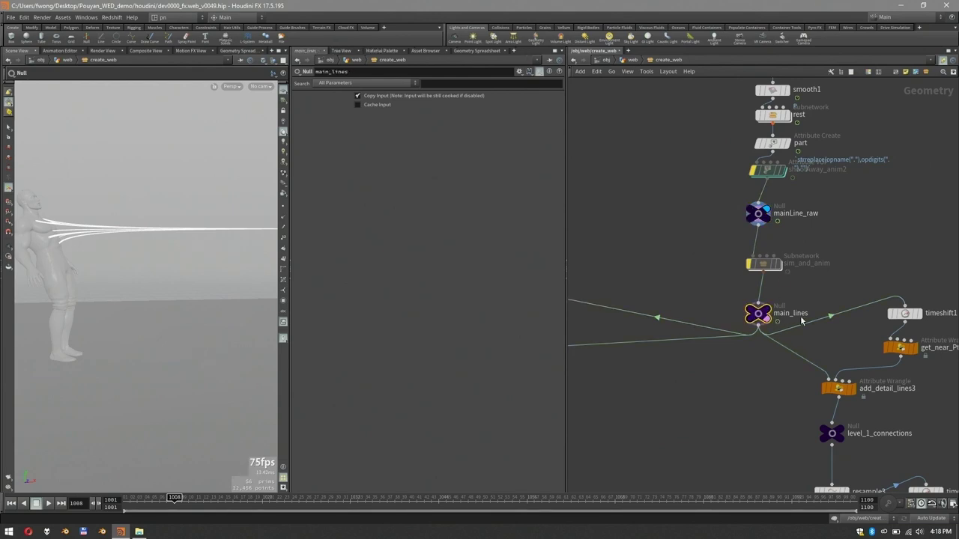
pyautogui.moveTo(723, 284); pyautogui.dragTo(779, 322)
pyautogui.press('r')
pyautogui.scroll(-1, 832, 285)
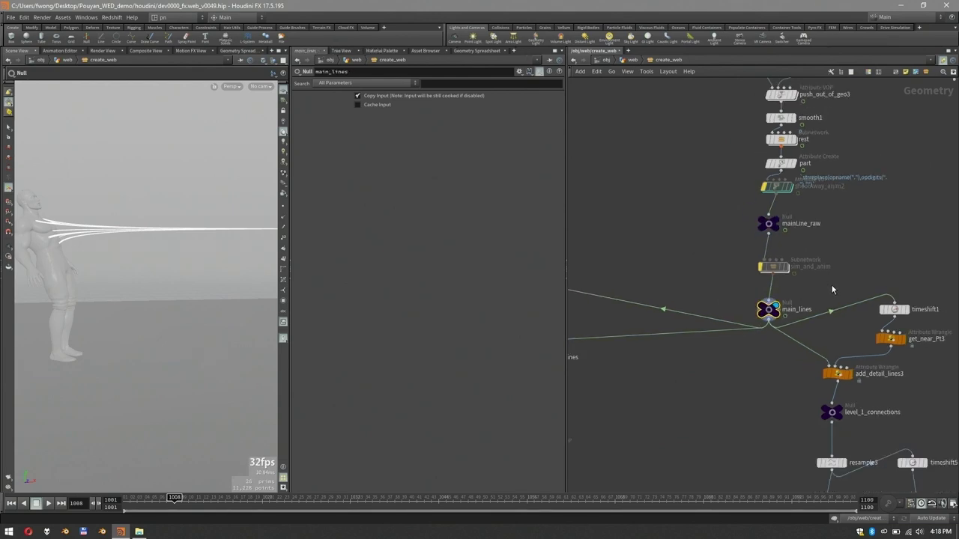
# Step: Display the level_1_connections null and hide the other objects to inspect the connecting web strands up close
pyautogui.moveTo(831, 286); pyautogui.dragTo(795, 224, button='middle')
pyautogui.moveTo(759, 340); pyautogui.dragTo(818, 366)
pyautogui.press('r')
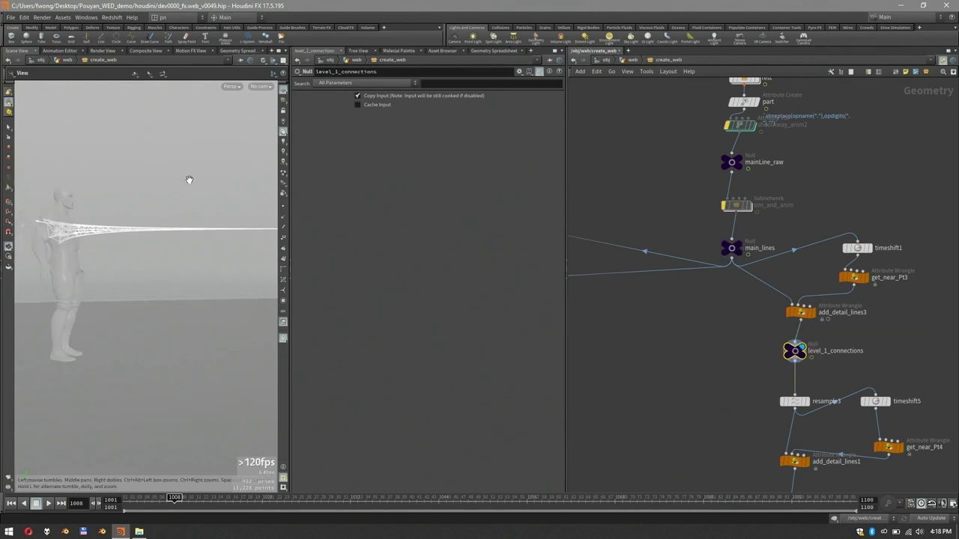
pyautogui.keyDown('alt'); pyautogui.moveTo(83, 204); pyautogui.dragTo(202, 189, button='right'); pyautogui.keyUp('alt')
pyautogui.click(274, 64)
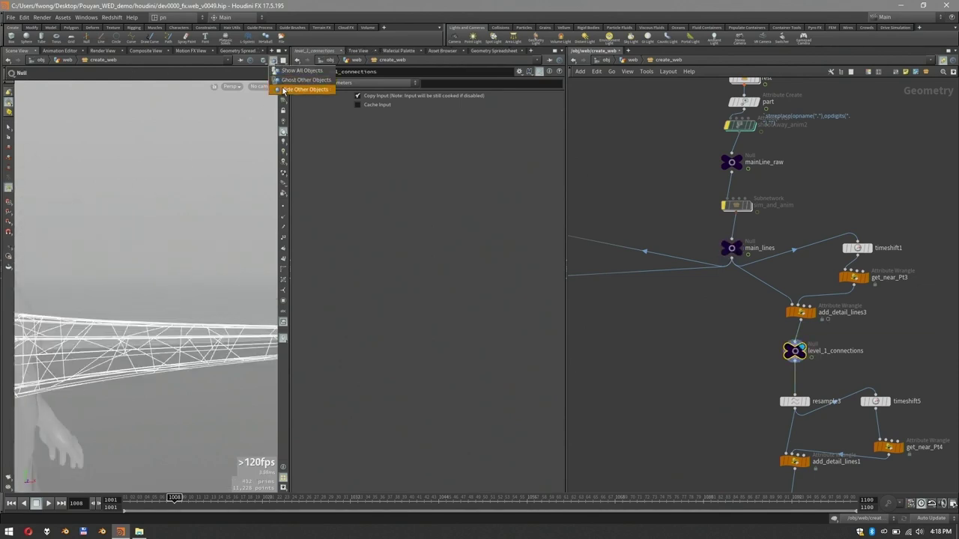
pyautogui.click(286, 89)
pyautogui.keyDown('alt'); pyautogui.moveTo(167, 167); pyautogui.dragTo(155, 188); pyautogui.keyUp('alt')
pyautogui.press('Return')
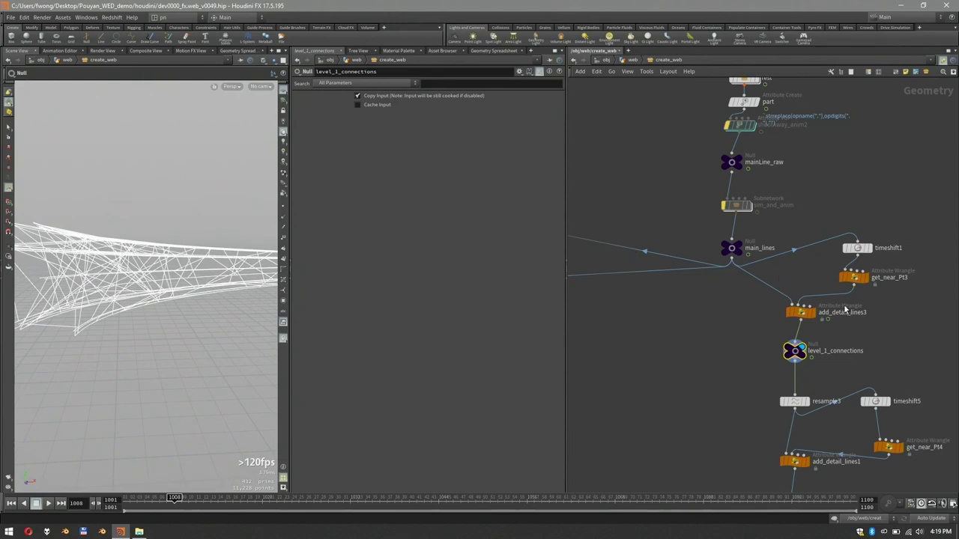
# Step: Examine the add_detail_lines3 wrangle code and the timeshift1 and get_near_Pt3 branch that feeds it
pyautogui.click(800, 311)
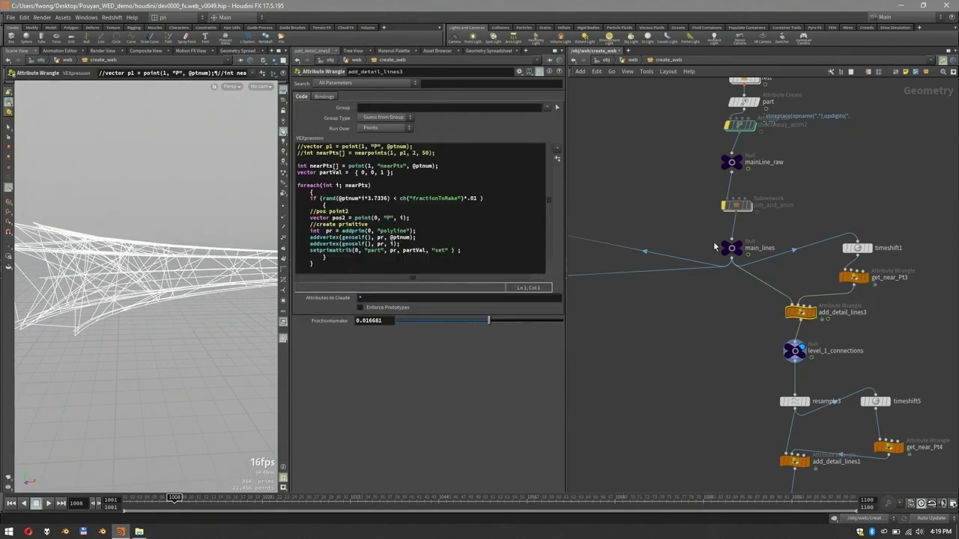
pyautogui.scroll(3, 861, 298)
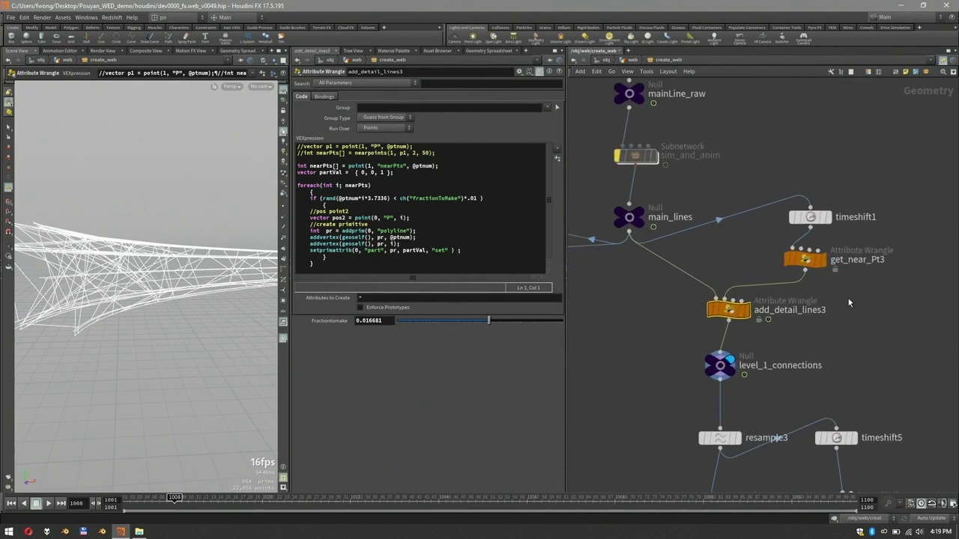
pyautogui.moveTo(875, 187); pyautogui.dragTo(696, 349)
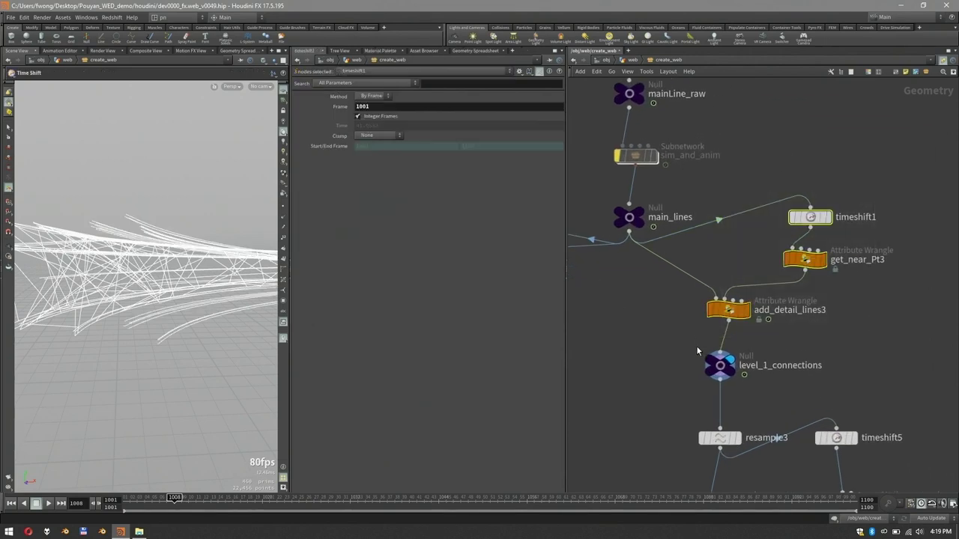
pyautogui.click(595, 242)
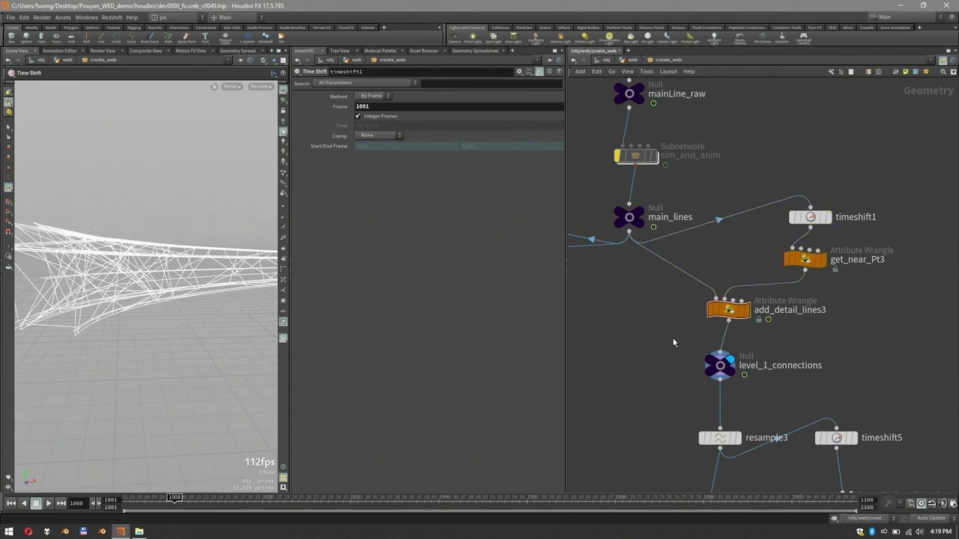
pyautogui.click(715, 306)
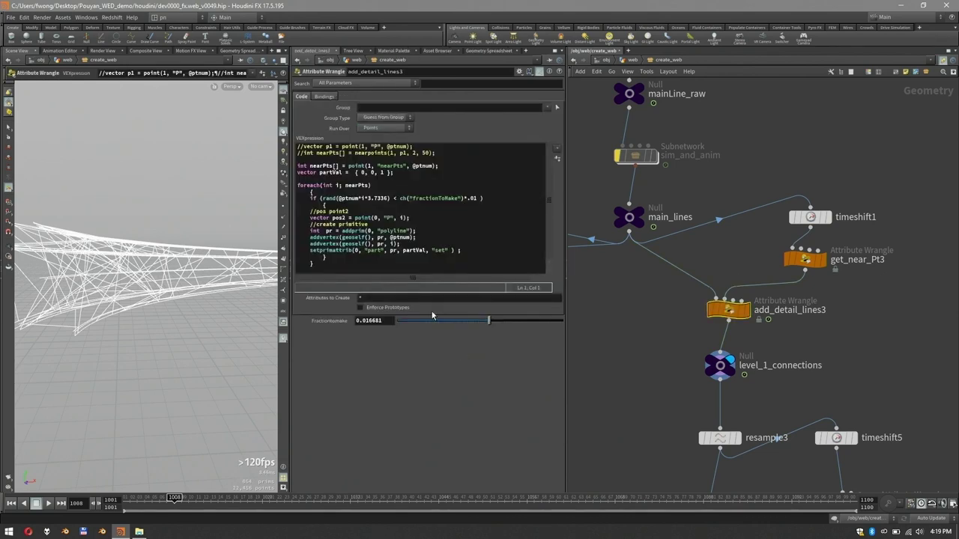
# Step: Display the get_near_Pt3 wrangle and examine its near-point code, density ramp and input lines
pyautogui.click(803, 258)
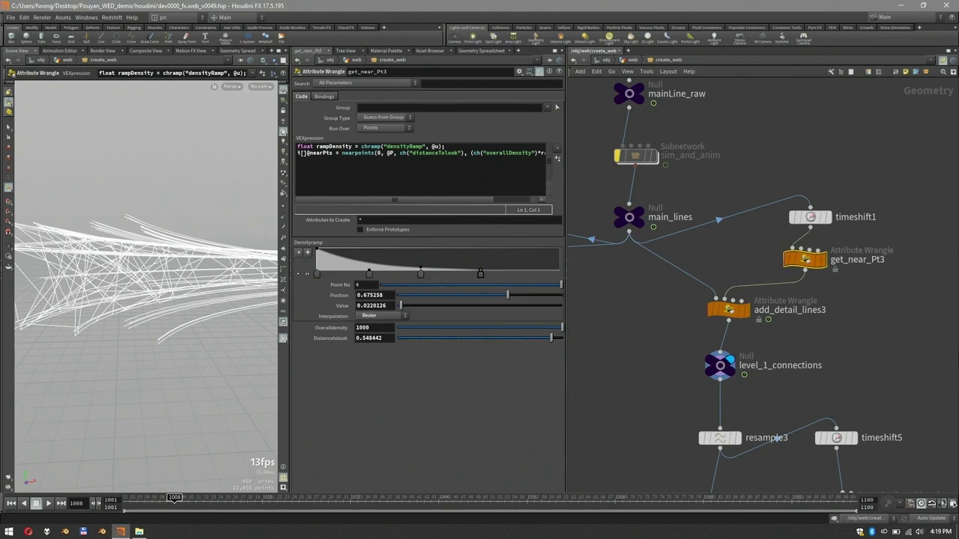
pyautogui.click(823, 260)
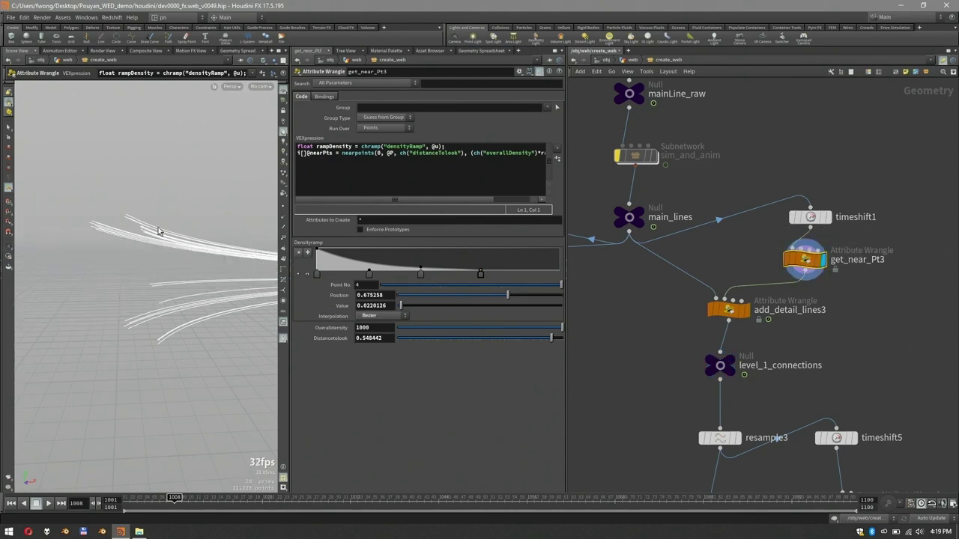
pyautogui.moveTo(160, 232)
pyautogui.keyDown('alt'); pyautogui.mouseDown()
pyautogui.moveTo(217, 227)
pyautogui.moveTo(157, 238)
pyautogui.mouseUp(); pyautogui.keyUp('alt')
pyautogui.keyDown('alt'); pyautogui.moveTo(125, 248); pyautogui.dragTo(197, 244, button='right'); pyautogui.keyUp('alt')
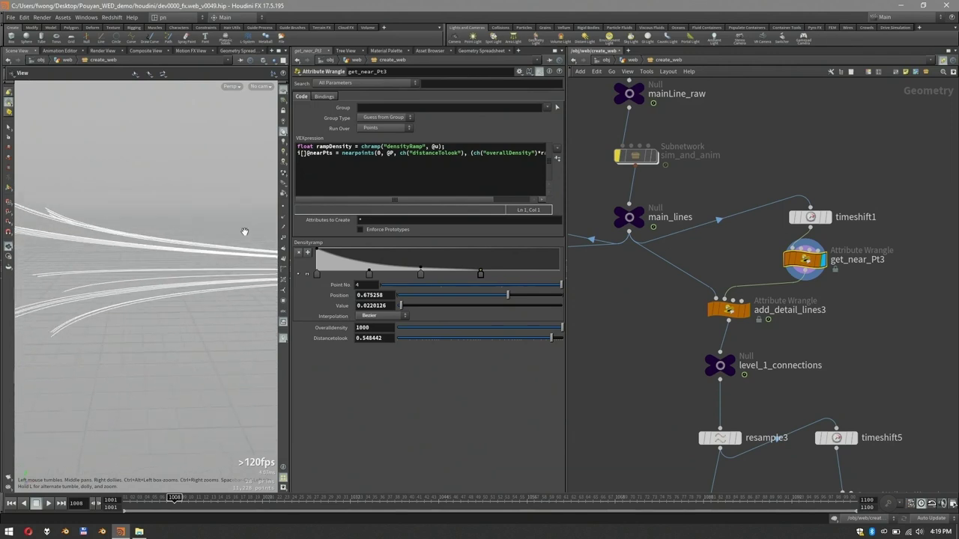
# Step: Show point markers and point numbers on the get_near_Pt3 lines and inspect the numbering up close
pyautogui.click(284, 207)
pyautogui.keyDown('alt'); pyautogui.moveTo(101, 259); pyautogui.dragTo(214, 235); pyautogui.keyUp('alt')
pyautogui.press('Return')
pyautogui.click(282, 238)
pyautogui.press('Escape')
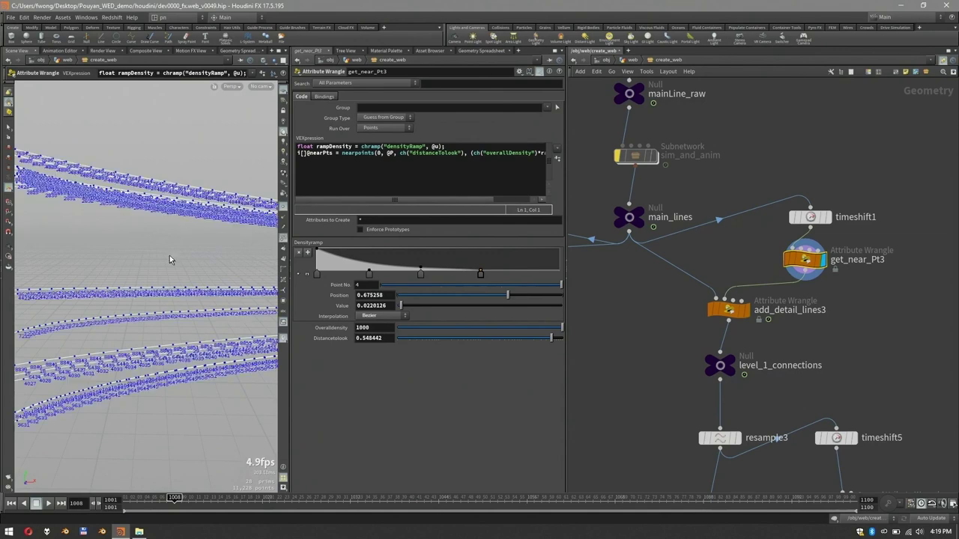
pyautogui.moveTo(133, 253); pyautogui.dragTo(181, 279)
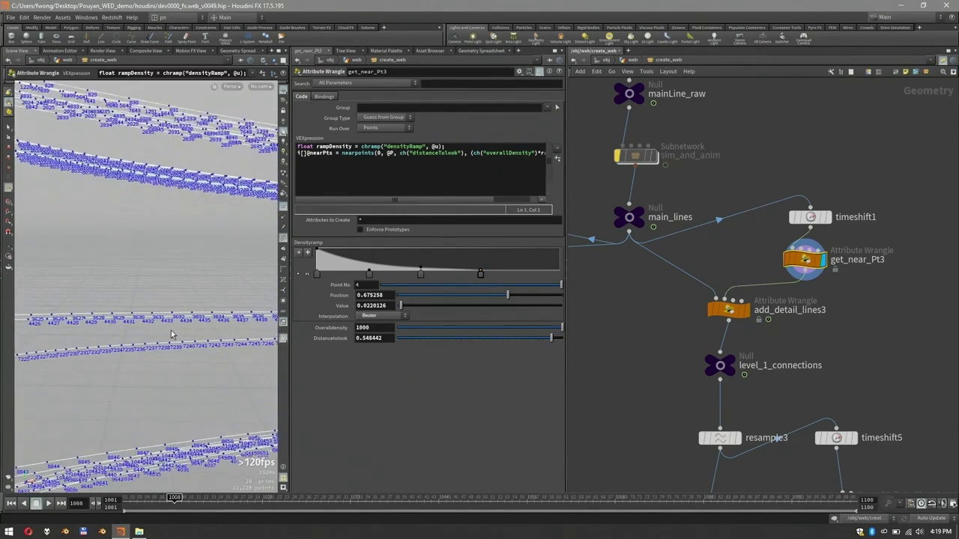
pyautogui.keyDown('alt'); pyautogui.moveTo(165, 330); pyautogui.dragTo(187, 290); pyautogui.keyUp('alt')
pyautogui.press('Return')
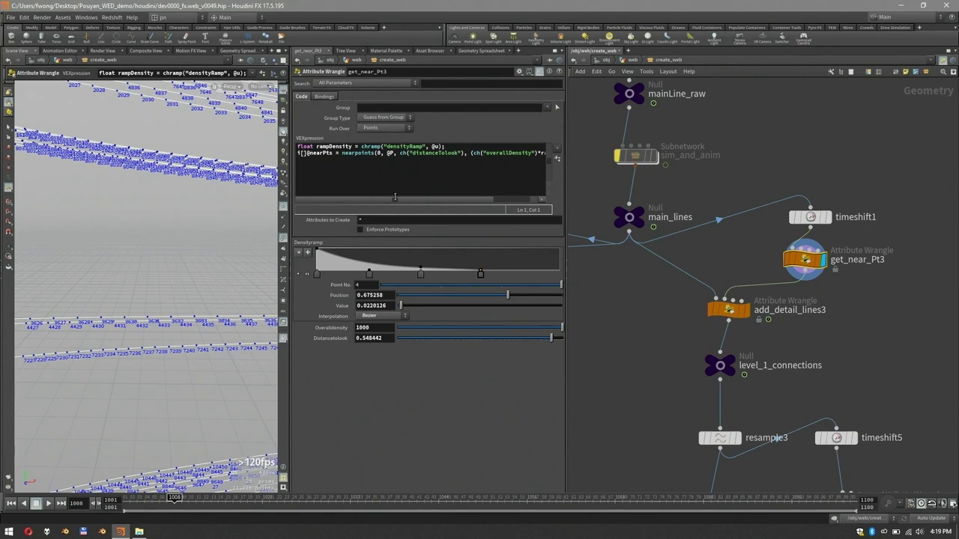
# Step: Check the timeshift1 frame setting, and return to get_near_Pt3 to inspect its numbered points
pyautogui.moveTo(392, 200); pyautogui.dragTo(386, 200)
pyautogui.click(811, 217)
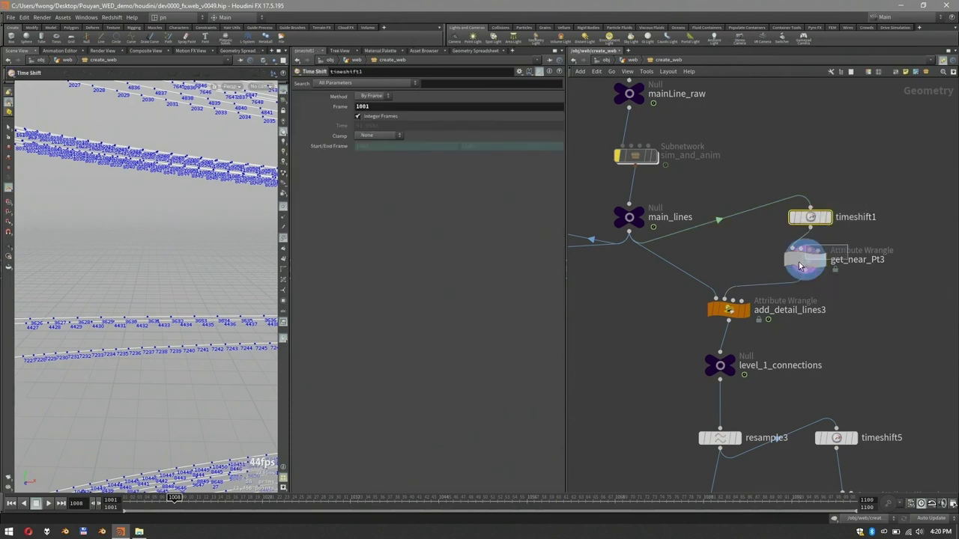
pyautogui.click(804, 261)
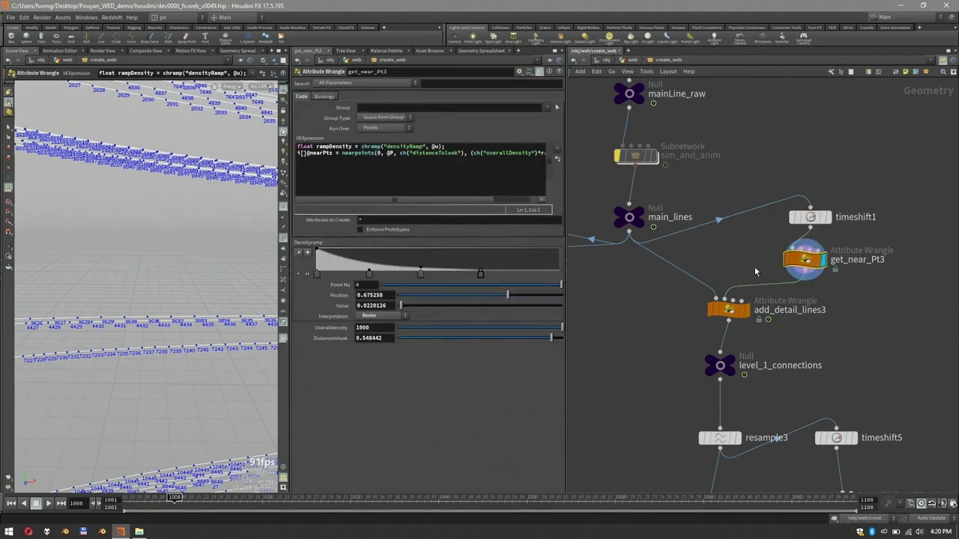
pyautogui.keyDown('alt'); pyautogui.moveTo(154, 262); pyautogui.dragTo(184, 195, button='right'); pyautogui.keyUp('alt')
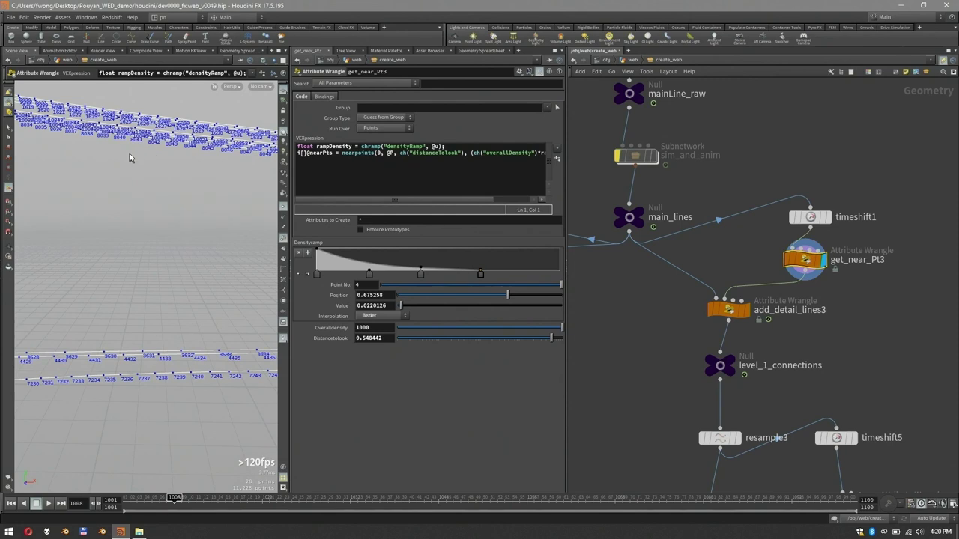
pyautogui.scroll(-3, 215, 186)
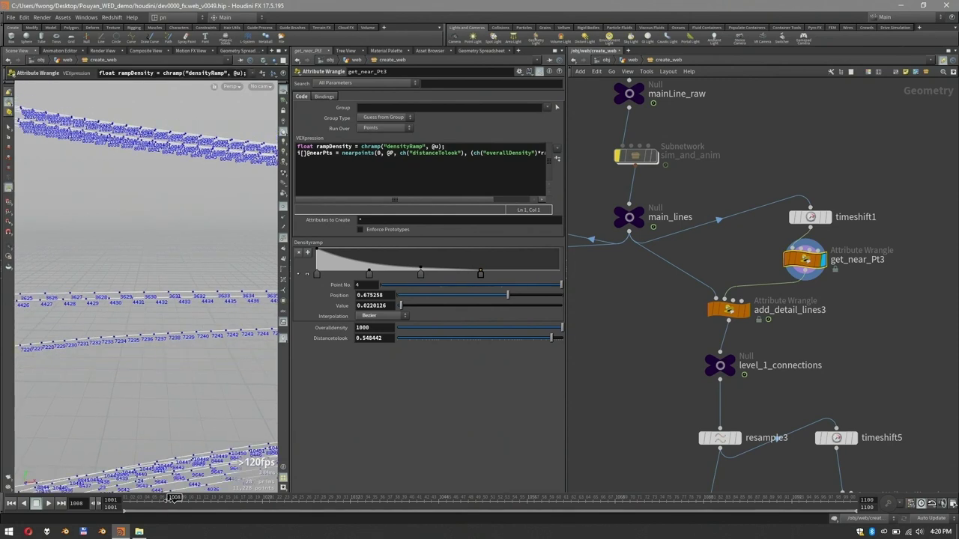
# Step: Display the main_lines null and inspect its numbered points on the animated strands
pyautogui.click(629, 217)
pyautogui.click(639, 211)
pyautogui.scroll(-4, 115, 184)
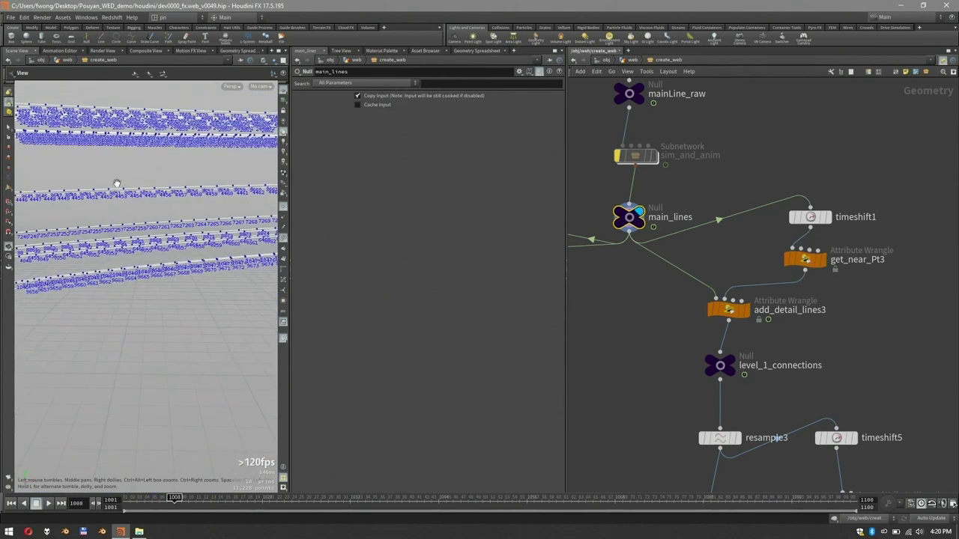
pyautogui.moveTo(172, 499)
pyautogui.mouseDown()
pyautogui.moveTo(157, 500)
pyautogui.moveTo(174, 498)
pyautogui.mouseUp()
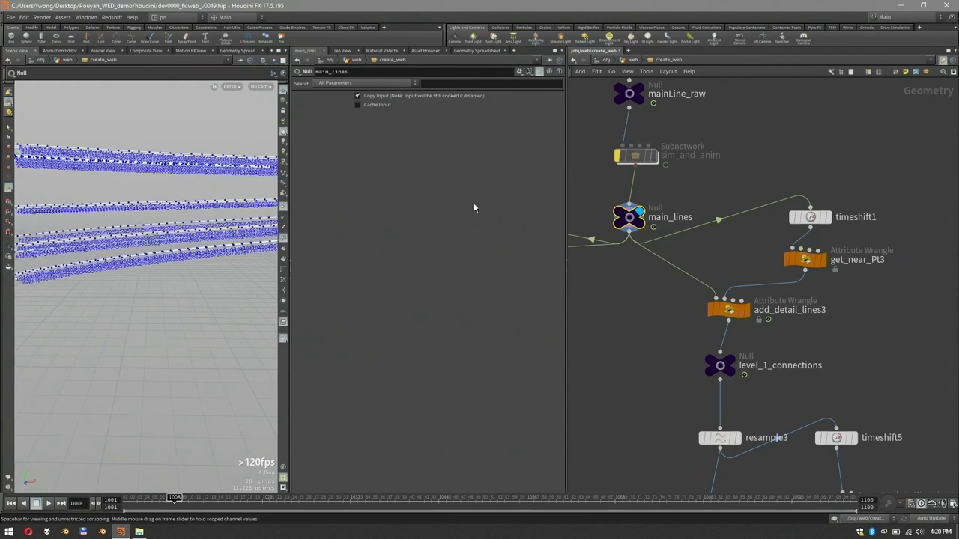
# Step: Display the get_near_Pt3 wrangle again and recheck the frame setting of the timeshift1 node feeding it
pyautogui.click(801, 259)
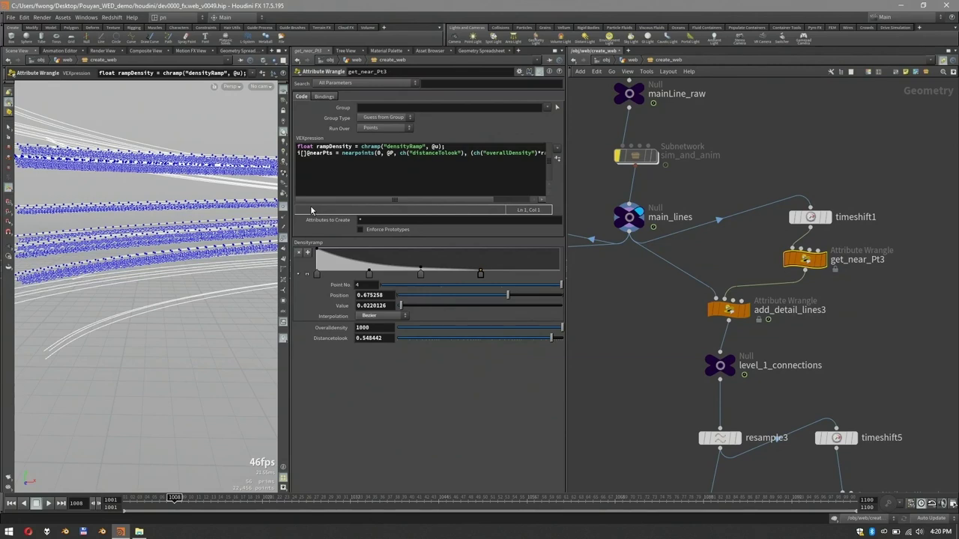
pyautogui.click(827, 280)
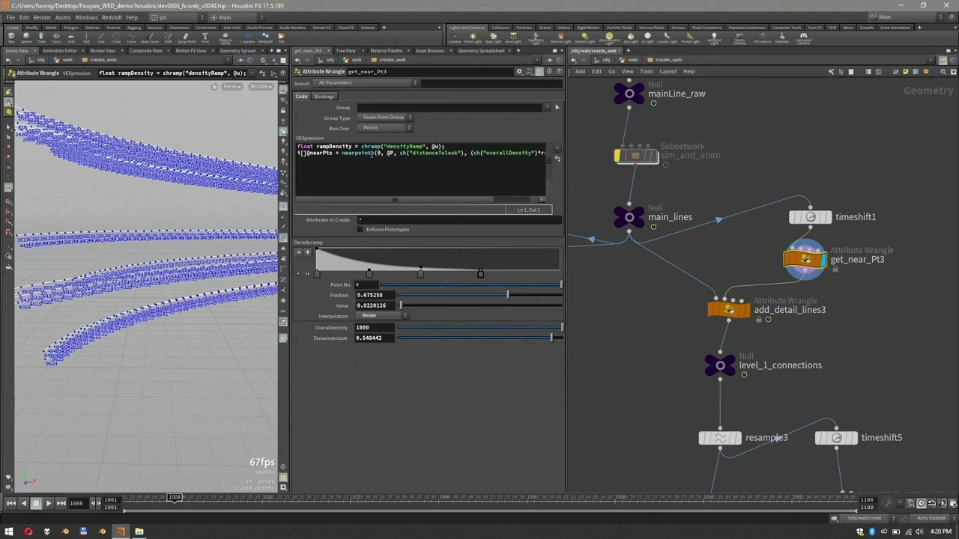
pyautogui.click(809, 217)
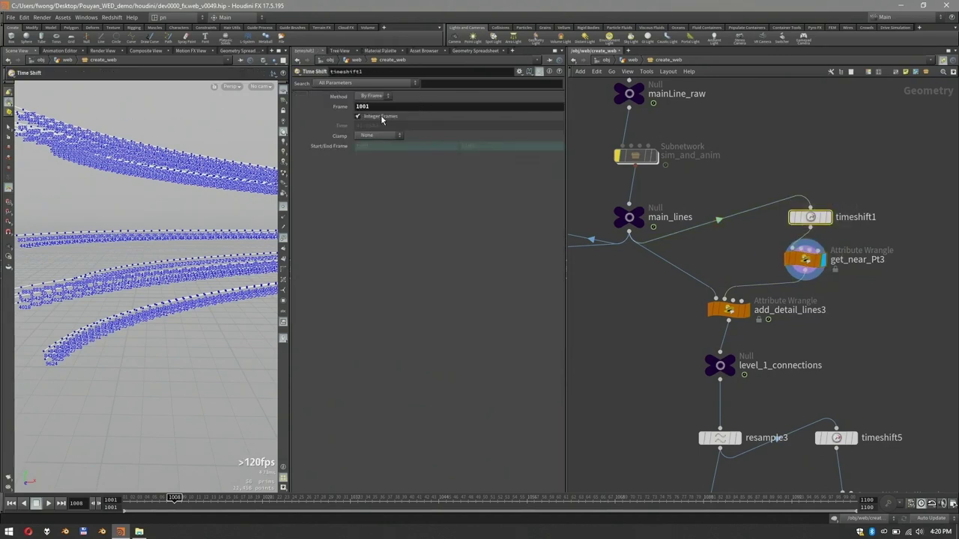
pyautogui.moveTo(845, 285); pyautogui.dragTo(775, 260)
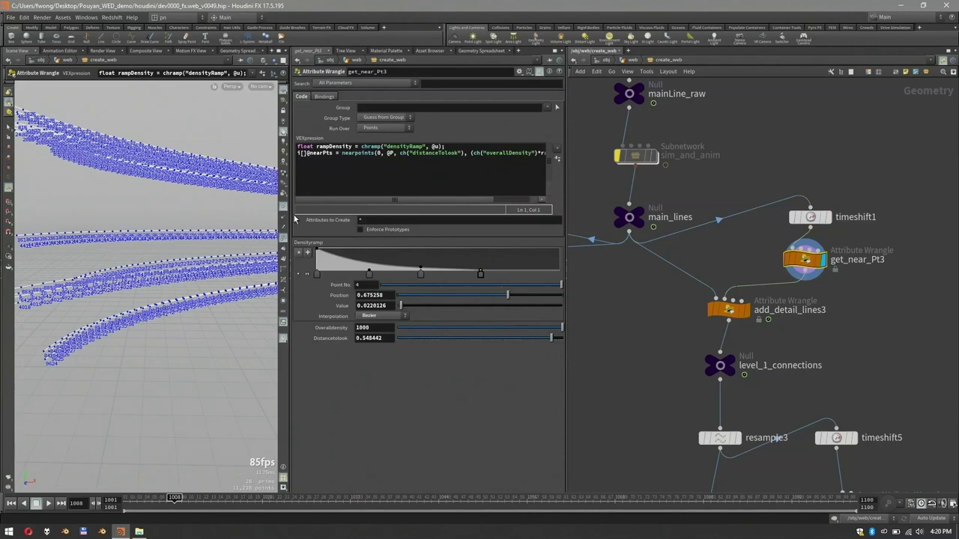
# Step: Hide the point numbers and examine get_near_Pt3's nearPts arrays in the geometry spreadsheet, widening the nearPts column
pyautogui.click(284, 238)
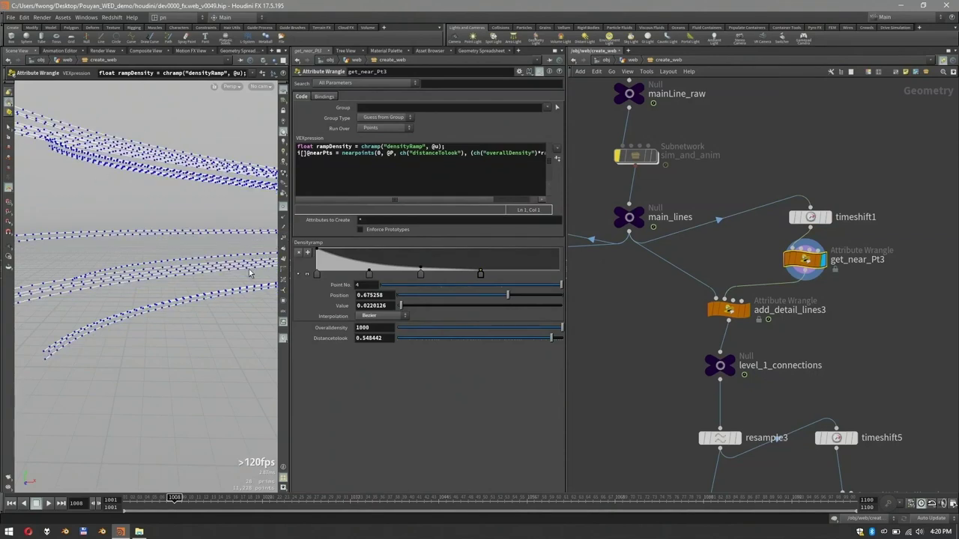
pyautogui.keyDown('alt'); pyautogui.moveTo(150, 181); pyautogui.dragTo(193, 207, button='right'); pyautogui.keyUp('alt')
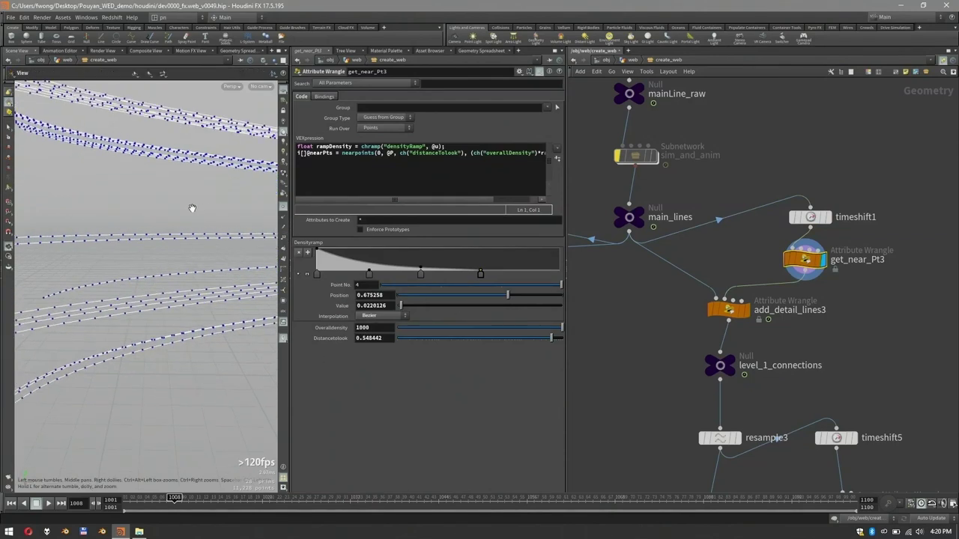
pyautogui.click(327, 97)
pyautogui.click(299, 97)
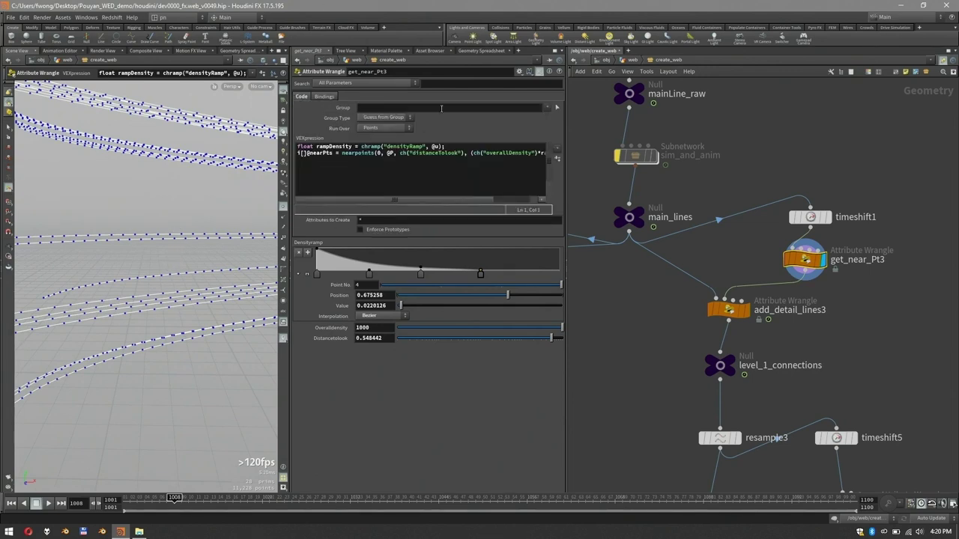
pyautogui.click(459, 51)
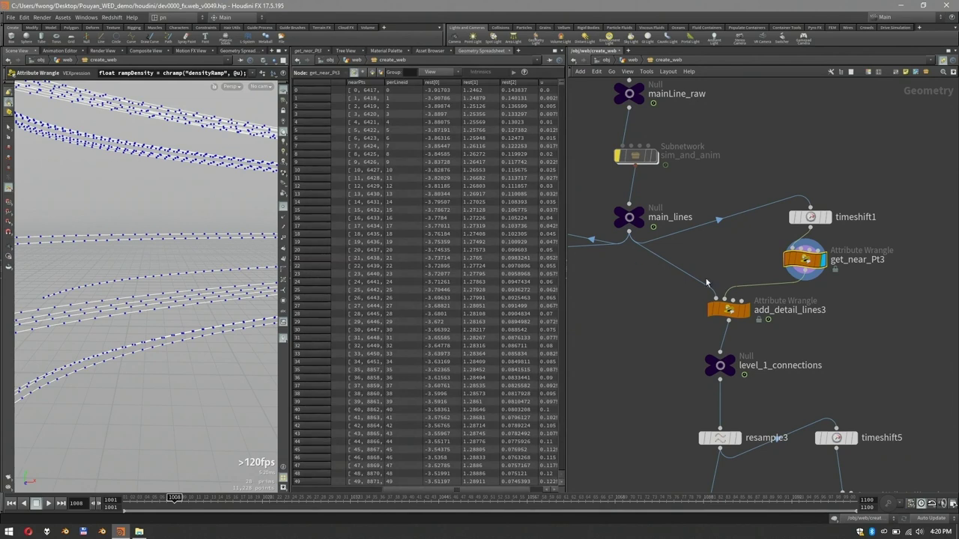
pyautogui.moveTo(384, 82); pyautogui.dragTo(419, 84)
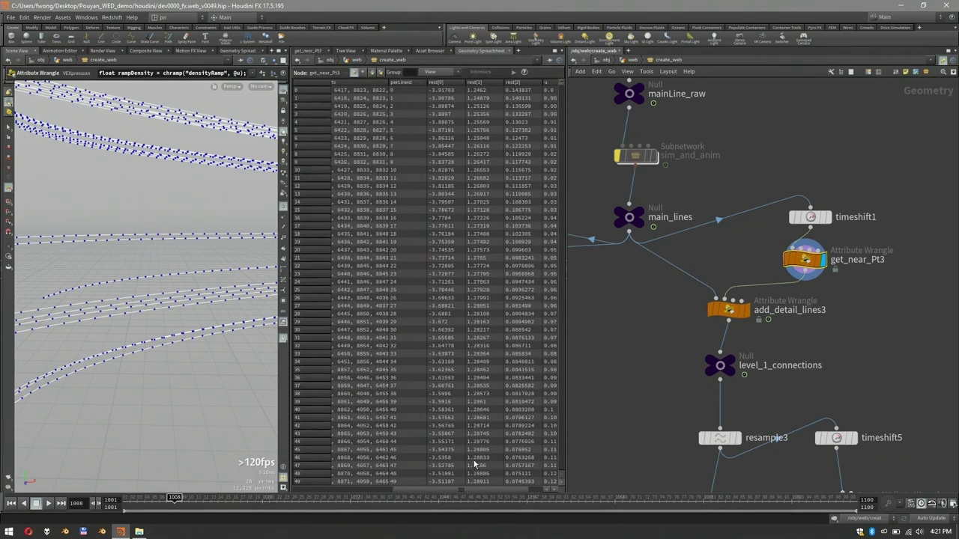
pyautogui.moveTo(454, 490); pyautogui.dragTo(428, 487)
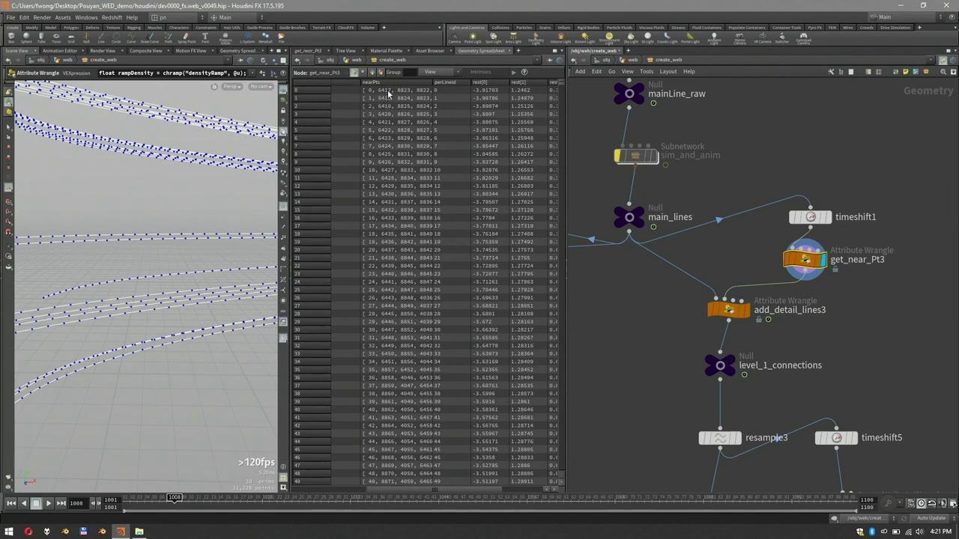
pyautogui.moveTo(433, 83); pyautogui.dragTo(476, 87)
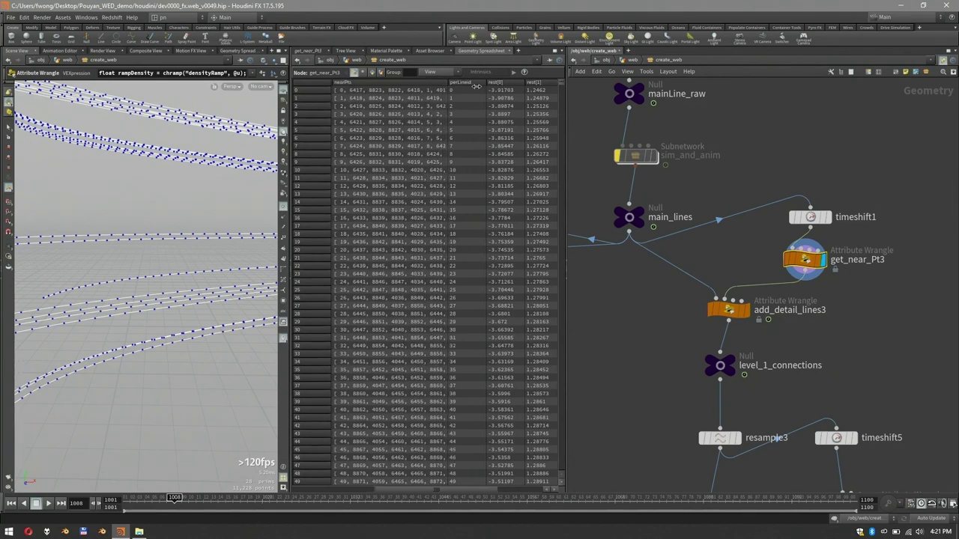
# Step: Display the add_detail_lines3 wrangle with point markers hidden to view the connecting strands
pyautogui.click(747, 308)
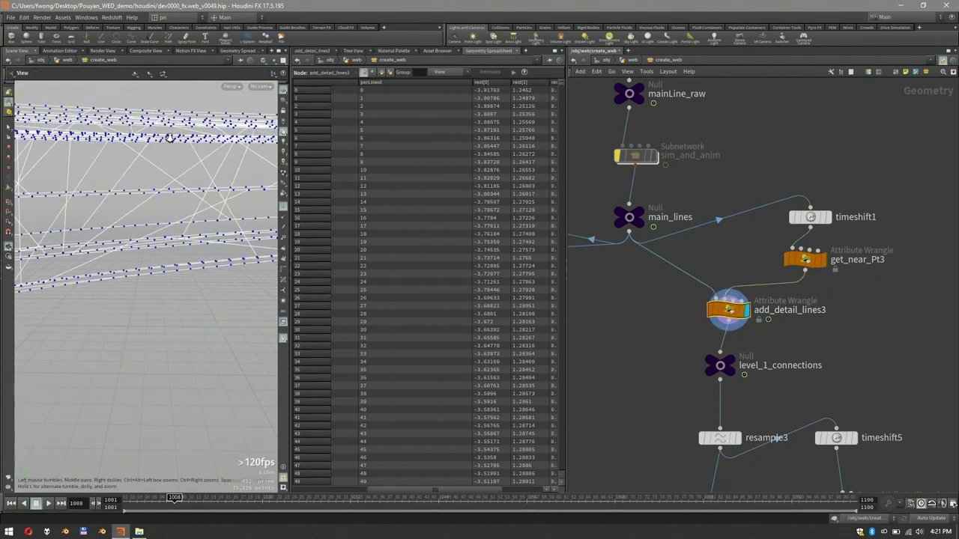
pyautogui.click(282, 207)
pyautogui.keyDown('alt'); pyautogui.moveTo(102, 170); pyautogui.dragTo(160, 223); pyautogui.keyUp('alt')
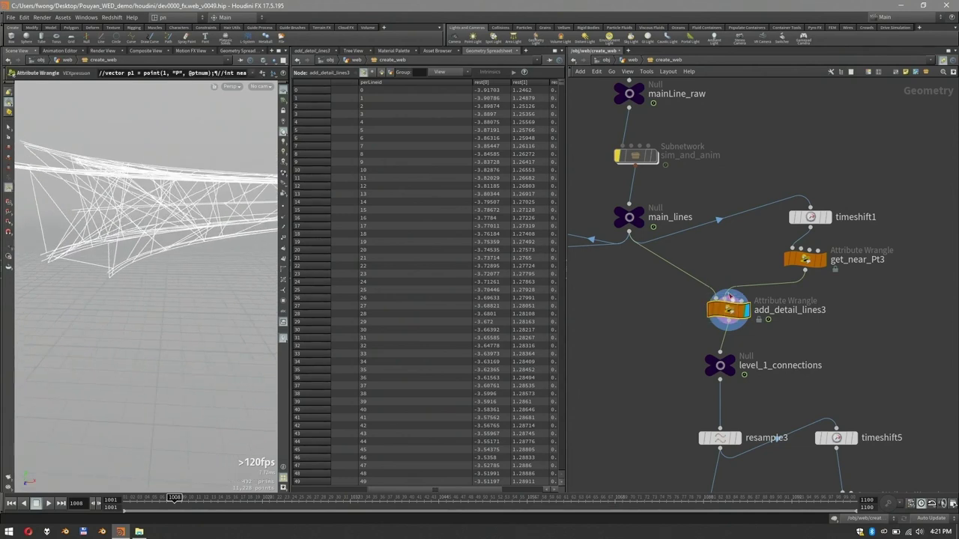
# Step: Examine the add_detail_lines3 code, covering the nearPts lookup, the foreach random condition and the polyline creation lines
pyautogui.click(313, 50)
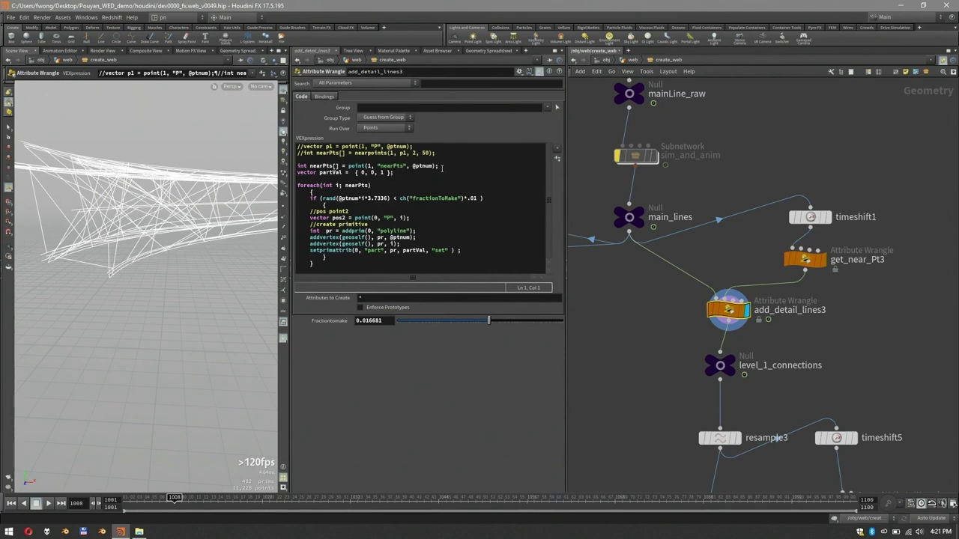
pyautogui.moveTo(442, 168); pyautogui.dragTo(297, 166)
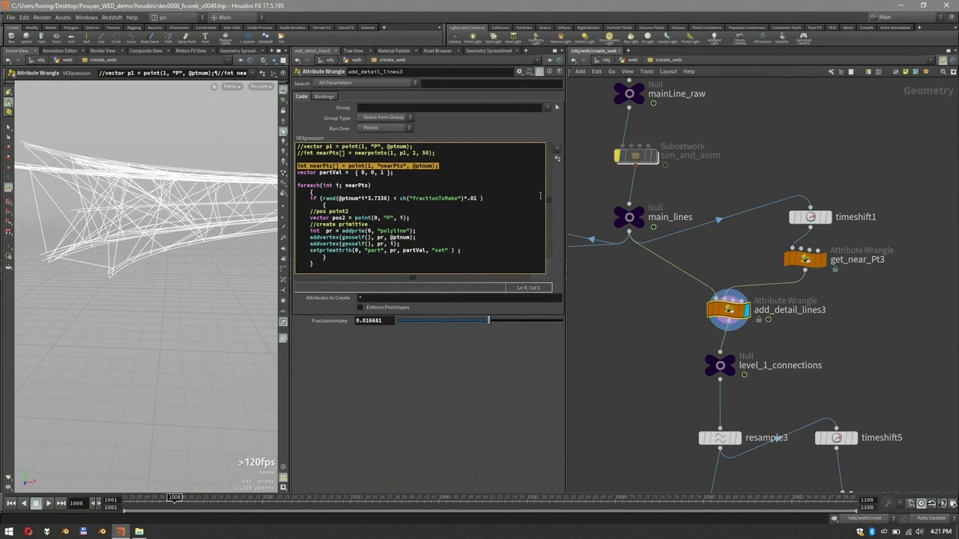
pyautogui.click(326, 205)
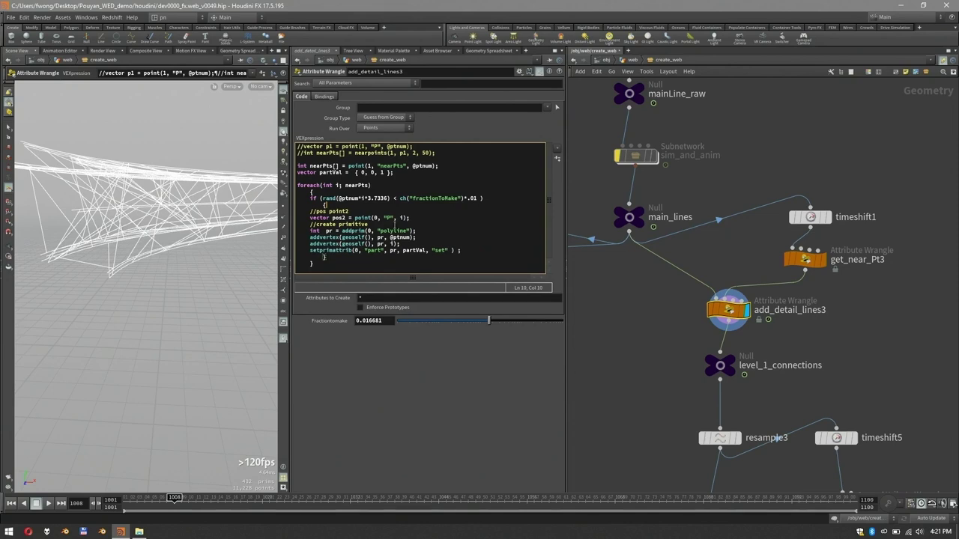
pyautogui.moveTo(472, 253); pyautogui.dragTo(311, 231)
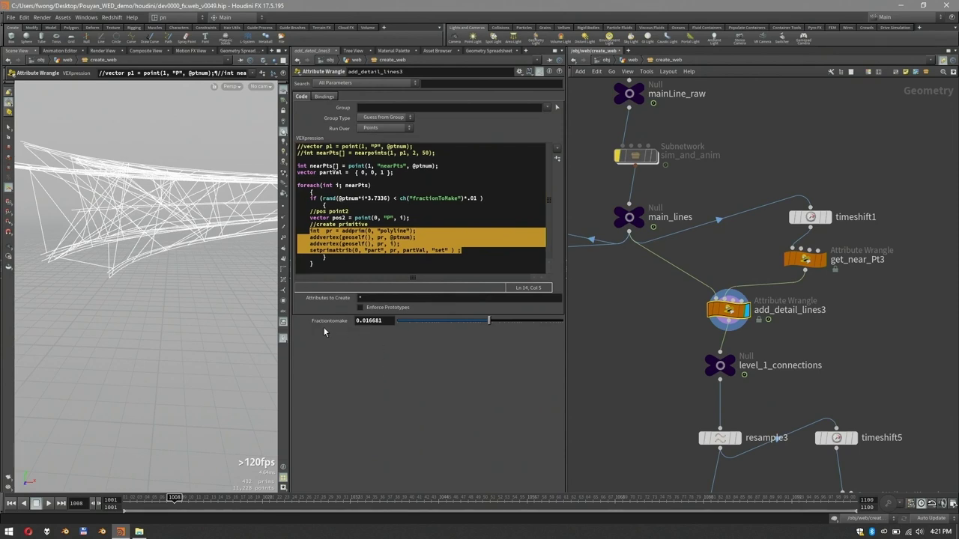
# Step: Try raising Fractiontomake to 0.0495295 on add_detail_lines3, comparing with the parameters of get_near_Pt3
pyautogui.click(800, 259)
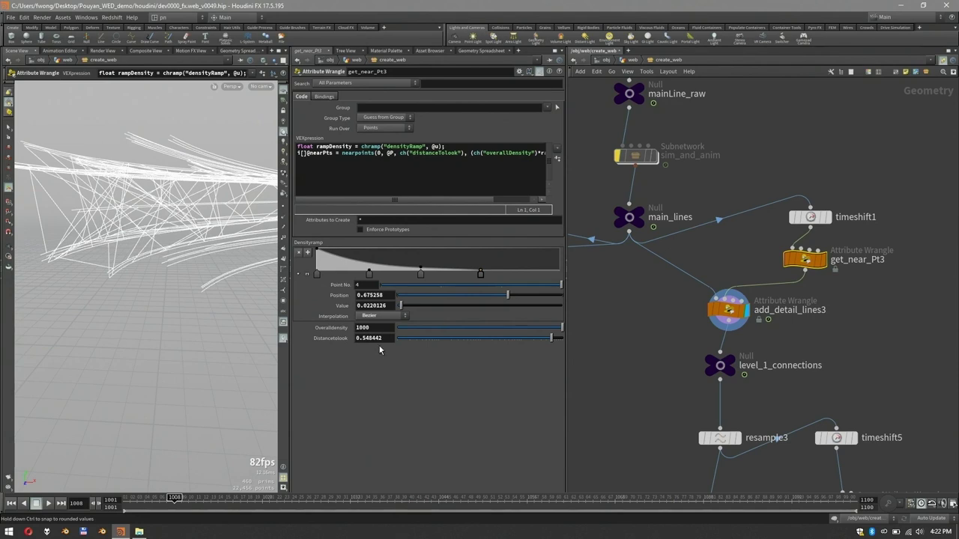
pyautogui.click(728, 309)
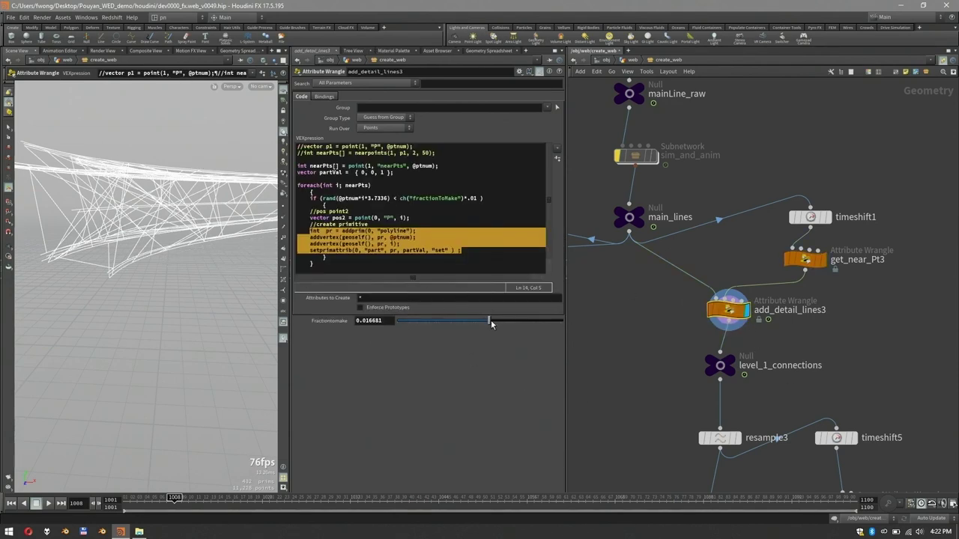
pyautogui.moveTo(490, 321); pyautogui.dragTo(509, 318)
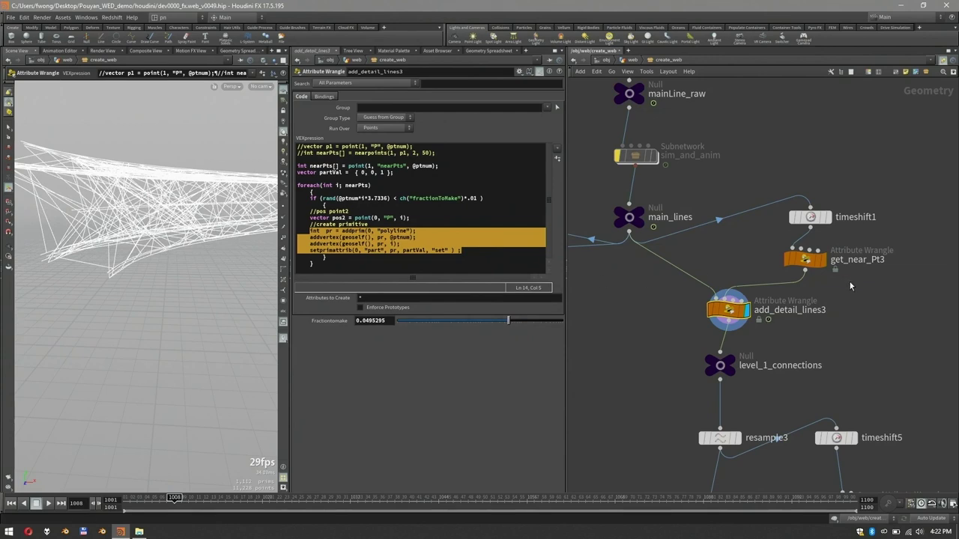
pyautogui.click(806, 259)
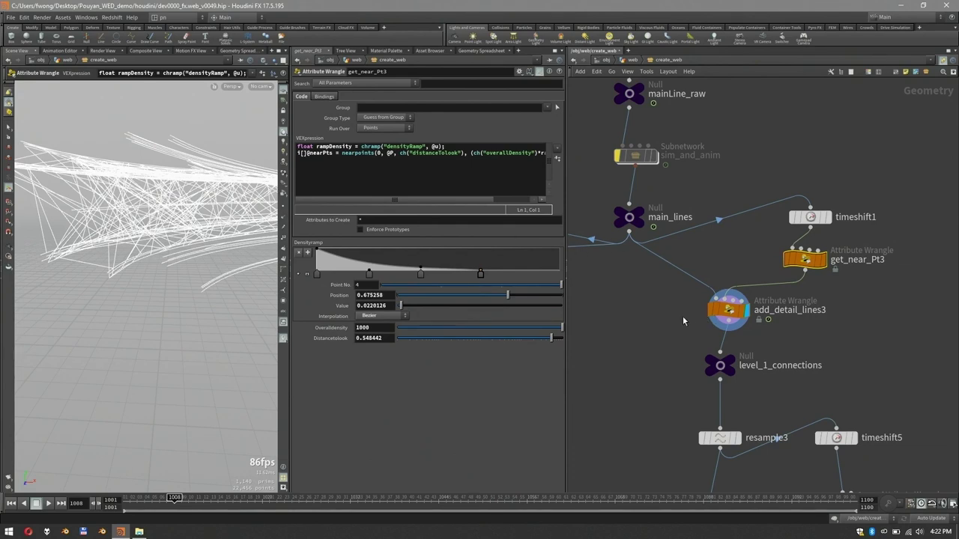
pyautogui.click(728, 309)
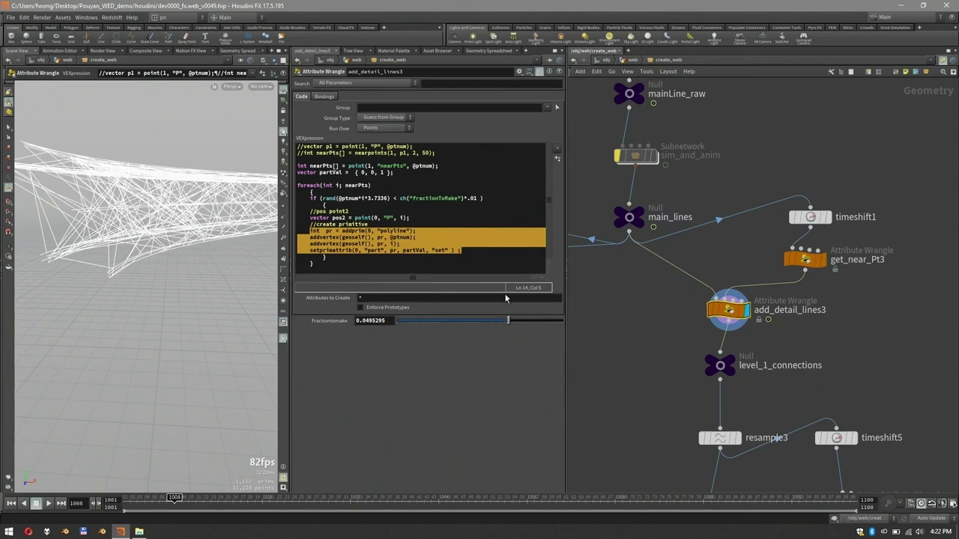
# Step: Undo the Fractiontomake change on add_detail_lines3
pyautogui.hotkey('ctrl', 'z')
pyautogui.hotkey('ctrl', 'z')
pyautogui.hotkey('ctrl', 'z')
pyautogui.hotkey('ctrl', 'z')
pyautogui.hotkey('ctrl', 'z')
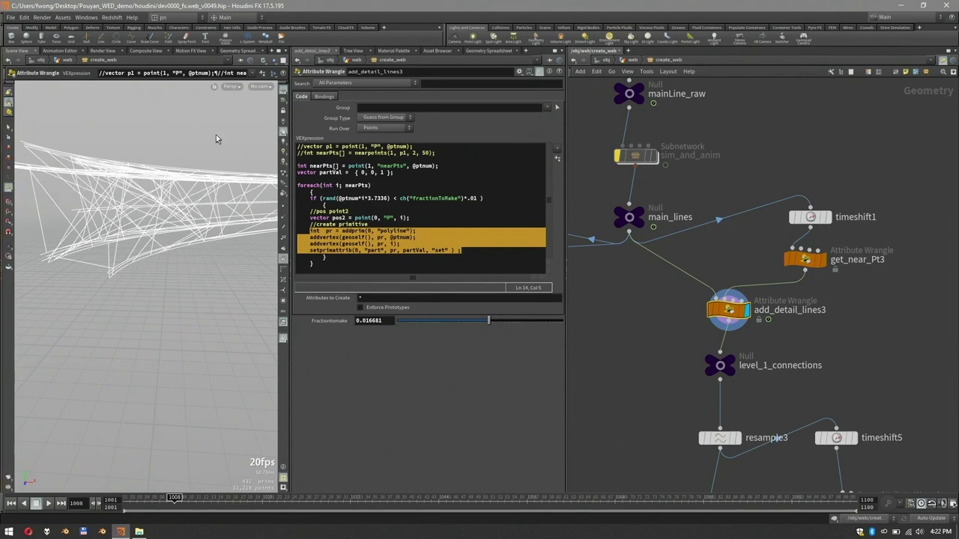
# Step: Orbit around the connecting strands and advance the timeline to frame 1009 to check their motion
pyautogui.keyDown('alt'); pyautogui.moveTo(174, 180); pyautogui.dragTo(182, 182); pyautogui.keyUp('alt')
pyautogui.press('Return')
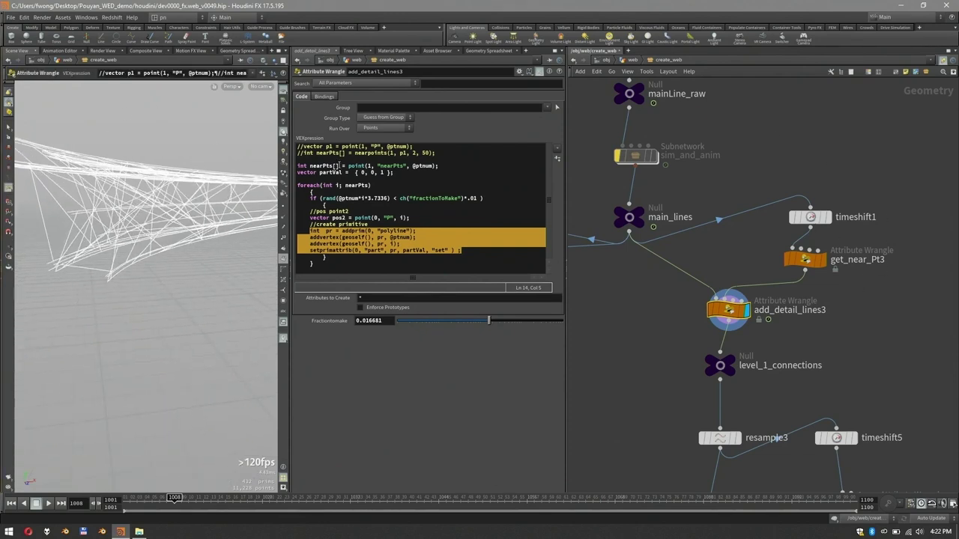
pyautogui.keyDown('alt'); pyautogui.moveTo(121, 165); pyautogui.dragTo(180, 180); pyautogui.keyUp('alt')
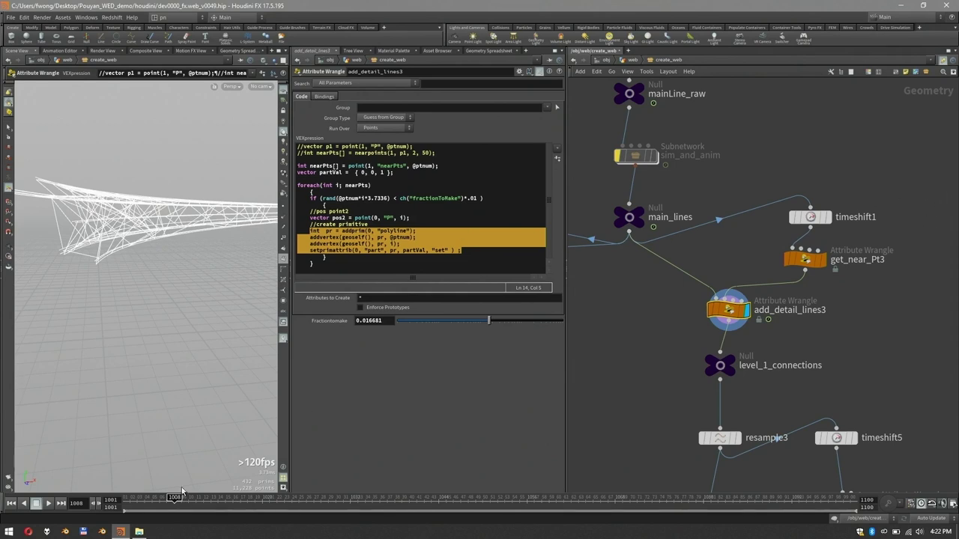
pyautogui.moveTo(177, 500)
pyautogui.mouseDown()
pyautogui.moveTo(381, 517)
pyautogui.moveTo(188, 504)
pyautogui.mouseUp()
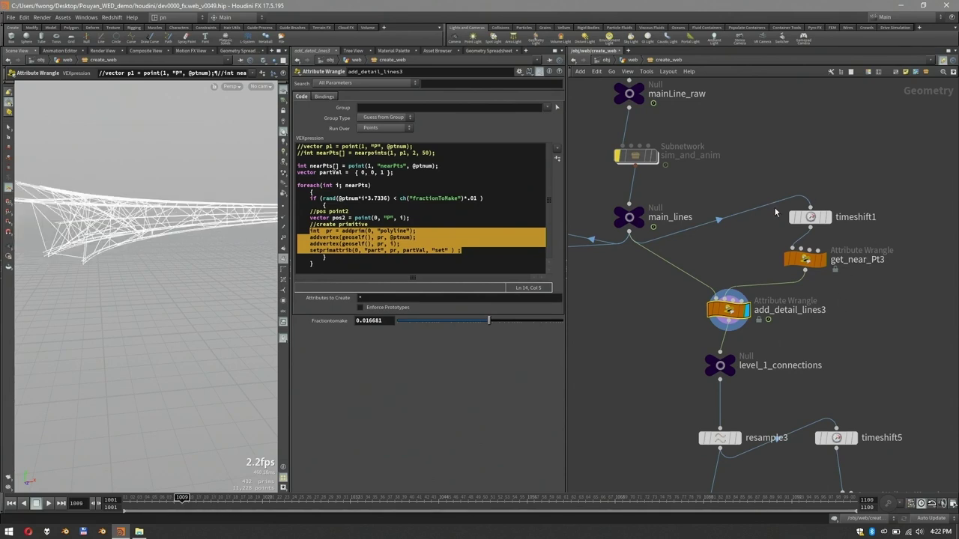
# Step: Try bypassing timeshift1 while scrubbing the timeline between frames 1017 and 1029 to examine the connections, and re-enable the node
pyautogui.click(793, 217)
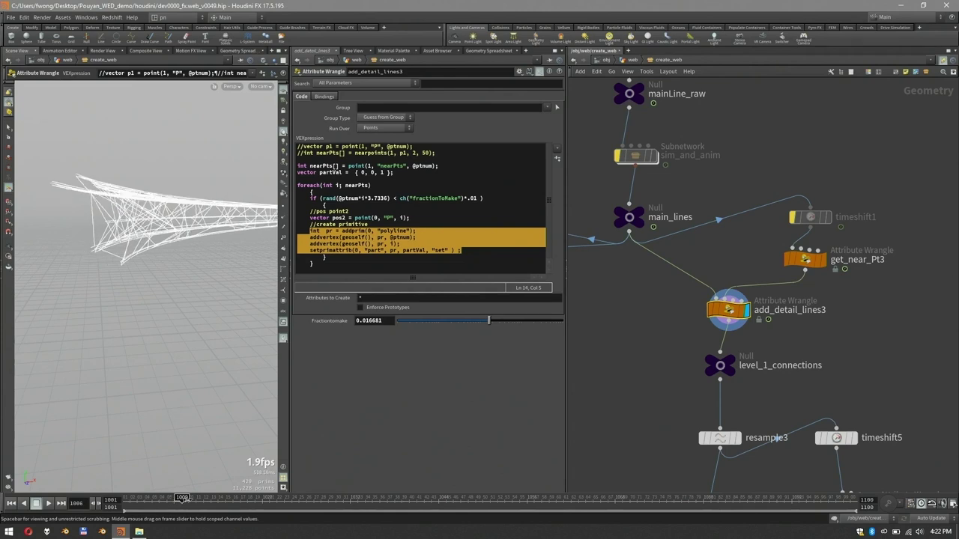
pyautogui.moveTo(202, 500); pyautogui.dragTo(239, 499)
pyautogui.keyDown('alt'); pyautogui.moveTo(151, 346); pyautogui.dragTo(143, 293, button='right'); pyautogui.keyUp('alt')
pyautogui.press('Return')
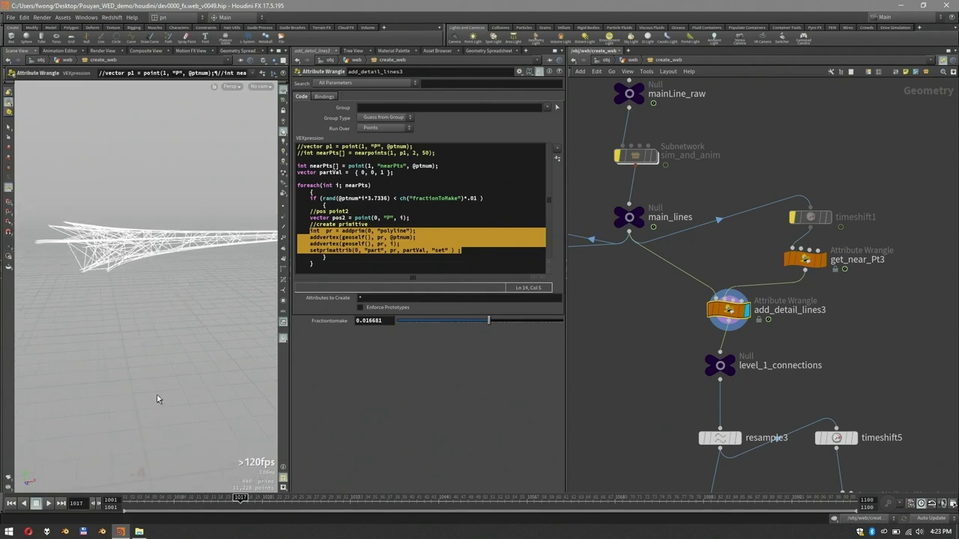
pyautogui.moveTo(237, 500); pyautogui.dragTo(307, 501)
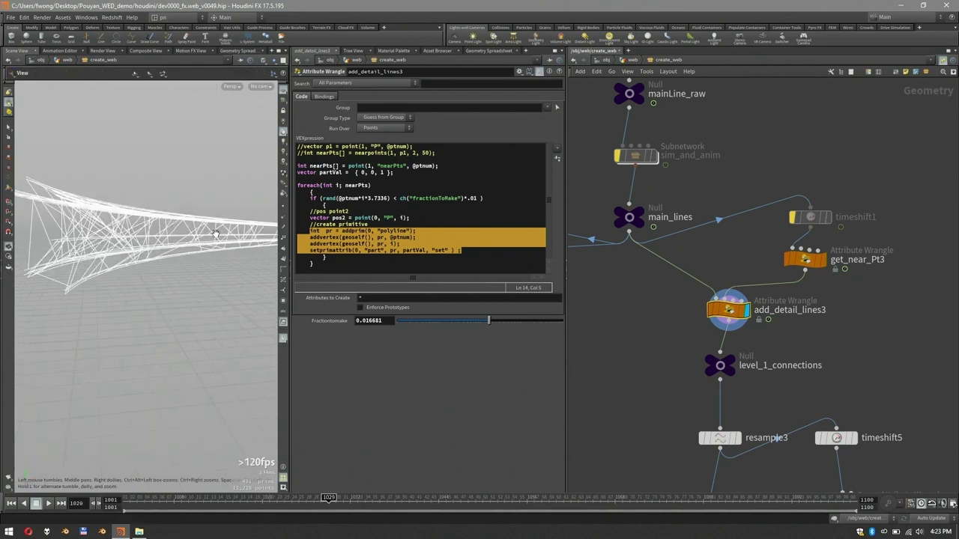
pyautogui.click(247, 500)
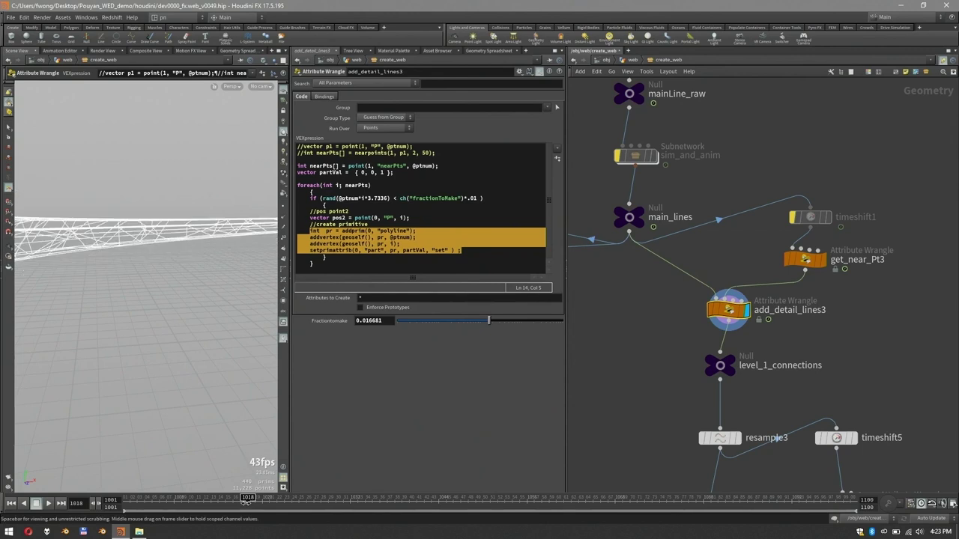
pyautogui.press('Escape')
pyautogui.keyDown('alt'); pyautogui.moveTo(104, 259); pyautogui.dragTo(157, 260); pyautogui.keyUp('alt')
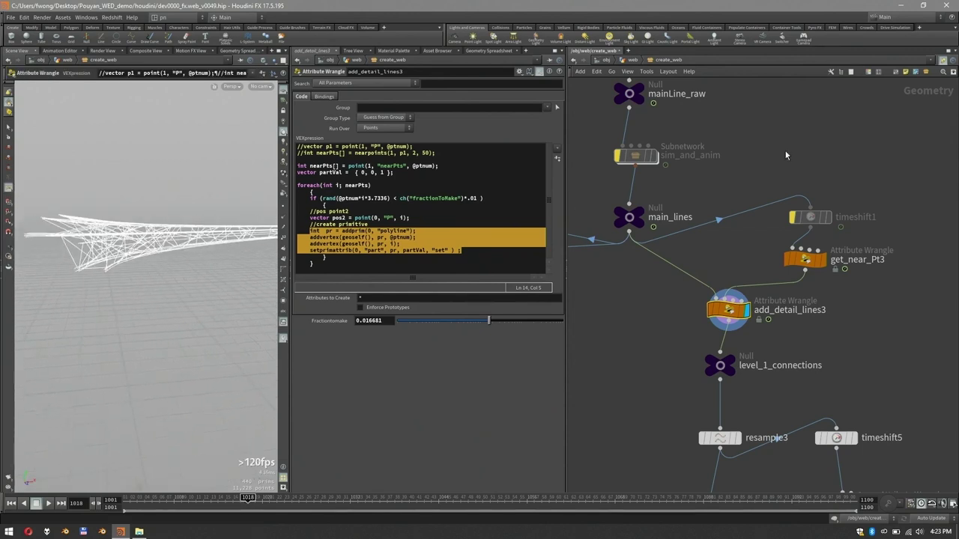
pyautogui.click(792, 217)
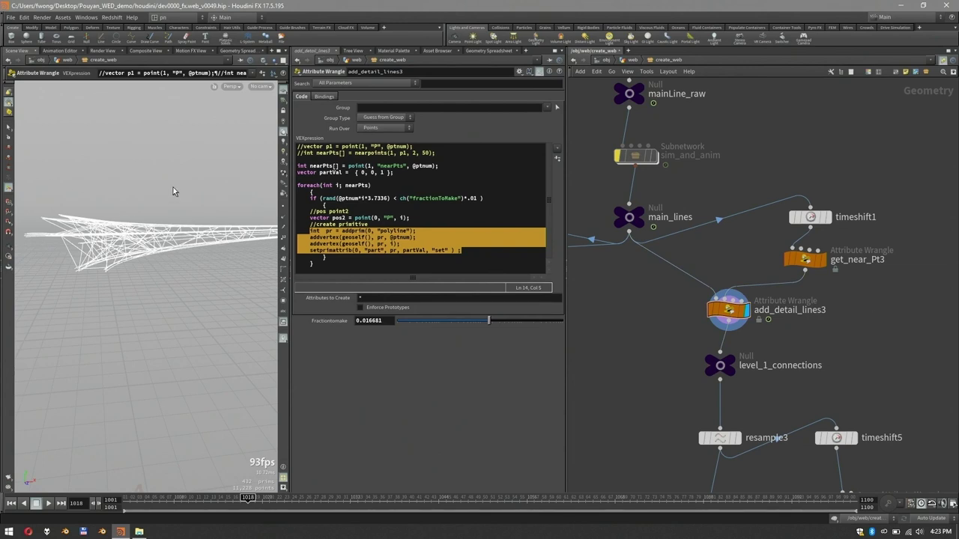
# Step: Select get_near_Pt3 to show its parameters and return the timeline to the start frame 1001
pyautogui.click(817, 262)
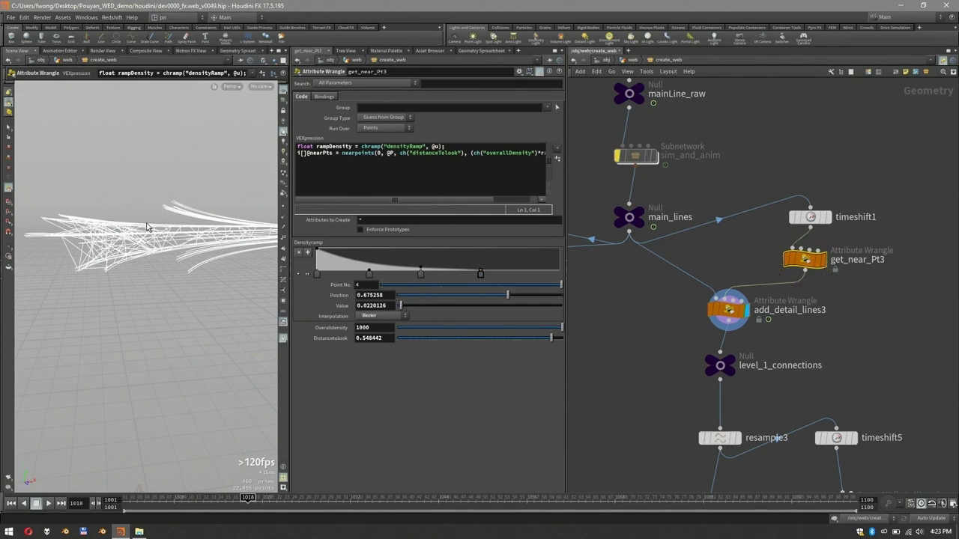
pyautogui.click(11, 502)
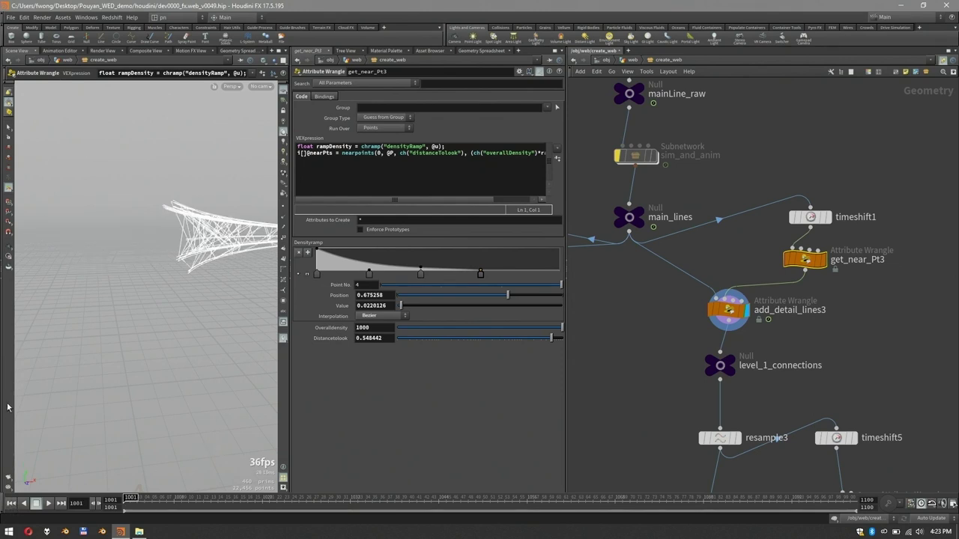
pyautogui.moveTo(132, 496)
pyautogui.mouseDown()
pyautogui.moveTo(186, 507)
pyautogui.moveTo(116, 499)
pyautogui.mouseUp()
pyautogui.moveTo(142, 220); pyautogui.dragTo(143, 256)
pyautogui.press('Escape')
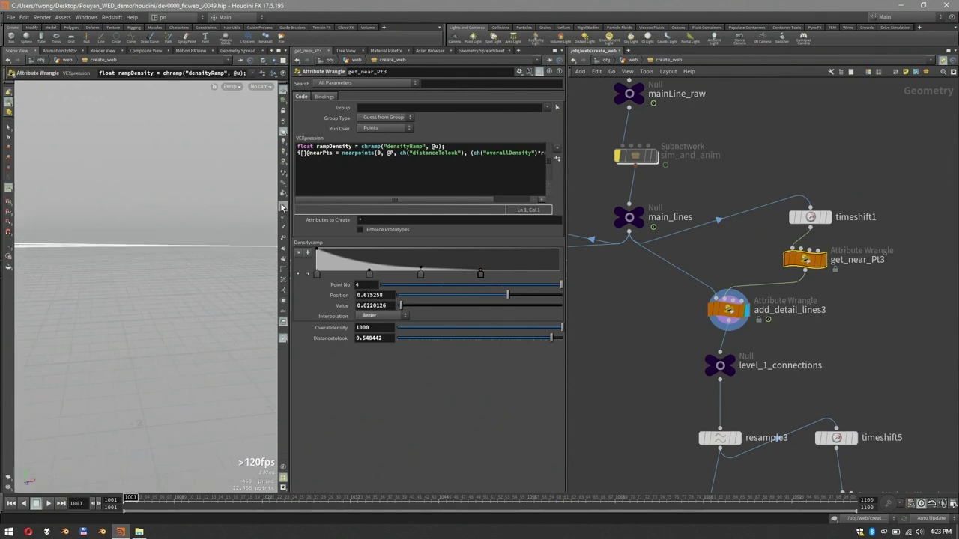
# Step: Inspect the points along the main lines using point display, and look closely at the strands at frame 1001
pyautogui.click(283, 207)
pyautogui.keyDown('alt'); pyautogui.moveTo(199, 241); pyautogui.dragTo(256, 227); pyautogui.keyUp('alt')
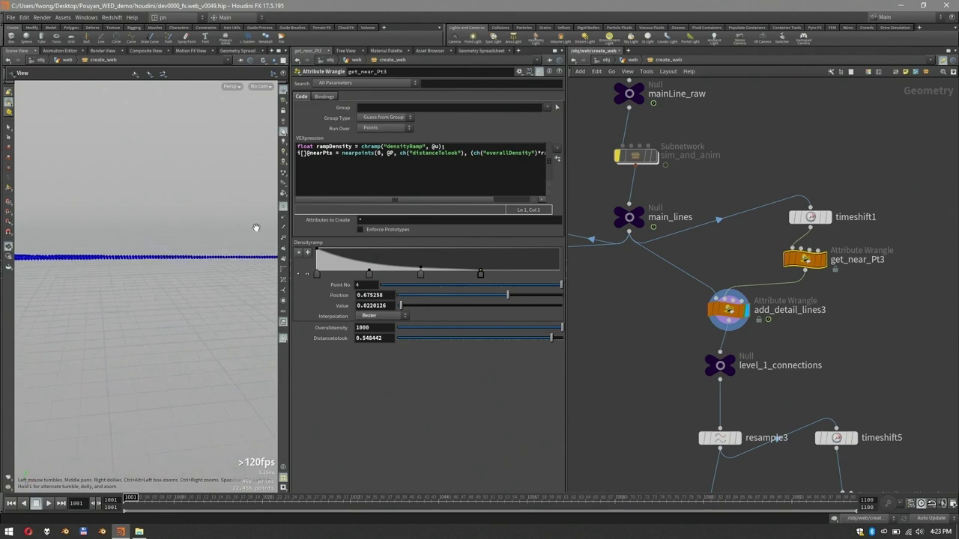
pyautogui.press('Escape')
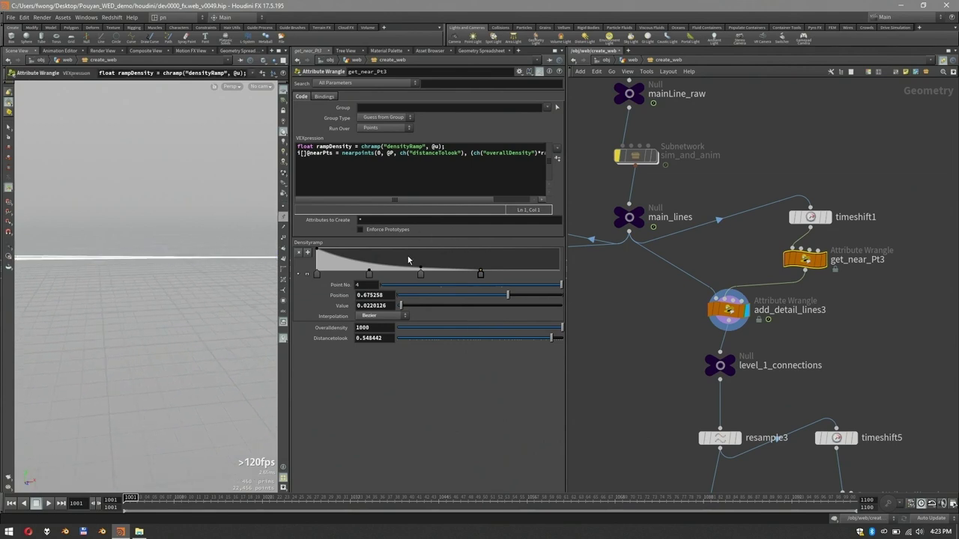
pyautogui.press('Escape')
pyautogui.moveTo(127, 242); pyautogui.dragTo(287, 247)
pyautogui.moveTo(194, 244); pyautogui.dragTo(193, 274)
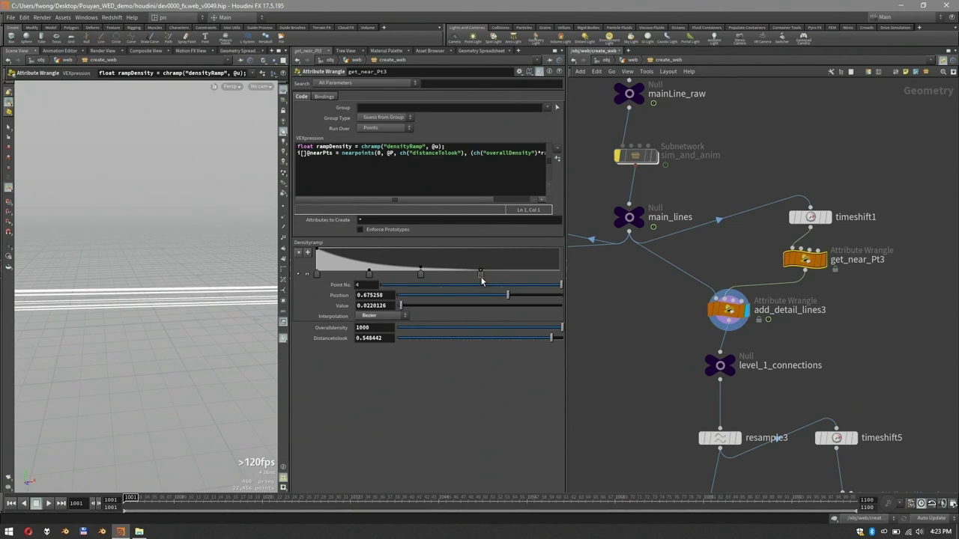
# Step: Try the fourth Densityramp point of get_near_Pt3 at value 0.840909, and set it to value 0 at position 0.659794
pyautogui.moveTo(480, 275); pyautogui.dragTo(479, 253)
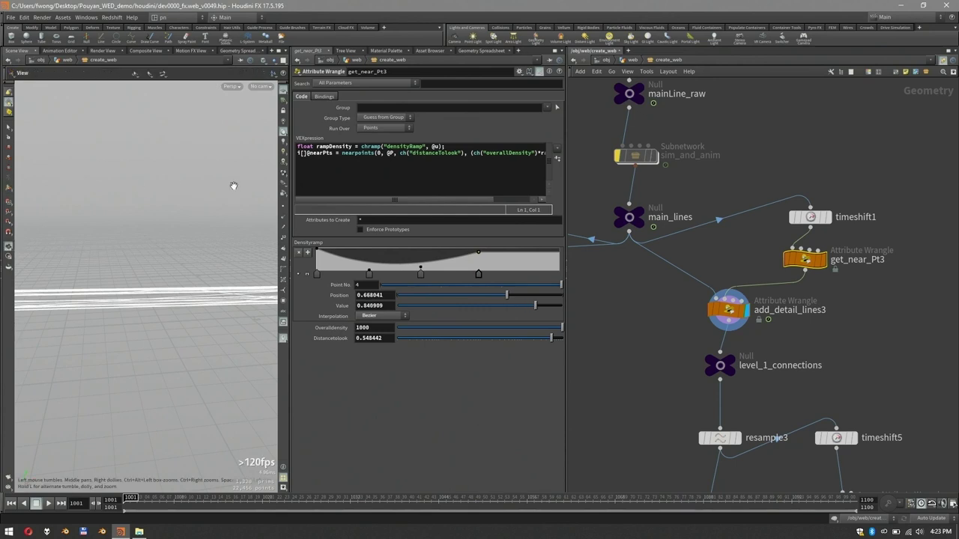
pyautogui.moveTo(233, 186); pyautogui.dragTo(174, 212)
pyautogui.press('Return')
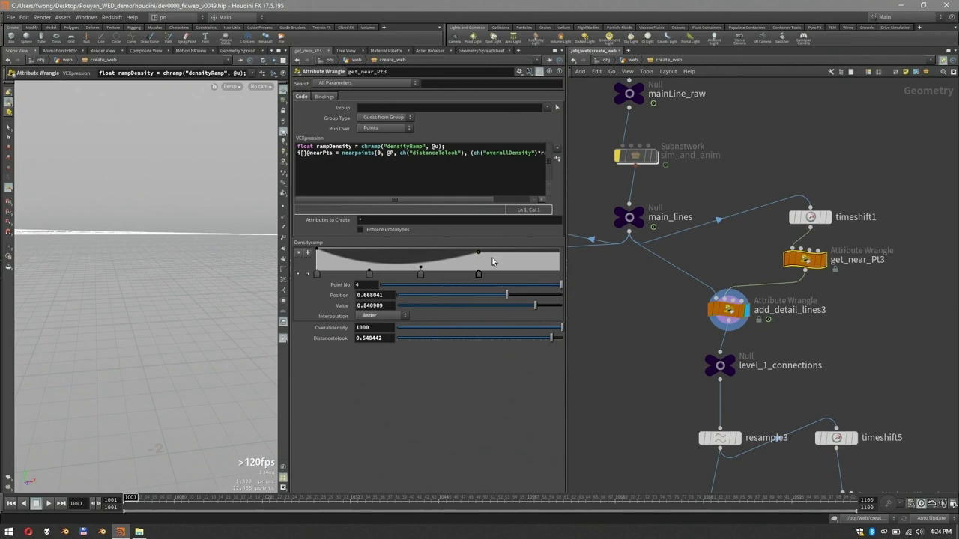
pyautogui.moveTo(478, 255); pyautogui.dragTo(476, 275)
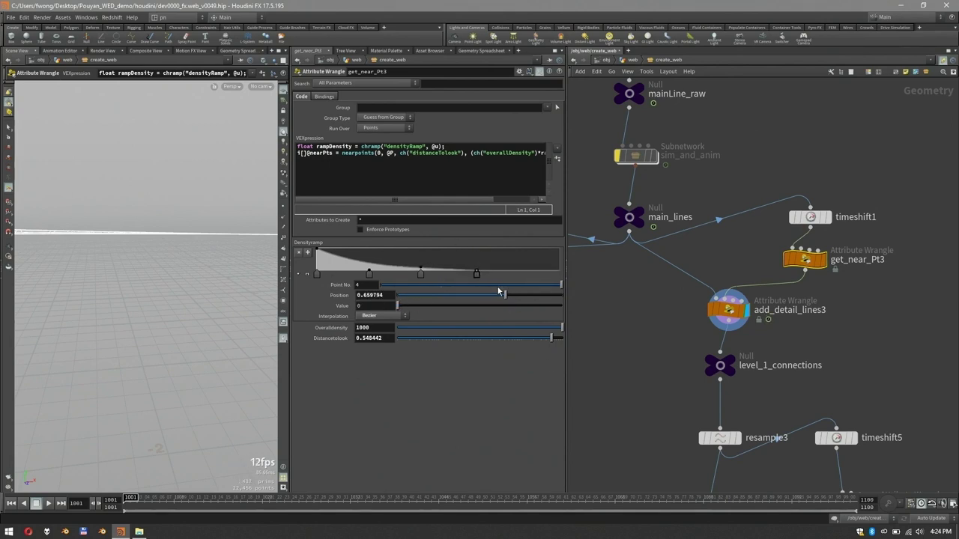
# Step: Select the level_1_connections null and make it the displayed node
pyautogui.scroll(-2, 835, 343)
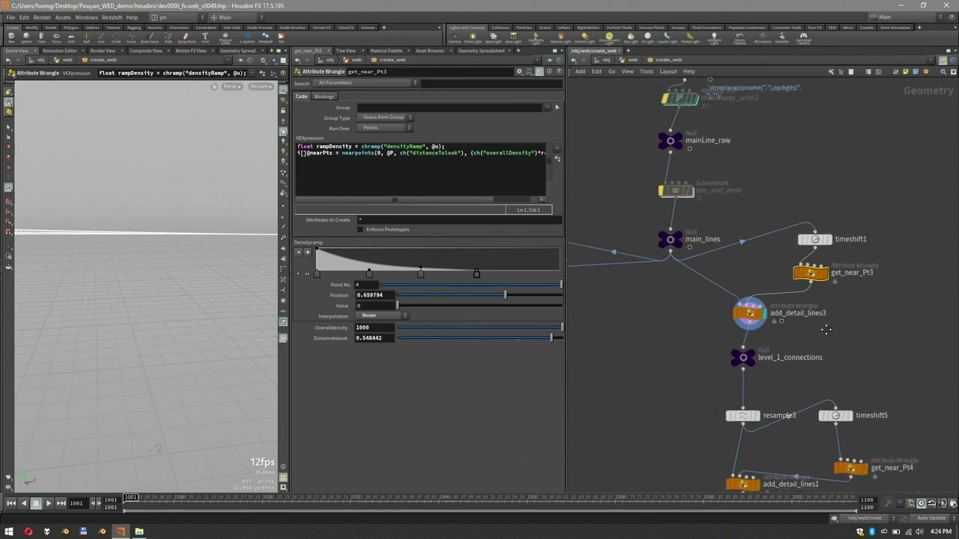
pyautogui.click(713, 312)
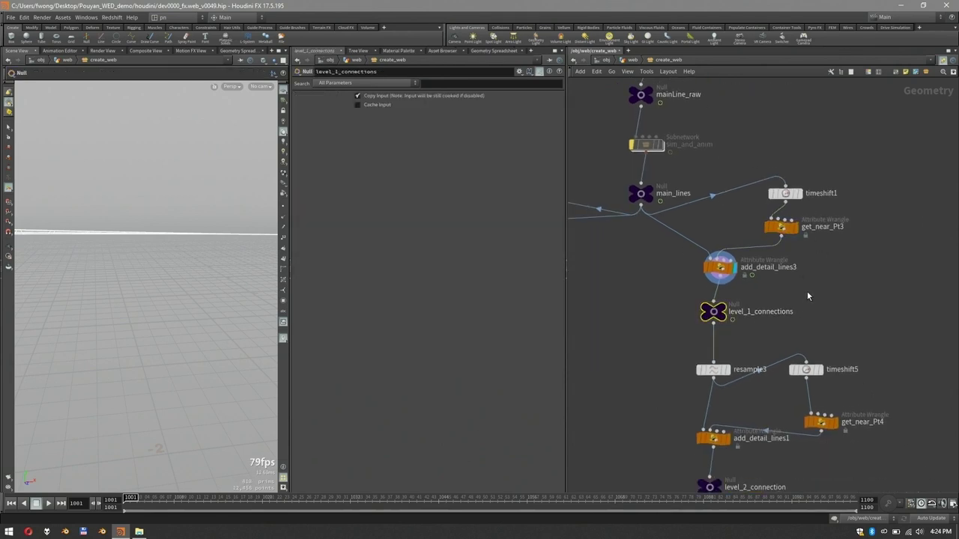
pyautogui.click(722, 308)
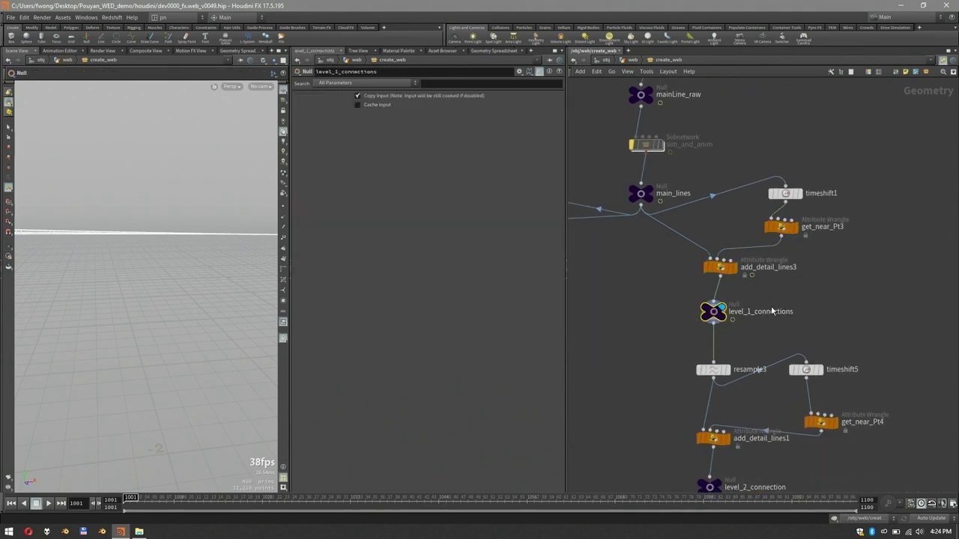
pyautogui.moveTo(219, 213)
pyautogui.mouseDown()
pyautogui.moveTo(132, 188)
pyautogui.moveTo(229, 214)
pyautogui.moveTo(216, 201)
pyautogui.mouseUp()
pyautogui.moveTo(768, 300); pyautogui.dragTo(752, 198, button='middle')
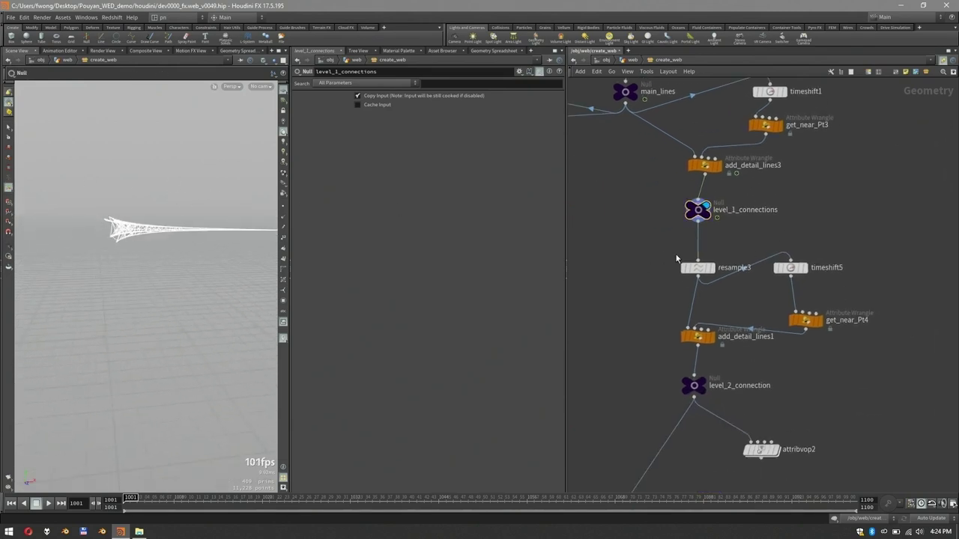
# Step: Display the resample3 node with its parameters and examine the resampled web at its open end
pyautogui.moveTo(658, 244); pyautogui.dragTo(713, 284)
pyautogui.click(712, 268)
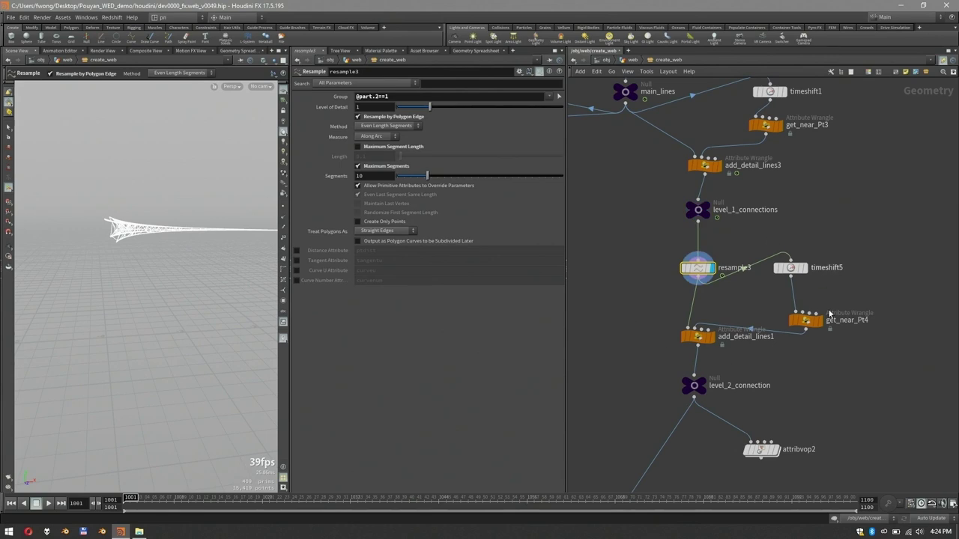
pyautogui.press('space')
pyautogui.moveTo(99, 224); pyautogui.dragTo(192, 207)
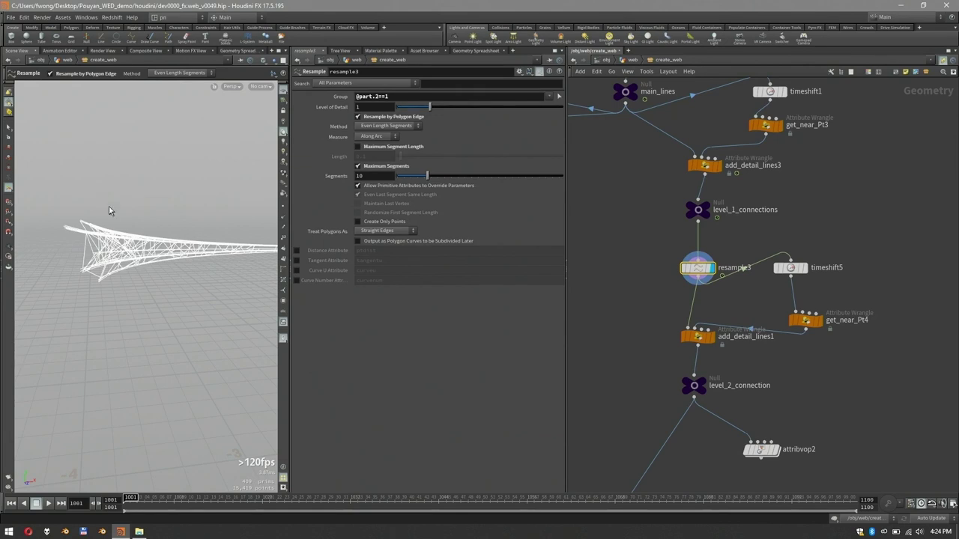
pyautogui.press('Escape')
pyautogui.moveTo(124, 214); pyautogui.dragTo(307, 203)
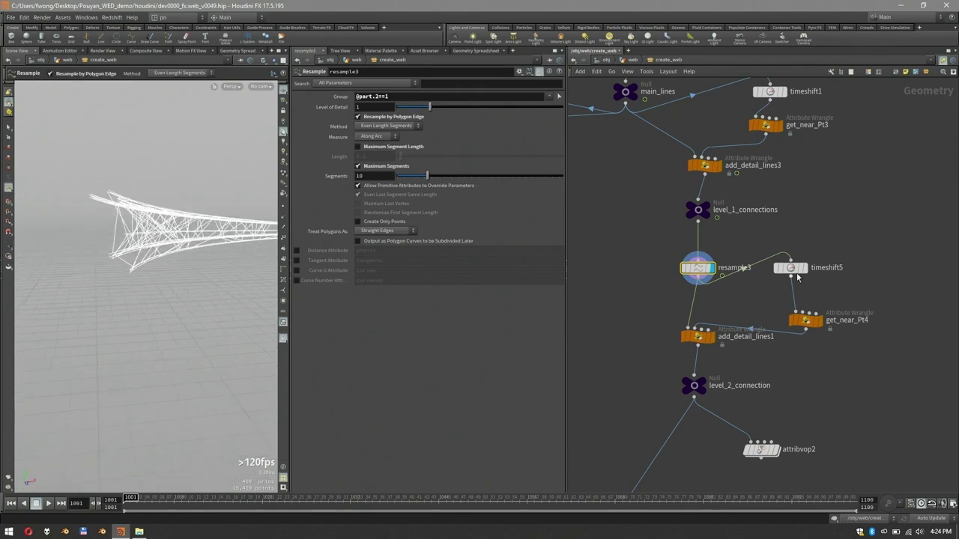
# Step: Turn on point display to examine the resampled connection lines up close, and bypass resample3 for comparison
pyautogui.click(284, 206)
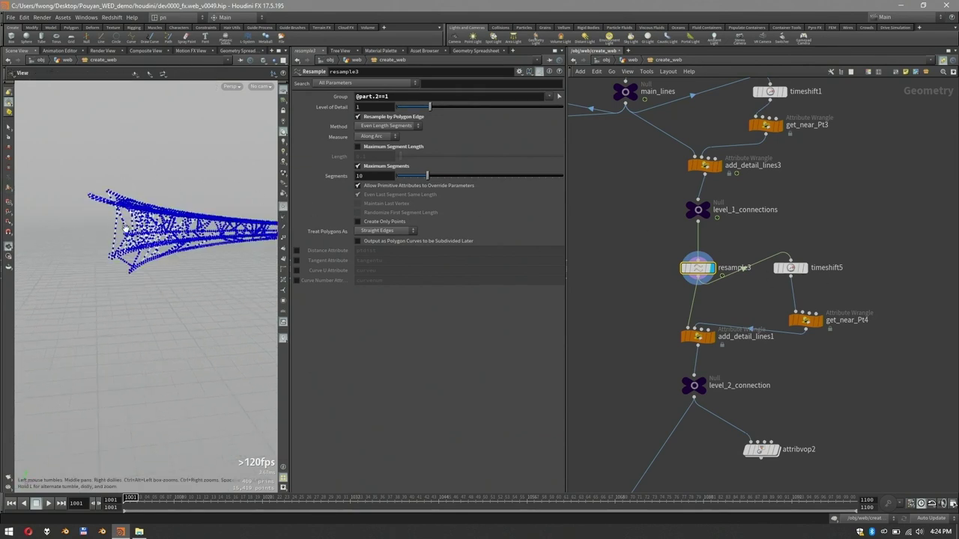
pyautogui.keyDown('alt'); pyautogui.moveTo(105, 187); pyautogui.dragTo(215, 210, button='right'); pyautogui.keyUp('alt')
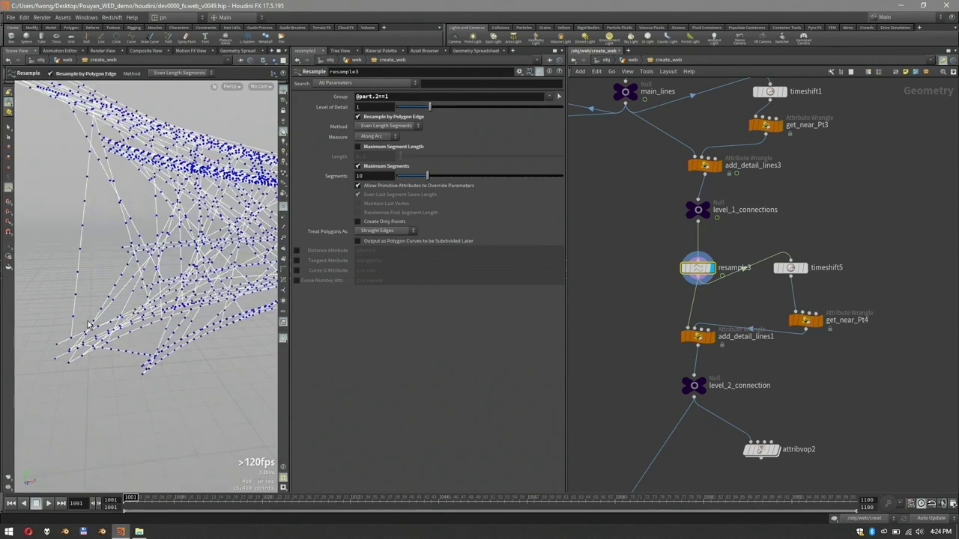
pyautogui.keyDown('alt'); pyautogui.moveTo(87, 323); pyautogui.dragTo(103, 335, button='right'); pyautogui.keyUp('alt')
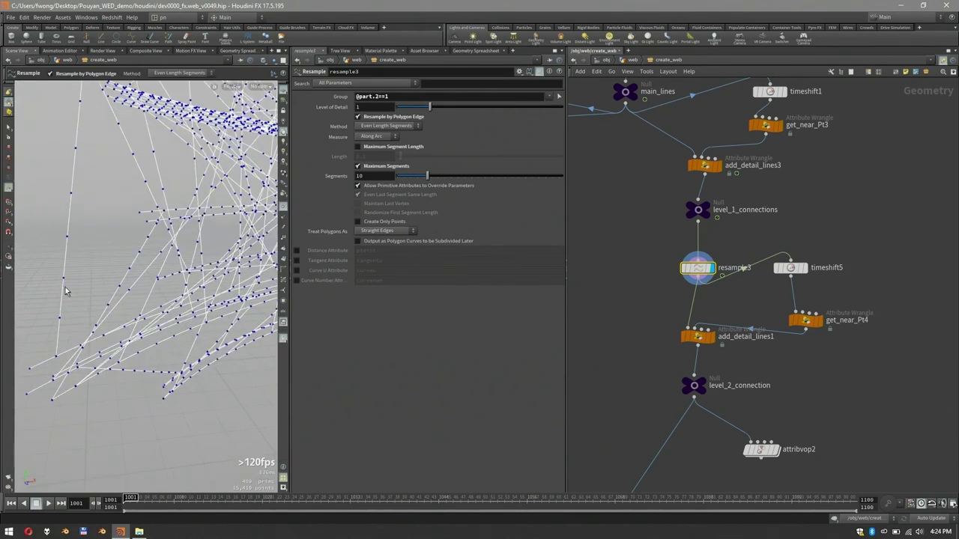
pyautogui.press('q')
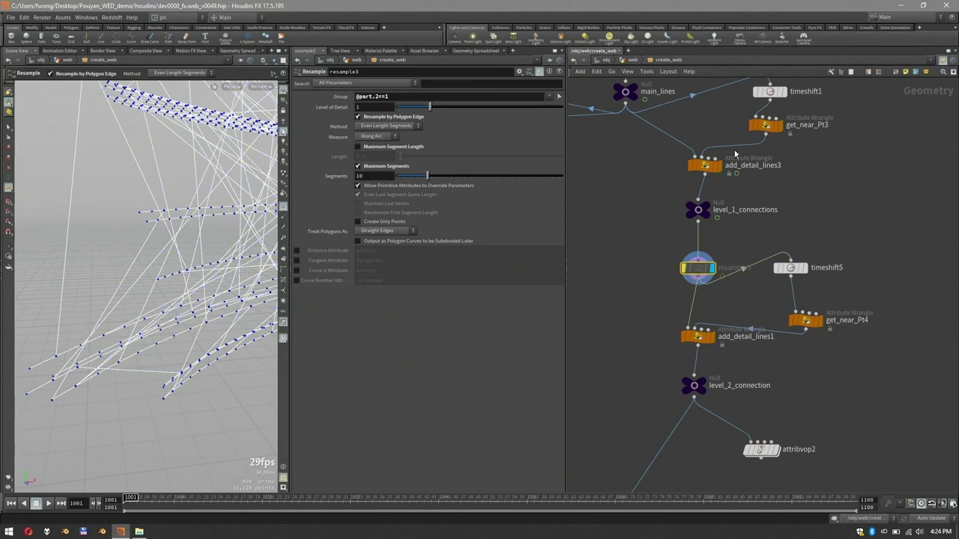
# Step: Make add_detail_lines1 the displayed node, hide the points and show the wrangle's code and parameters
pyautogui.click(714, 342)
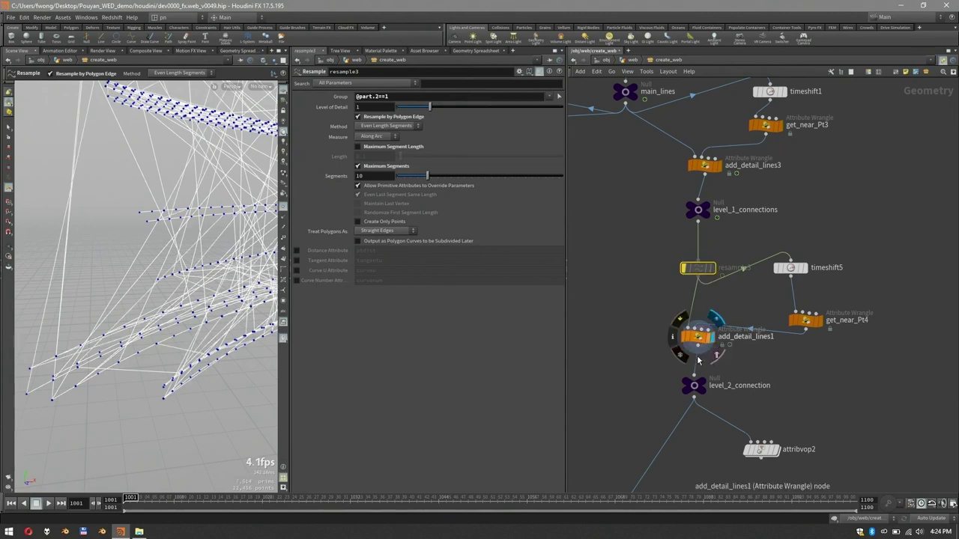
pyautogui.click(282, 210)
pyautogui.keyDown('alt'); pyautogui.moveTo(238, 186); pyautogui.dragTo(139, 187, button='right'); pyautogui.keyUp('alt')
pyautogui.keyDown('alt'); pyautogui.moveTo(139, 187); pyautogui.dragTo(174, 191); pyautogui.keyUp('alt')
pyautogui.click(699, 337)
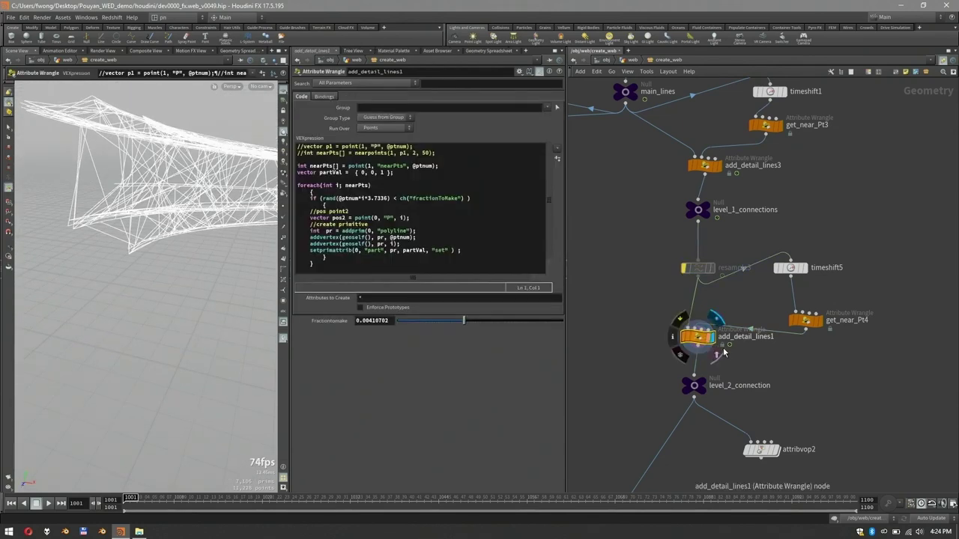
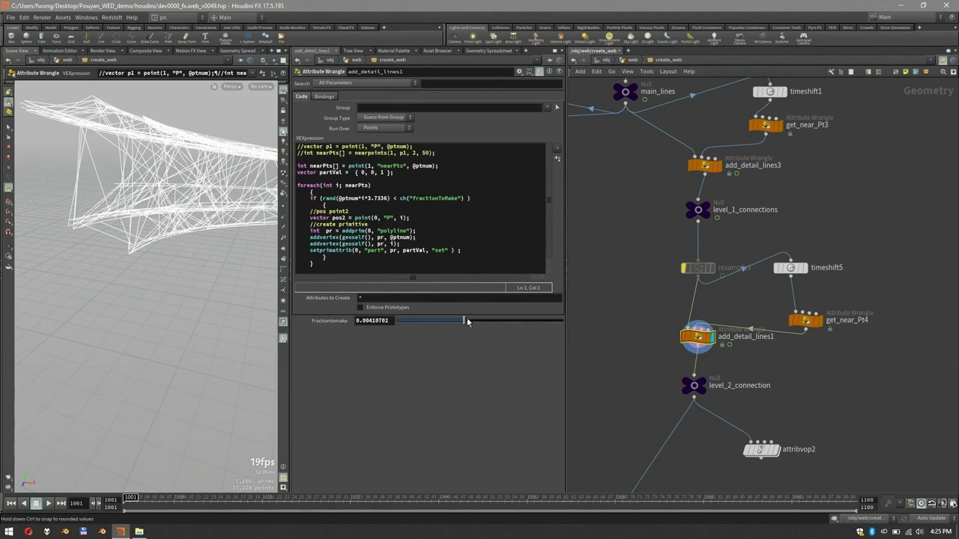
# Step: Try raising Fractiontomake to 0.0233658 on add_detail_lines1, and undo the change
pyautogui.moveTo(467, 322); pyautogui.dragTo(494, 322)
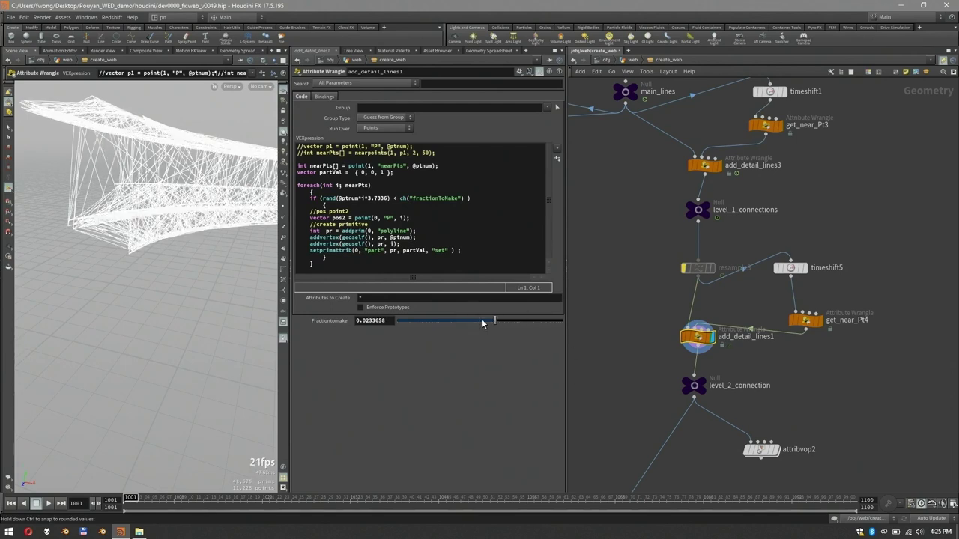
pyautogui.hotkey('ctrl', 'z')
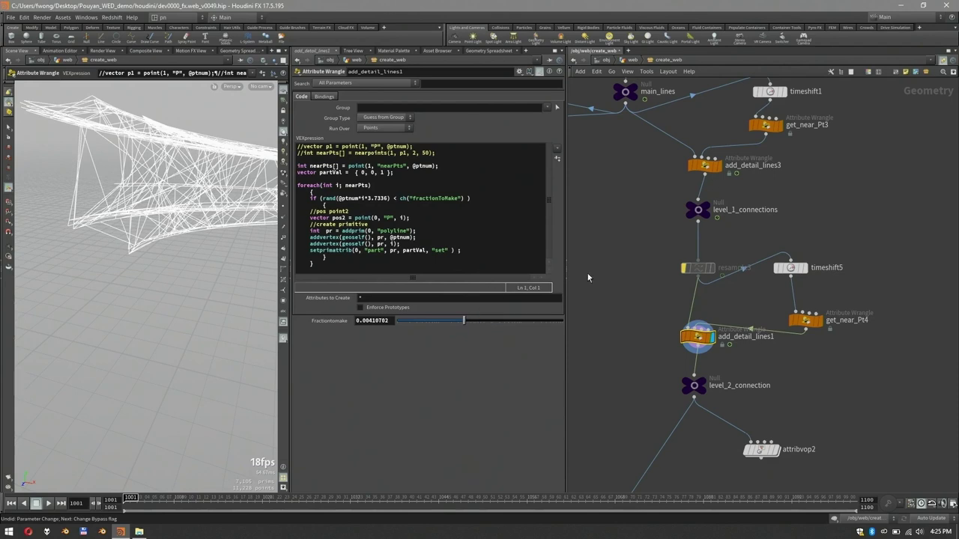
# Step: Re-enable resample3 to compare the second-level connections from add_detail_lines1, and bypass it again
pyautogui.moveTo(873, 239); pyautogui.dragTo(711, 337)
pyautogui.click(684, 268)
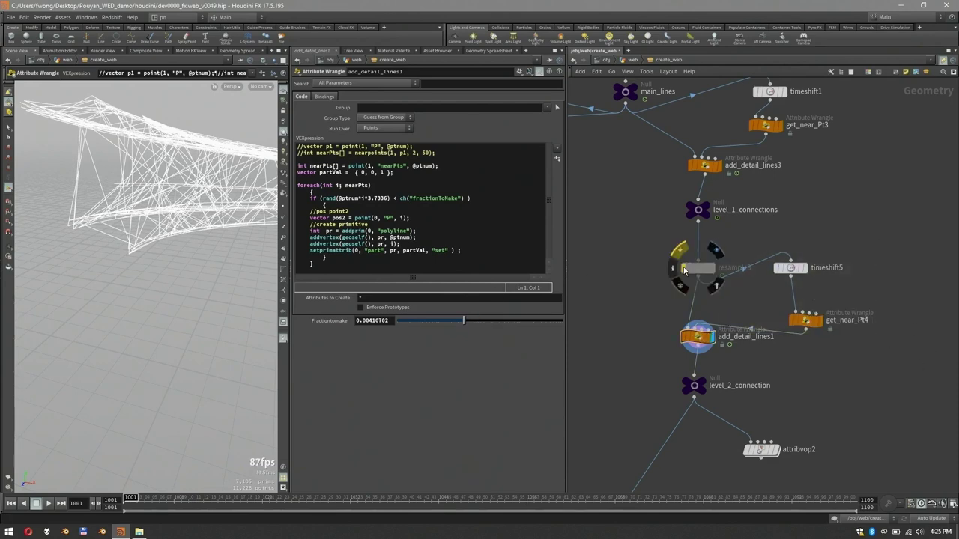
pyautogui.press('s')
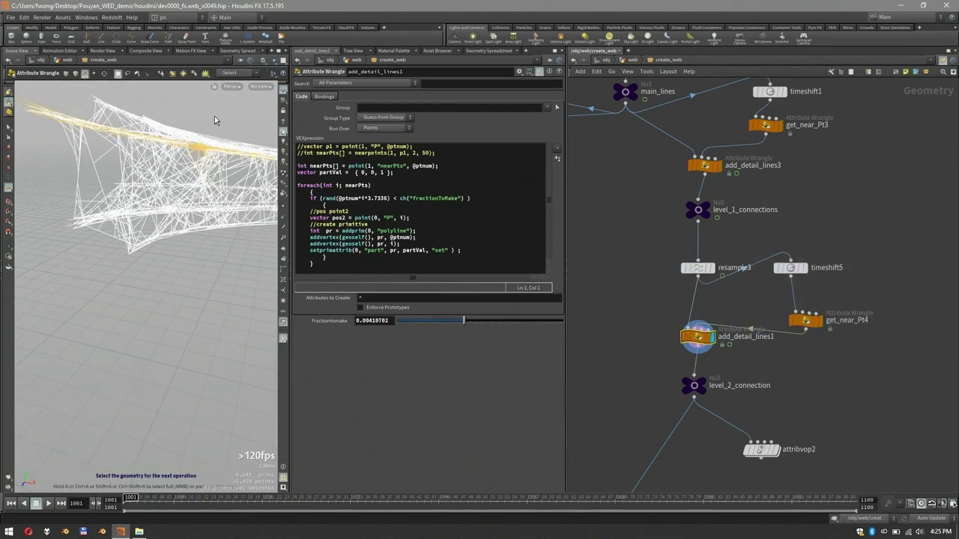
pyautogui.keyDown('alt'); pyautogui.moveTo(209, 124); pyautogui.dragTo(132, 146, button='right'); pyautogui.keyUp('alt')
pyautogui.moveTo(165, 139); pyautogui.dragTo(142, 156)
pyautogui.click(669, 267)
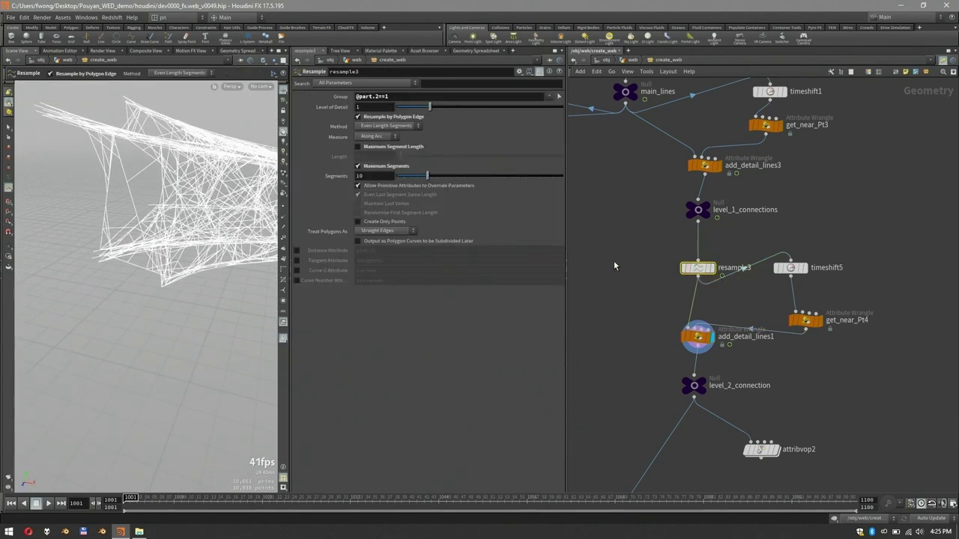
pyautogui.click(712, 268)
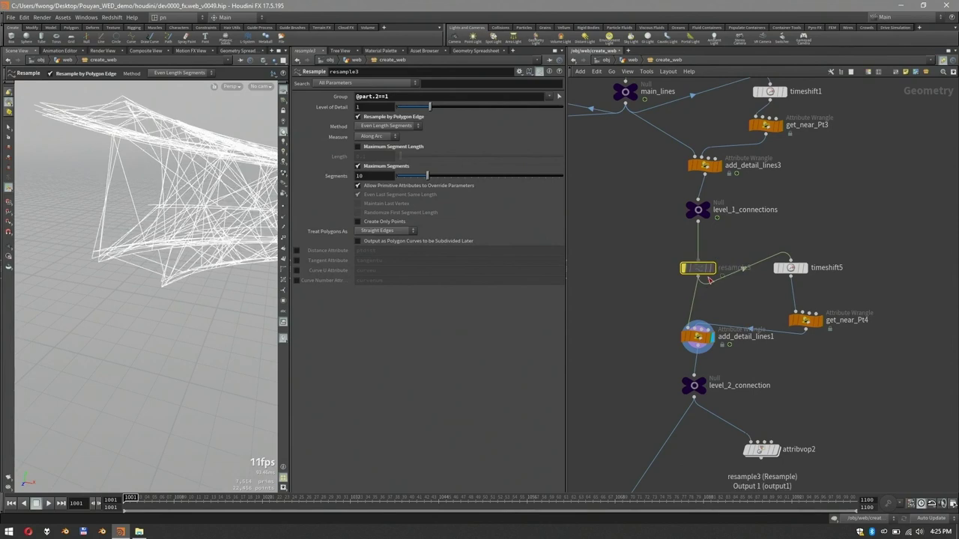
# Step: Rearrange the second-level nodes, moving level_2_connection and attribvop2 farther down and shifting resample3 and timeshift5 apart
pyautogui.moveTo(871, 347); pyautogui.dragTo(836, 284, button='middle')
pyautogui.scroll(-1, 836, 284)
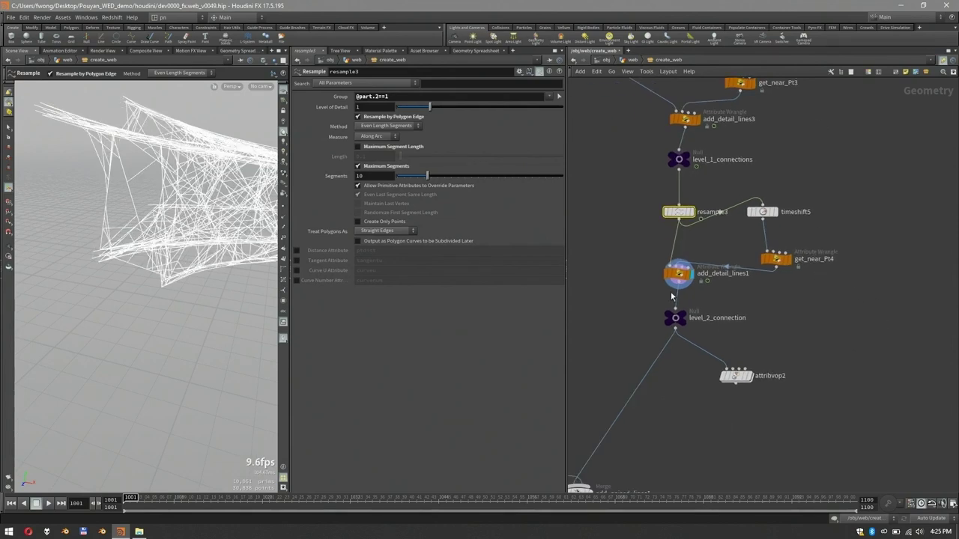
pyautogui.moveTo(675, 320); pyautogui.dragTo(670, 347)
pyautogui.moveTo(737, 377); pyautogui.dragTo(728, 430)
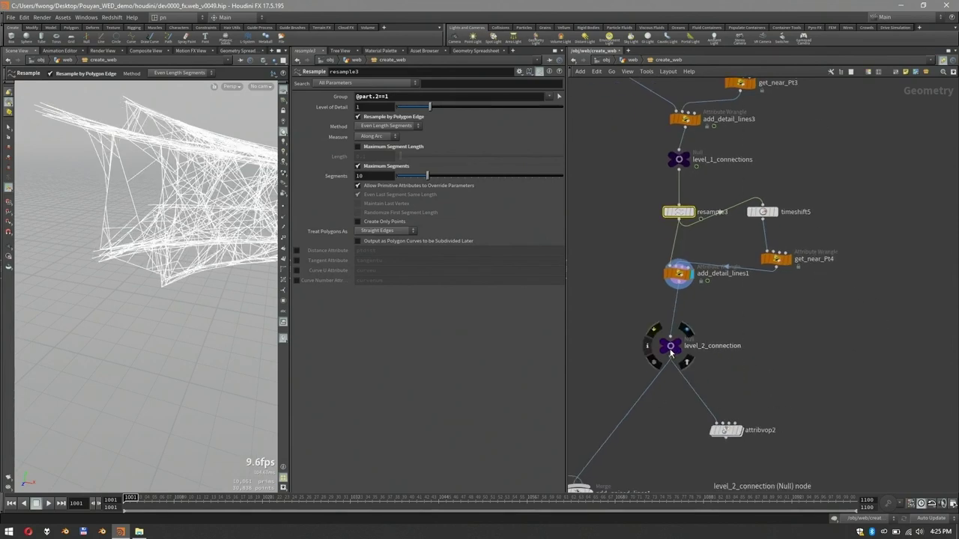
pyautogui.moveTo(670, 346); pyautogui.dragTo(666, 367)
pyautogui.moveTo(824, 332); pyautogui.dragTo(643, 204)
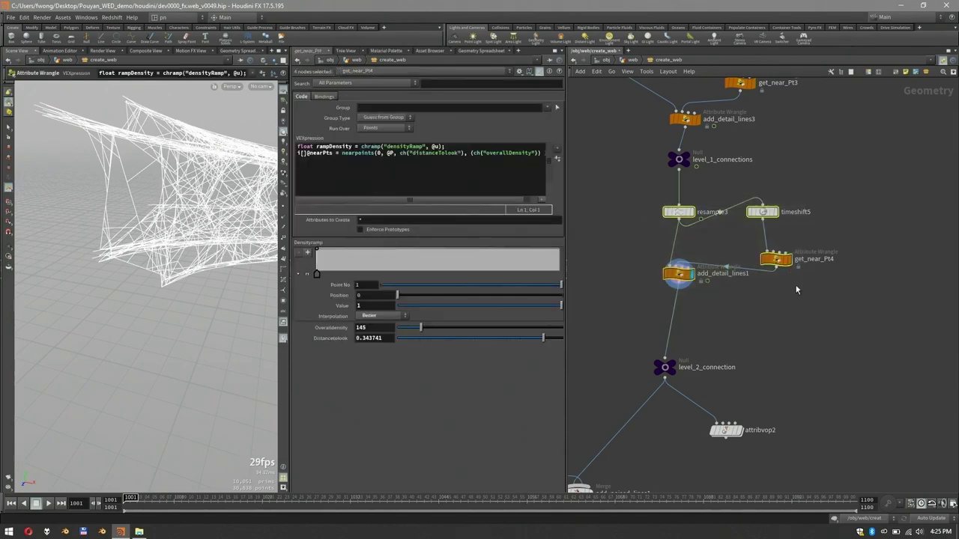
pyautogui.moveTo(839, 327); pyautogui.dragTo(681, 210)
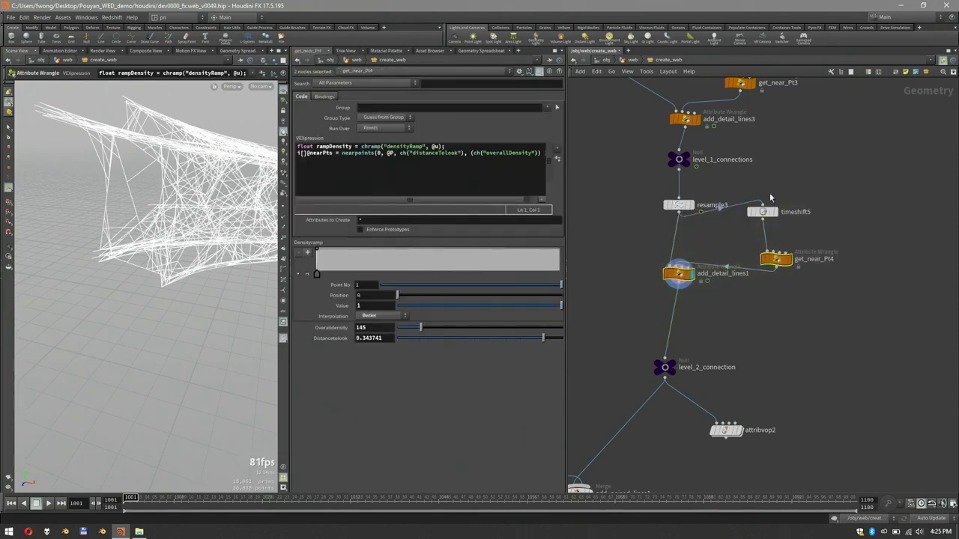
pyautogui.moveTo(765, 213); pyautogui.dragTo(763, 225)
# Step: Duplicate timeshift5, get_near_Pt4 and add_detail_lines1 as a group, and feed the copies from the output of add_detail_lines1
pyautogui.moveTo(820, 223); pyautogui.dragTo(653, 282)
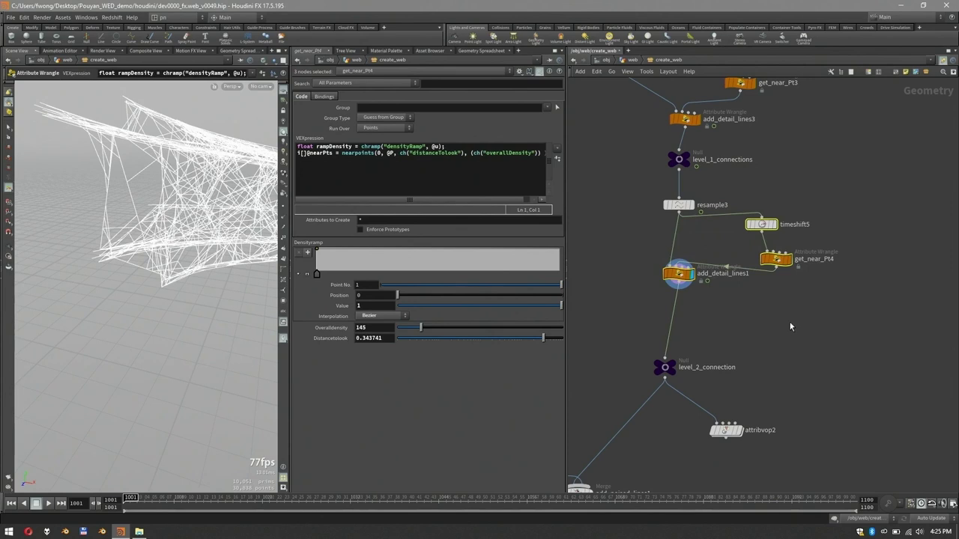
pyautogui.hotkey('ctrl', 'c')
pyautogui.hotkey('ctrl', 'v')
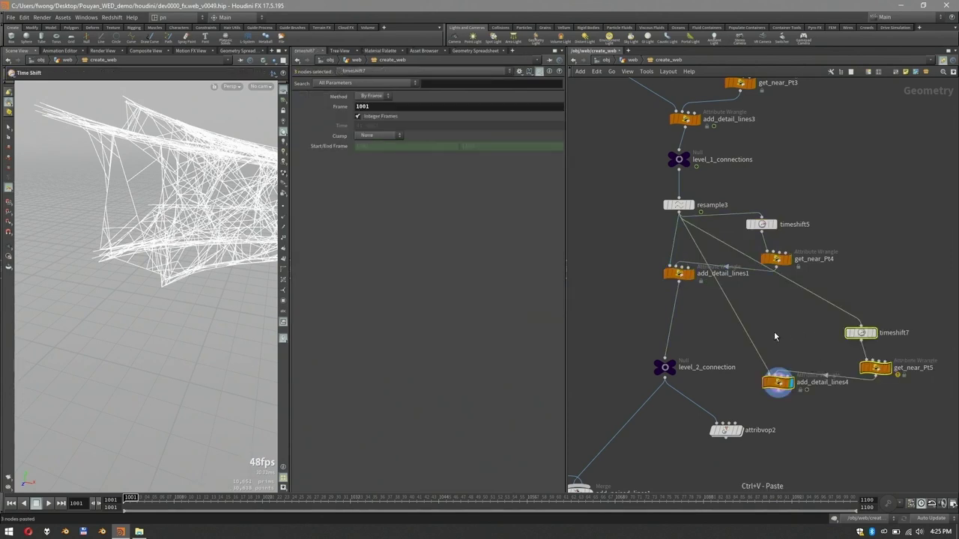
pyautogui.click(698, 307)
pyautogui.moveTo(679, 282); pyautogui.dragTo(859, 326)
# Step: Show the parameters of add_detail_lines4 and bypass it to compare the web with and without its connections
pyautogui.click(776, 383)
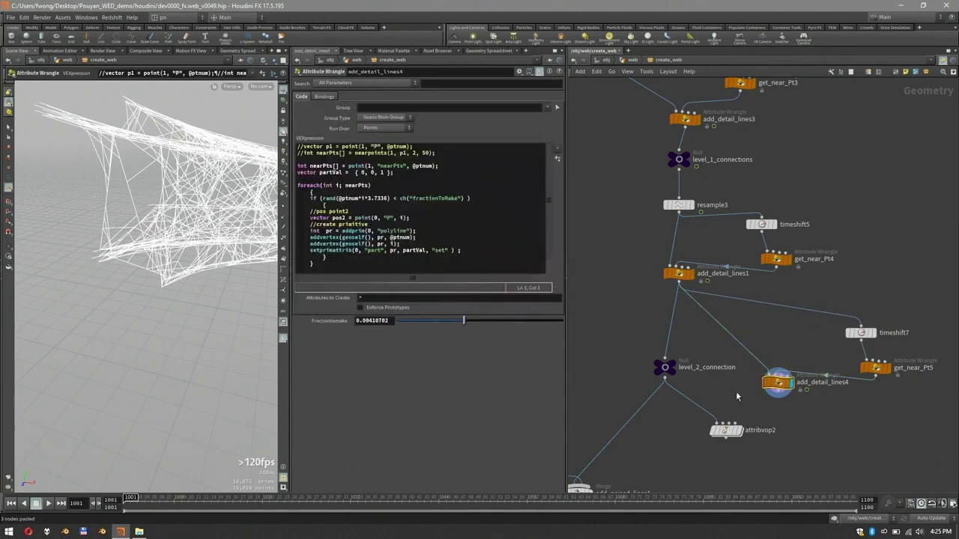
pyautogui.press('b')
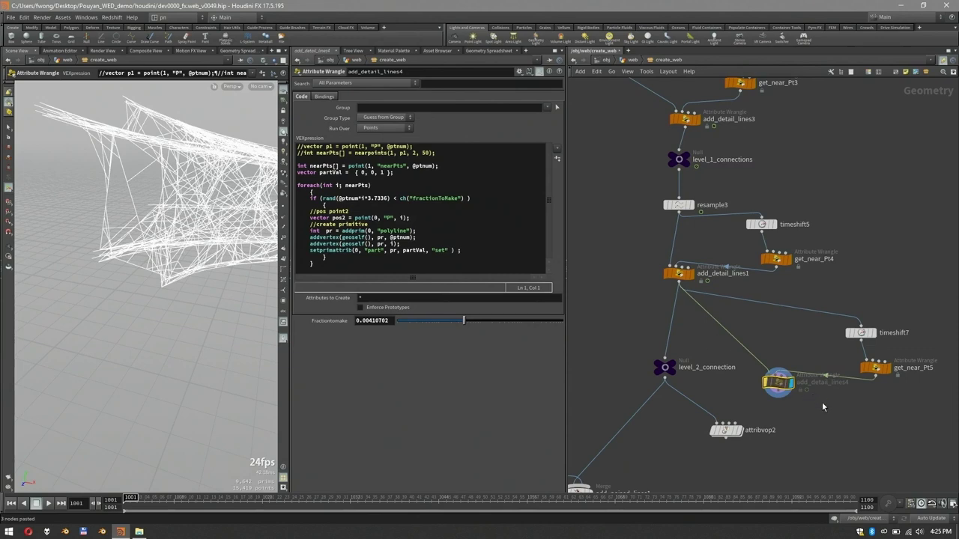
pyautogui.moveTo(772, 387)
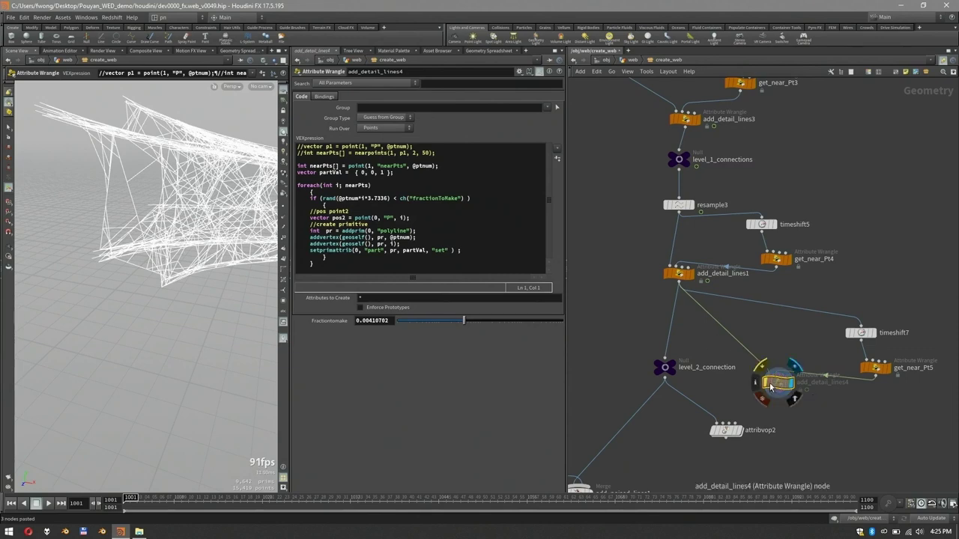
# Step: Duplicate resample3 and insert the copy between add_detail_lines1 and the timeshift7 and add_detail_lines4 branch
pyautogui.click(679, 203)
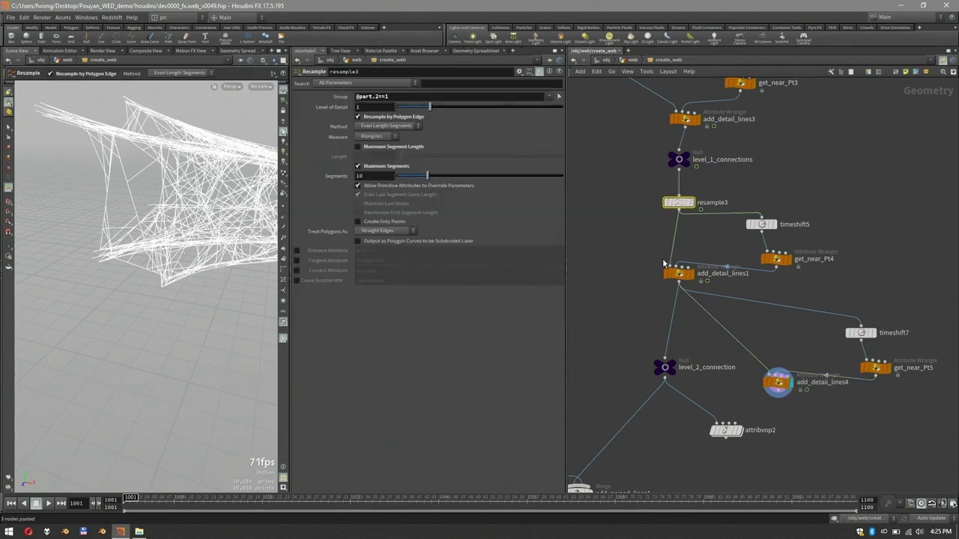
pyautogui.hotkey('ctrl', 'v')
pyautogui.moveTo(749, 326); pyautogui.dragTo(855, 322)
pyautogui.click(660, 321)
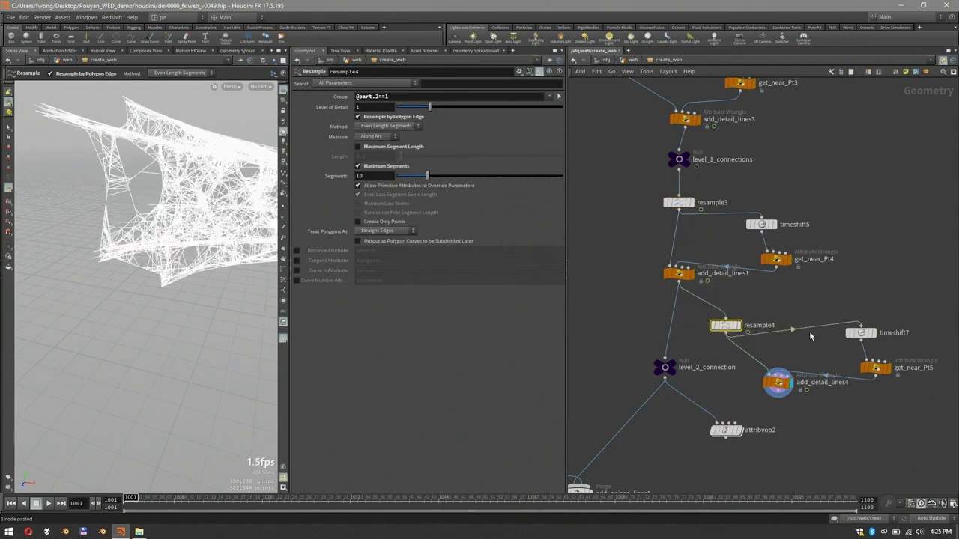
# Step: Select add_detail_lines4 and examine the denser third-level connections up close
pyautogui.click(777, 383)
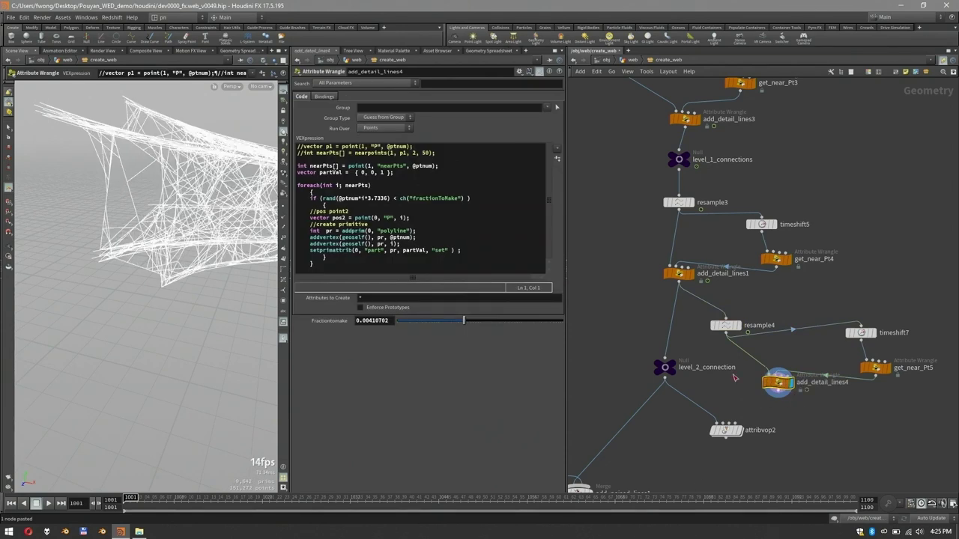
pyautogui.scroll(-5, 150, 195)
pyautogui.keyDown('alt'); pyautogui.moveTo(142, 162); pyautogui.dragTo(217, 160); pyautogui.keyUp('alt')
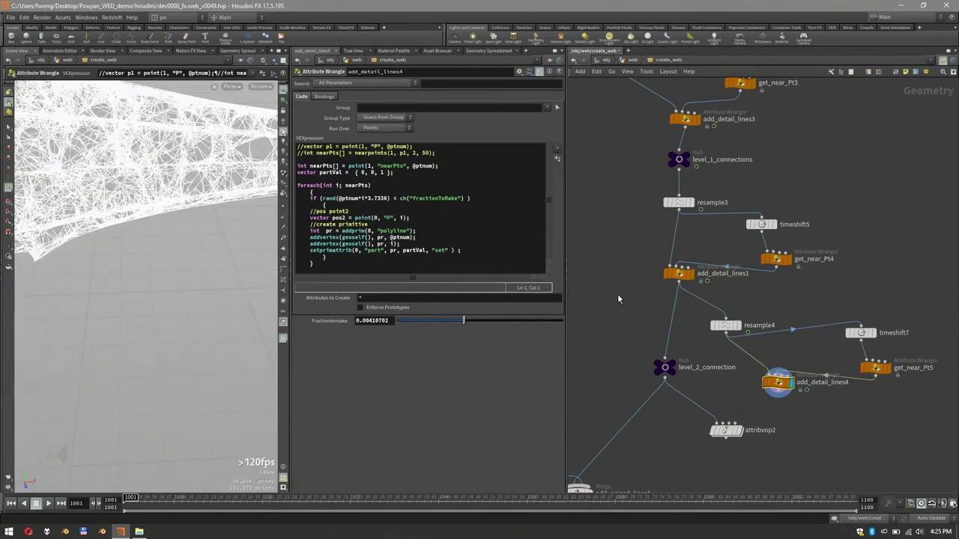
# Step: Display level_2_connection and view the whole web from farther away
pyautogui.scroll(1, 703, 319)
pyautogui.moveTo(703, 319); pyautogui.dragTo(740, 296, button='middle')
pyautogui.moveTo(721, 317); pyautogui.dragTo(682, 358)
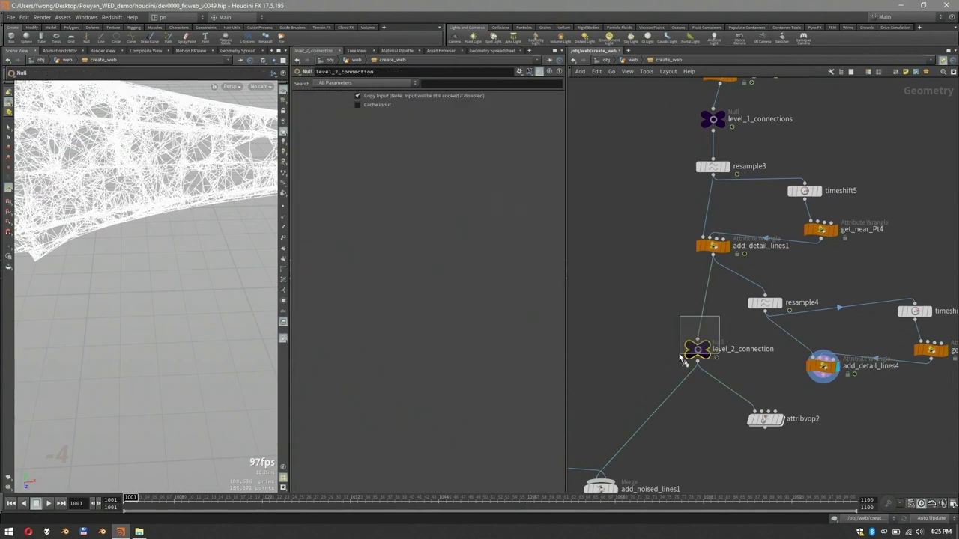
pyautogui.press('r')
pyautogui.moveTo(629, 361); pyautogui.dragTo(674, 360, button='middle')
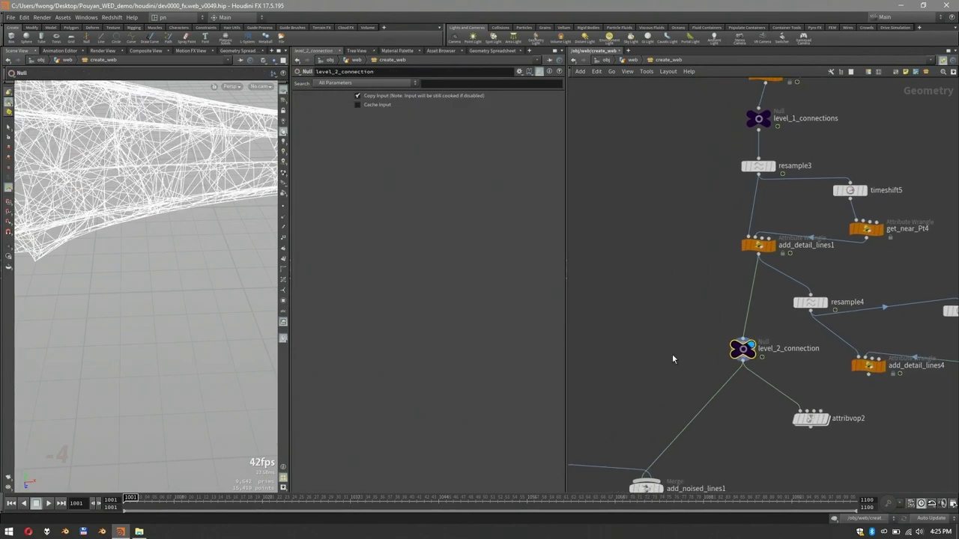
pyautogui.scroll(-5, 167, 186)
pyautogui.keyDown('alt'); pyautogui.moveTo(167, 187); pyautogui.dragTo(197, 206, button='middle'); pyautogui.keyUp('alt')
pyautogui.moveTo(197, 206); pyautogui.dragTo(153, 180)
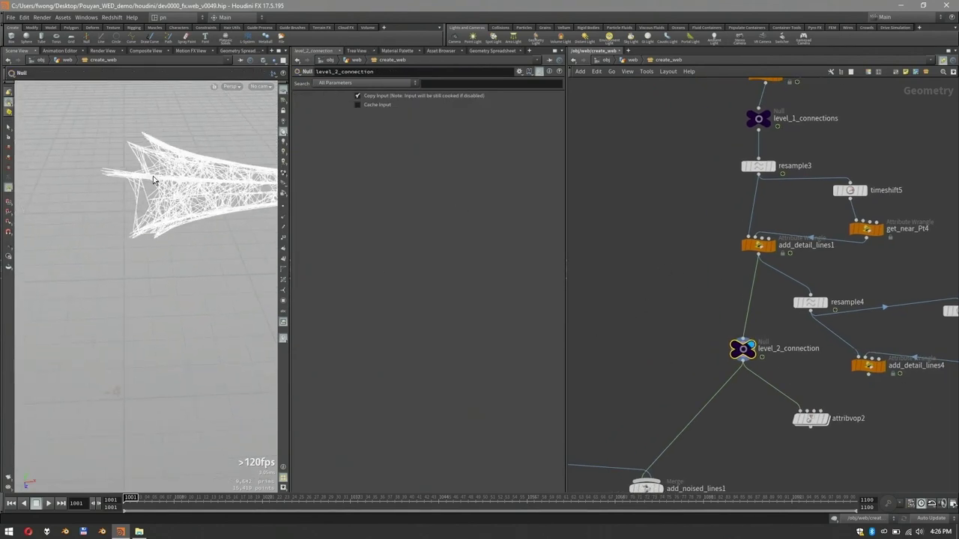
# Step: Locate the side branch in the create_web network and display the side_web null on its own
pyautogui.scroll(-2, 704, 285)
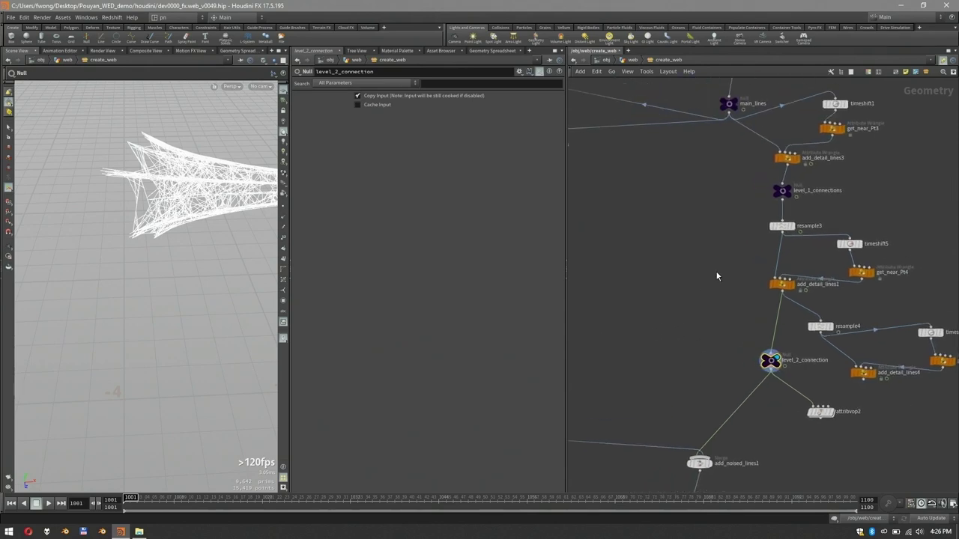
pyautogui.scroll(-8, 740, 246)
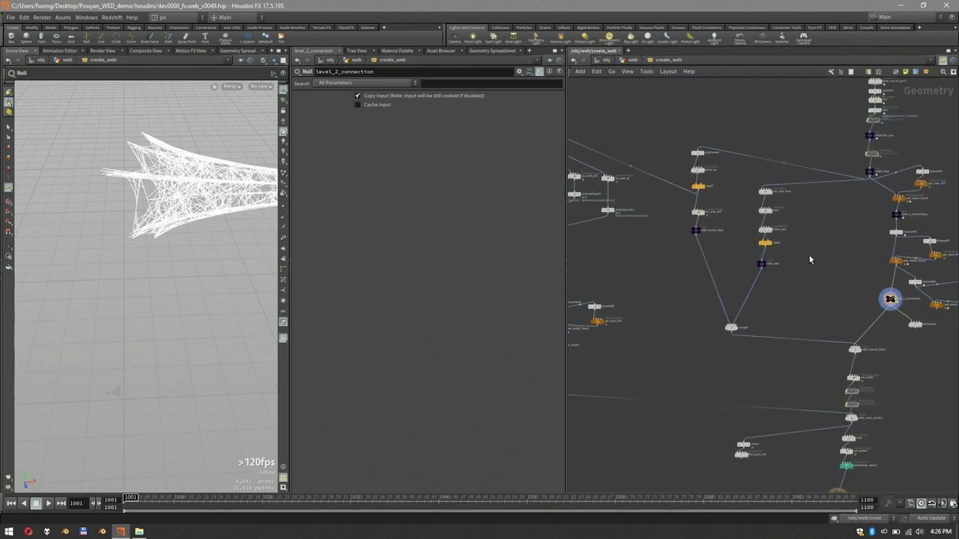
pyautogui.moveTo(809, 256); pyautogui.dragTo(833, 241, button='middle')
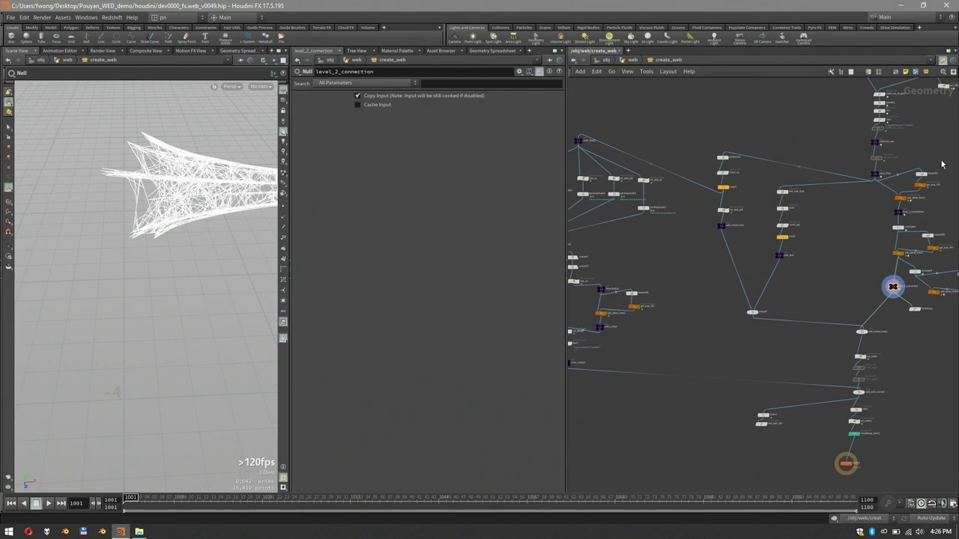
pyautogui.scroll(2, 900, 321)
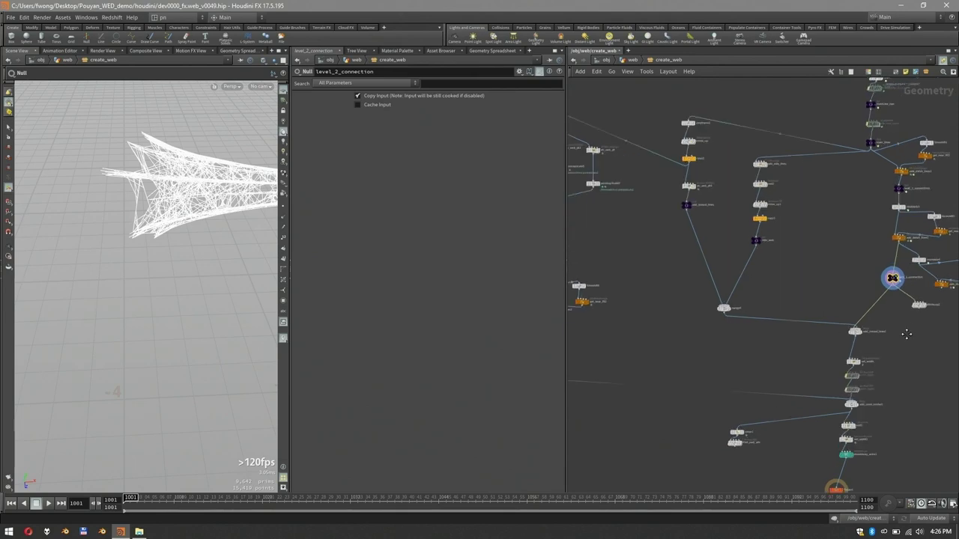
pyautogui.moveTo(797, 245); pyautogui.dragTo(750, 225)
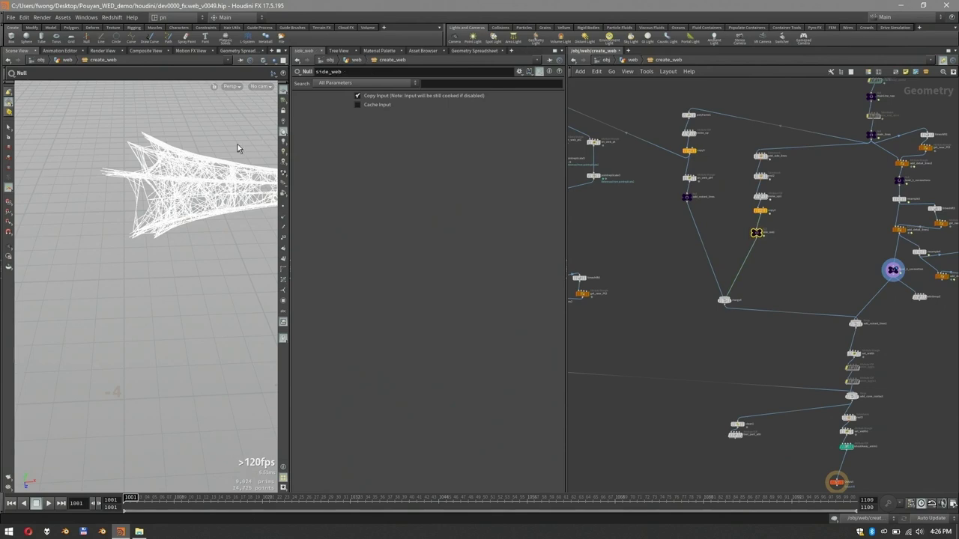
pyautogui.keyDown('alt'); pyautogui.moveTo(238, 147); pyautogui.dragTo(164, 199); pyautogui.keyUp('alt')
pyautogui.keyDown('alt'); pyautogui.scroll(3, 165, 200); pyautogui.keyUp('alt')
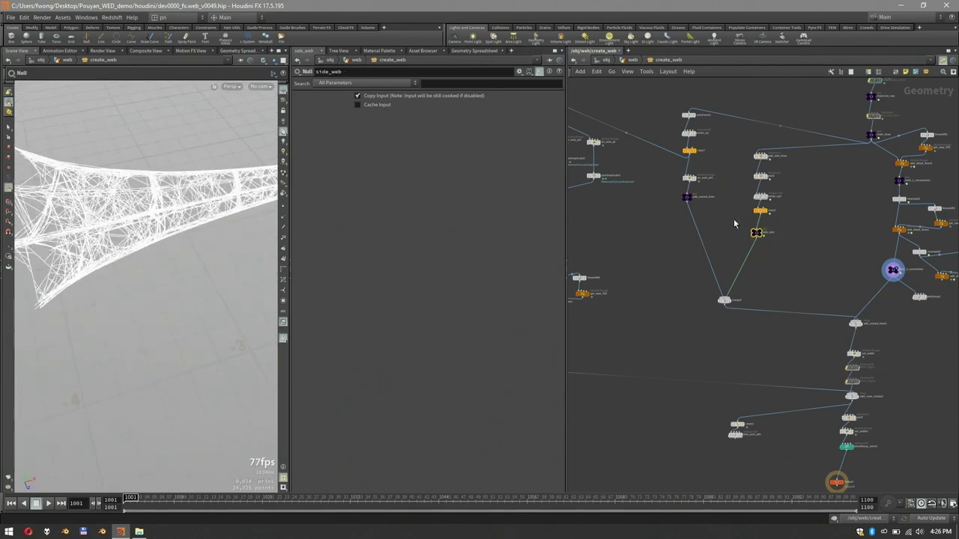
pyautogui.hotkey('shift', 'e')
pyautogui.click(765, 239)
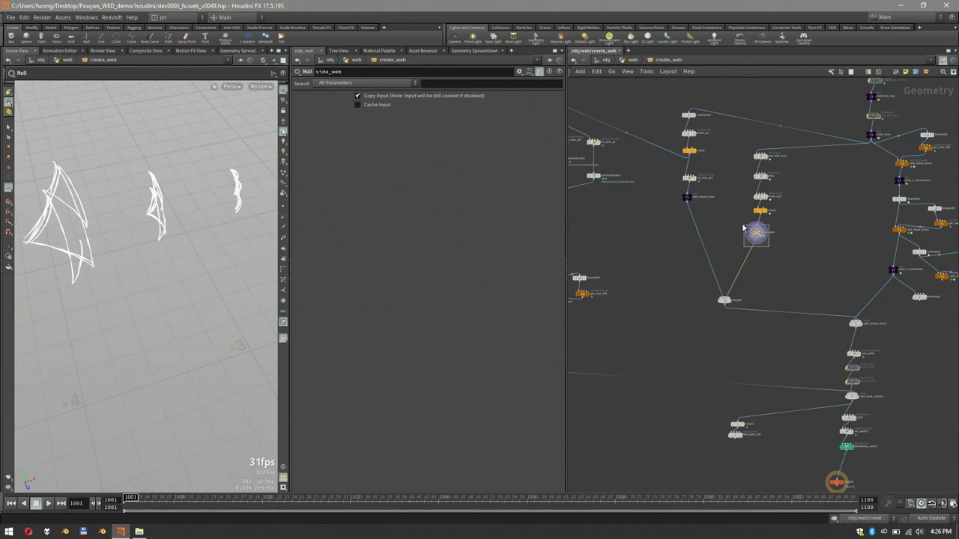
# Step: Display main_lines and preview the add_side_lines result over it for comparison
pyautogui.scroll(3, 792, 169)
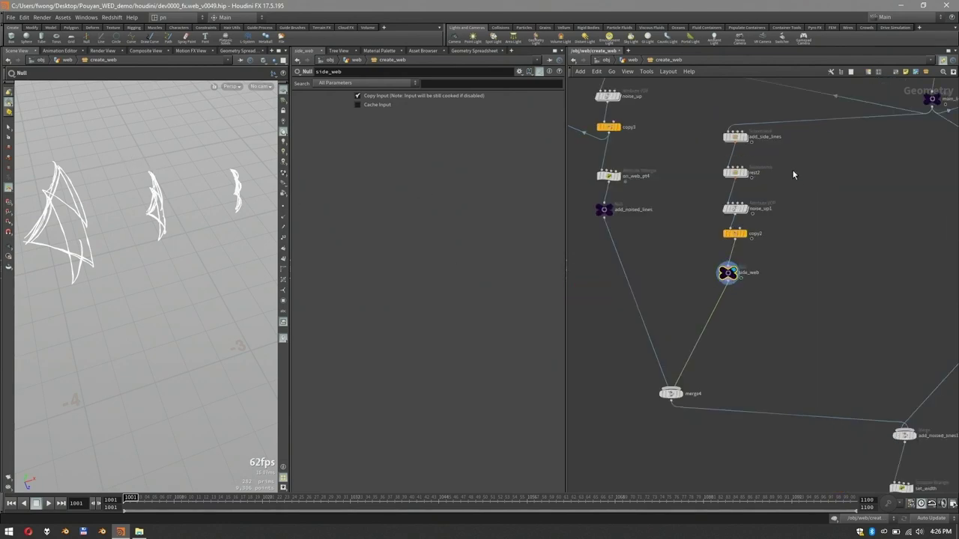
pyautogui.moveTo(865, 217); pyautogui.dragTo(804, 241, button='middle')
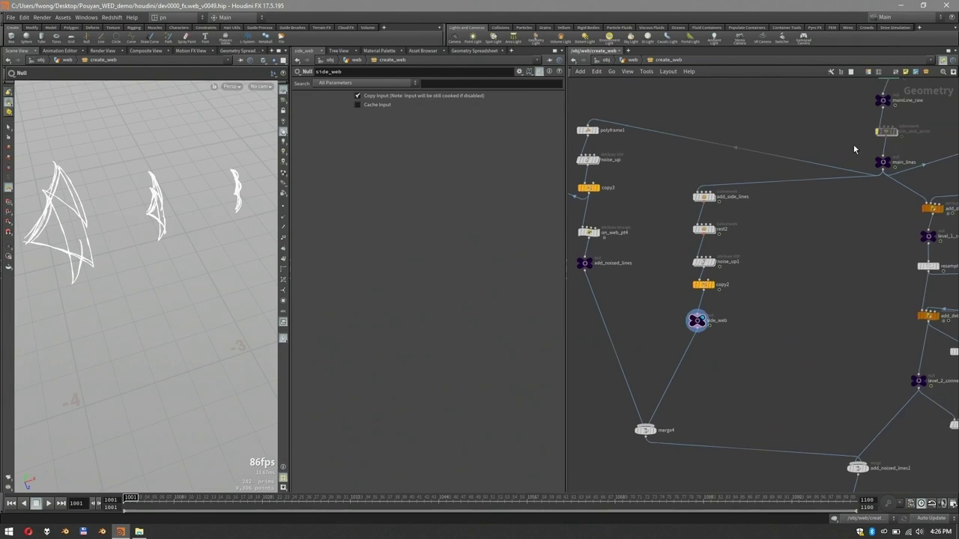
pyautogui.click(889, 162)
pyautogui.press('r')
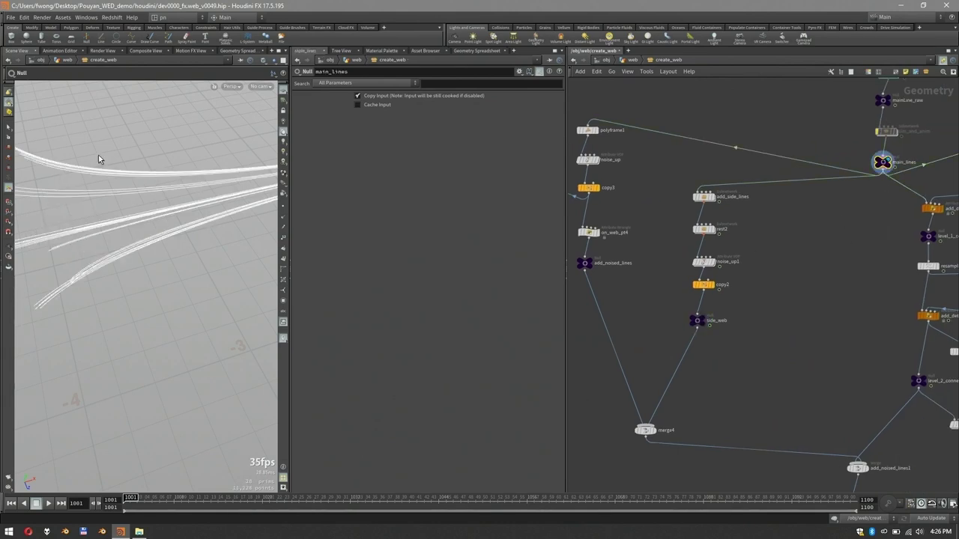
pyautogui.click(715, 201)
pyautogui.press('r')
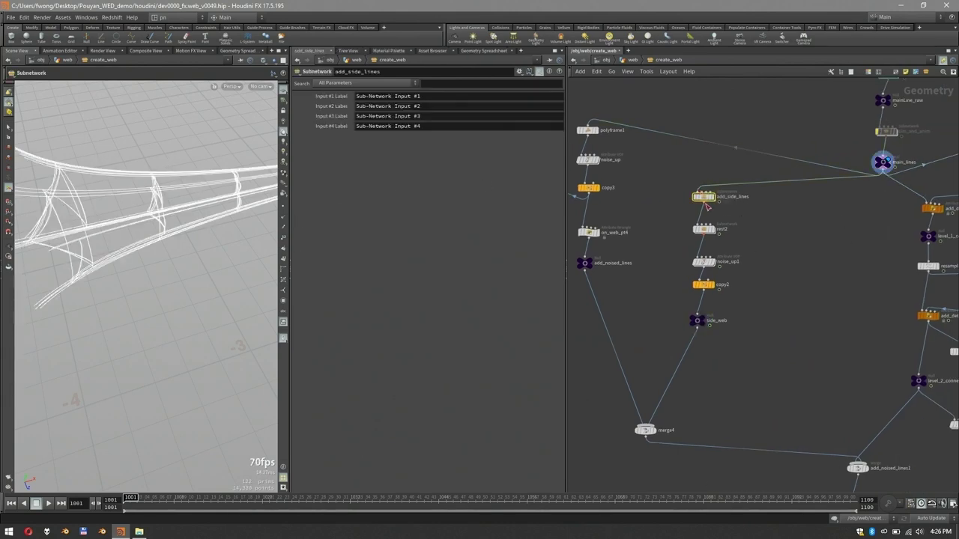
# Step: Enter the add_side_lines subnetwork and display the Null that follows cache1
pyautogui.press('Return')
pyautogui.scroll(3, 802, 198)
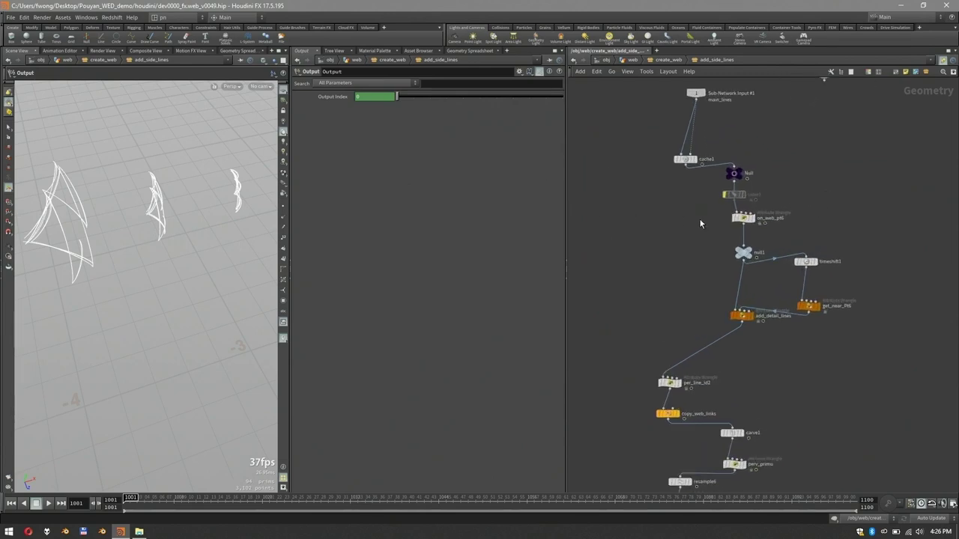
pyautogui.moveTo(700, 221); pyautogui.dragTo(716, 223, button='middle')
pyautogui.keyDown('alt'); pyautogui.moveTo(177, 151); pyautogui.dragTo(179, 166, button='right'); pyautogui.keyUp('alt')
pyautogui.moveTo(180, 165); pyautogui.dragTo(212, 185)
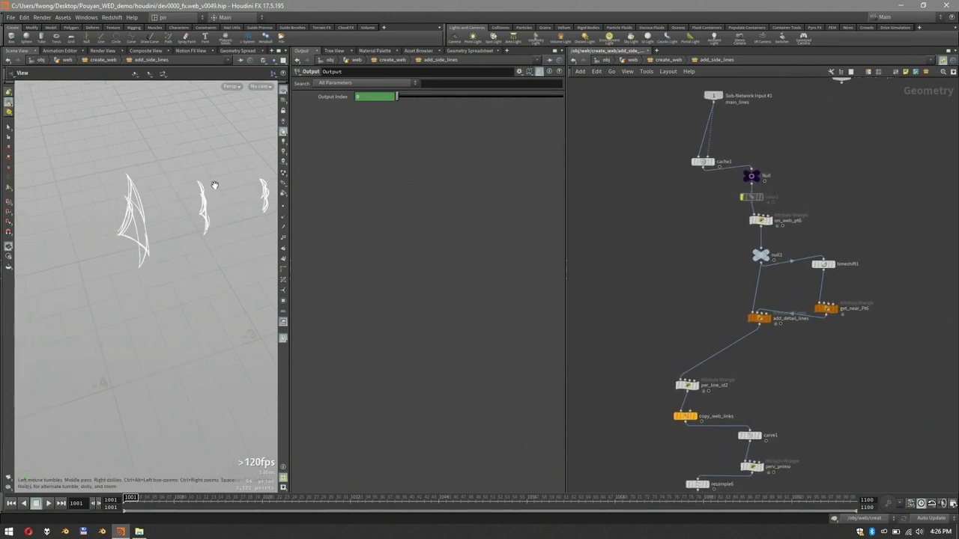
pyautogui.click(750, 177)
pyautogui.click(752, 186)
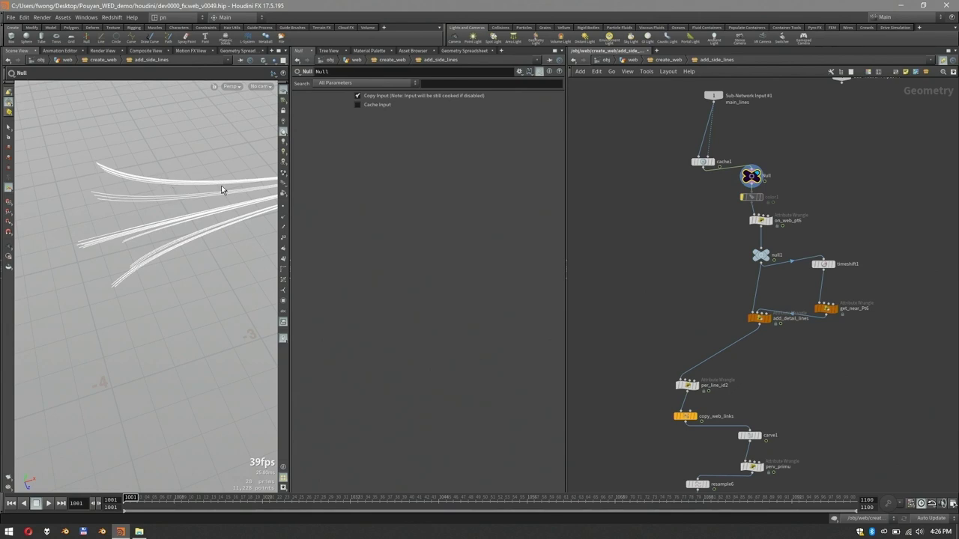
# Step: Preview copy_web_links over the main lines, and inspect the near-point branch from null1 and timeshift1's parameters
pyautogui.moveTo(682, 292); pyautogui.dragTo(672, 230, button='middle')
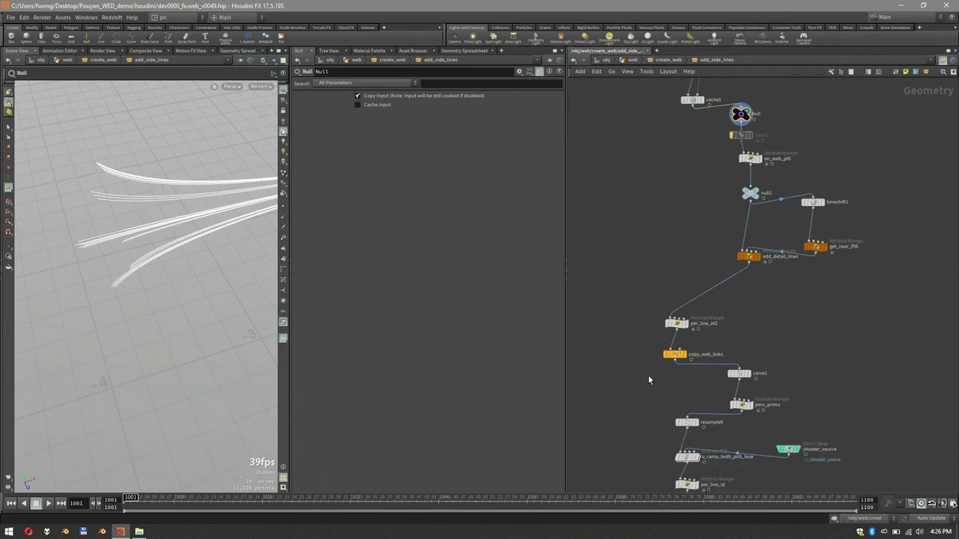
pyautogui.click(674, 354)
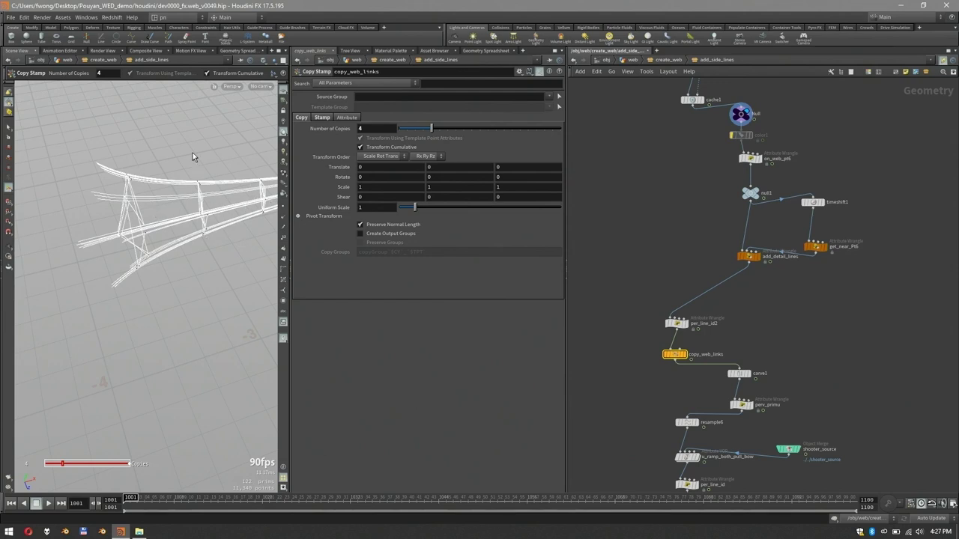
pyautogui.scroll(3, 774, 232)
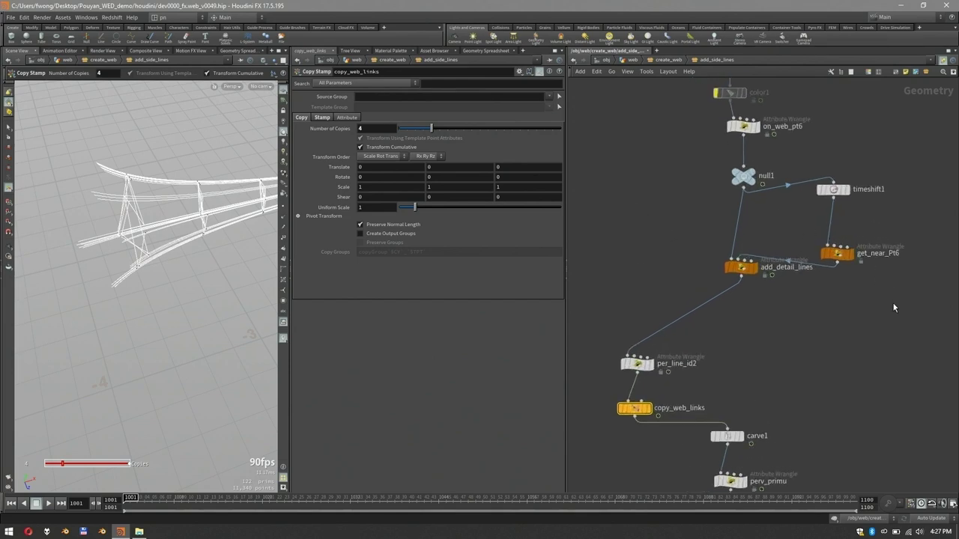
pyautogui.moveTo(891, 302); pyautogui.dragTo(692, 170)
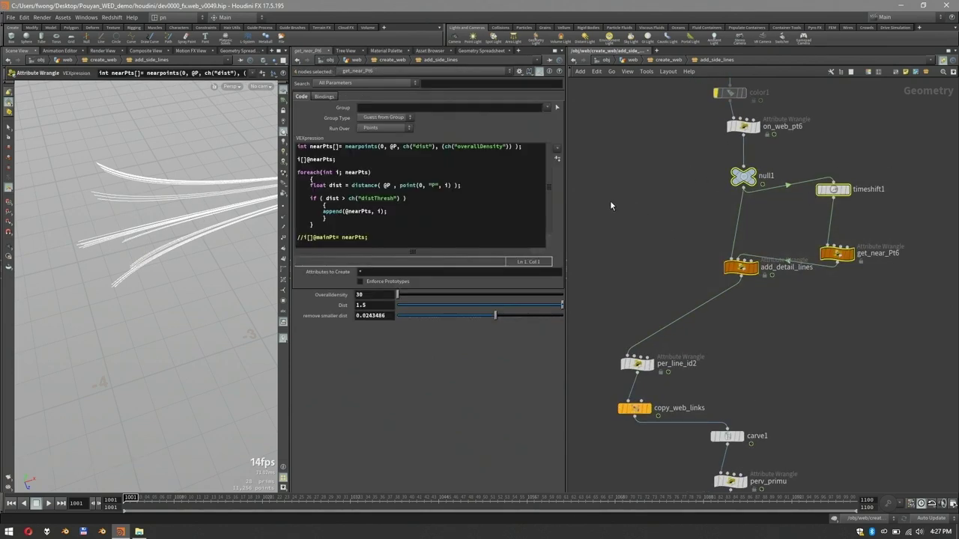
pyautogui.click(816, 190)
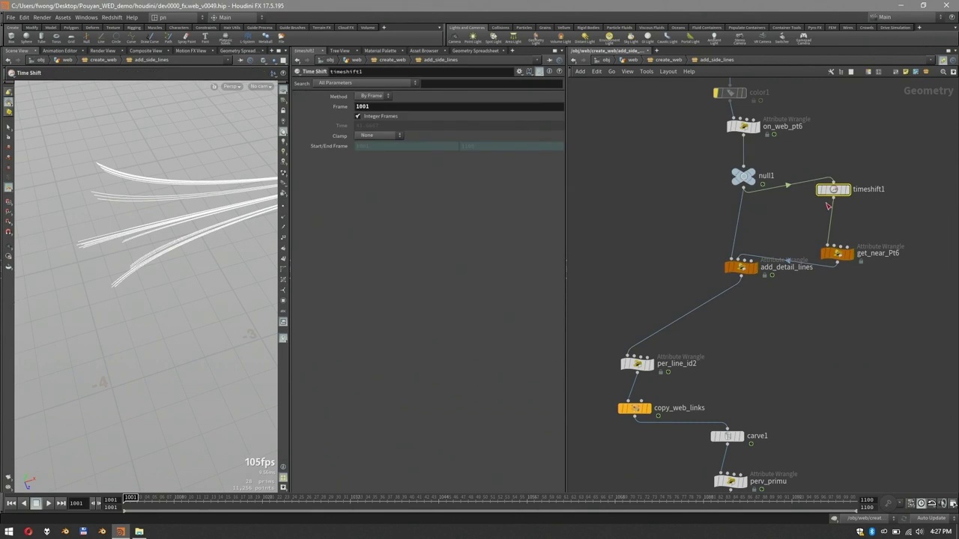
# Step: Display add_detail_lines on its own, frame its lines in the viewport and examine its VEX code
pyautogui.click(839, 253)
pyautogui.moveTo(789, 280); pyautogui.dragTo(708, 241)
pyautogui.click(756, 268)
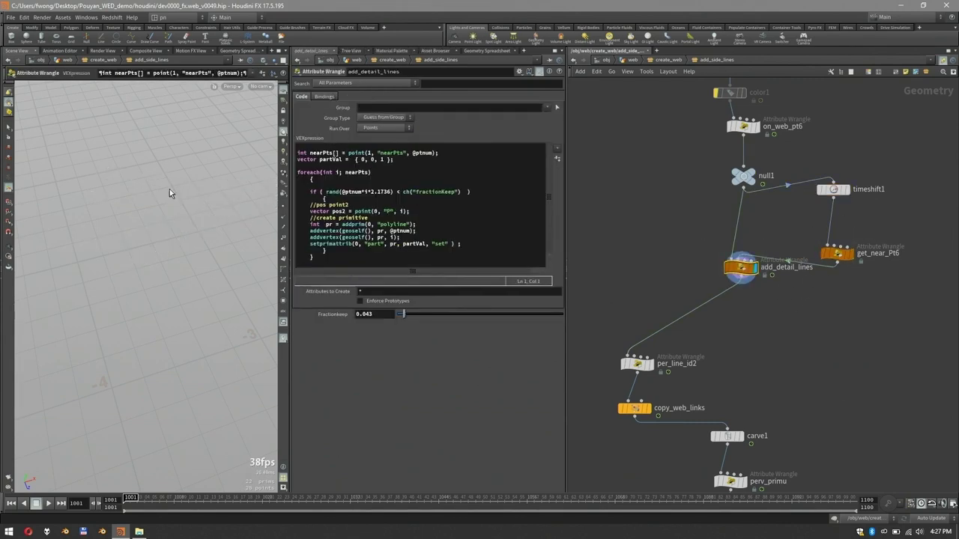
pyautogui.hotkey('space', 'g')
pyautogui.keyDown('alt'); pyautogui.moveTo(205, 191); pyautogui.dragTo(197, 217); pyautogui.keyUp('alt')
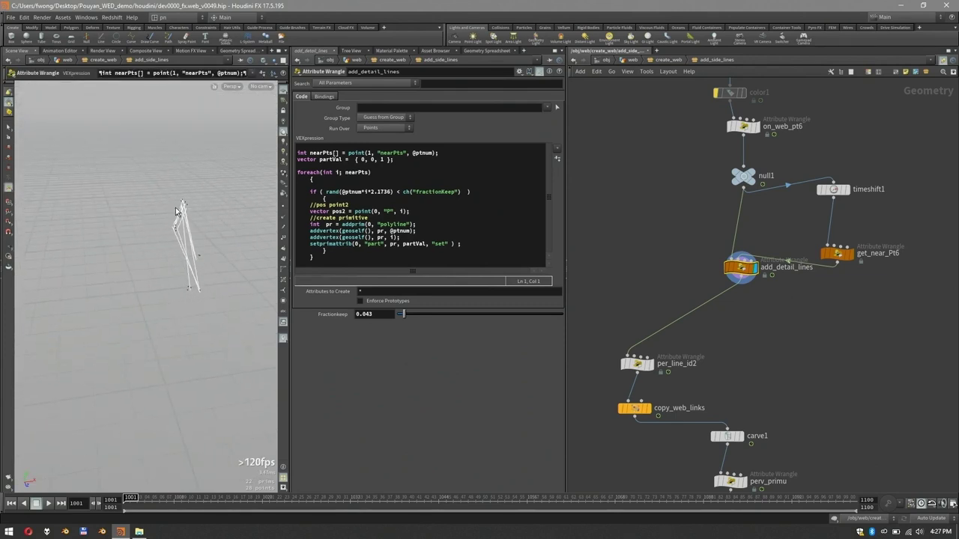
# Step: Display copy_web_links and examine its number of copies and the cy stamp variable
pyautogui.scroll(-1, 800, 323)
pyautogui.moveTo(800, 323); pyautogui.dragTo(846, 298, button='middle')
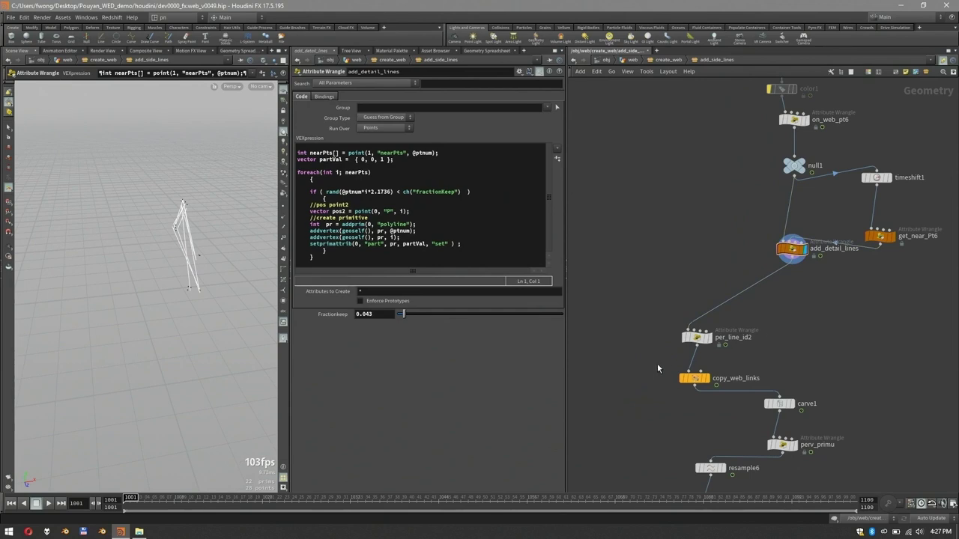
pyautogui.click(693, 379)
pyautogui.click(708, 380)
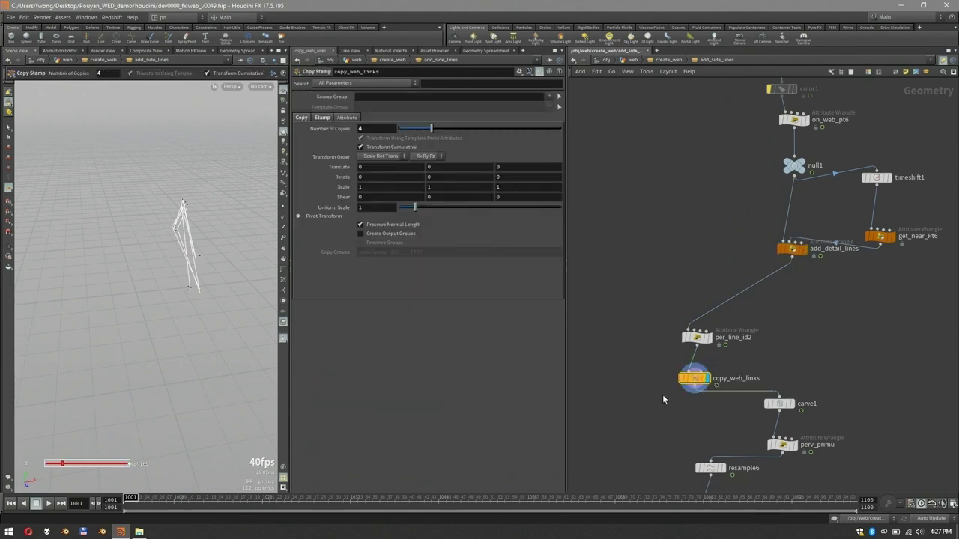
pyautogui.click(627, 72)
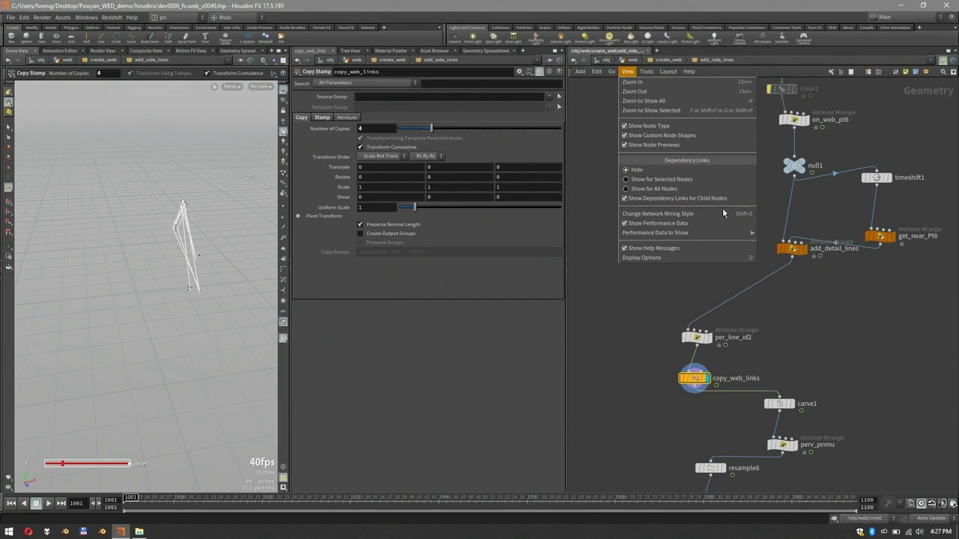
pyautogui.click(735, 365)
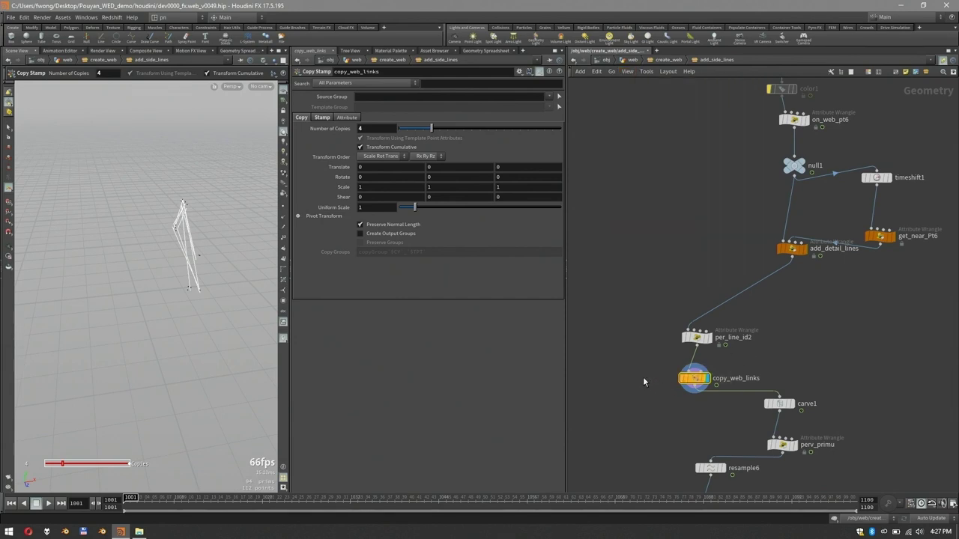
pyautogui.click(321, 118)
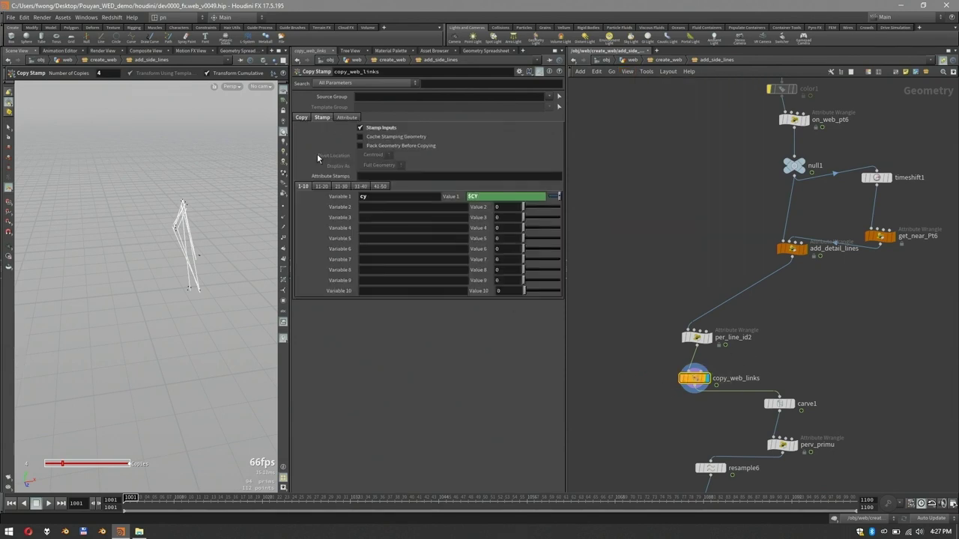
pyautogui.click(301, 119)
pyautogui.keyDown('alt'); pyautogui.moveTo(142, 159); pyautogui.dragTo(178, 178); pyautogui.keyUp('alt')
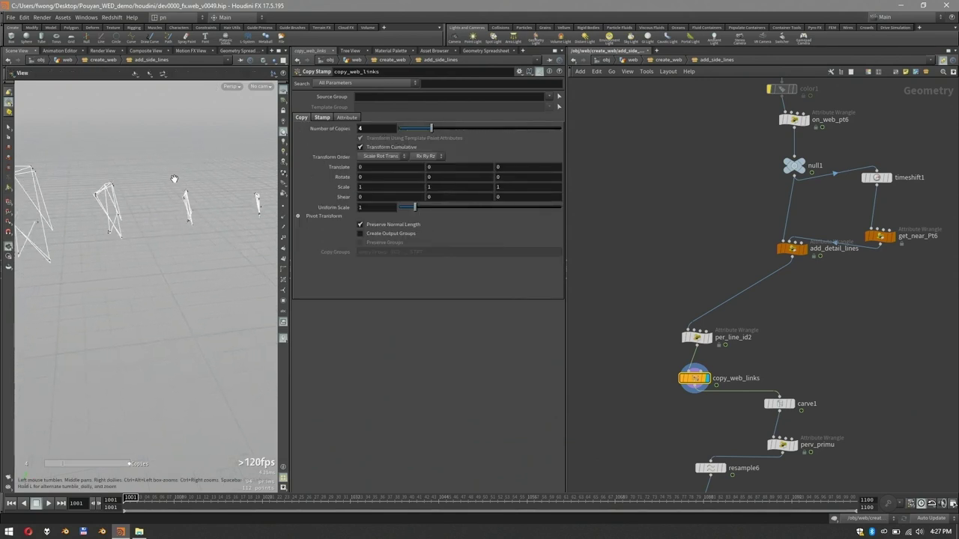
pyautogui.press('Return')
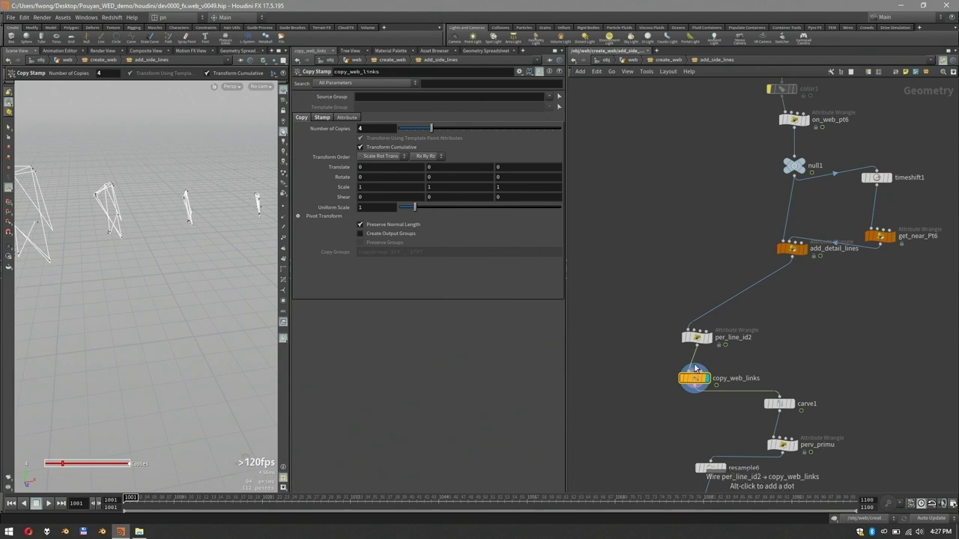
pyautogui.click(324, 117)
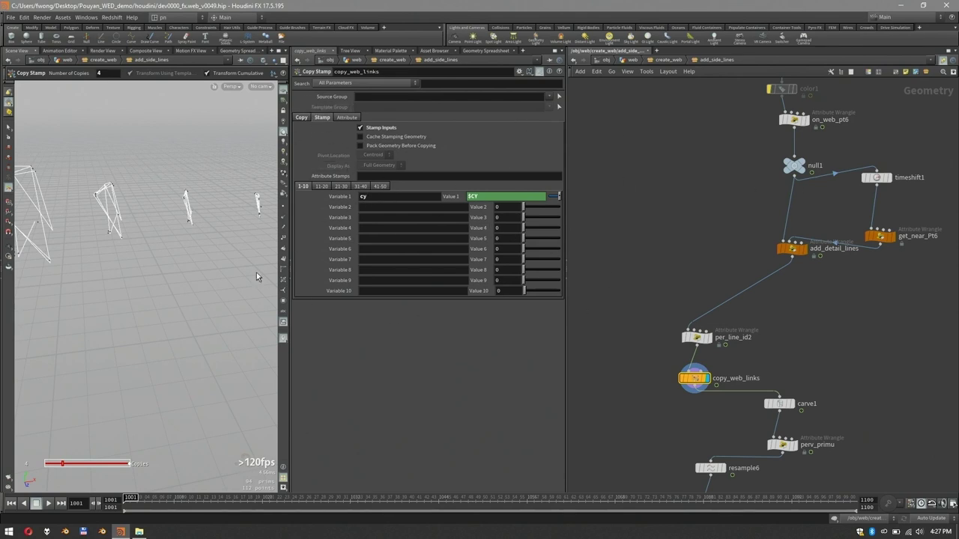
pyautogui.moveTo(719, 144); pyautogui.dragTo(711, 169, button='middle')
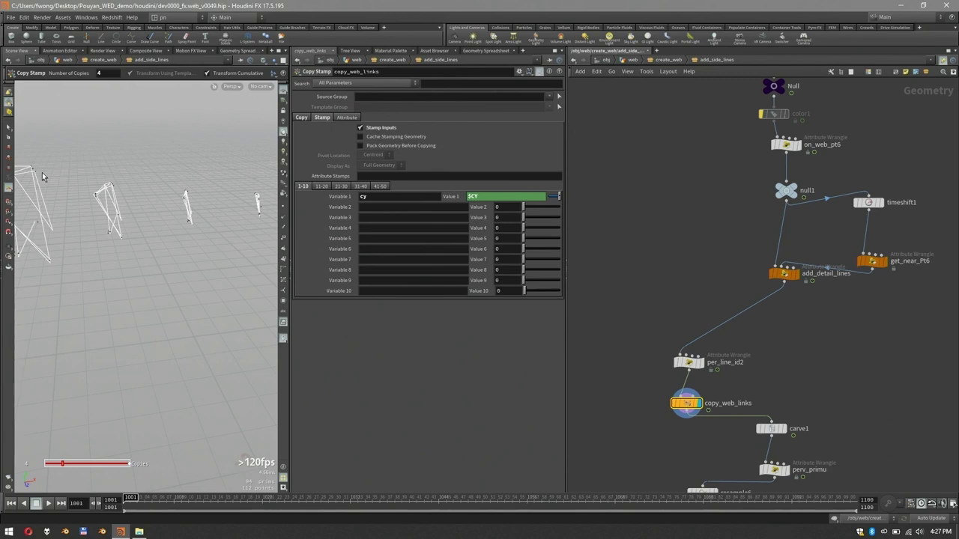
# Step: Show on_web_pt6's full Branchoutpt stamp expression and turn on point display in the viewport
pyautogui.click(783, 147)
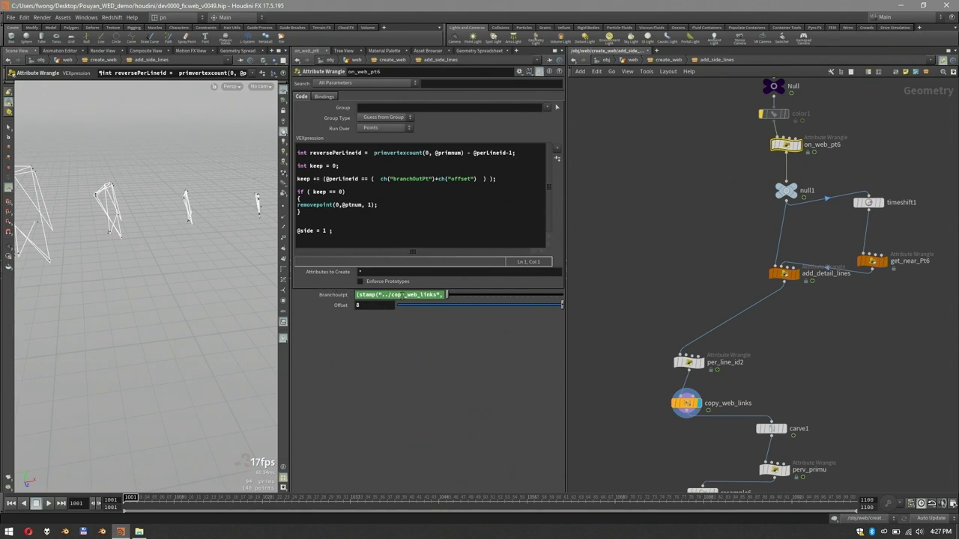
pyautogui.click(412, 294)
pyautogui.moveTo(433, 294)
pyautogui.mouseDown()
pyautogui.moveTo(455, 295)
pyautogui.moveTo(434, 294)
pyautogui.mouseUp()
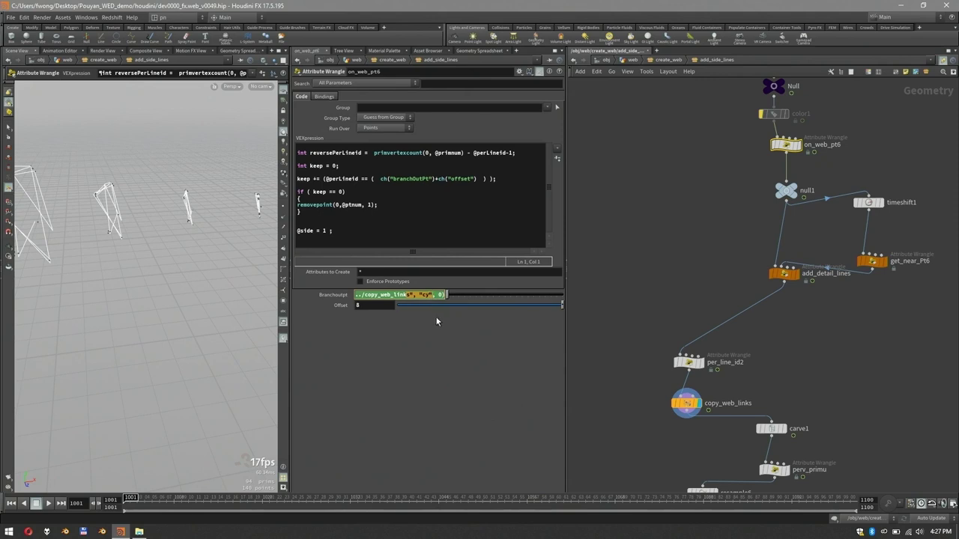
pyautogui.click(432, 335)
pyautogui.write('*23)')
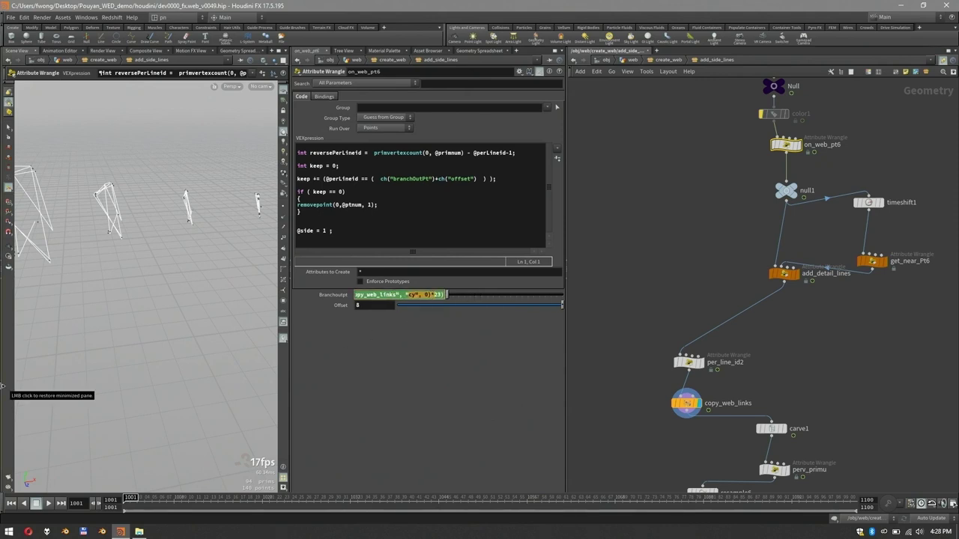
pyautogui.press('Return')
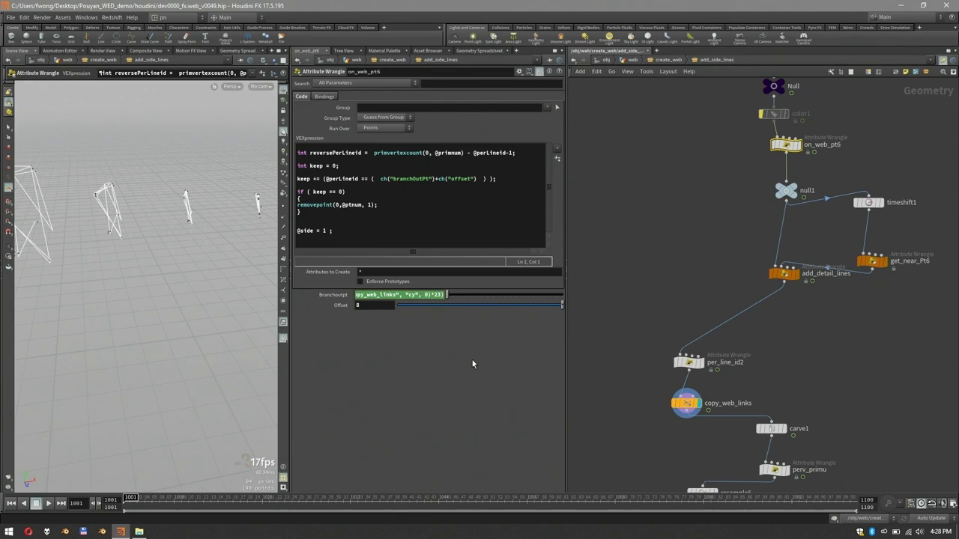
pyautogui.click(341, 296)
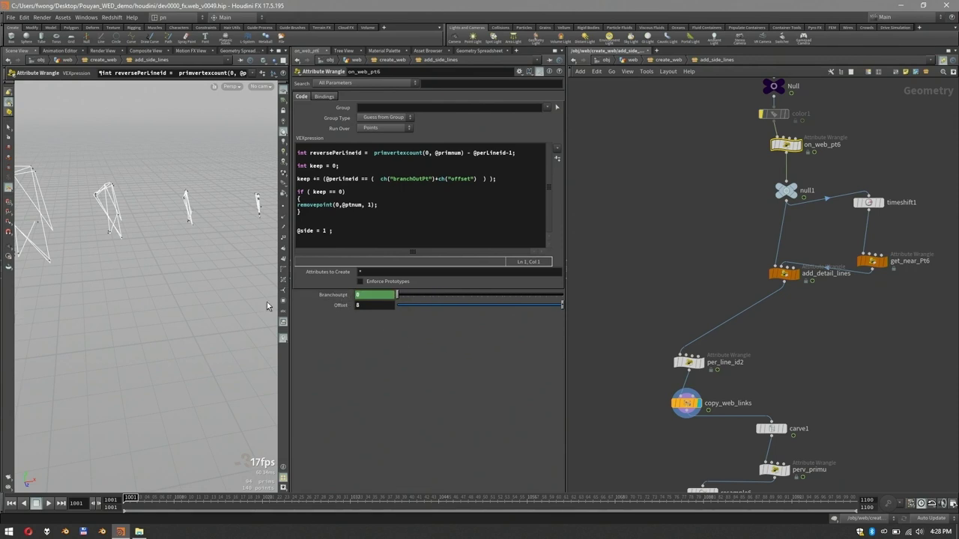
pyautogui.click(341, 296)
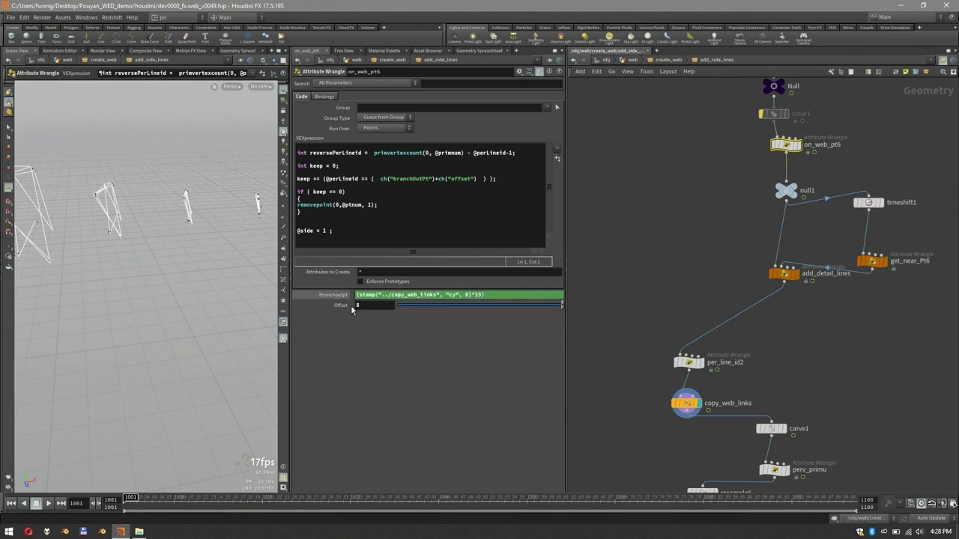
pyautogui.click(284, 213)
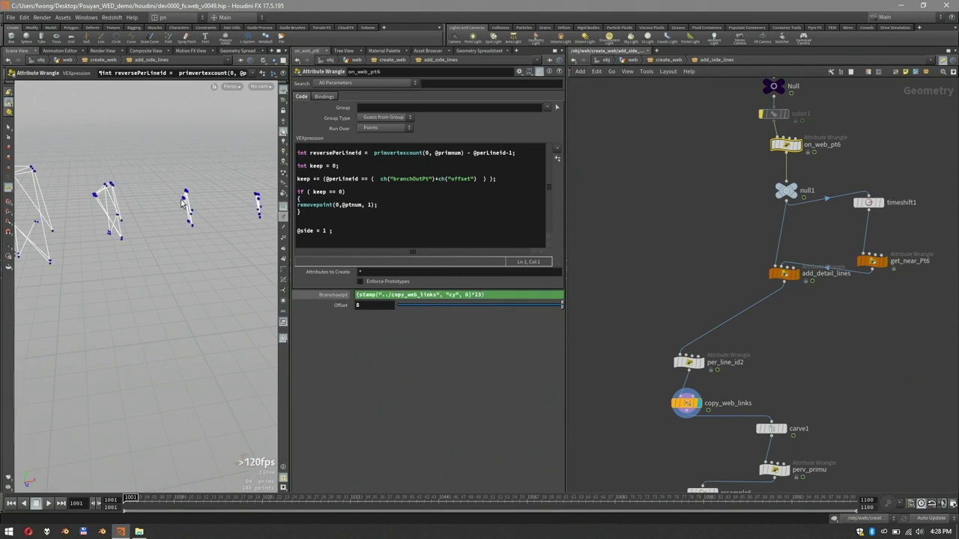
pyautogui.moveTo(129, 197)
pyautogui.keyDown('alt'); pyautogui.mouseDown()
pyautogui.moveTo(171, 170)
pyautogui.moveTo(134, 186)
pyautogui.mouseUp(); pyautogui.keyUp('alt')
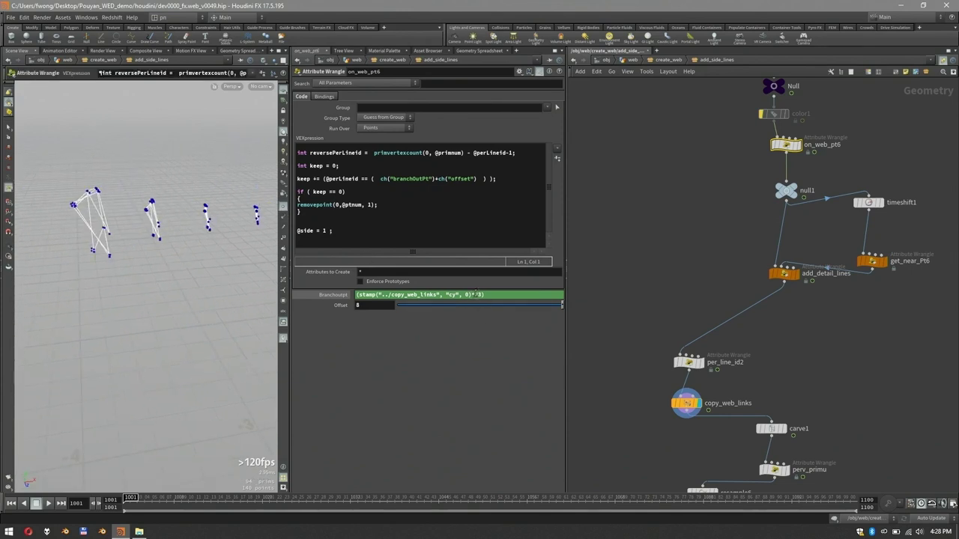
# Step: Change the multiplier in on_web_pt6's Branchoutpt expression to 3 and examine the spacing of the copied links
pyautogui.click(477, 294)
pyautogui.write('2')
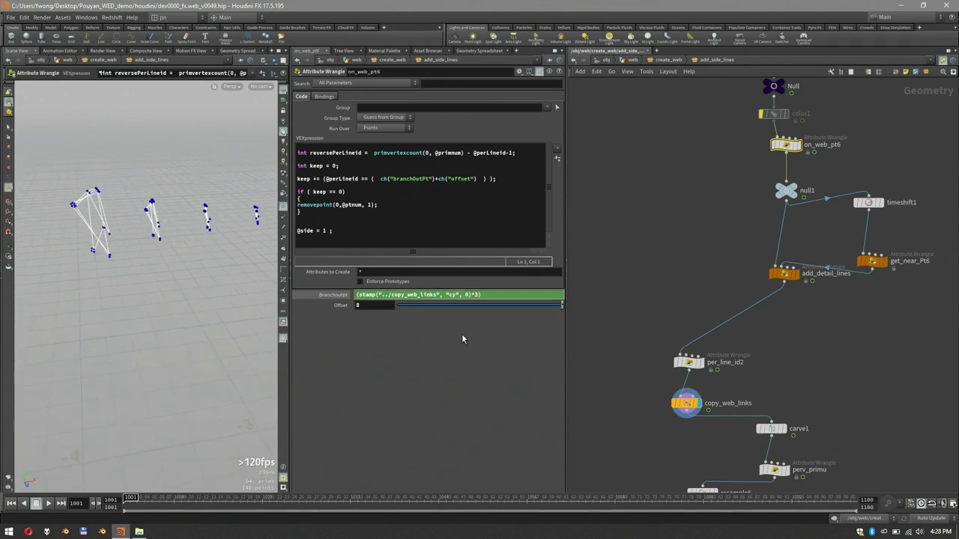
pyautogui.click(457, 380)
pyautogui.keyDown('alt'); pyautogui.moveTo(113, 203); pyautogui.dragTo(154, 205); pyautogui.keyUp('alt')
# Step: Set the number of copies on copy_web_links to 12
pyautogui.click(696, 405)
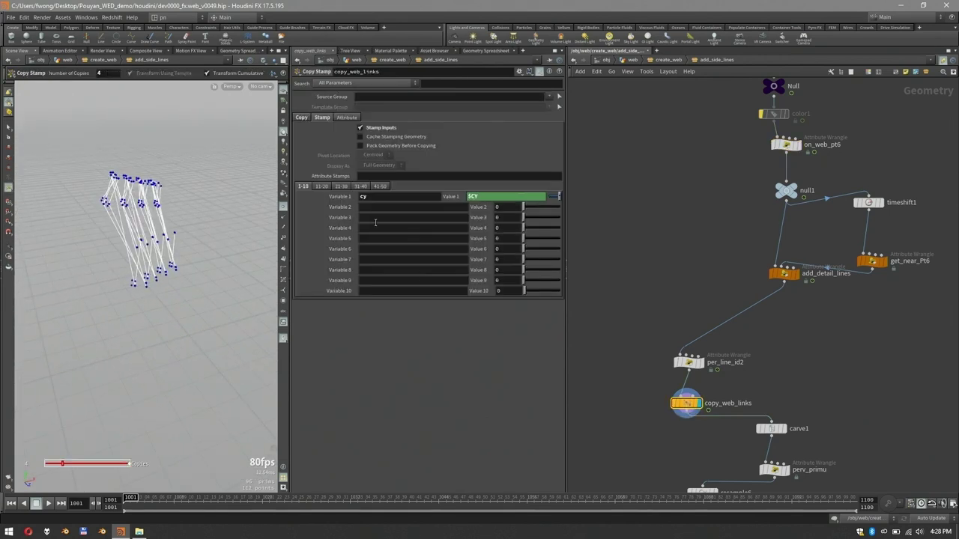
pyautogui.click(304, 117)
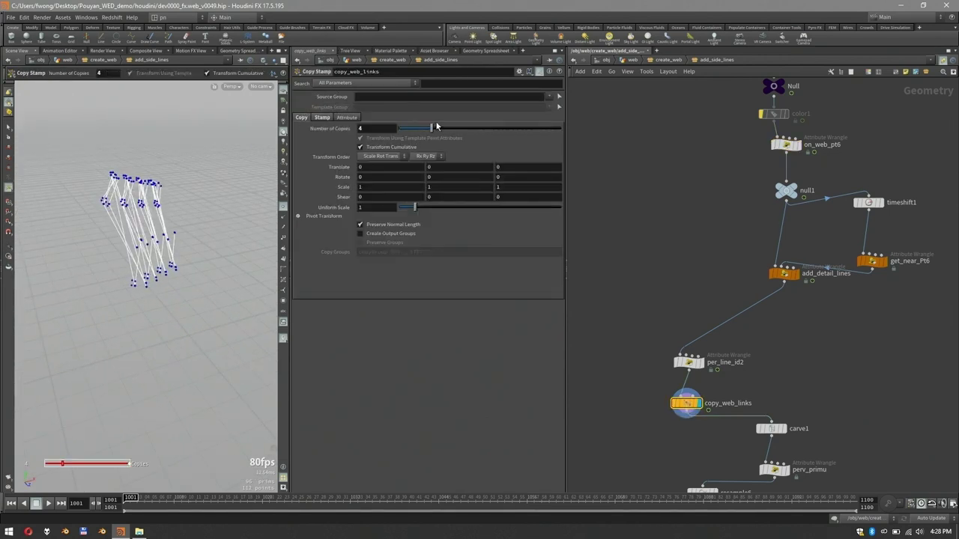
pyautogui.moveTo(437, 127); pyautogui.dragTo(495, 128)
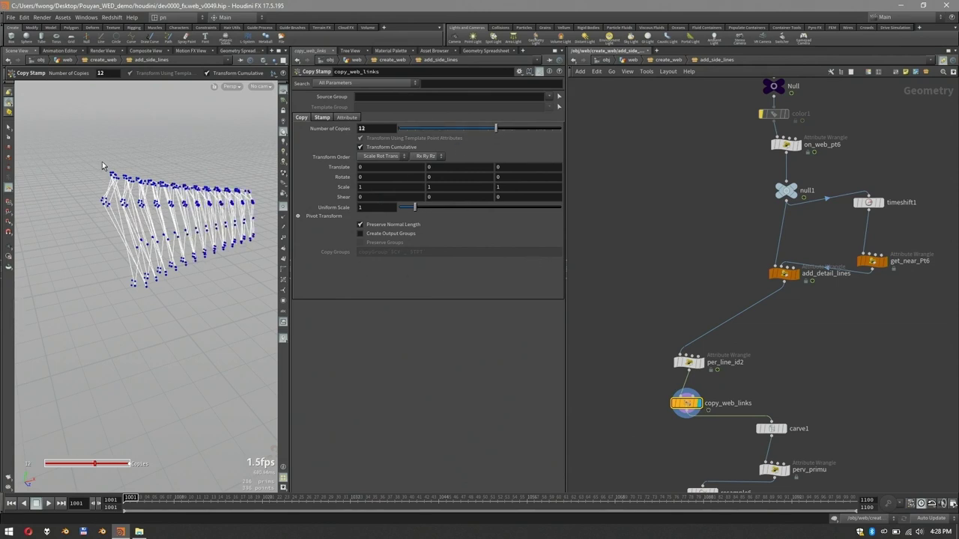
# Step: Undo the copy count change and the Branchoutpt multiplier change, and review the copied links
pyautogui.hotkey('ctrl', 'z')
pyautogui.hotkey('ctrl', 'z')
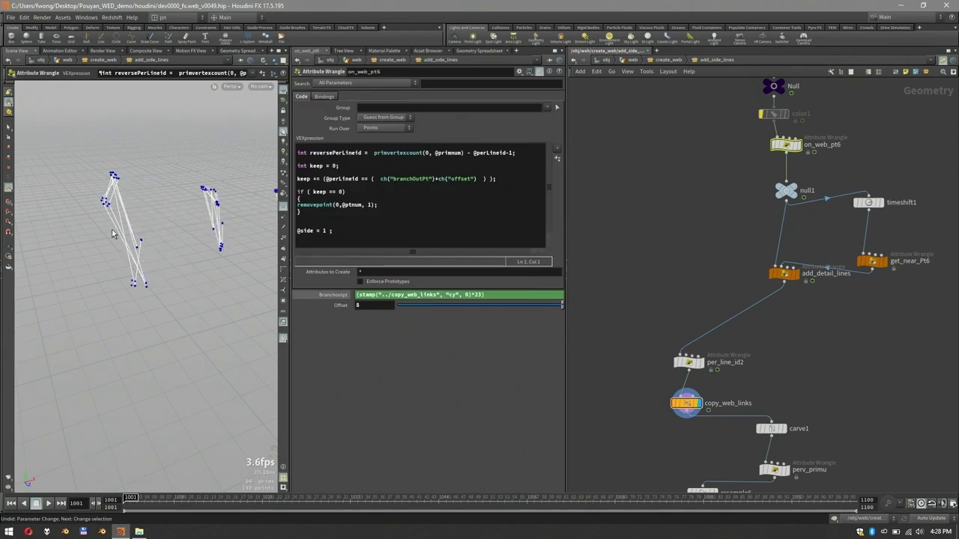
pyautogui.keyDown('alt'); pyautogui.moveTo(112, 233); pyautogui.dragTo(75, 206, button='right'); pyautogui.keyUp('alt')
pyautogui.moveTo(799, 328); pyautogui.dragTo(809, 271, button='middle')
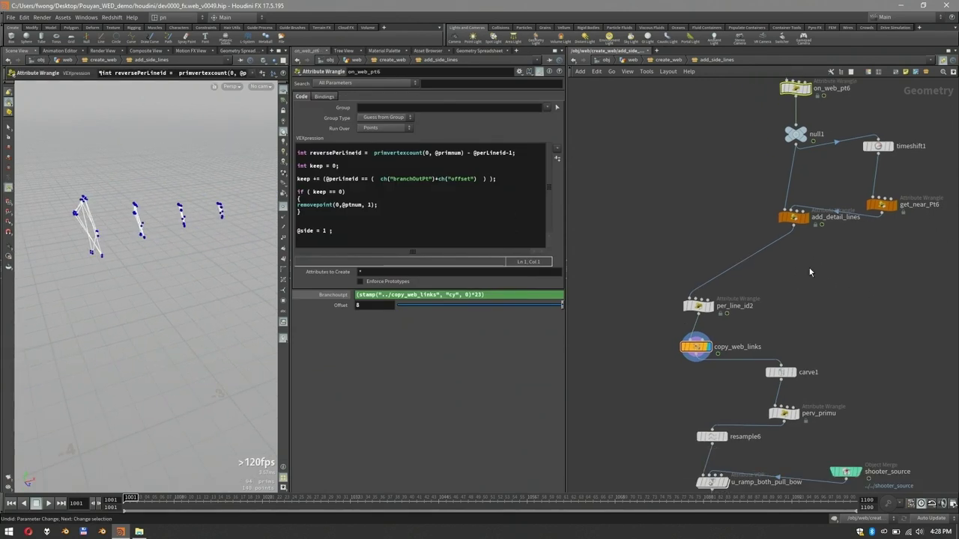
pyautogui.click(809, 272)
pyautogui.moveTo(142, 204)
pyautogui.keyDown('alt'); pyautogui.mouseDown()
pyautogui.moveTo(180, 213)
pyautogui.moveTo(158, 214)
pyautogui.mouseUp(); pyautogui.keyUp('alt')
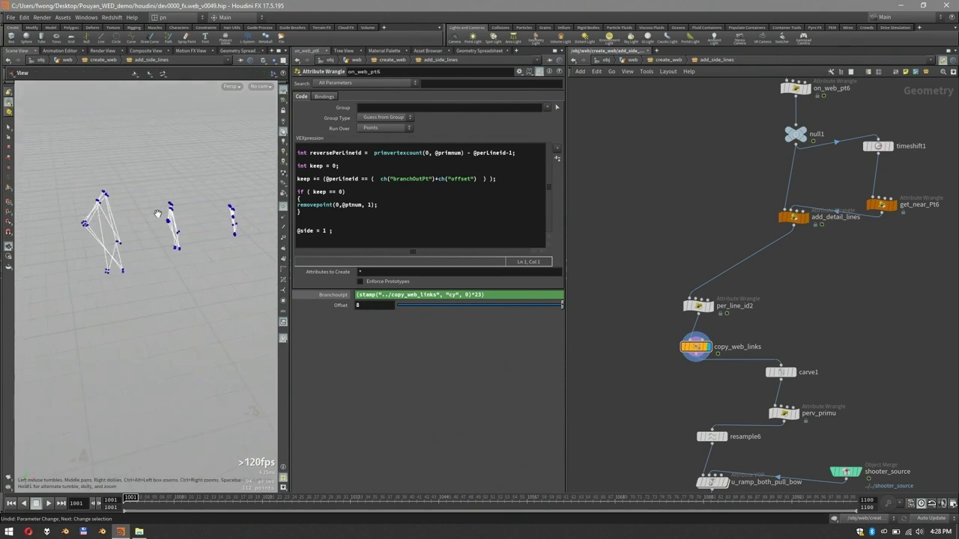
pyautogui.press('Return')
# Step: Display carve1 followed by perv_primu, inspecting the carve breakpoints setting and the vertexprimindex expression for perLineid
pyautogui.scroll(1, 835, 332)
pyautogui.moveTo(835, 333); pyautogui.dragTo(841, 287, button='middle')
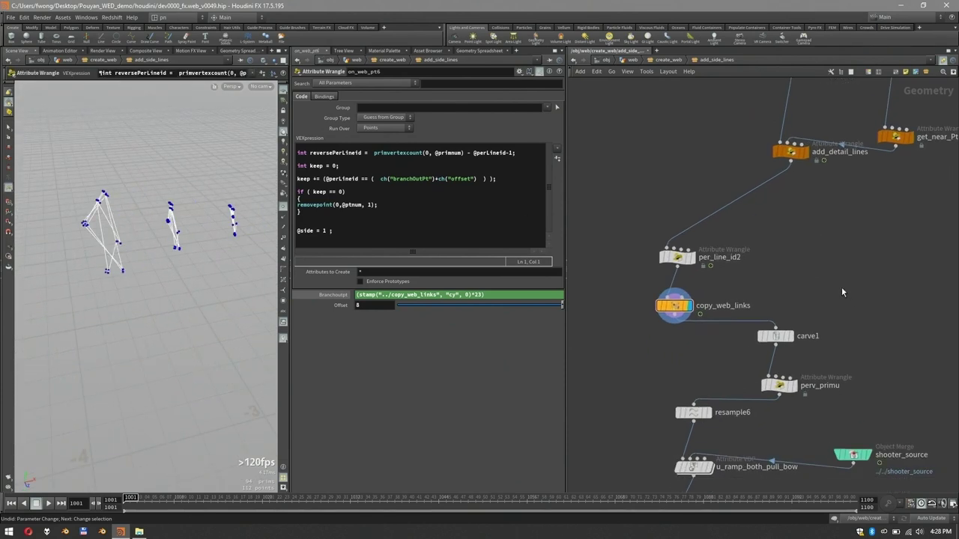
pyautogui.click(776, 337)
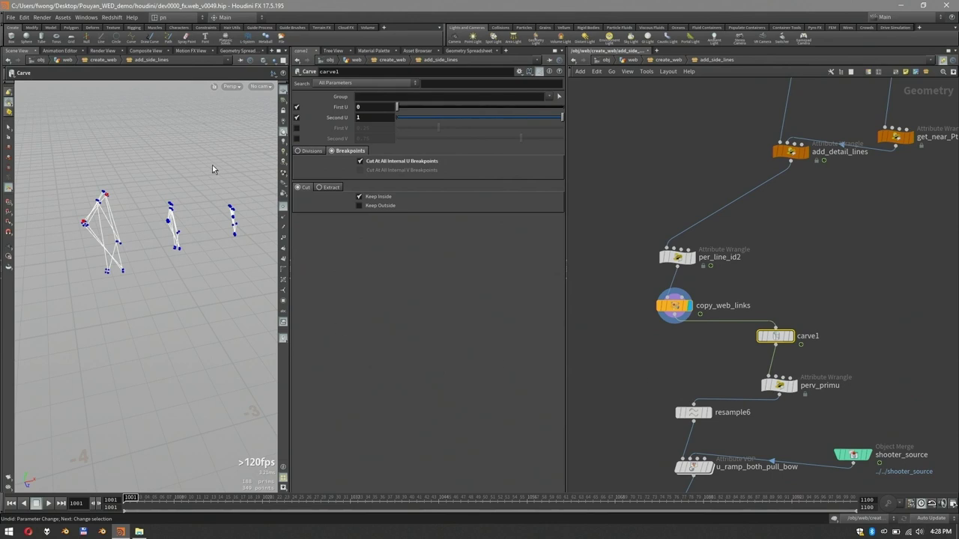
pyautogui.click(789, 337)
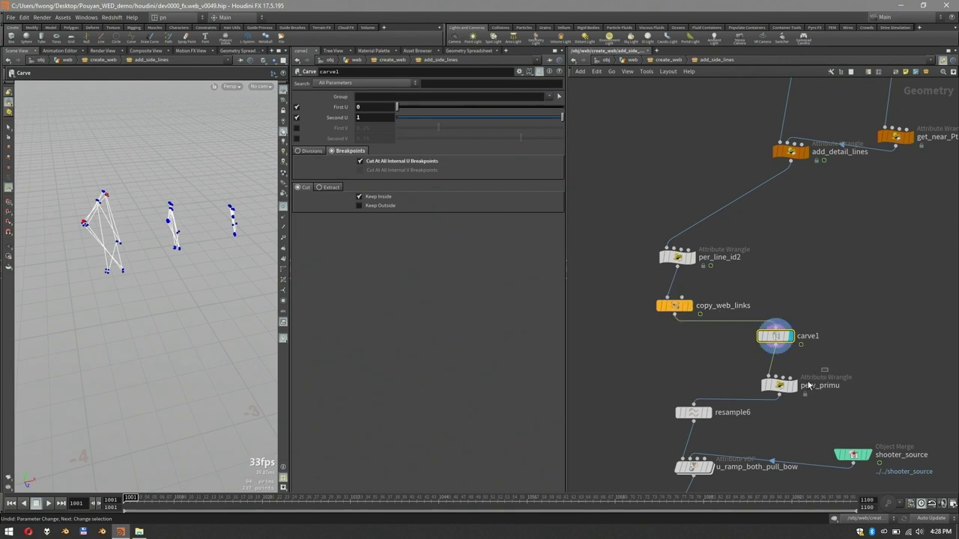
pyautogui.click(779, 385)
pyautogui.click(792, 385)
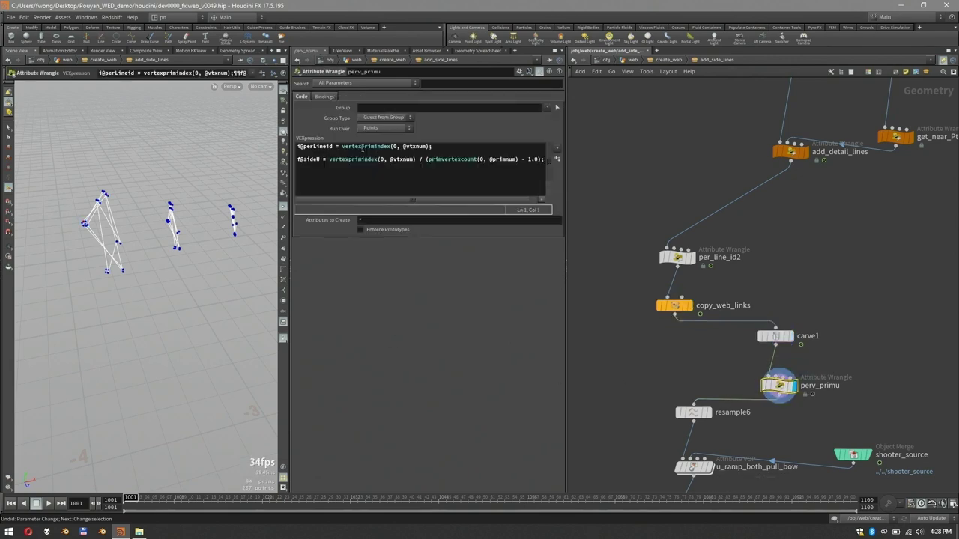
pyautogui.moveTo(341, 147); pyautogui.dragTo(431, 148)
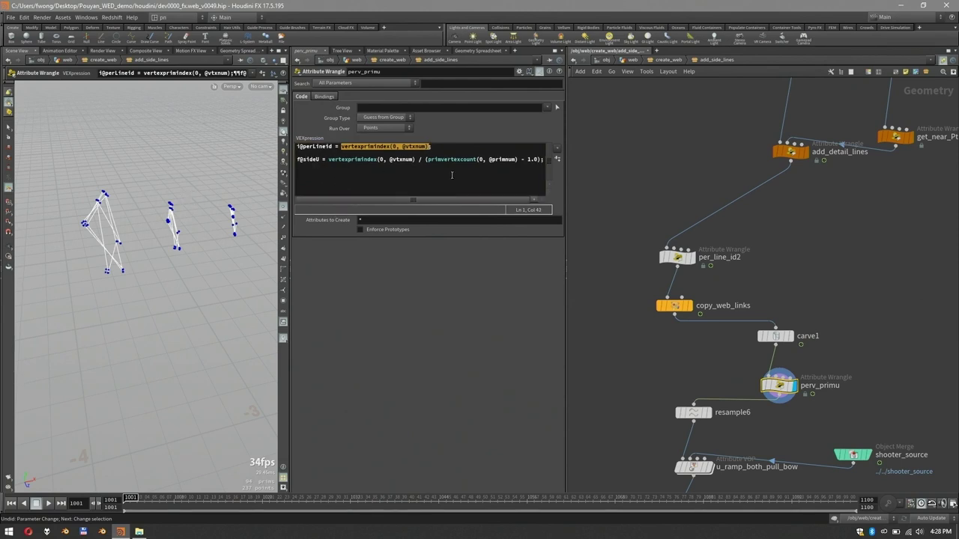
# Step: Display resample6 and inspect its segment settings and the resampled link lines
pyautogui.moveTo(890, 350); pyautogui.dragTo(881, 278, button='middle')
pyautogui.click(683, 341)
pyautogui.click(700, 342)
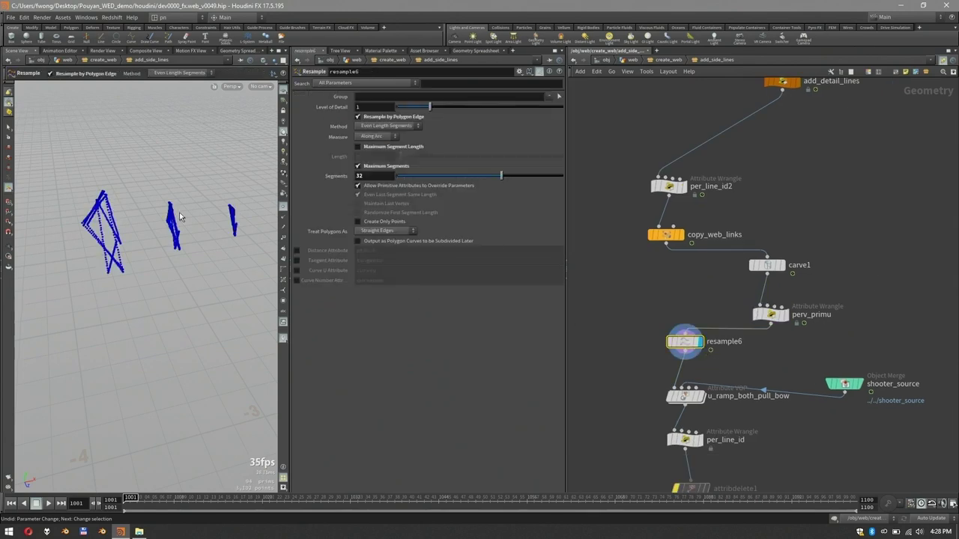
# Step: Inspect the parameters of the shooter_source object merge and the ramp on u_ramp_both_pull_bow
pyautogui.moveTo(621, 403); pyautogui.dragTo(621, 331, button='middle')
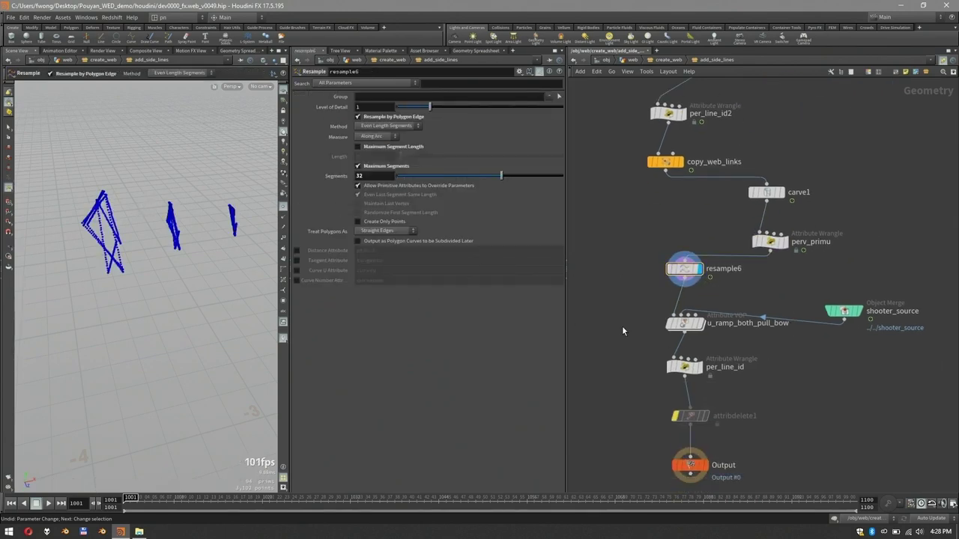
pyautogui.click(844, 311)
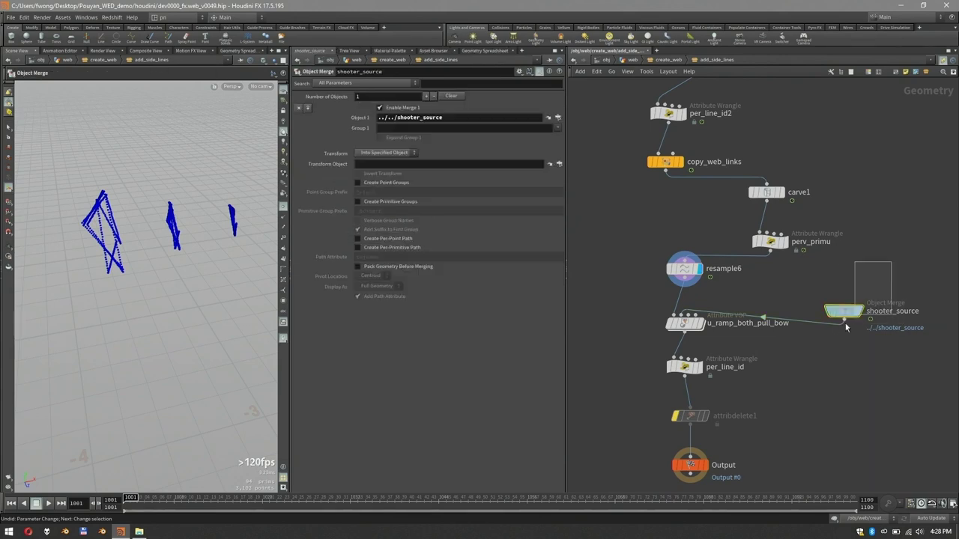
pyautogui.click(683, 322)
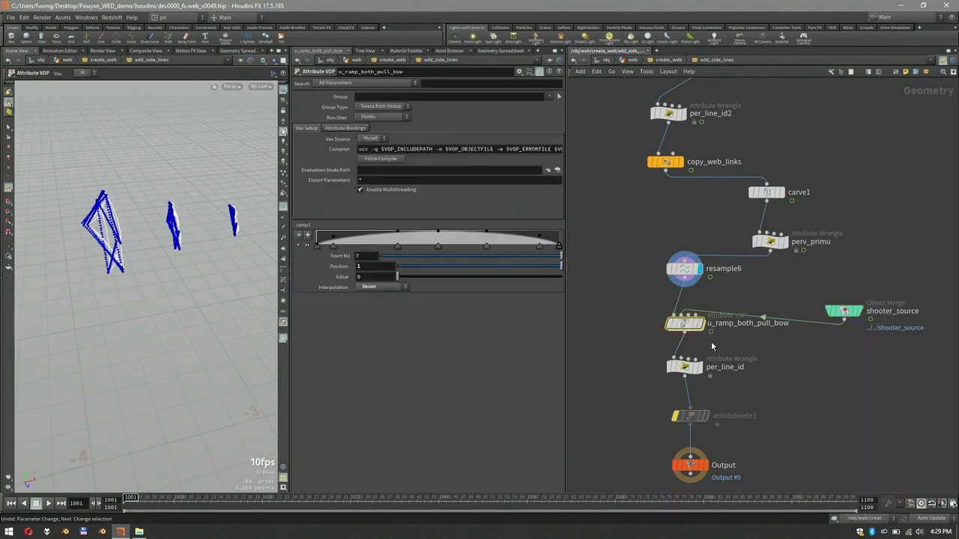
# Step: Display u_ramp_both_pull_bow, enlarge its ramp, try moving point 2 to position 0.212371 and value 0.276074, and undo that change
pyautogui.press('r')
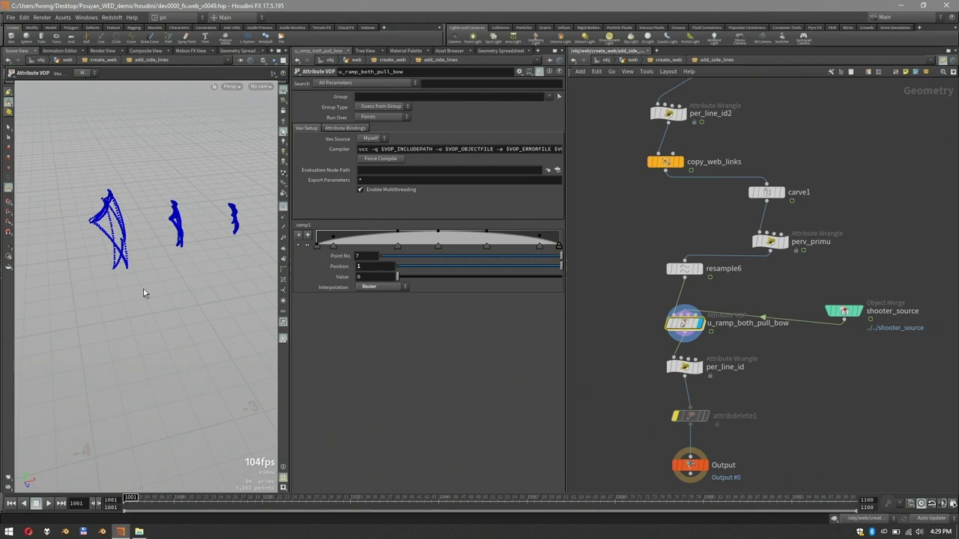
pyautogui.click(308, 246)
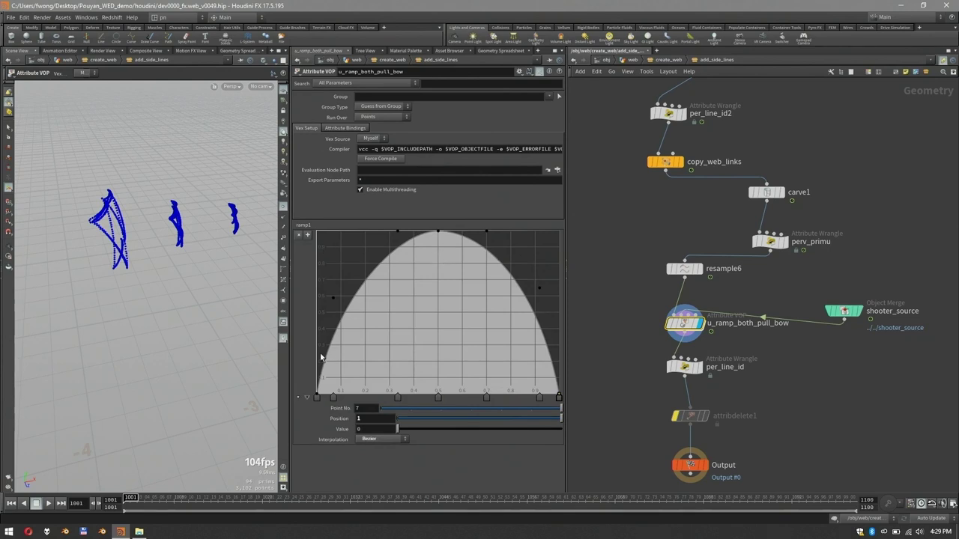
pyautogui.moveTo(337, 303); pyautogui.dragTo(367, 346)
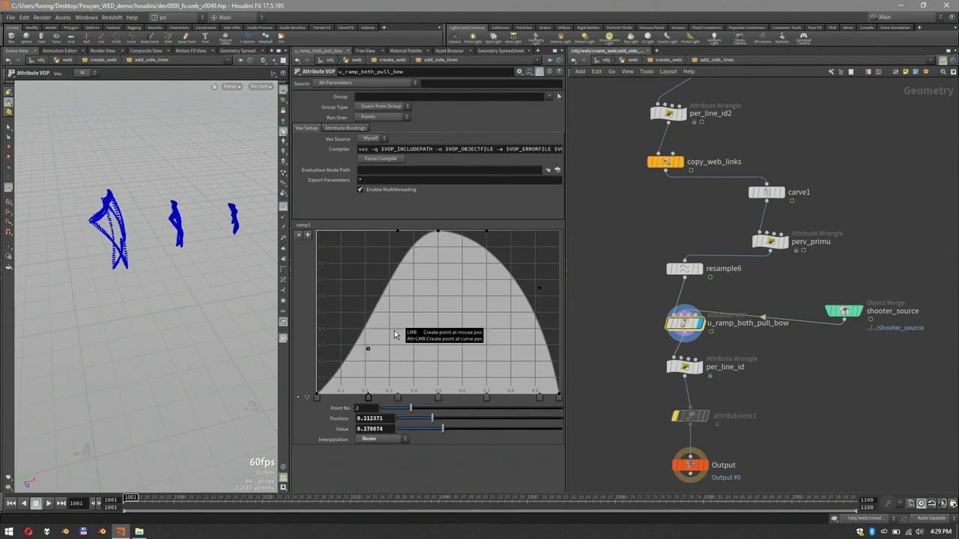
pyautogui.hotkey('ctrl', 'z')
# Step: Inspect the per_line_id wrangle's perLineid and u expressions, display the Output node, and return to the create_web network
pyautogui.scroll(-2, 813, 365)
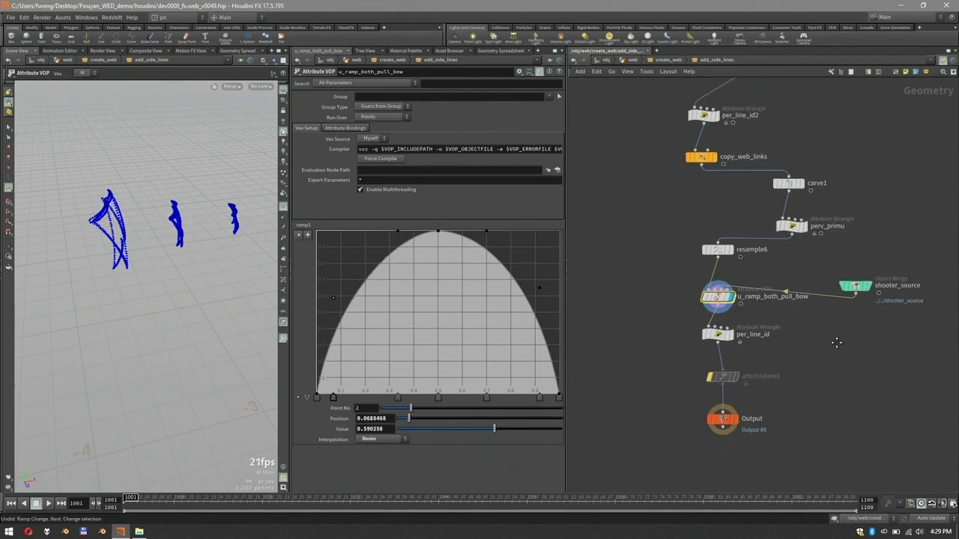
pyautogui.click(716, 318)
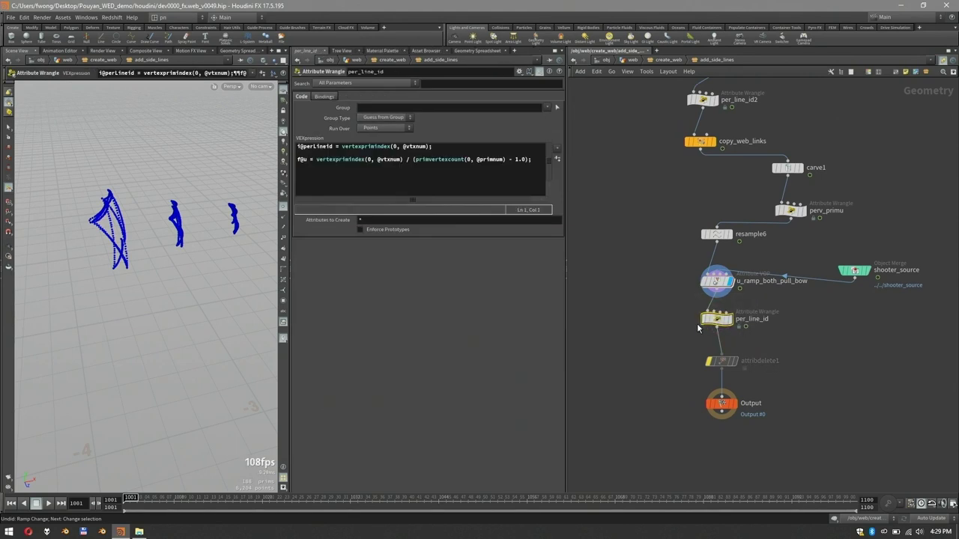
pyautogui.press('u')
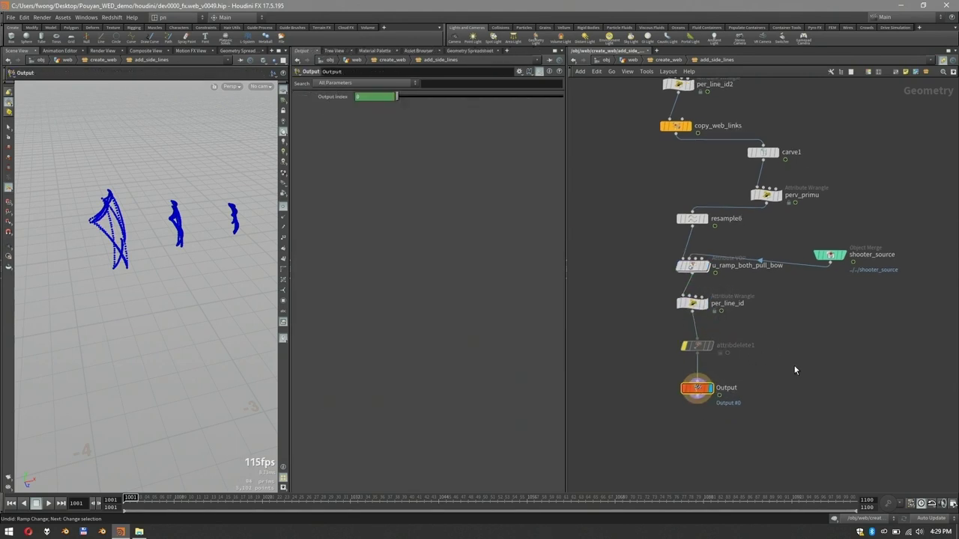
# Step: Display side_web, level_2_connection and the add_noised_lines1 merge in turn to compare the side web with the combined web
pyautogui.click(696, 321)
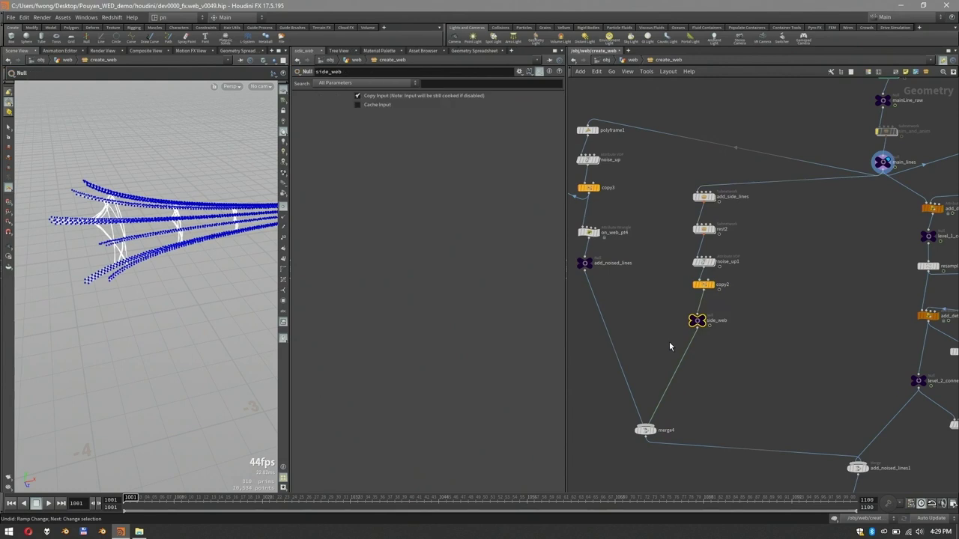
pyautogui.press('r')
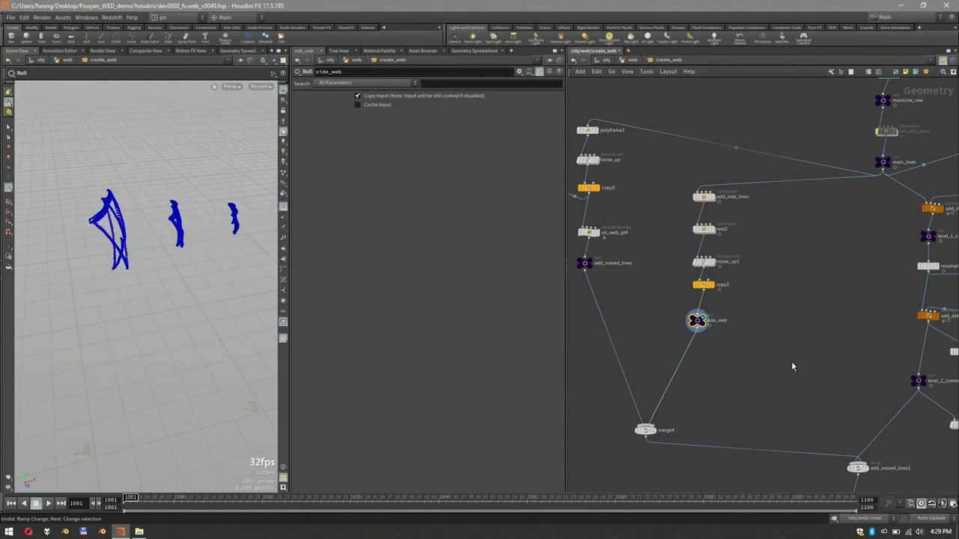
pyautogui.moveTo(791, 367); pyautogui.dragTo(827, 360, button='middle')
pyautogui.moveTo(872, 302); pyautogui.dragTo(901, 325)
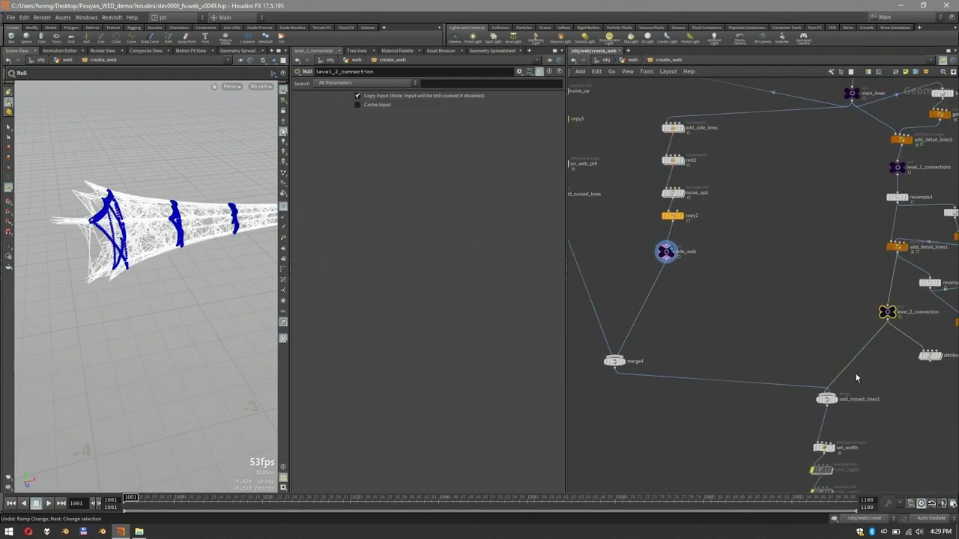
pyautogui.press('r')
pyautogui.moveTo(871, 377); pyautogui.dragTo(805, 409)
pyautogui.press('r')
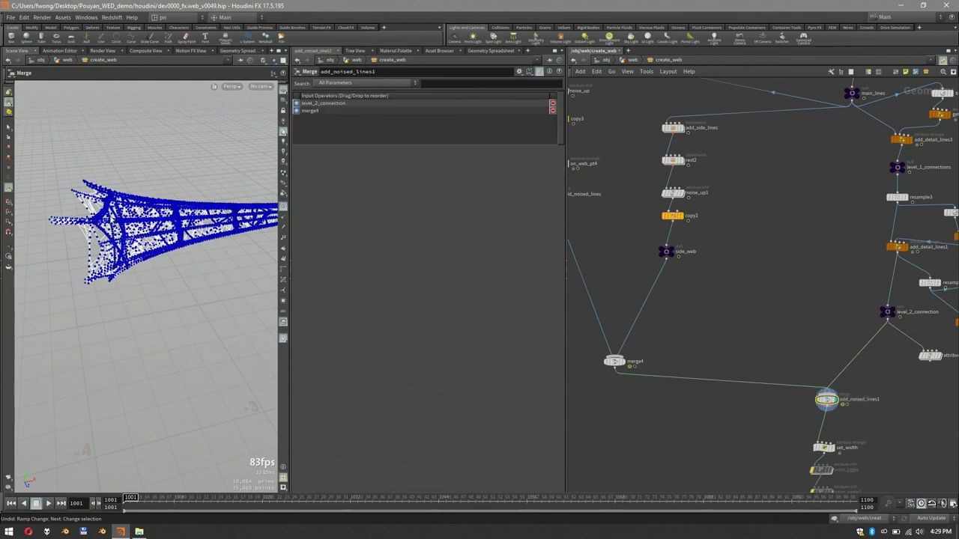
# Step: Move noise_up1 and copy2 slightly closer to rest2, and select noise_up1 to inspect its copy2 stamp expression
pyautogui.moveTo(618, 209); pyautogui.dragTo(733, 241, button='middle')
pyautogui.scroll(4, 854, 189)
pyautogui.moveTo(833, 186); pyautogui.dragTo(818, 221, button='middle')
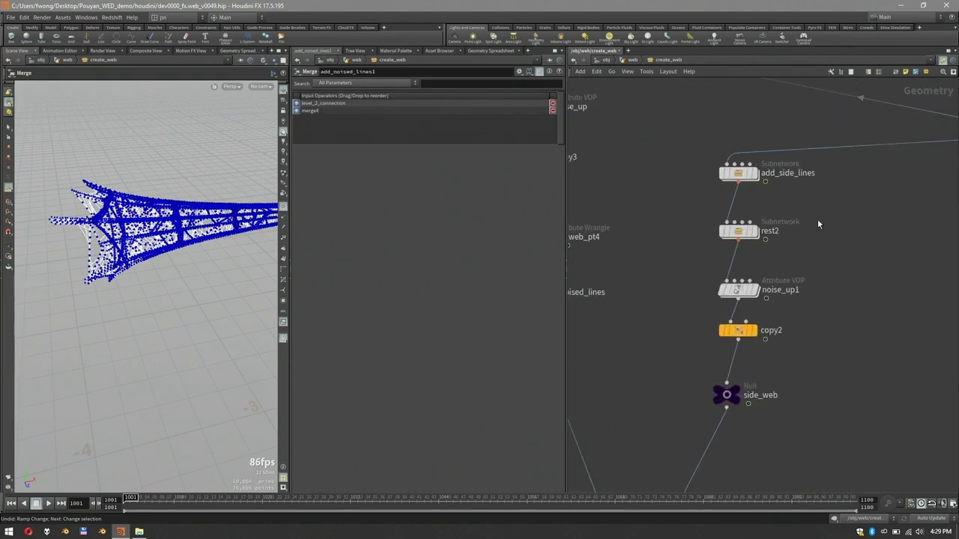
pyautogui.moveTo(740, 291); pyautogui.dragTo(741, 282)
pyautogui.moveTo(743, 332); pyautogui.dragTo(743, 324)
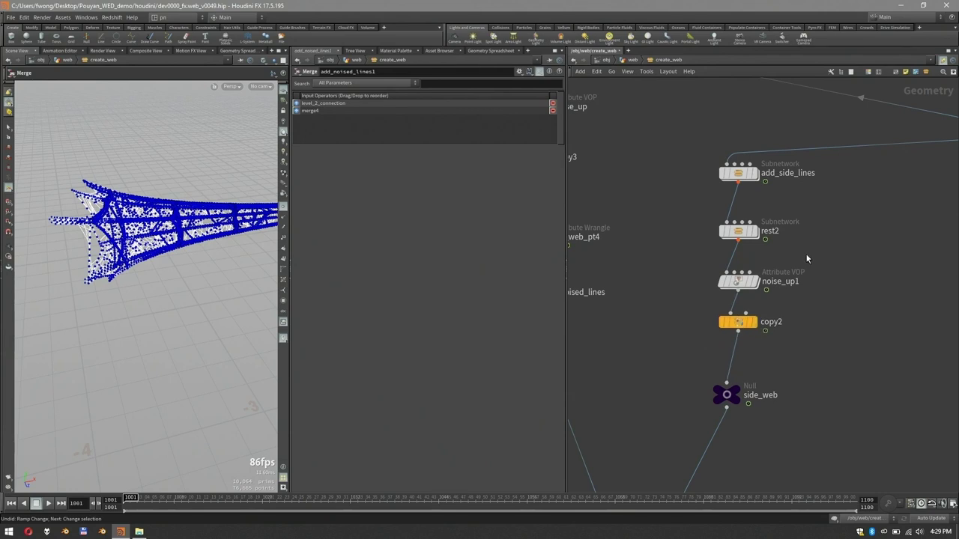
pyautogui.moveTo(806, 256); pyautogui.dragTo(704, 304)
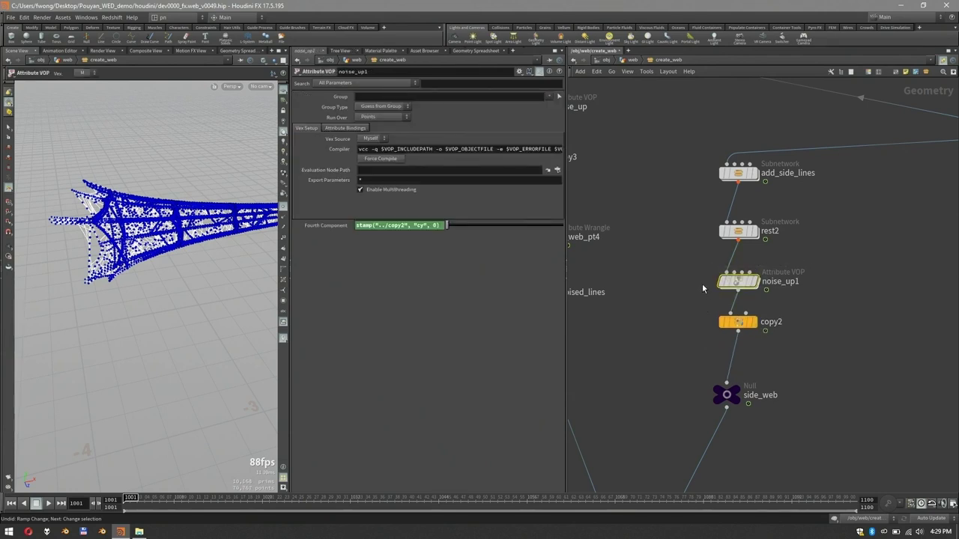
# Step: Hide the point markers in the viewport and scrub the timeline to frame 1002 to check the web's motion
pyautogui.click(283, 207)
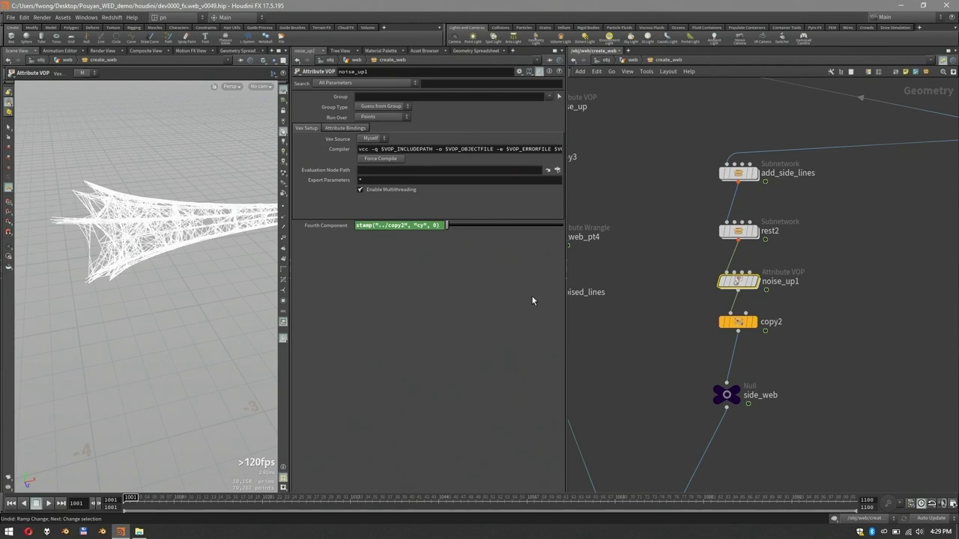
pyautogui.click(153, 497)
pyautogui.moveTo(287, 504); pyautogui.dragTo(152, 500)
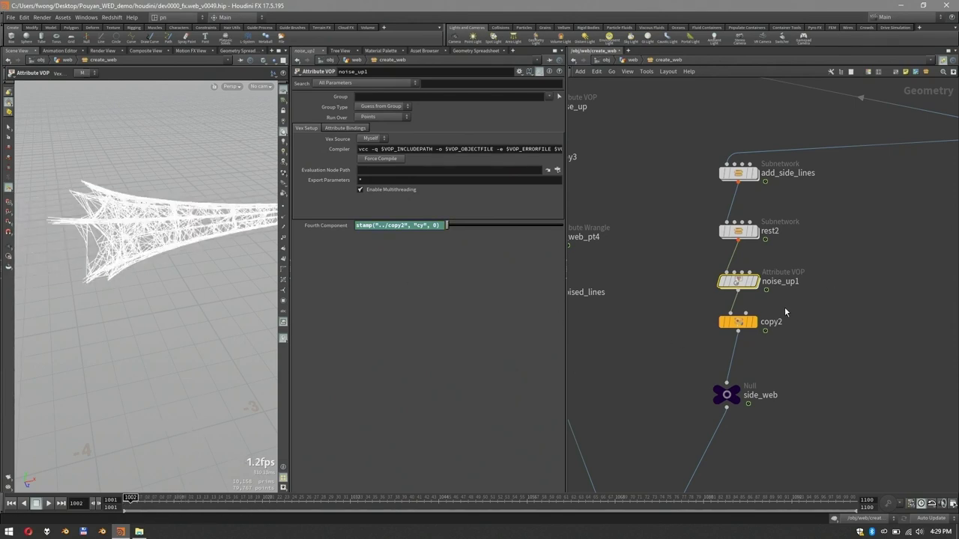
# Step: Display the output of the noise_up1 node and examine its lines close up
pyautogui.scroll(3, 784, 312)
pyautogui.moveTo(648, 236); pyautogui.dragTo(733, 264)
pyautogui.press('r')
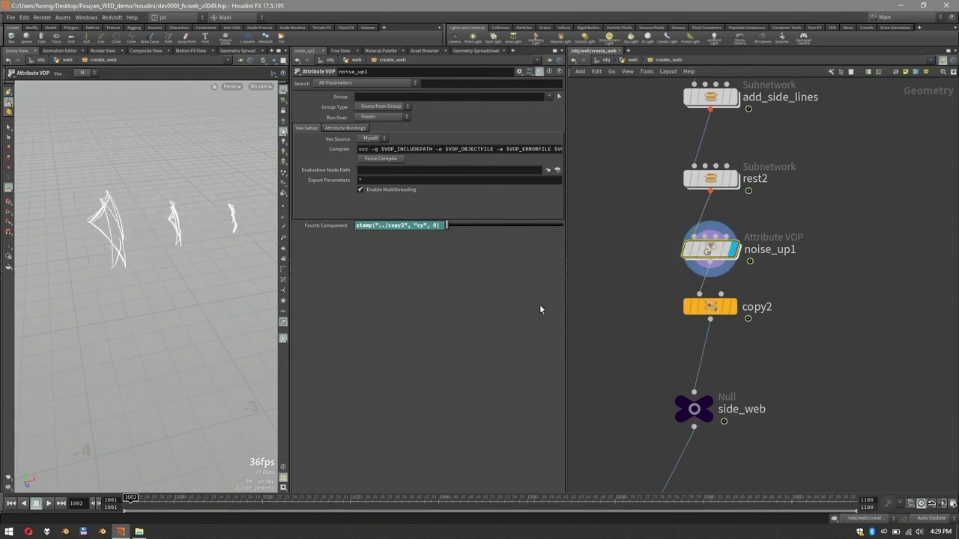
pyautogui.keyDown('alt'); pyautogui.moveTo(117, 211); pyautogui.dragTo(182, 199, button='right'); pyautogui.keyUp('alt')
pyautogui.keyDown('alt'); pyautogui.moveTo(182, 199); pyautogui.dragTo(175, 218); pyautogui.keyUp('alt')
pyautogui.keyDown('alt'); pyautogui.moveTo(176, 218); pyautogui.dragTo(223, 207, button='right'); pyautogui.keyUp('alt')
pyautogui.keyDown('alt'); pyautogui.moveTo(223, 208); pyautogui.dragTo(163, 255); pyautogui.keyUp('alt')
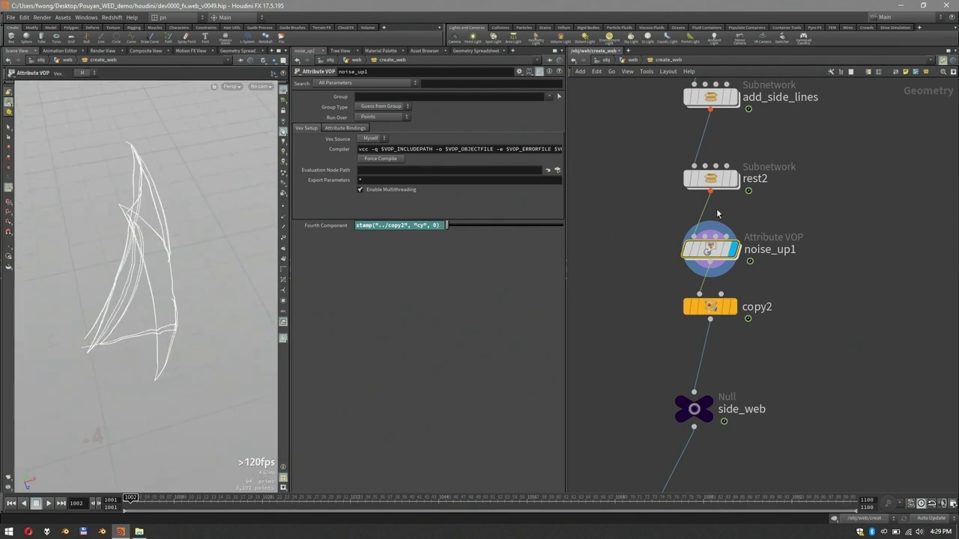
# Step: Display the rest2, noise_up1 and copy2 nodes one after another to compare the lines each one outputs
pyautogui.click(732, 179)
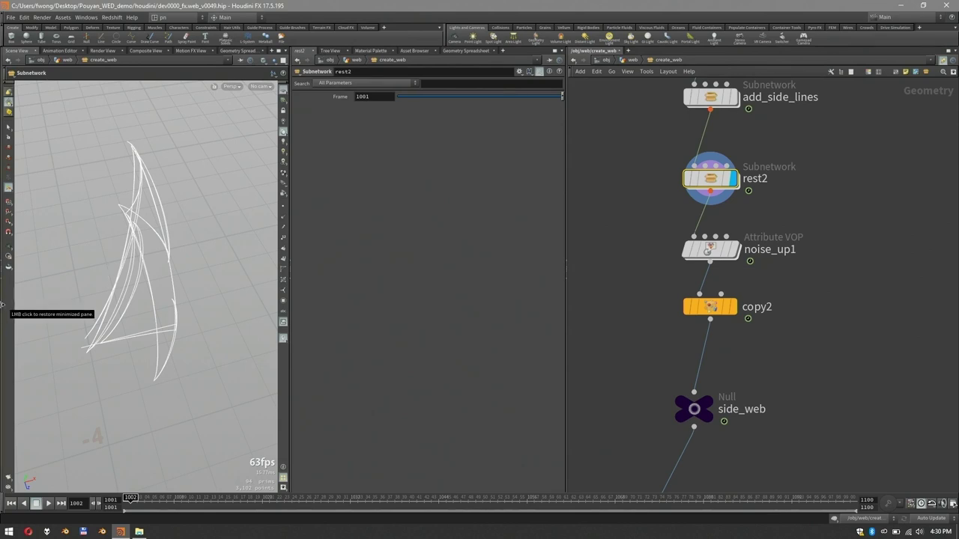
pyautogui.click(721, 307)
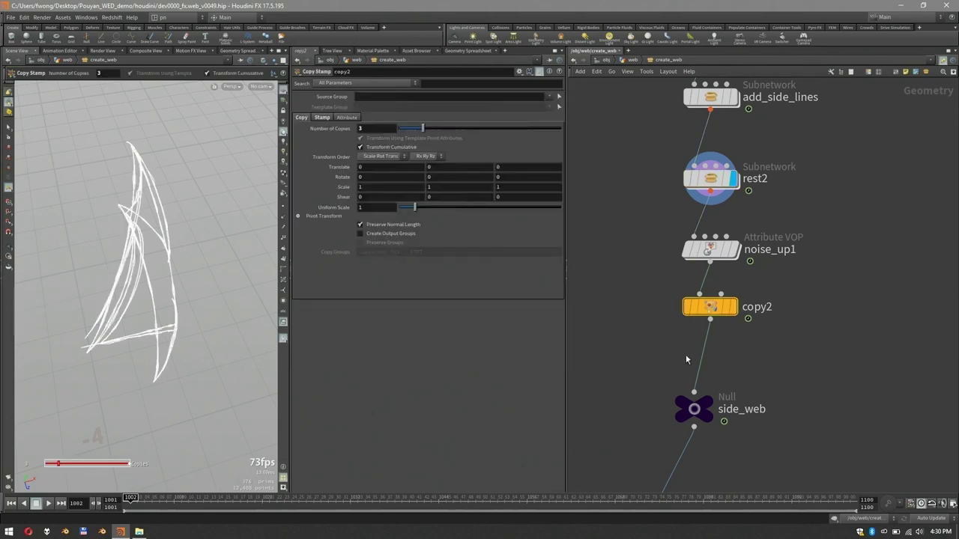
pyautogui.moveTo(710, 271); pyautogui.dragTo(699, 293)
pyautogui.click(695, 252)
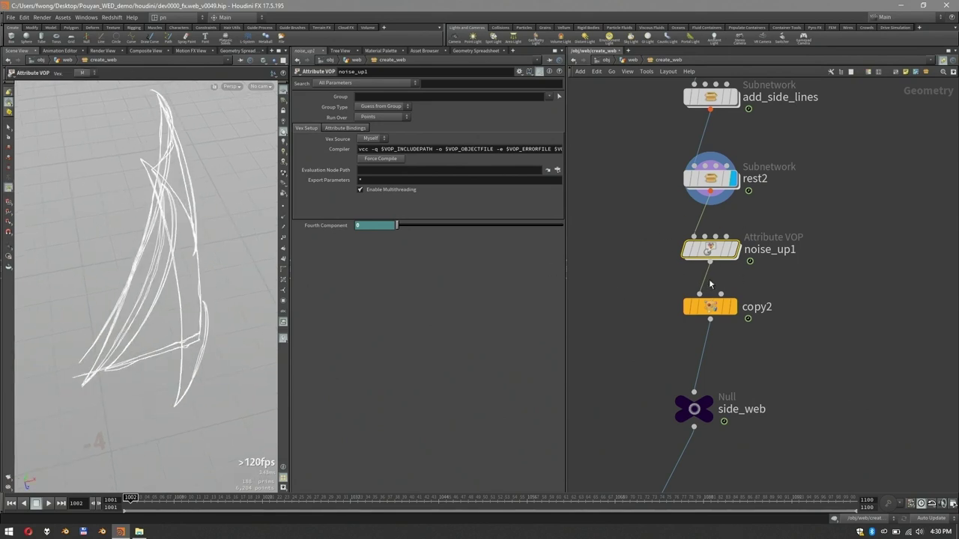
pyautogui.moveTo(720, 252)
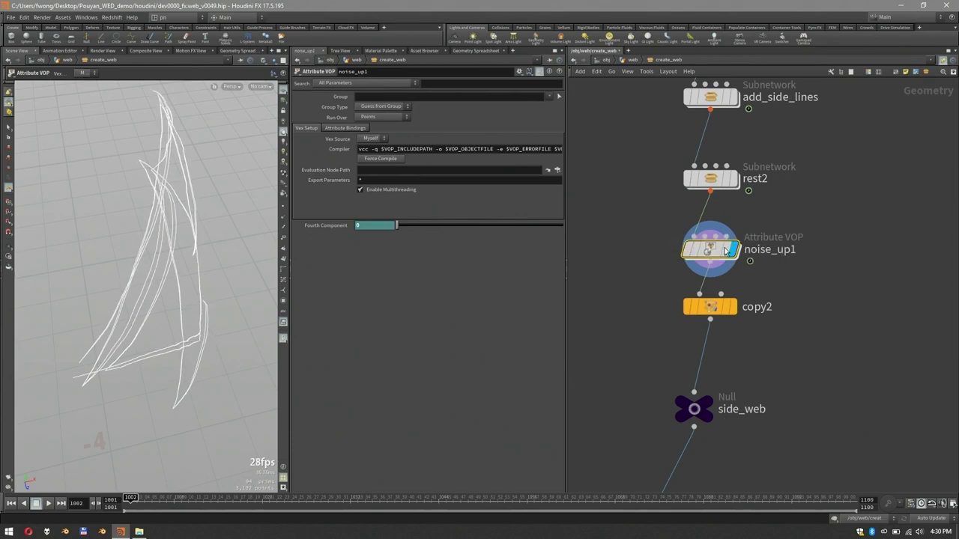
pyautogui.click(733, 307)
pyautogui.keyDown('alt'); pyautogui.moveTo(109, 218); pyautogui.dragTo(171, 241); pyautogui.keyUp('alt')
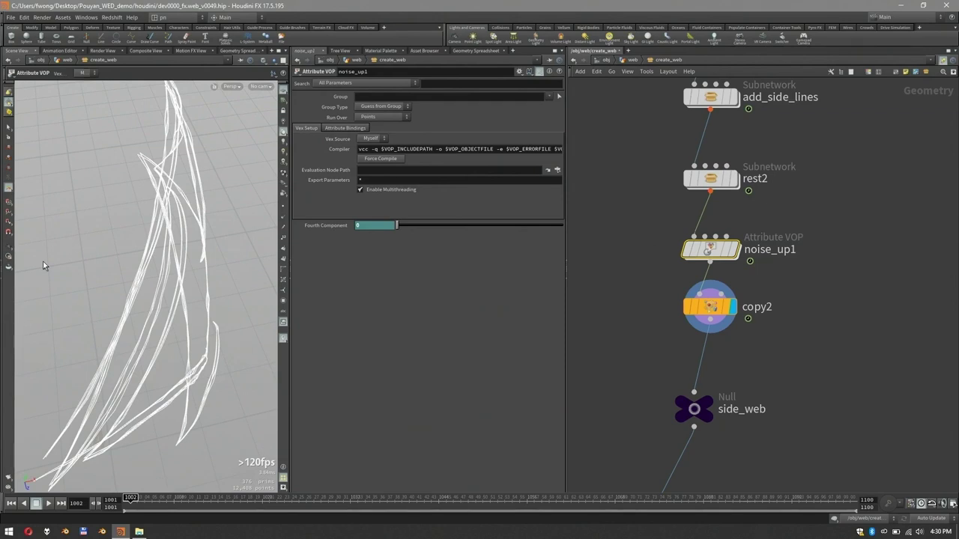
# Step: Display the polyframe1 output of the other branch and inspect the noise_up node's parameters
pyautogui.moveTo(824, 281); pyautogui.dragTo(901, 289, button='middle')
pyautogui.click(738, 246)
pyautogui.moveTo(738, 246); pyautogui.dragTo(809, 288, button='middle')
pyautogui.scroll(-3, 752, 268)
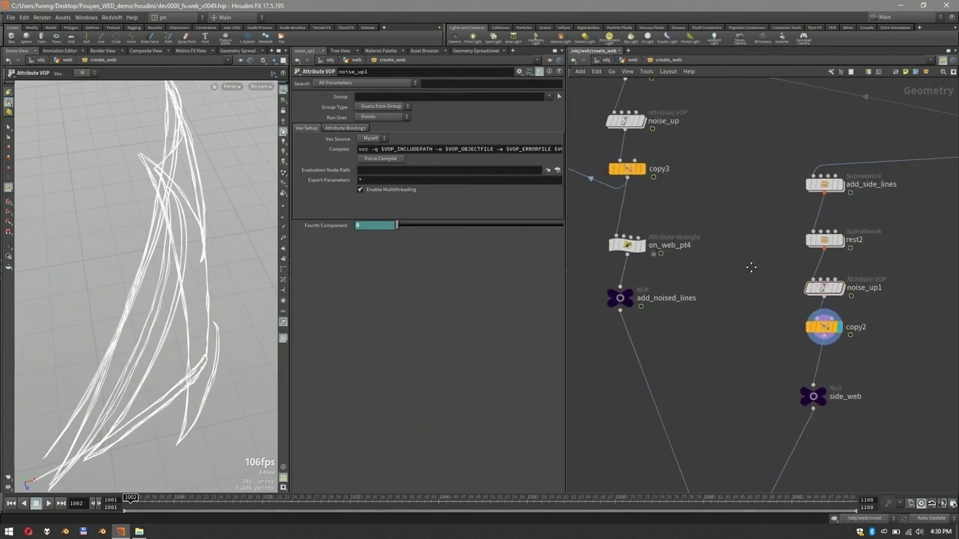
pyautogui.moveTo(751, 268); pyautogui.dragTo(782, 308, button='middle')
pyautogui.moveTo(797, 308); pyautogui.dragTo(881, 369)
pyautogui.moveTo(698, 160); pyautogui.dragTo(738, 214, button='middle')
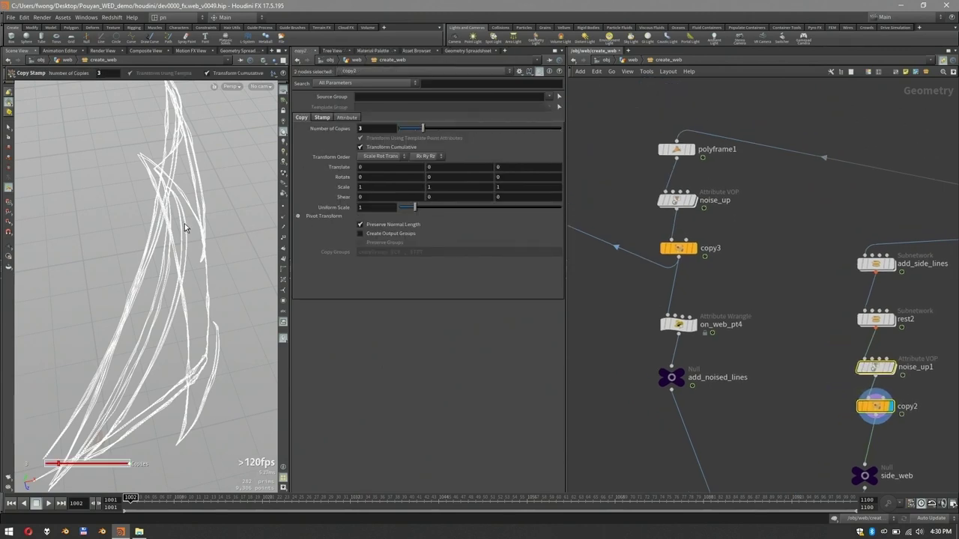
pyautogui.click(677, 149)
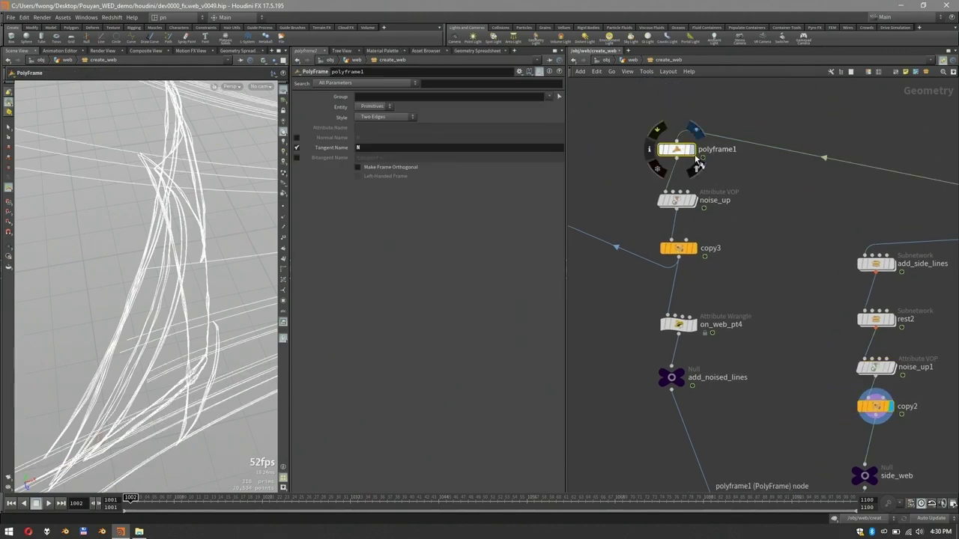
pyautogui.click(692, 149)
pyautogui.keyDown('alt'); pyautogui.moveTo(194, 162); pyautogui.dragTo(113, 178); pyautogui.keyUp('alt')
pyautogui.click(693, 201)
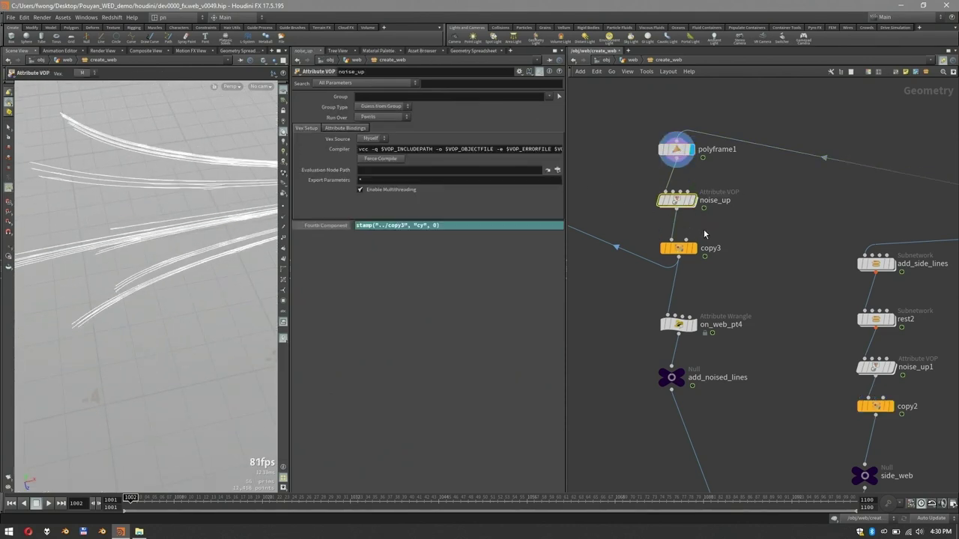
# Step: Display the copy3 node's output, try 8 as its number of copies, and undo that change
pyautogui.click(676, 248)
pyautogui.click(693, 248)
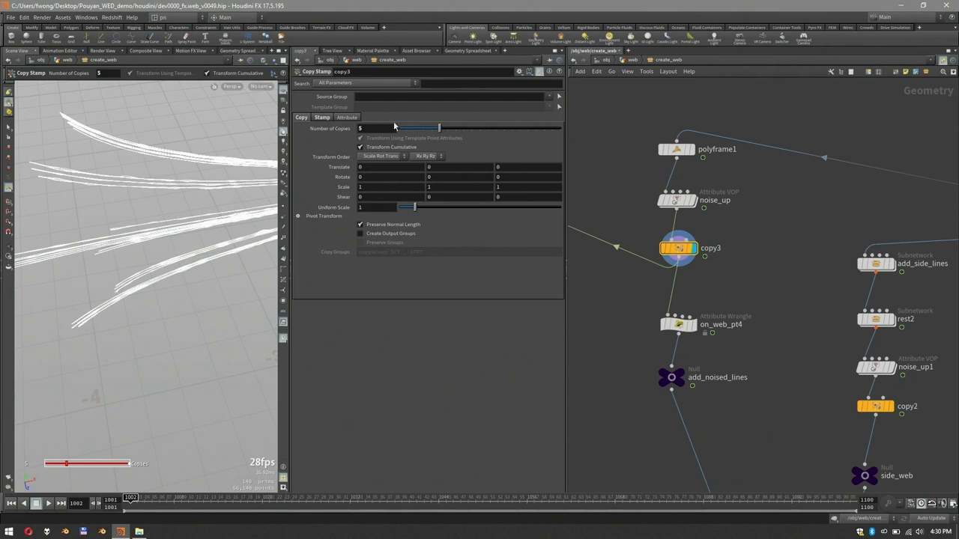
pyautogui.moveTo(426, 133); pyautogui.dragTo(464, 131)
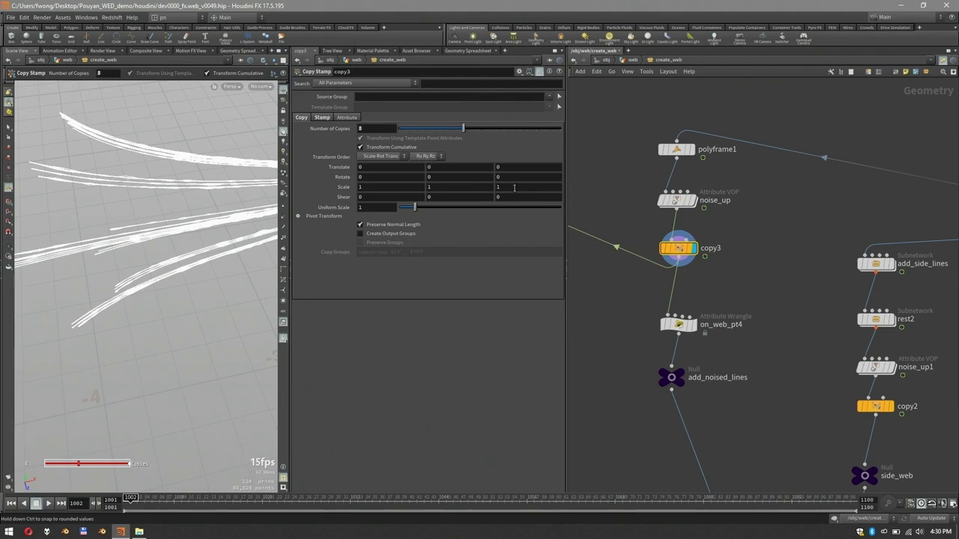
pyautogui.hotkey('ctrl', 'z')
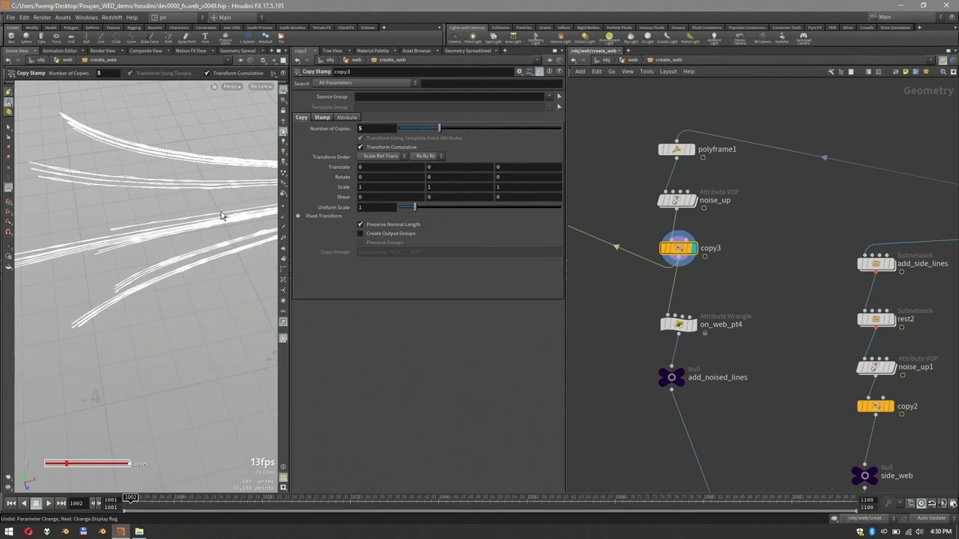
# Step: Examine the strands close up and compare the displayed output of noise_up with that of copy3
pyautogui.press('Escape')
pyautogui.moveTo(191, 163); pyautogui.dragTo(131, 274)
pyautogui.press('Return')
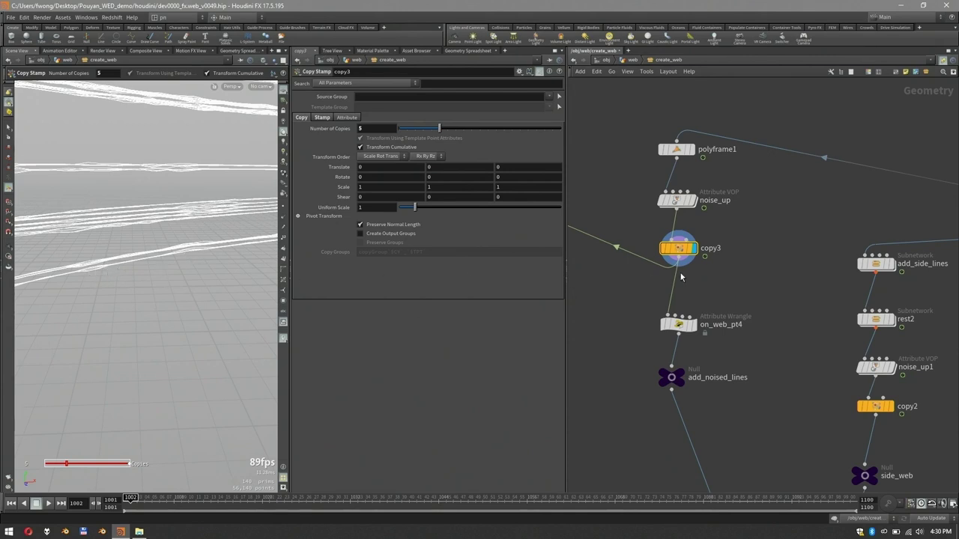
pyautogui.click(621, 248)
pyautogui.click(678, 200)
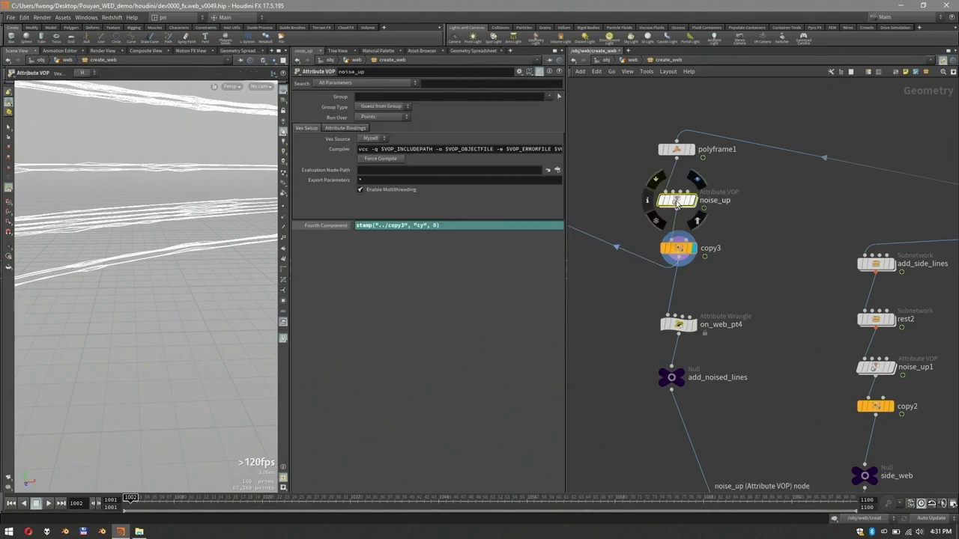
pyautogui.click(694, 200)
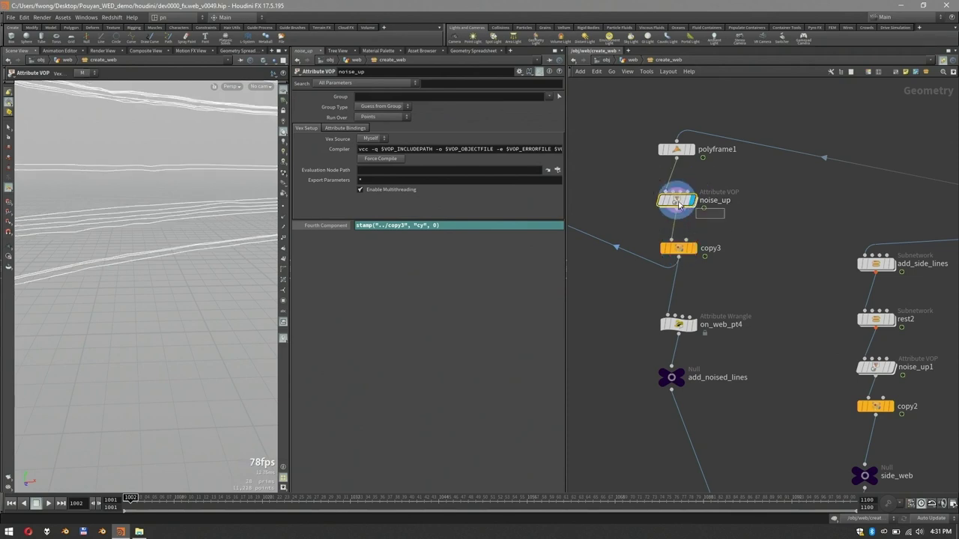
pyautogui.click(694, 247)
# Step: Open the noise_up VOP network and bypass its multiply1 node to examine the effect on the strands
pyautogui.doubleClick(678, 199)
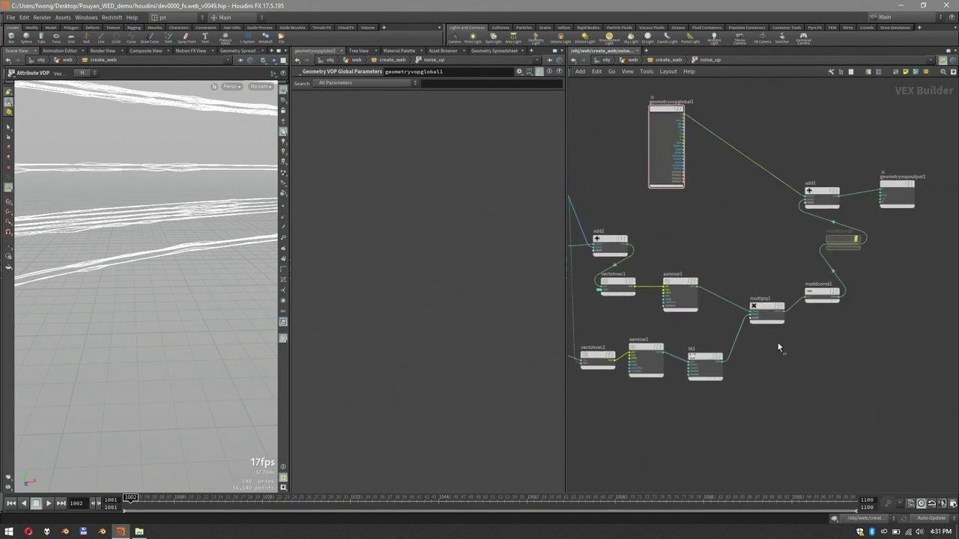
pyautogui.click(764, 308)
pyautogui.click(779, 306)
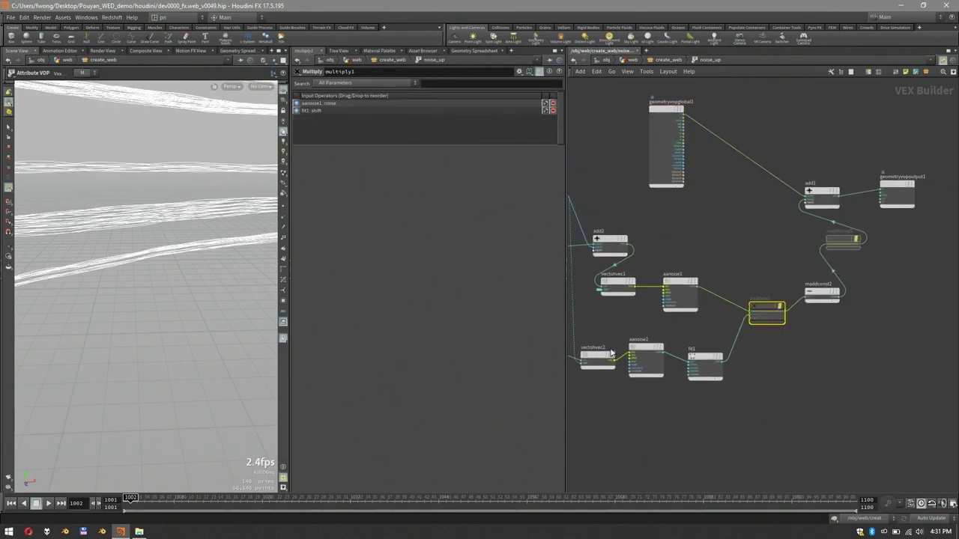
pyautogui.keyDown('alt'); pyautogui.moveTo(212, 162); pyautogui.dragTo(95, 199); pyautogui.keyUp('alt')
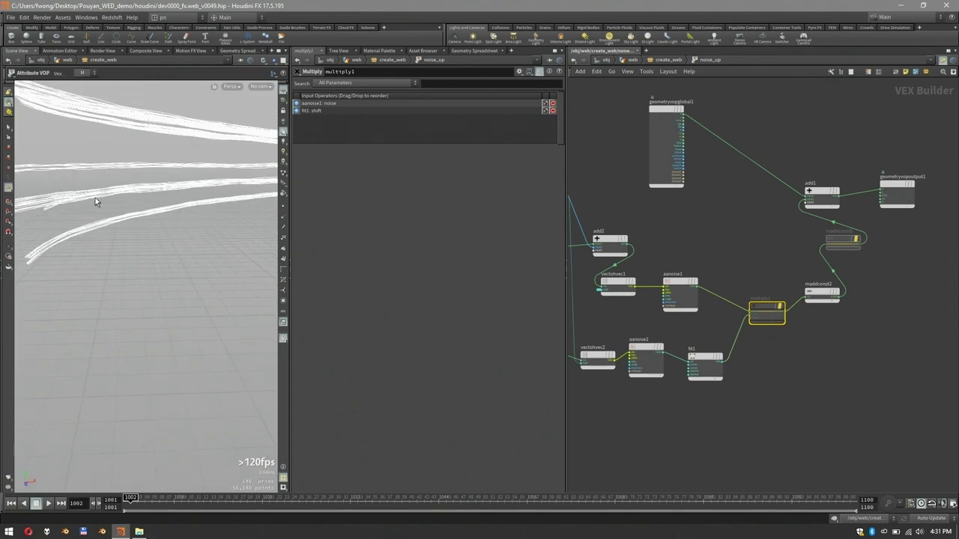
pyautogui.click(836, 191)
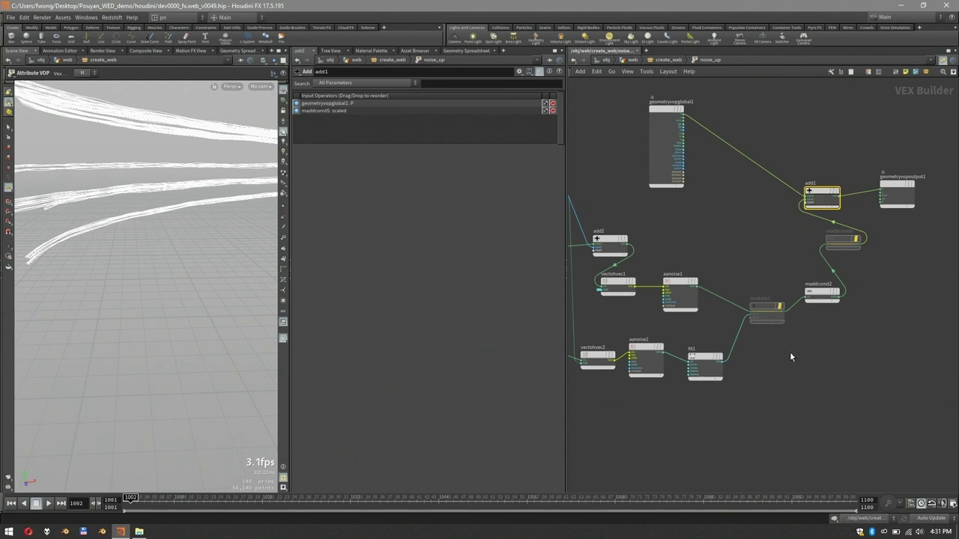
pyautogui.click(770, 315)
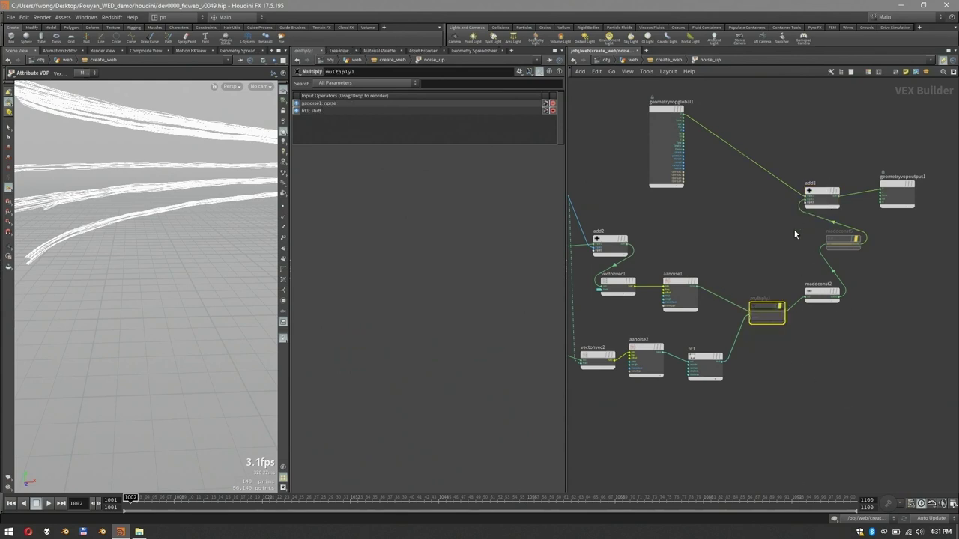
# Step: Visualize the aanoise2 output on the strands, move the visualization to fit1's output, and place the visualizer node clear of fit1
pyautogui.moveTo(681, 341); pyautogui.dragTo(778, 308, button='middle')
pyautogui.click(754, 343)
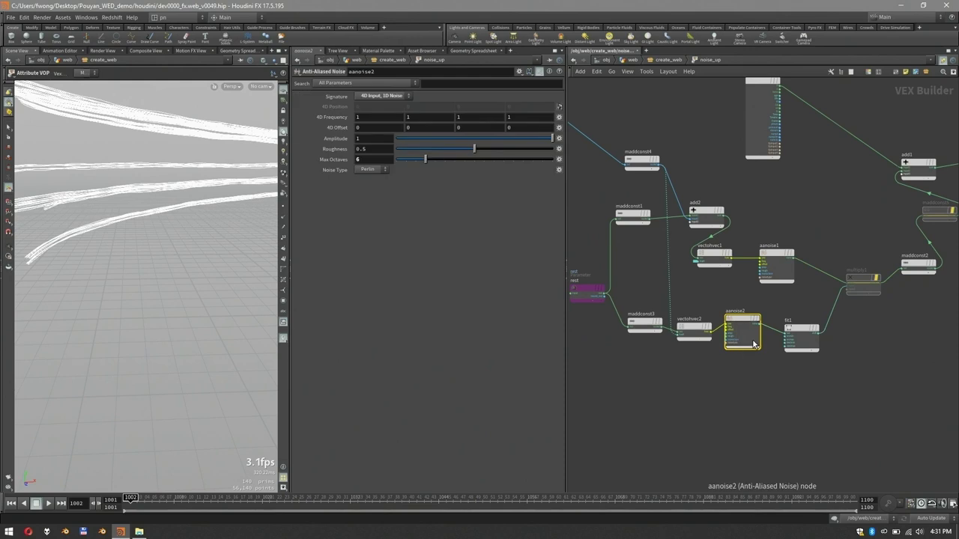
pyautogui.press('x')
pyautogui.click(793, 345)
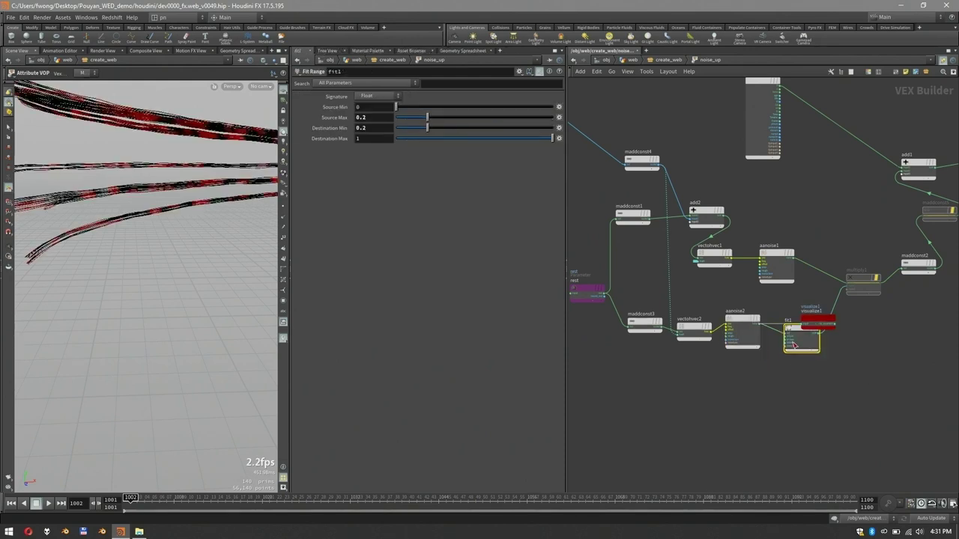
pyautogui.moveTo(815, 324); pyautogui.dragTo(871, 335)
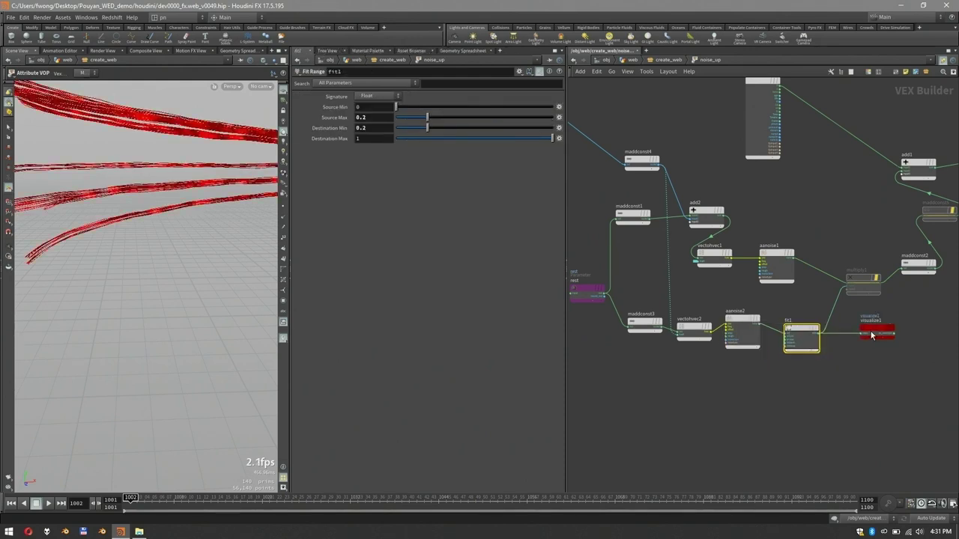
pyautogui.scroll(3, 771, 368)
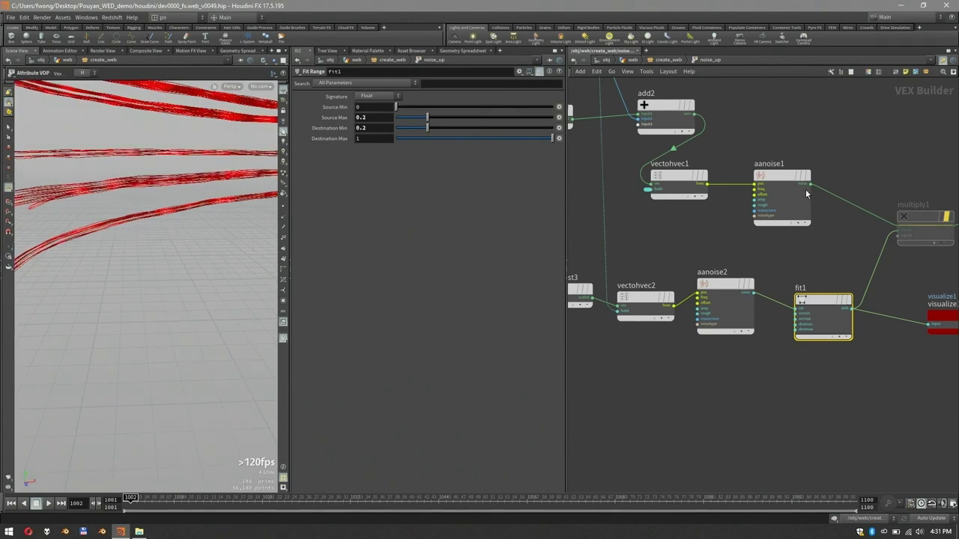
# Step: Re-enable the multiply1 node and delete the visualizer node attached to fit1
pyautogui.moveTo(848, 173); pyautogui.dragTo(744, 177, button='middle')
pyautogui.moveTo(808, 173); pyautogui.dragTo(784, 250)
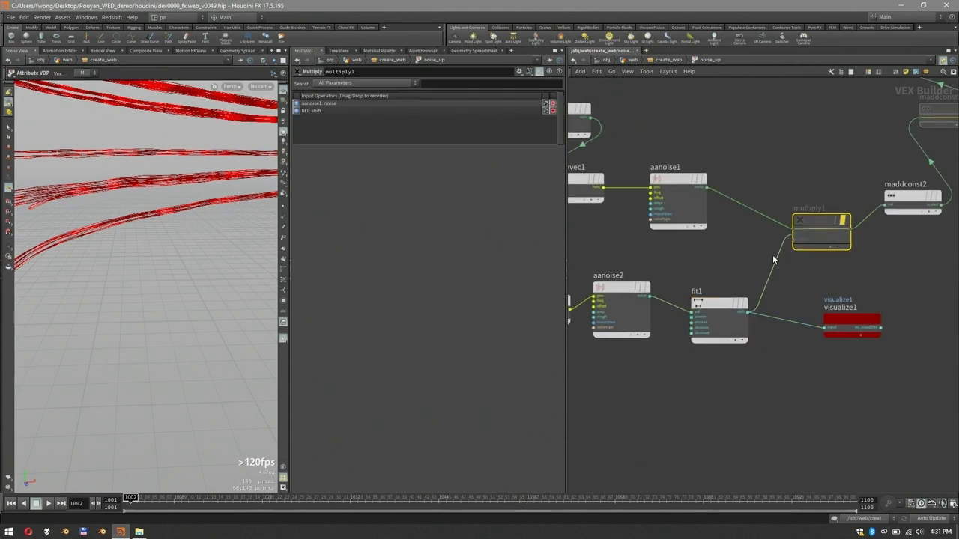
pyautogui.click(848, 319)
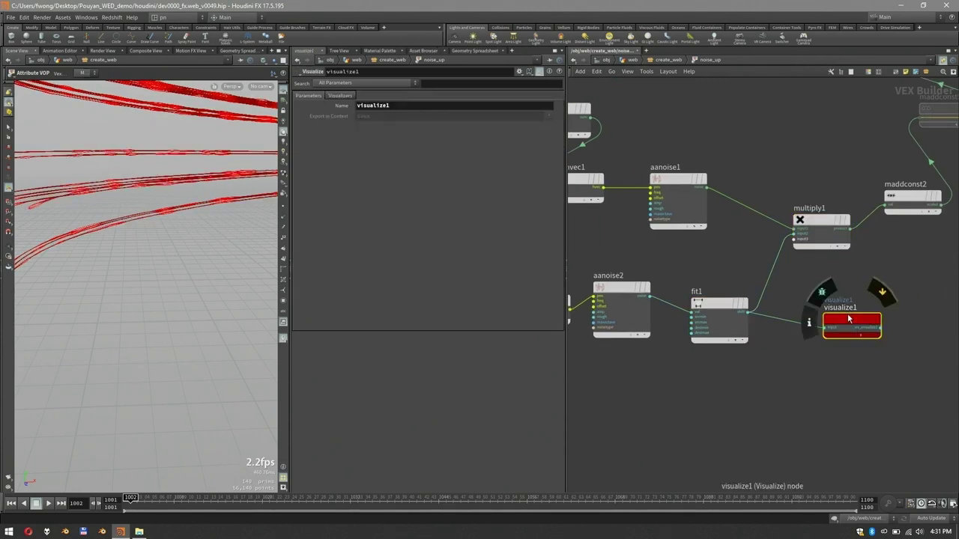
pyautogui.press('Delete')
# Step: Toggle the multiply1 node's bypass on and off again and examine the whole set of strands
pyautogui.click(833, 242)
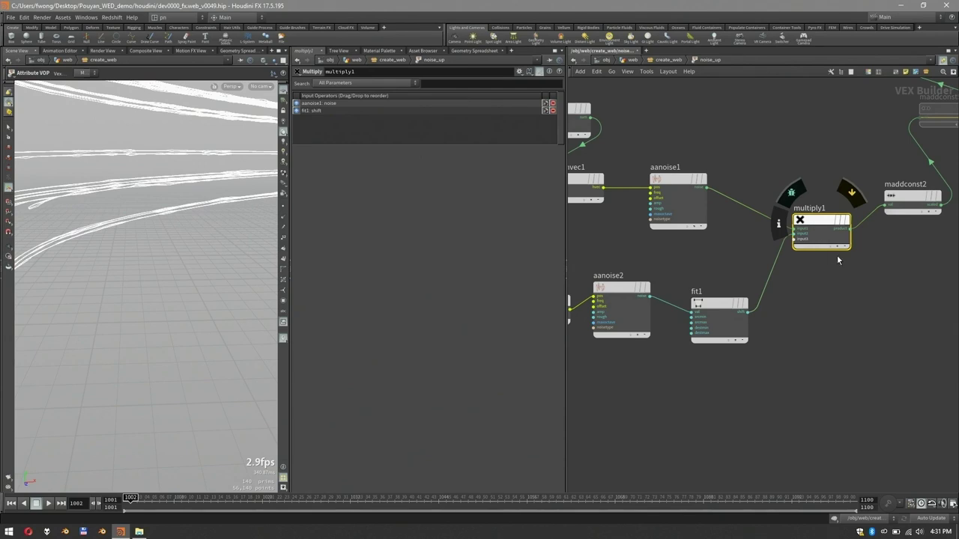
pyautogui.press('b')
pyautogui.press('b')
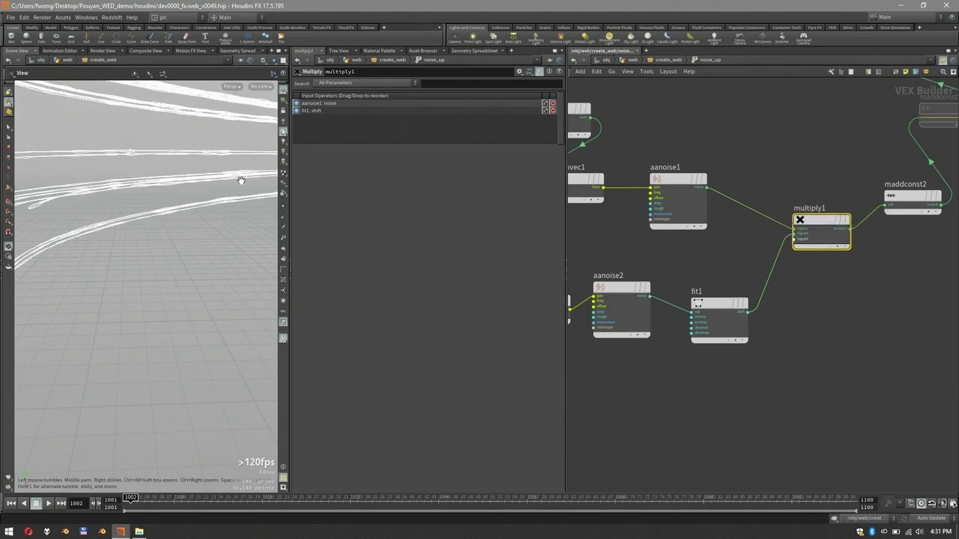
pyautogui.keyDown('alt'); pyautogui.moveTo(240, 180); pyautogui.dragTo(116, 180, button='right'); pyautogui.keyUp('alt')
pyautogui.moveTo(116, 181); pyautogui.dragTo(178, 274)
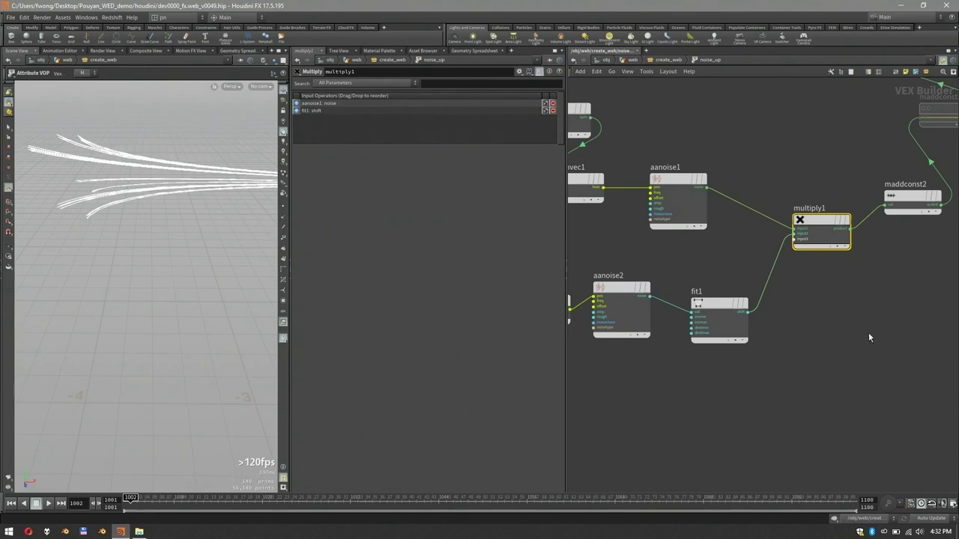
# Step: Return to the create_web network and display the add_noised_lines1 merge node to view the combined web
pyautogui.press('u')
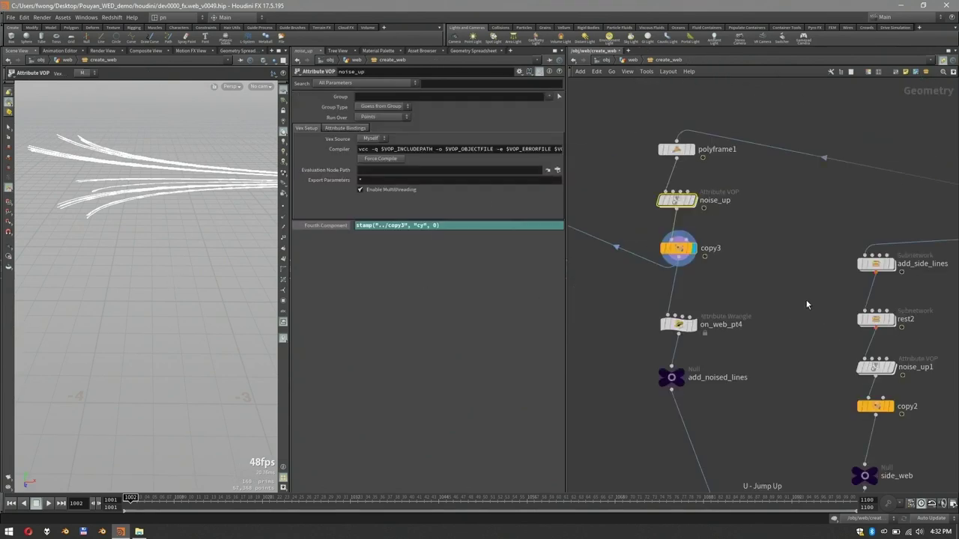
pyautogui.click(721, 340)
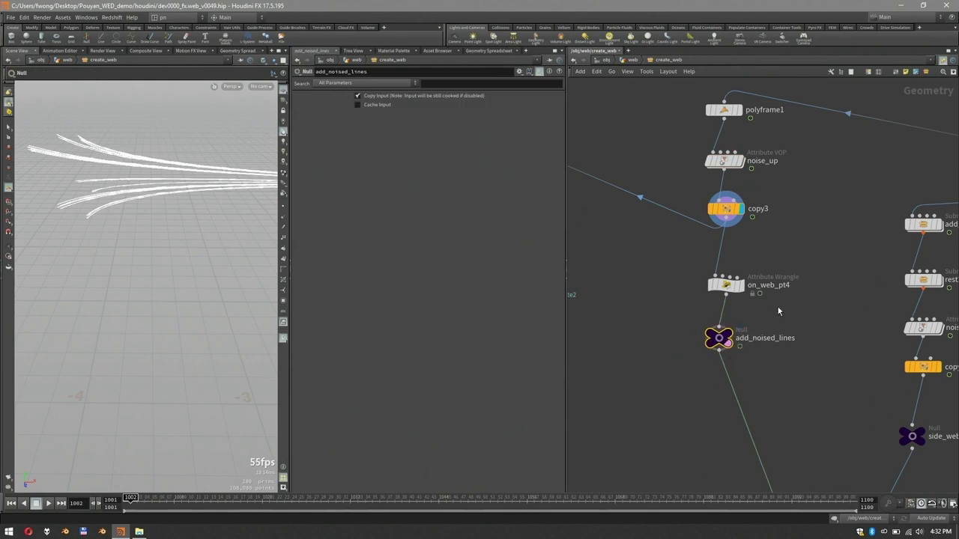
pyautogui.moveTo(649, 263); pyautogui.dragTo(721, 261, button='middle')
pyautogui.scroll(-1, 804, 253)
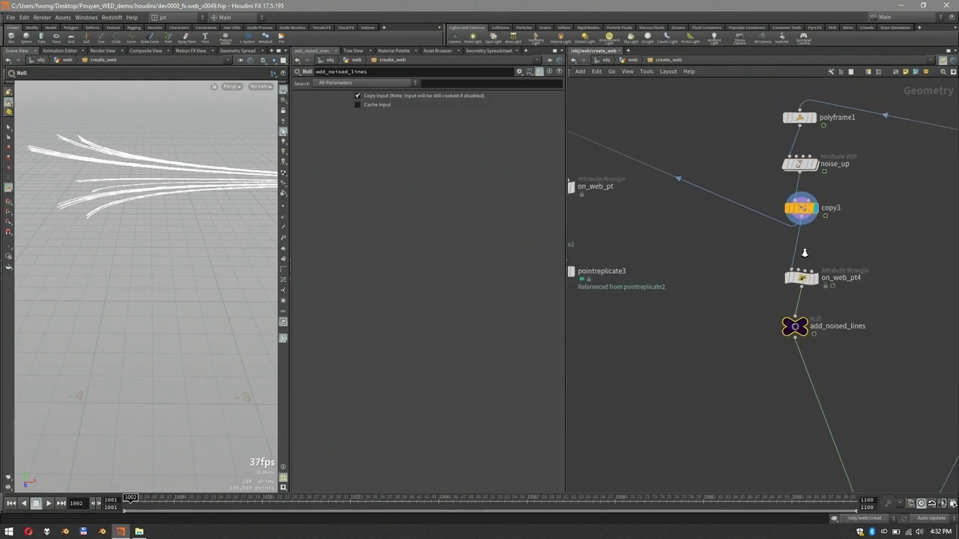
pyautogui.scroll(-3, 804, 253)
pyautogui.moveTo(930, 361); pyautogui.dragTo(850, 289, button='middle')
pyautogui.scroll(-3, 879, 329)
pyautogui.moveTo(947, 361); pyautogui.dragTo(805, 296, button='middle')
pyautogui.moveTo(851, 322); pyautogui.dragTo(806, 342)
pyautogui.press('r')
pyautogui.keyDown('alt'); pyautogui.moveTo(132, 156); pyautogui.dragTo(137, 157); pyautogui.keyUp('alt')
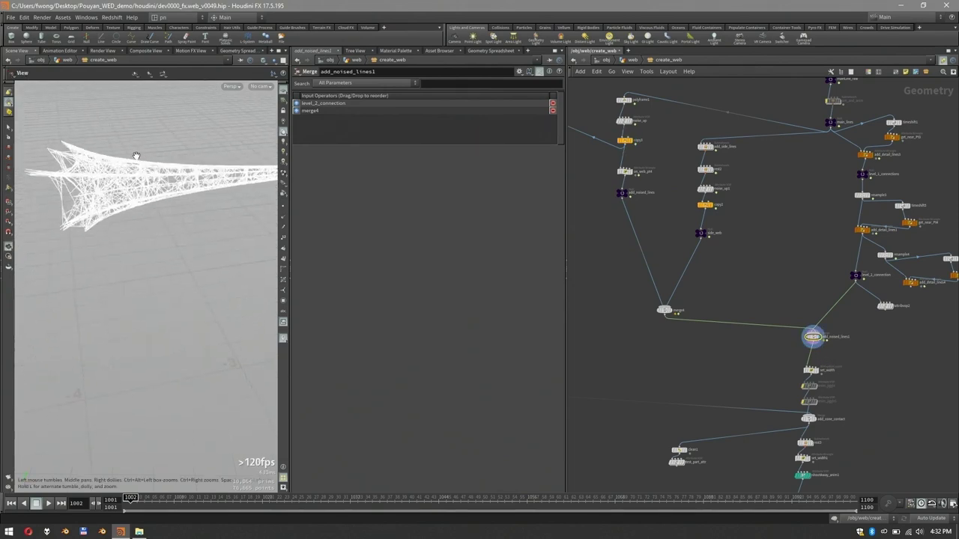
# Step: Find the contact-lines branch in the create_web network and inspect the parameters of its colid_geo3 Object Merge
pyautogui.moveTo(614, 238); pyautogui.dragTo(698, 236, button='middle')
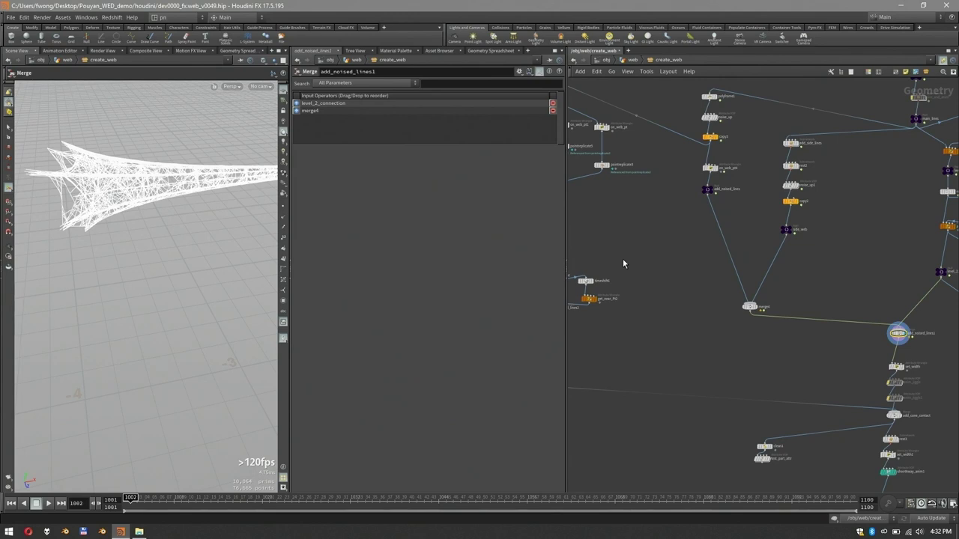
pyautogui.moveTo(622, 264); pyautogui.dragTo(793, 302, button='middle')
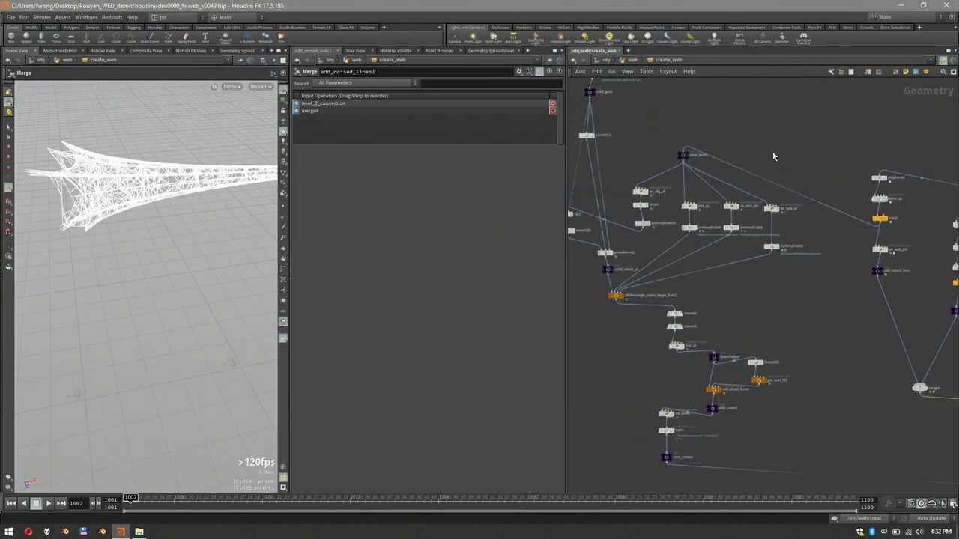
pyautogui.moveTo(719, 122); pyautogui.dragTo(788, 142, button='middle')
pyautogui.click(666, 160)
pyautogui.scroll(2, 789, 192)
pyautogui.click(789, 141)
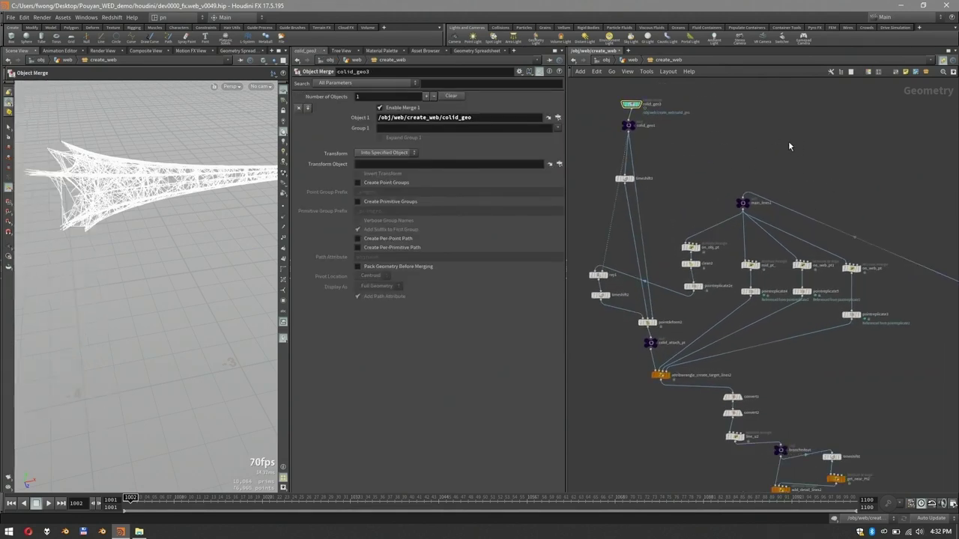
# Step: Display the cone_contact null at the end of the contact branch and examine the contact strands from several angles
pyautogui.click(741, 204)
pyautogui.moveTo(845, 331); pyautogui.dragTo(823, 108, button='middle')
pyautogui.moveTo(669, 382); pyautogui.dragTo(735, 346)
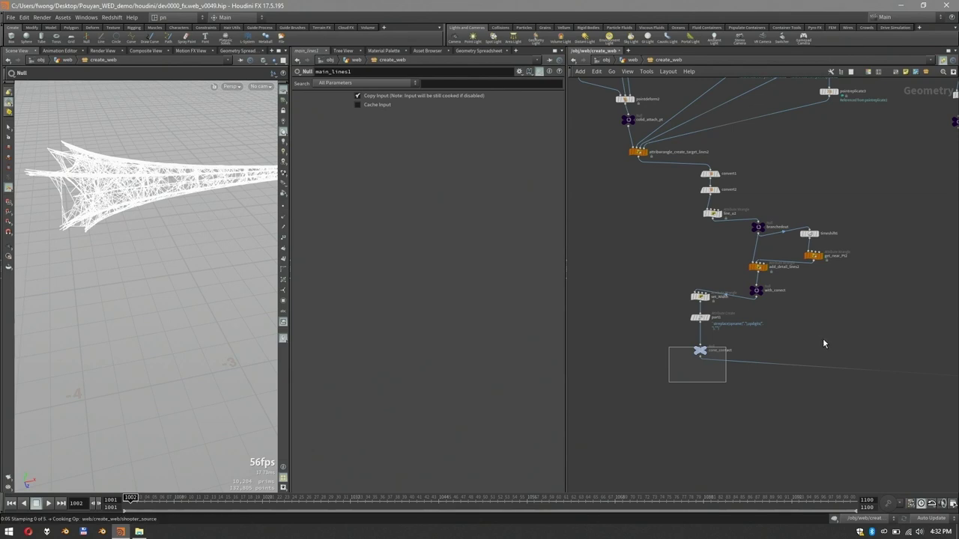
pyautogui.keyDown('alt'); pyautogui.moveTo(120, 165); pyautogui.dragTo(88, 151); pyautogui.keyUp('alt')
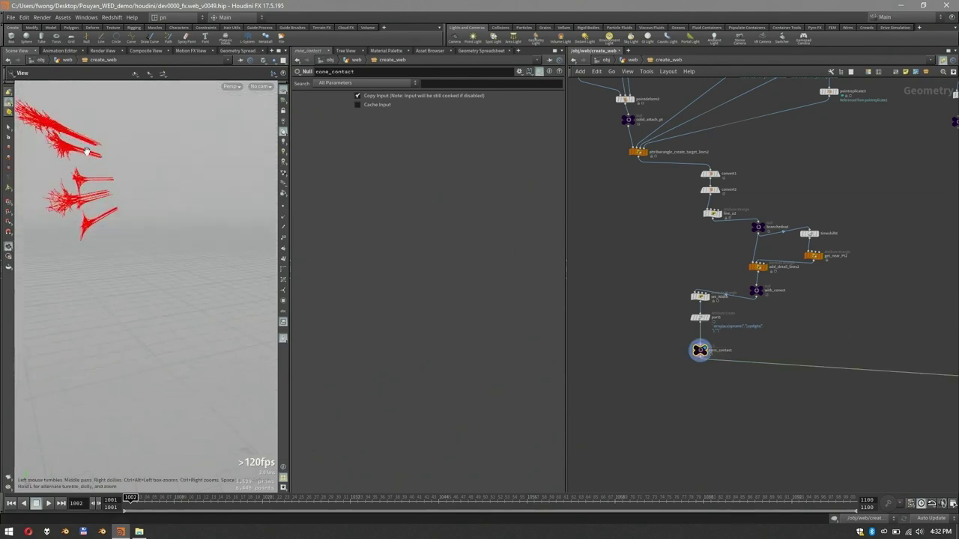
pyautogui.keyDown('alt'); pyautogui.moveTo(88, 150); pyautogui.dragTo(157, 196, button='middle'); pyautogui.keyUp('alt')
pyautogui.keyDown('alt'); pyautogui.moveTo(156, 196); pyautogui.dragTo(90, 182); pyautogui.keyUp('alt')
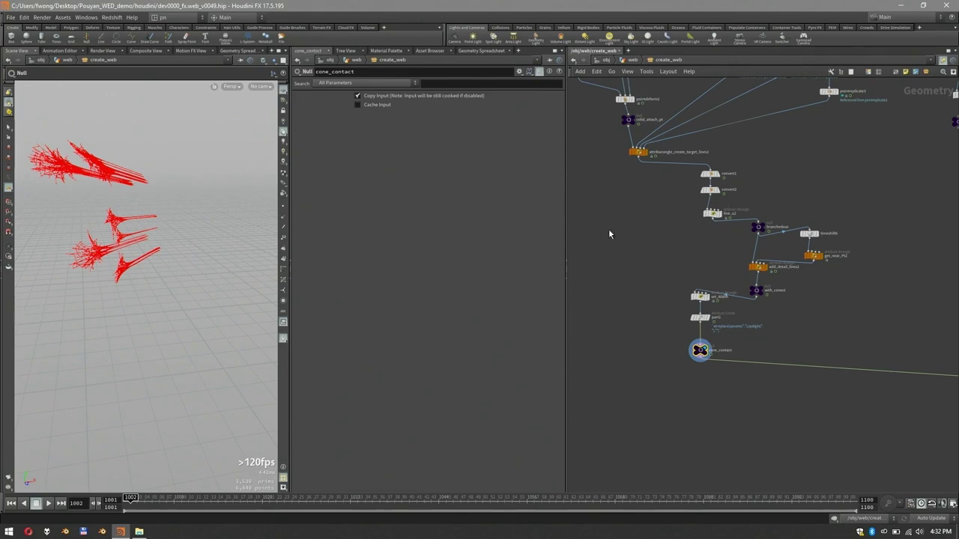
# Step: Display the main_lines1 null that feeds the contact branch and show the other scene objects around the strands
pyautogui.moveTo(617, 222); pyautogui.dragTo(693, 298, button='middle')
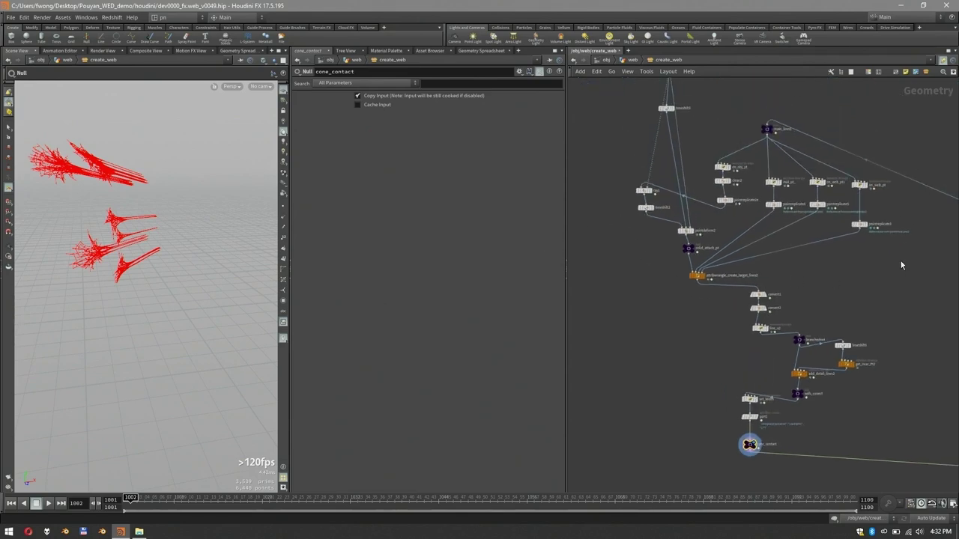
pyautogui.moveTo(724, 110); pyautogui.dragTo(691, 192, button='middle')
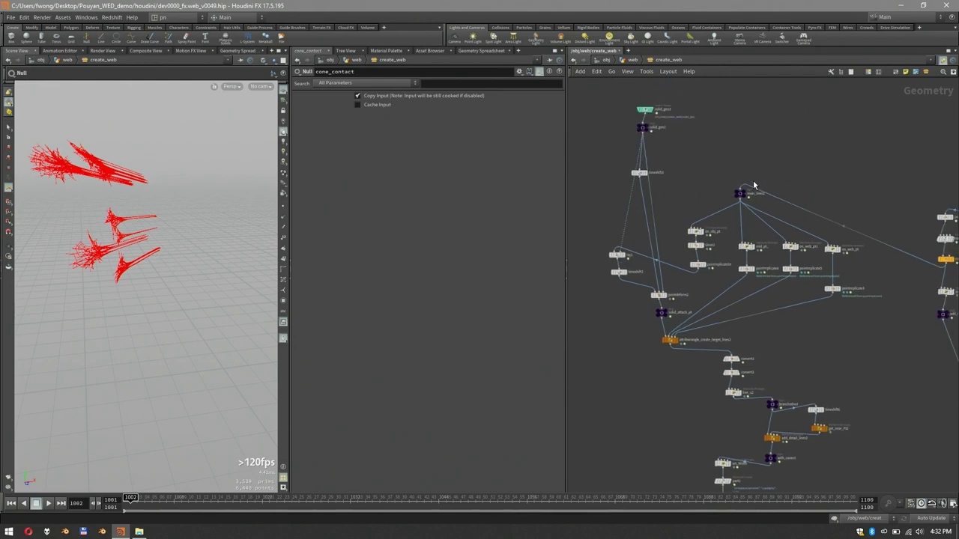
pyautogui.moveTo(753, 180); pyautogui.dragTo(730, 202)
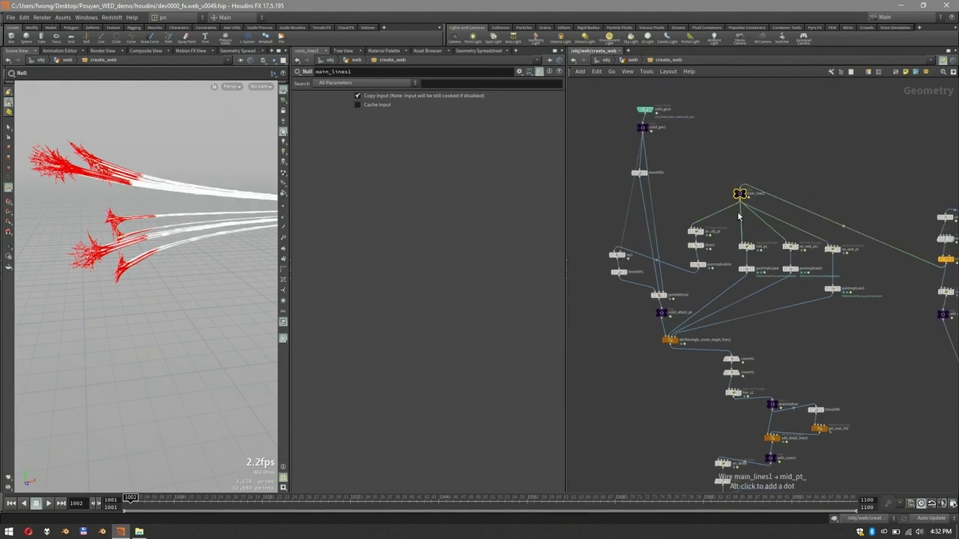
pyautogui.press('r')
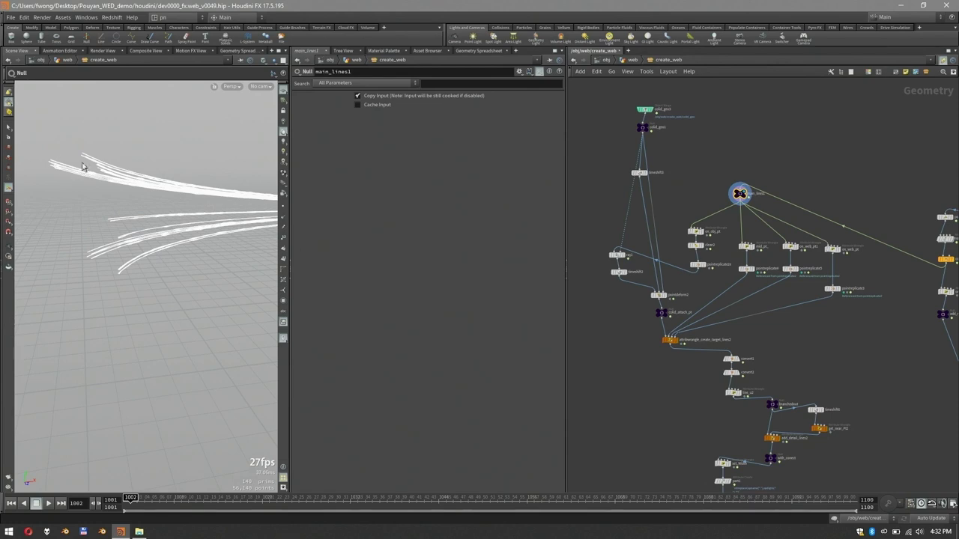
pyautogui.click(280, 85)
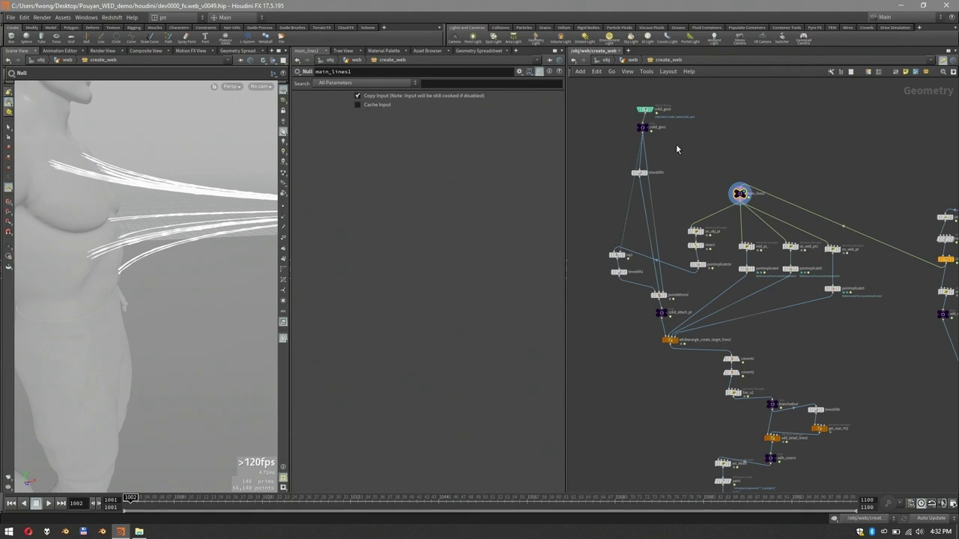
# Step: Select the colid_geo3 Object Merge to highlight the collision body behind the main lines
pyautogui.moveTo(692, 152); pyautogui.dragTo(752, 164, button='middle')
pyautogui.scroll(2, 749, 168)
pyautogui.moveTo(728, 159); pyautogui.dragTo(671, 136)
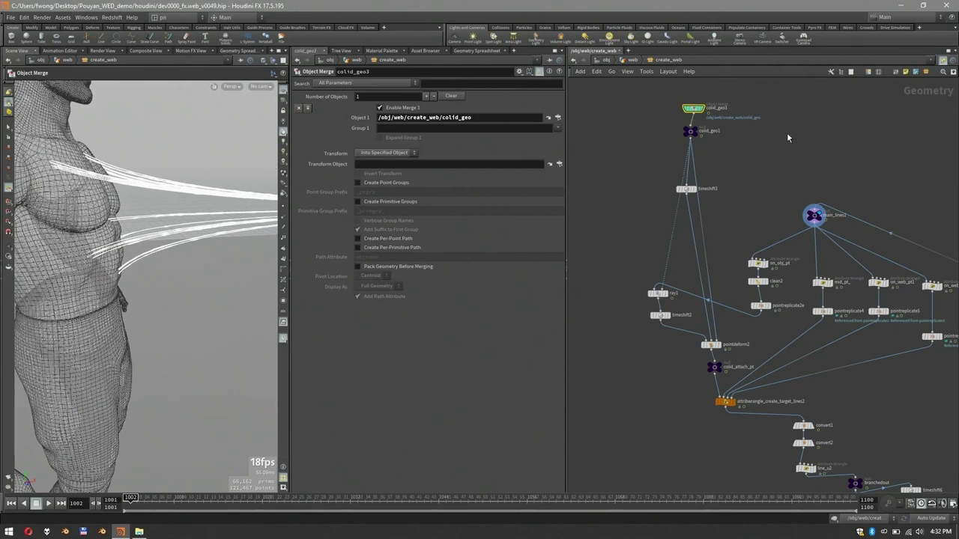
pyautogui.moveTo(687, 114)
# Step: Trace the referenced collision geometry to the colid_geo null near the network's start, and select shooter_source beside it
pyautogui.scroll(-5, 830, 134)
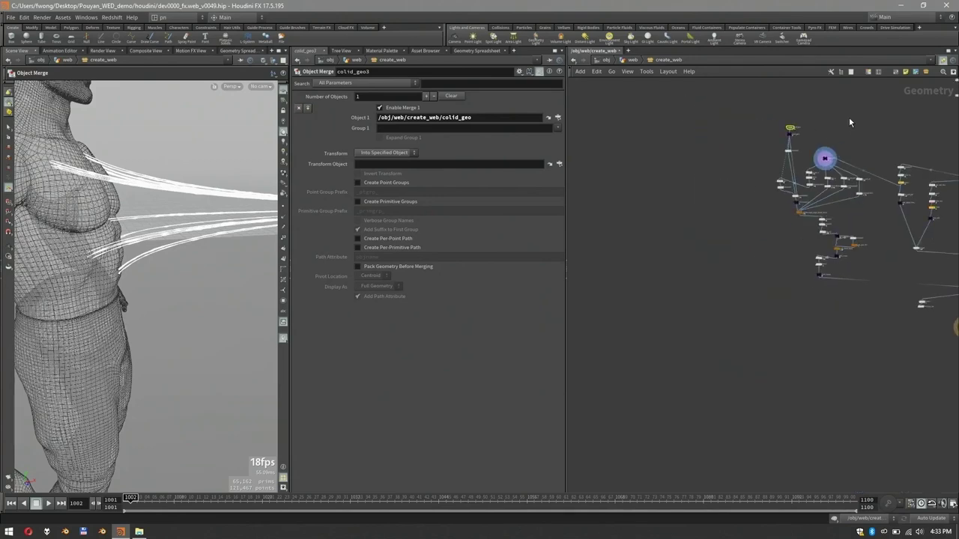
pyautogui.moveTo(849, 117); pyautogui.dragTo(720, 181, button='middle')
pyautogui.moveTo(925, 120); pyautogui.dragTo(887, 232, button='middle')
pyautogui.scroll(2, 868, 262)
pyautogui.moveTo(868, 264); pyautogui.dragTo(895, 259, button='middle')
pyautogui.scroll(3, 894, 260)
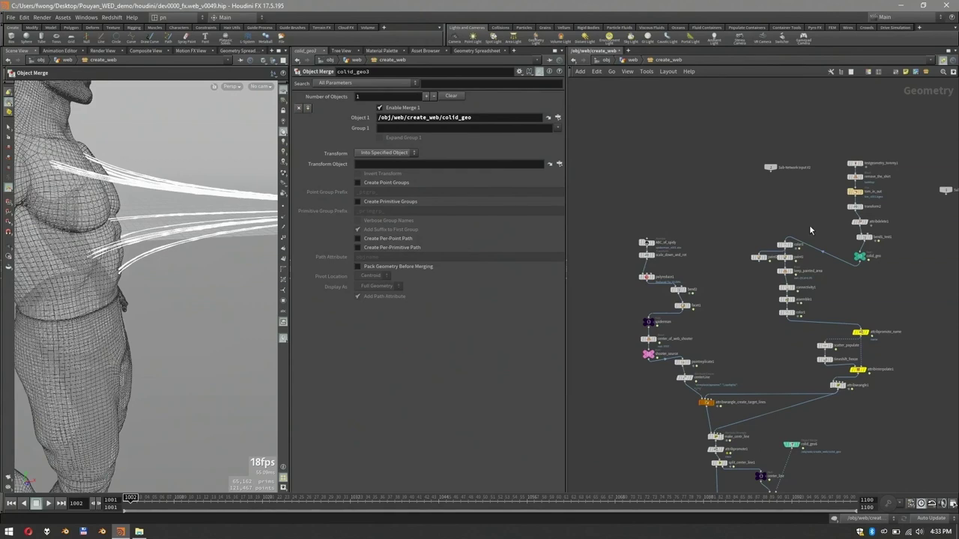
pyautogui.press('u')
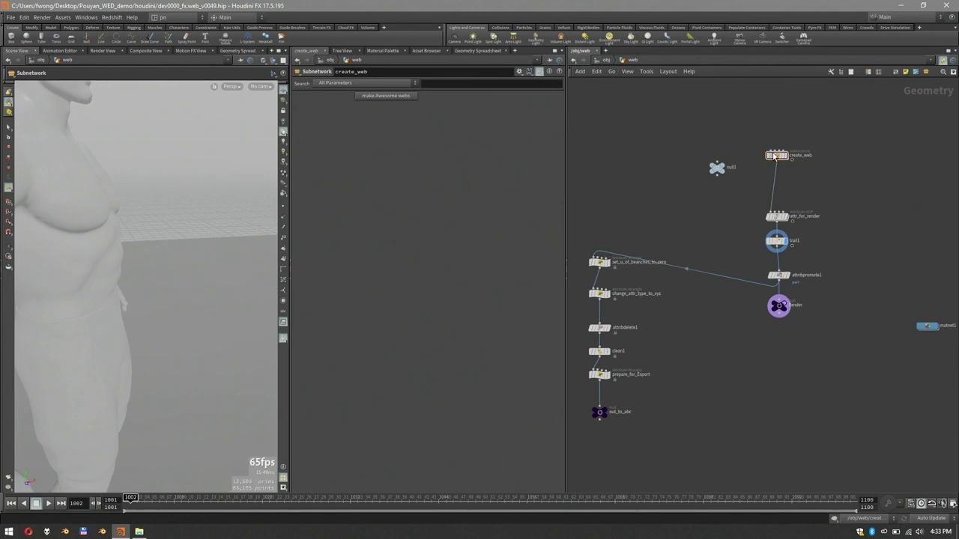
pyautogui.press('Return')
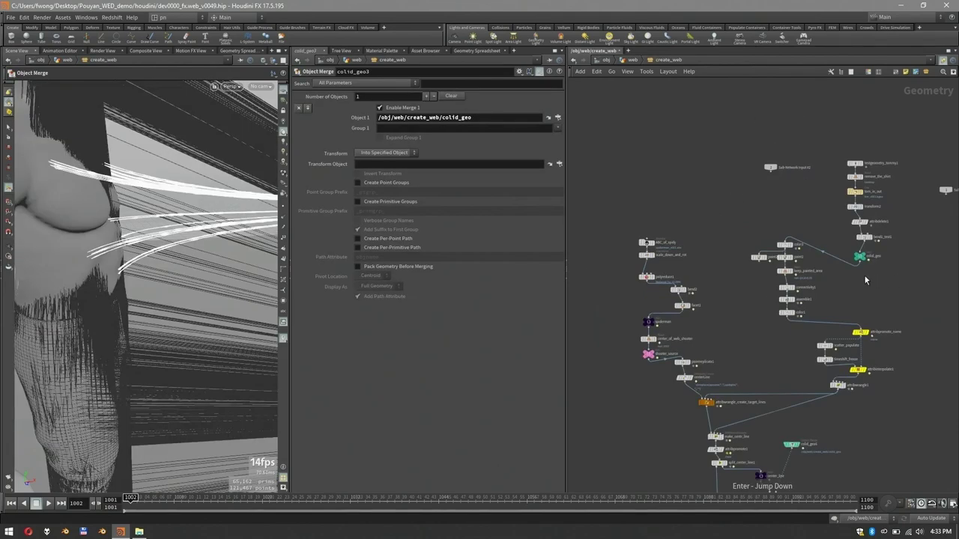
pyautogui.click(877, 237)
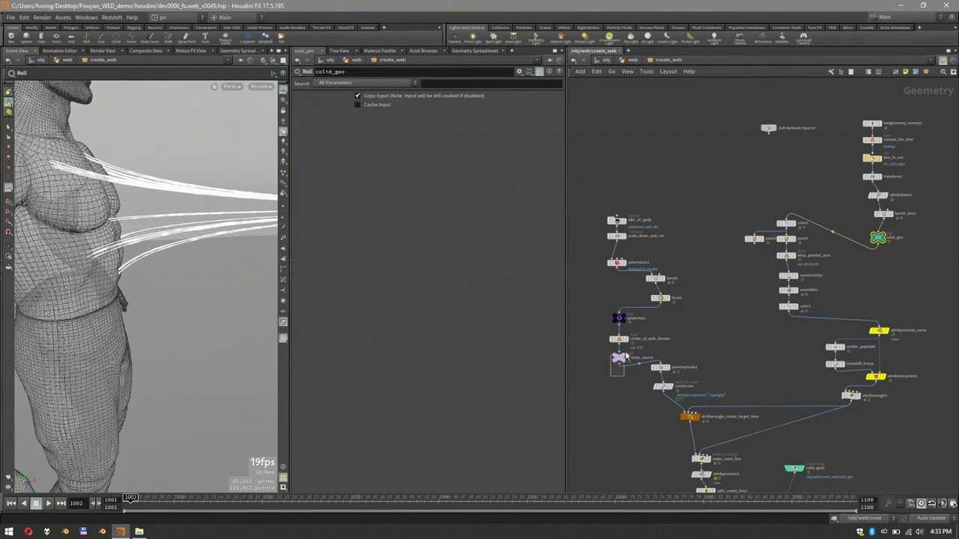
pyautogui.moveTo(626, 357); pyautogui.dragTo(630, 349)
# Step: Return to the contact branch and select the colid_geo1 null below the Object Merge
pyautogui.scroll(-3, 643, 317)
pyautogui.moveTo(643, 318); pyautogui.dragTo(813, 164, button='middle')
pyautogui.moveTo(687, 321); pyautogui.dragTo(815, 169, button='middle')
pyautogui.scroll(4, 753, 252)
pyautogui.moveTo(753, 253); pyautogui.dragTo(896, 204, button='middle')
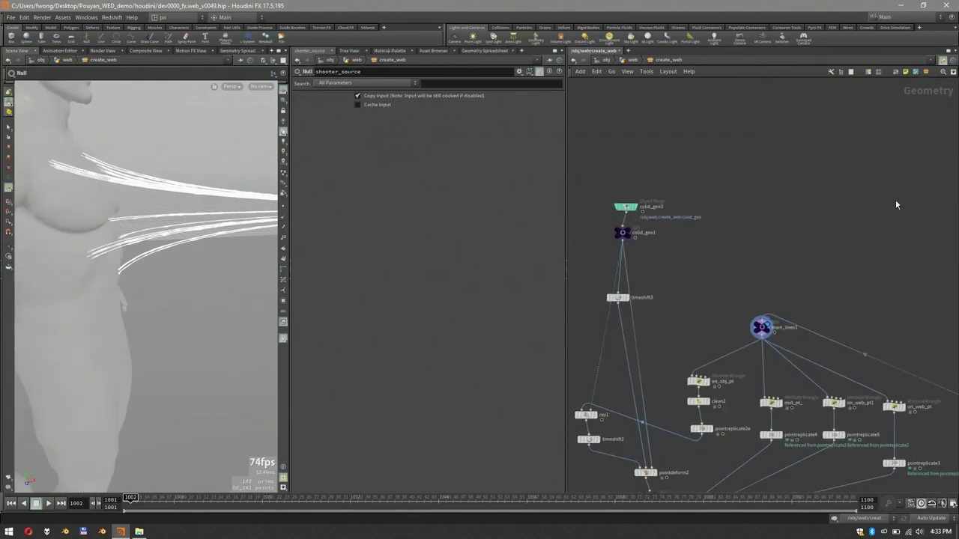
pyautogui.scroll(5, 712, 262)
pyautogui.click(669, 143)
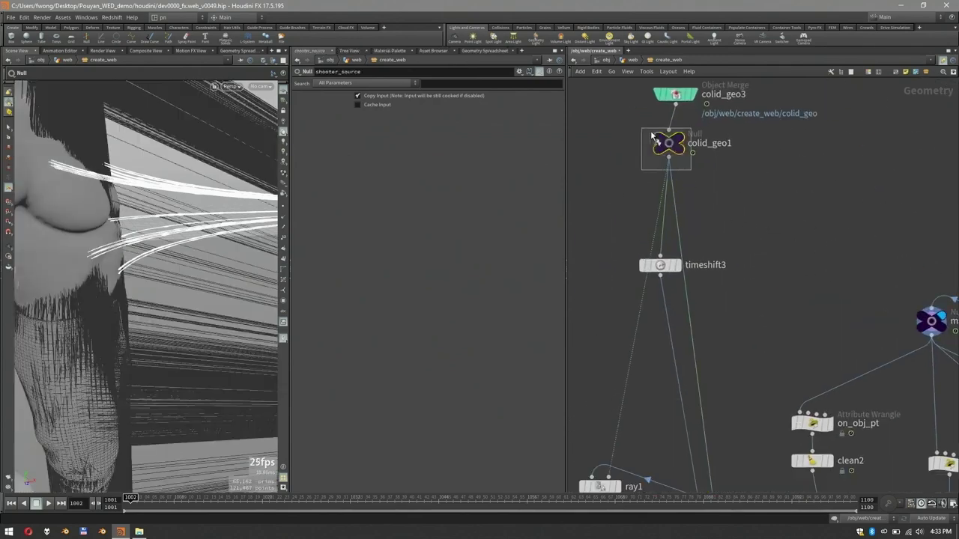
# Step: Inspect the timeshift3 node's frame settings and display its output in the viewport
pyautogui.scroll(-4, 779, 200)
pyautogui.click(690, 220)
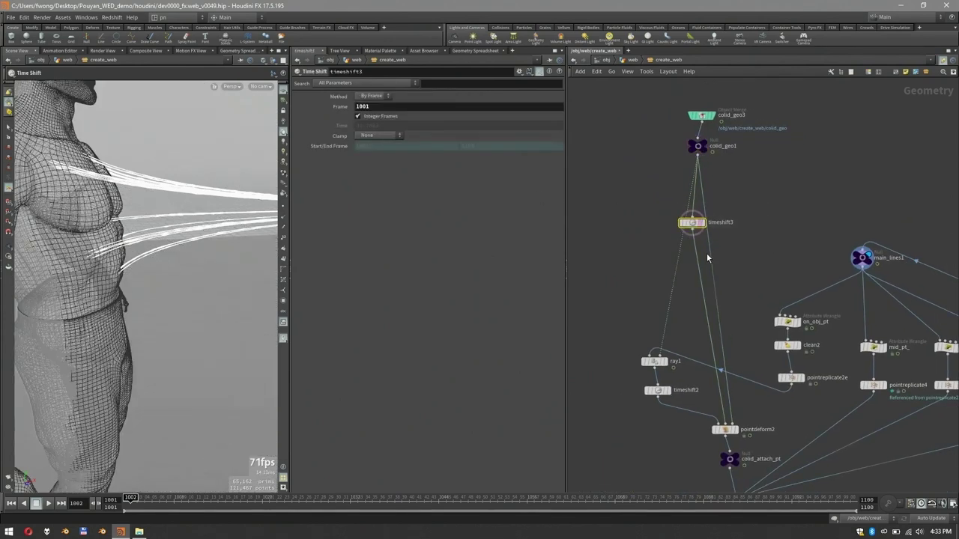
pyautogui.scroll(3, 708, 225)
pyautogui.click(725, 123)
pyautogui.click(745, 122)
pyautogui.write('r')
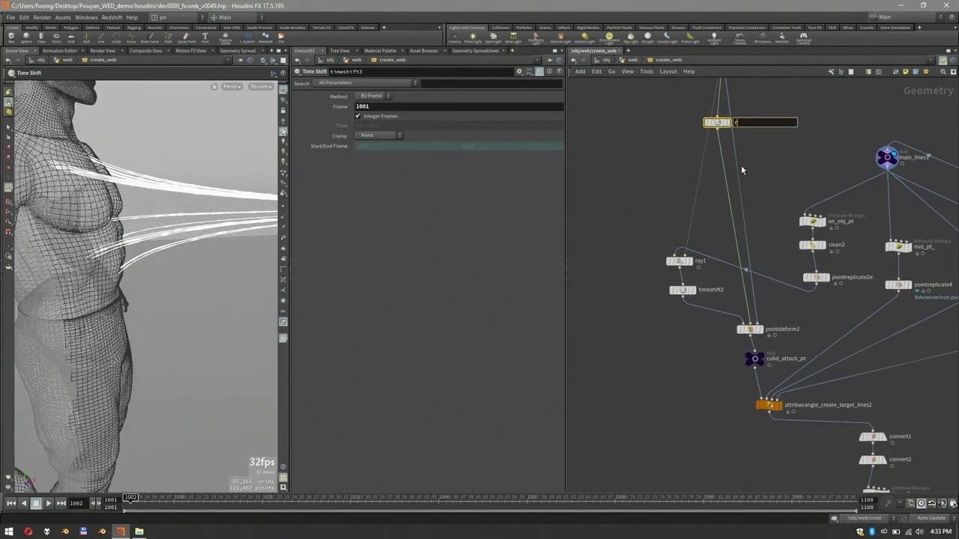
pyautogui.press('Escape')
pyautogui.moveTo(763, 156); pyautogui.dragTo(702, 118)
pyautogui.press('r')
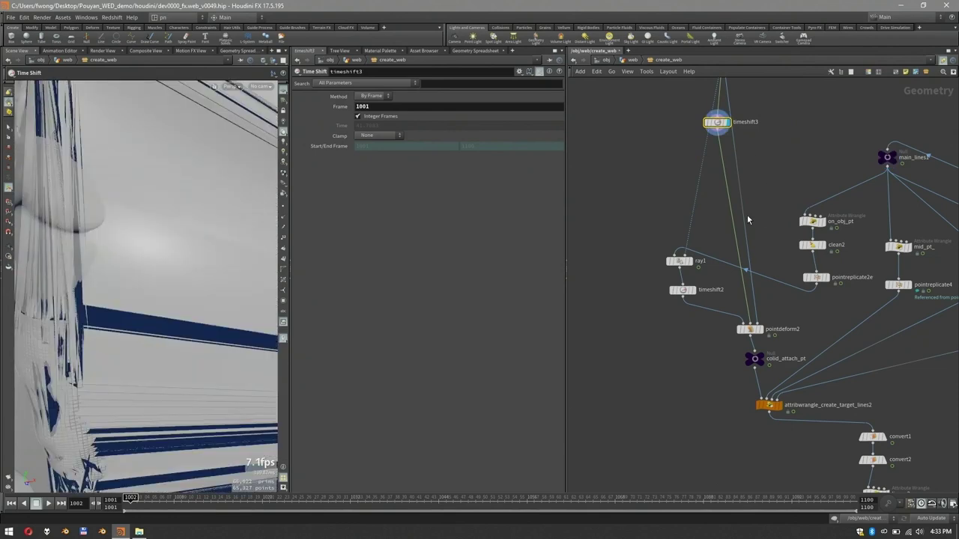
# Step: Display the ray1 node to inspect its projection settings, and display the on_obj_pt wrangle that supplies its points
pyautogui.moveTo(747, 217); pyautogui.dragTo(747, 164, button='middle')
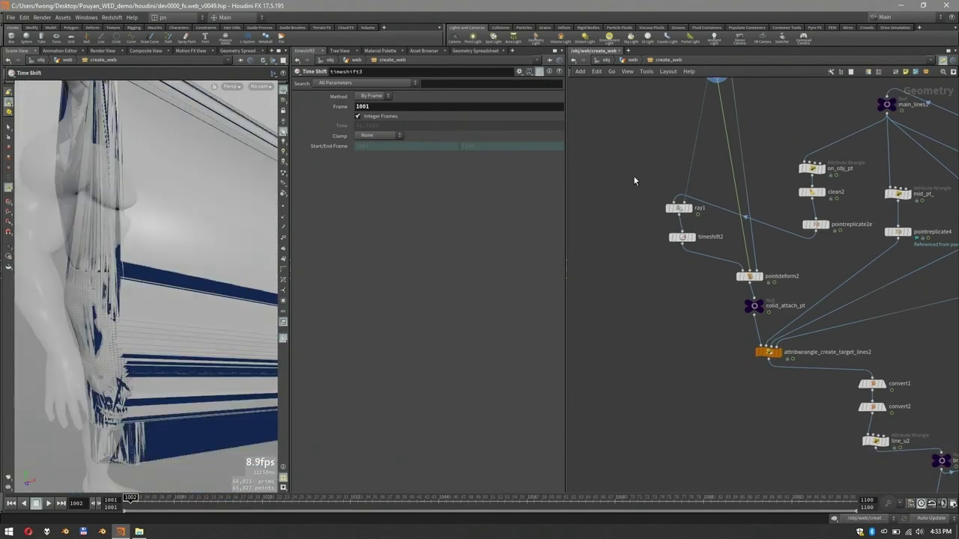
pyautogui.click(676, 208)
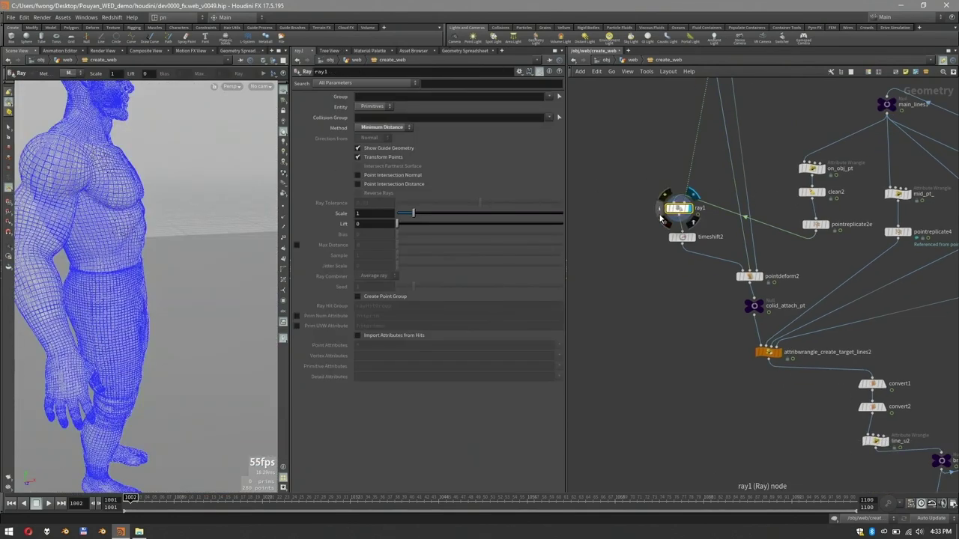
pyautogui.moveTo(811, 180); pyautogui.dragTo(759, 216, button='middle')
pyautogui.moveTo(730, 188); pyautogui.dragTo(760, 200)
pyautogui.click(760, 201)
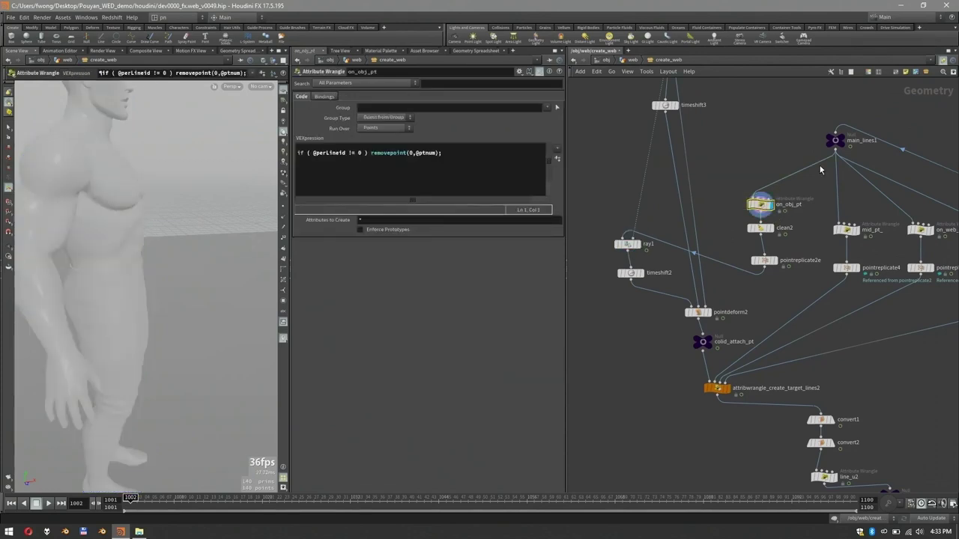
# Step: Turn on point display and examine the on_obj_pt points around the character's torso
pyautogui.click(283, 207)
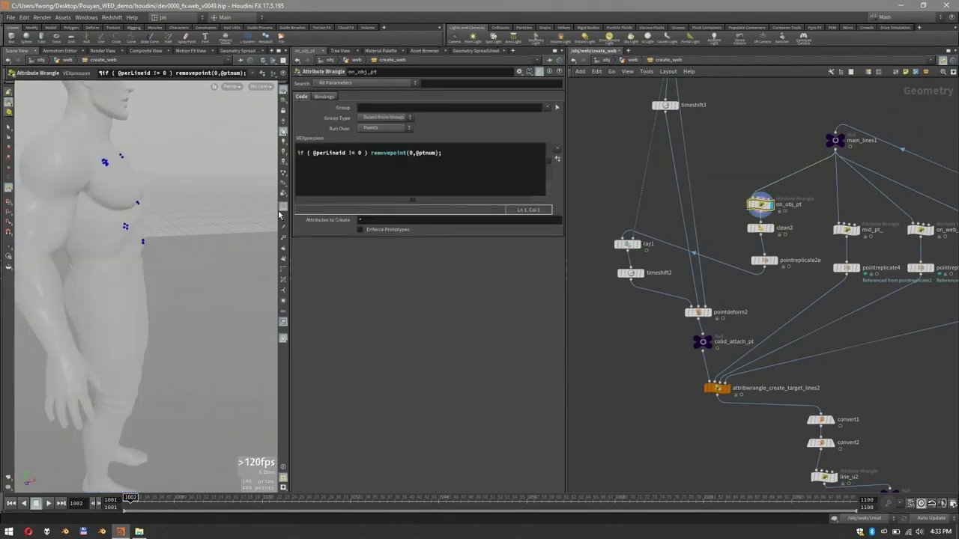
pyautogui.moveTo(144, 176)
pyautogui.keyDown('alt'); pyautogui.mouseDown()
pyautogui.moveTo(126, 180)
pyautogui.moveTo(143, 180)
pyautogui.mouseUp(); pyautogui.keyUp('alt')
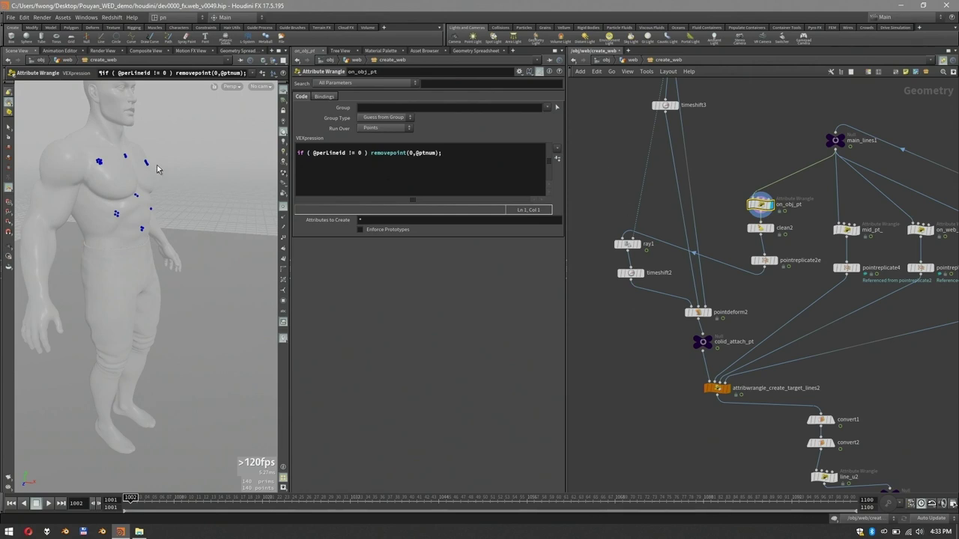
pyautogui.keyDown('alt'); pyautogui.moveTo(157, 167); pyautogui.dragTo(77, 159); pyautogui.keyUp('alt')
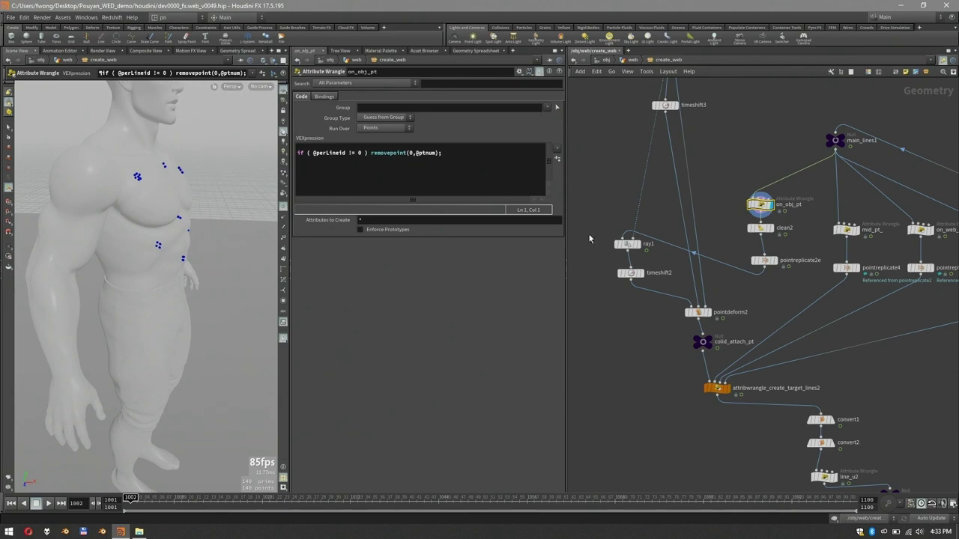
# Step: Display the mid_pt_ wrangle and examine its VEX expression and remaining points on the torso up close
pyautogui.moveTo(763, 294); pyautogui.dragTo(725, 275, button='middle')
pyautogui.moveTo(823, 189); pyautogui.dragTo(793, 223)
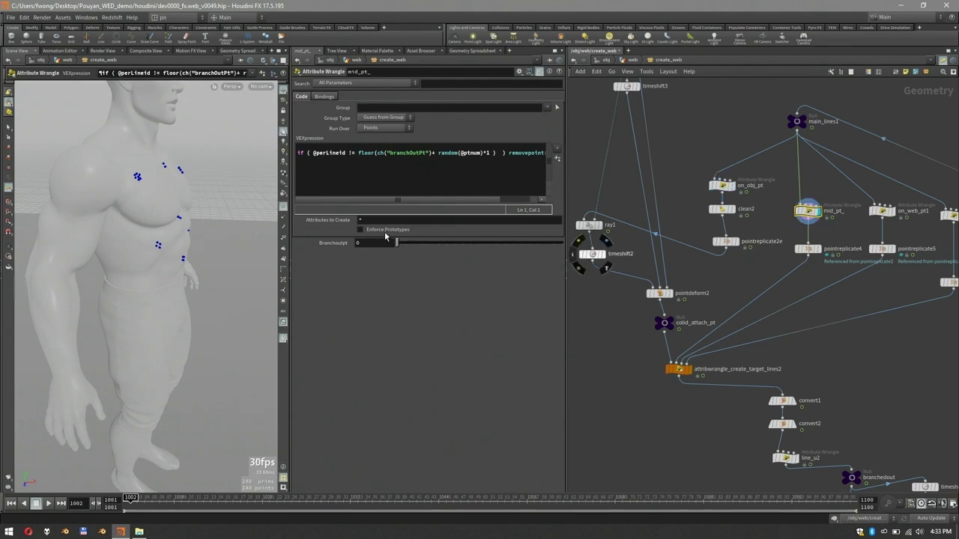
pyautogui.scroll(3, 155, 184)
pyautogui.keyDown('alt'); pyautogui.moveTo(155, 184); pyautogui.dragTo(199, 165); pyautogui.keyUp('alt')
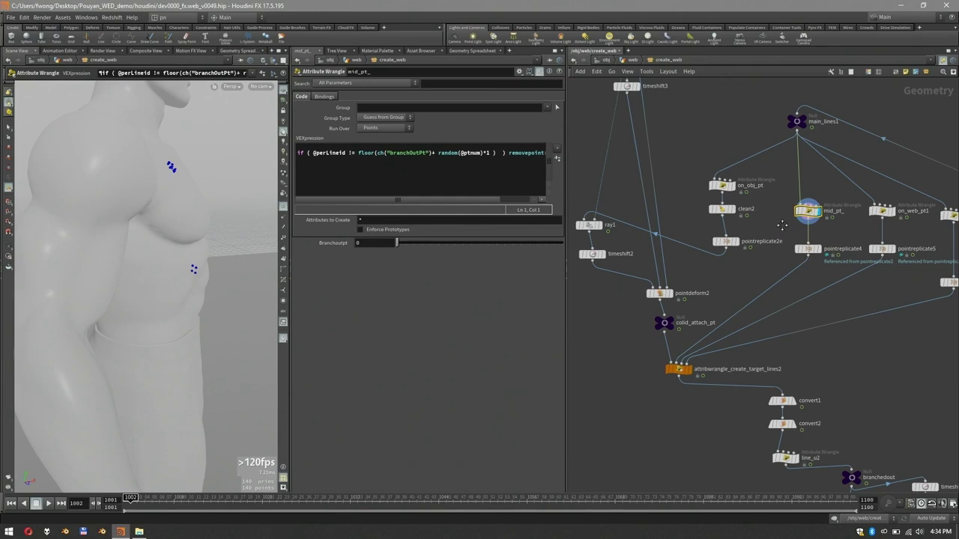
# Step: Display the on_web_pt1 wrangle and select main_lines1 to compare the kept points with the web strands
pyautogui.moveTo(782, 225); pyautogui.dragTo(756, 206, button='middle')
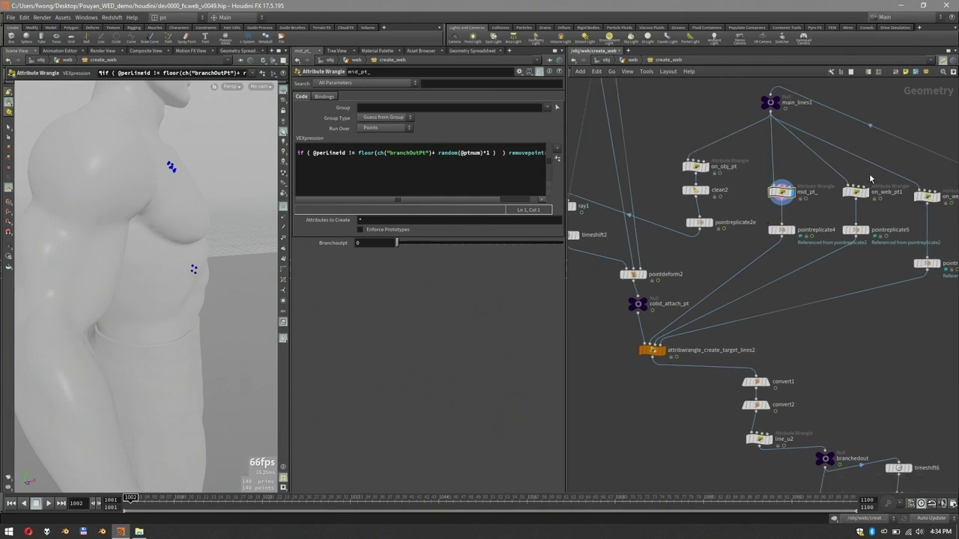
pyautogui.click(856, 191)
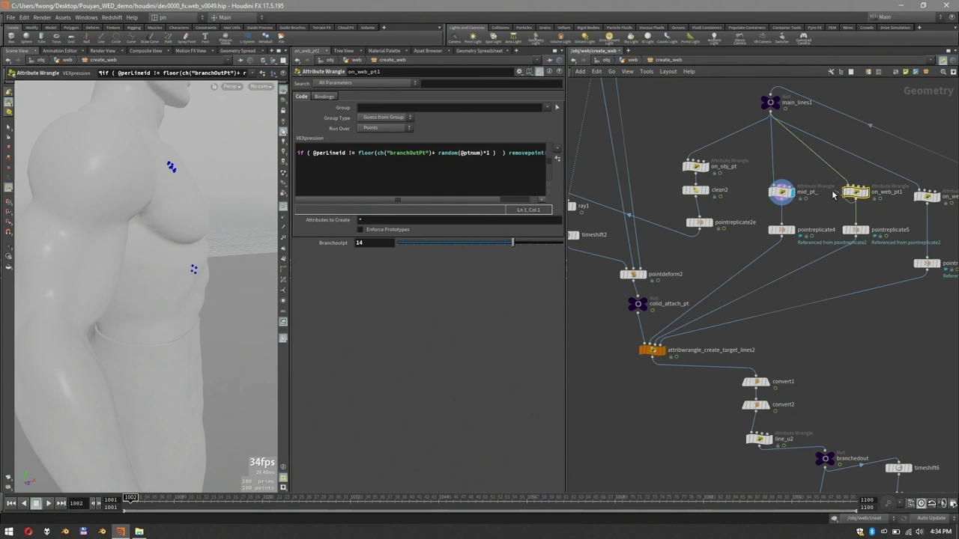
pyautogui.click(782, 202)
pyautogui.press('Escape')
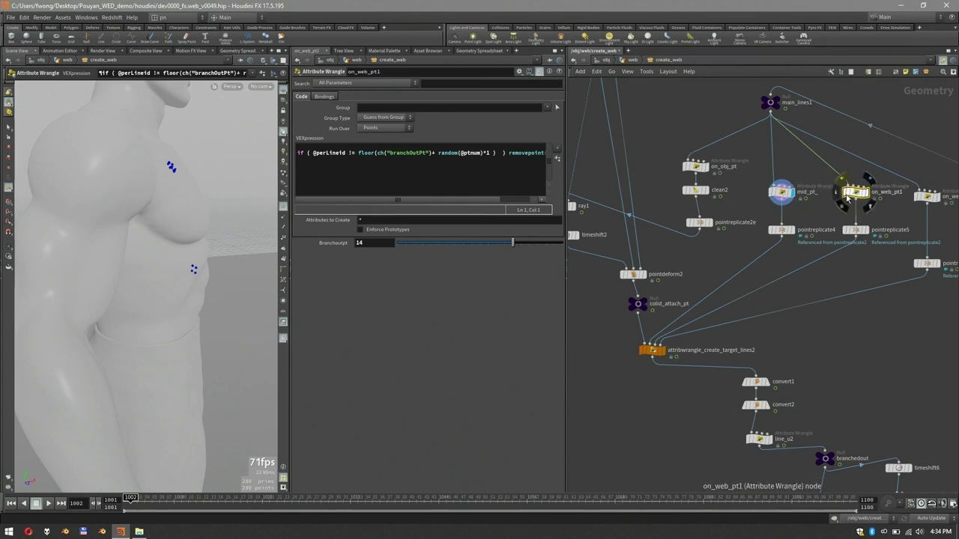
pyautogui.click(866, 193)
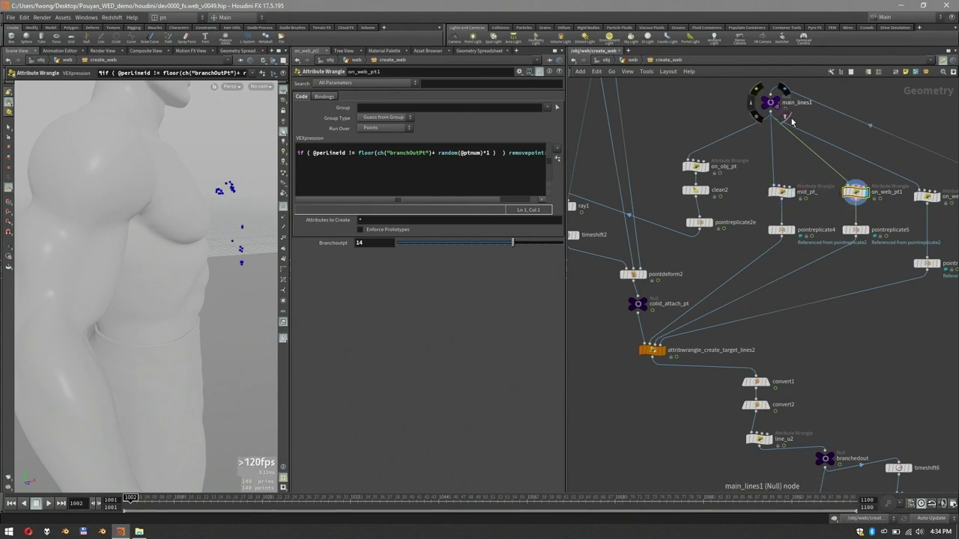
pyautogui.click(758, 107)
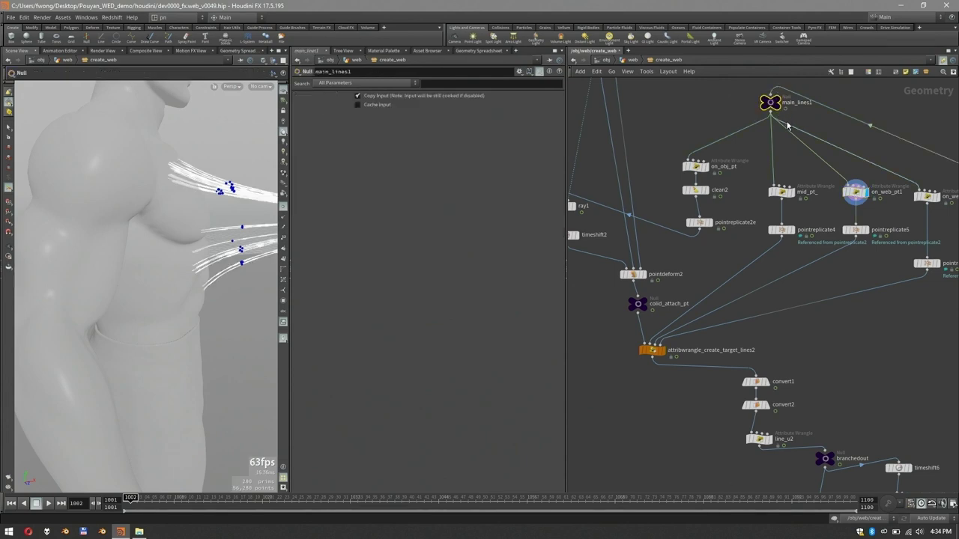
# Step: Display the mid_pt_, on_web_pt1 and on_web_pt wrangles in turn, checking the on_obj_pt expression as well, to compare which points each keeps
pyautogui.click(694, 165)
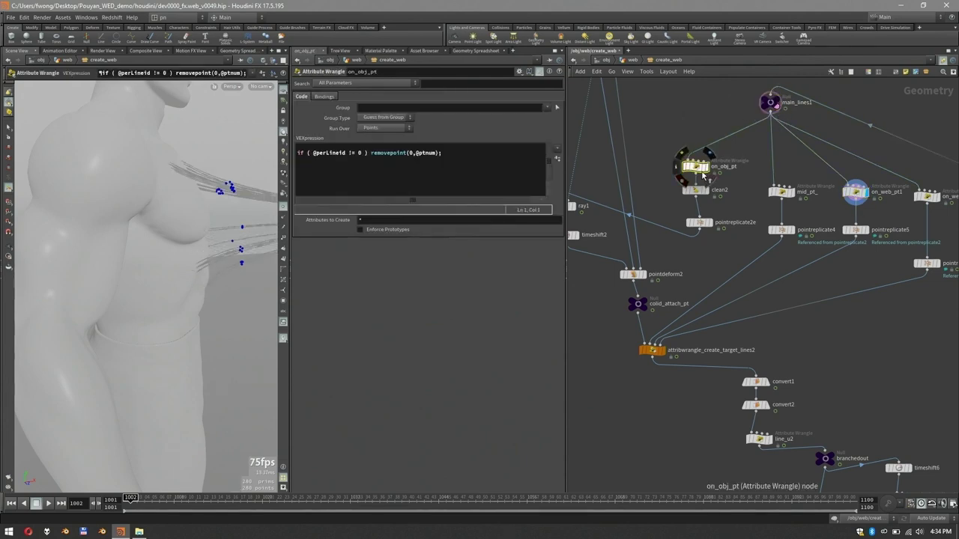
pyautogui.click(706, 165)
pyautogui.click(781, 192)
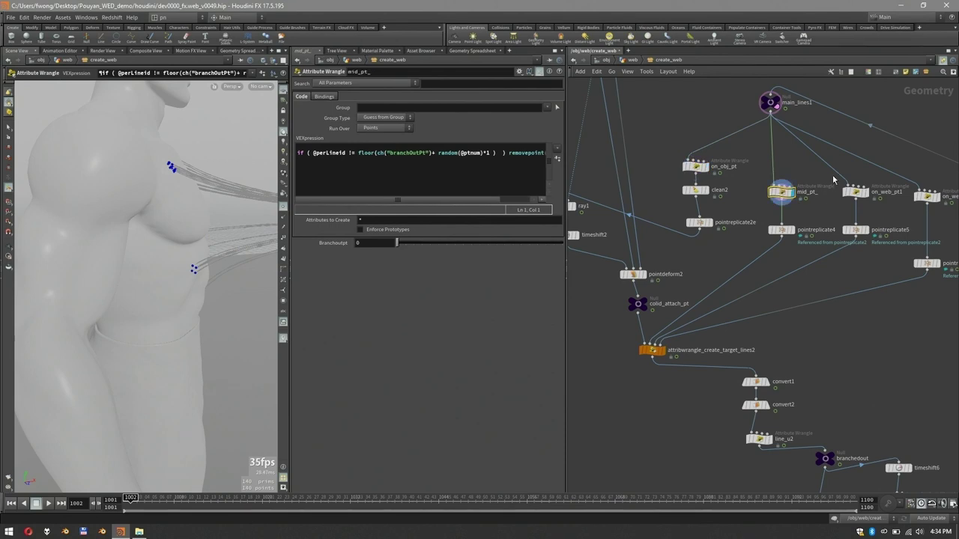
pyautogui.click(851, 193)
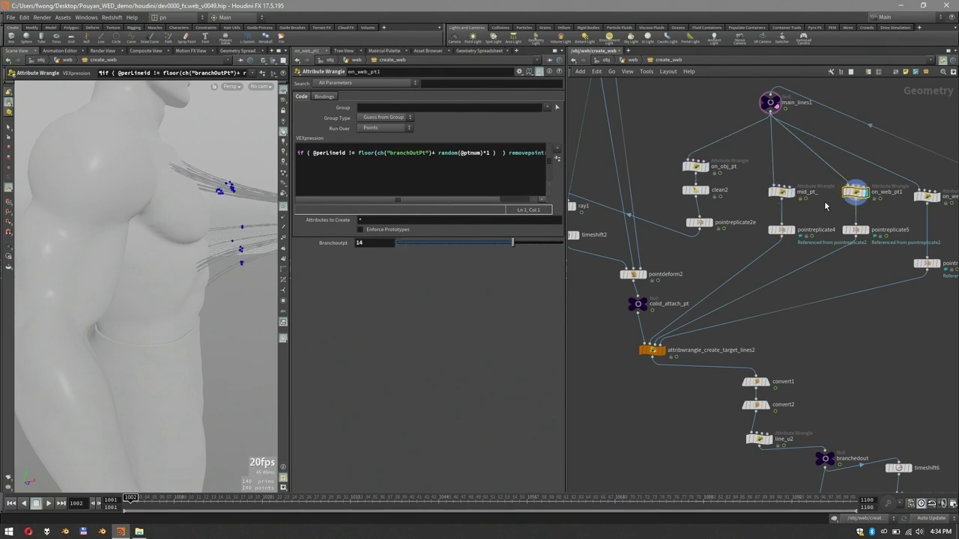
pyautogui.click(923, 197)
pyautogui.click(935, 197)
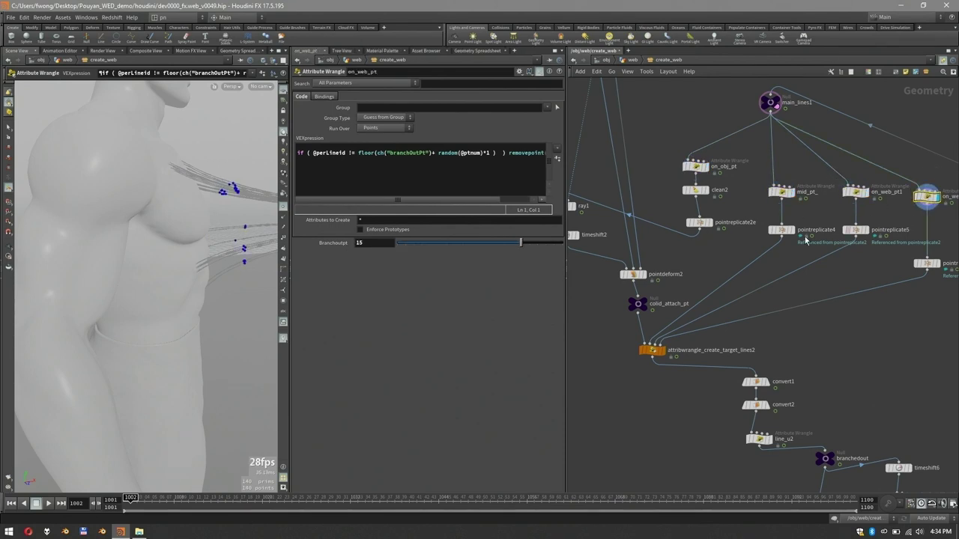
# Step: Display attribwrangle_create_target_lines2, hide the character's body, and examine the generated polylines up close
pyautogui.moveTo(898, 322); pyautogui.dragTo(877, 302, button='middle')
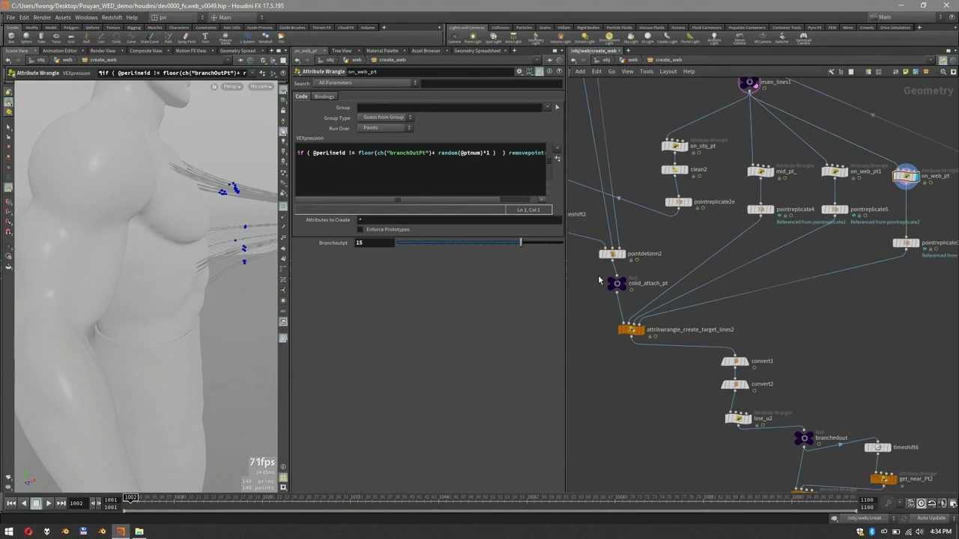
pyautogui.moveTo(608, 352); pyautogui.dragTo(630, 331)
pyautogui.click(629, 331)
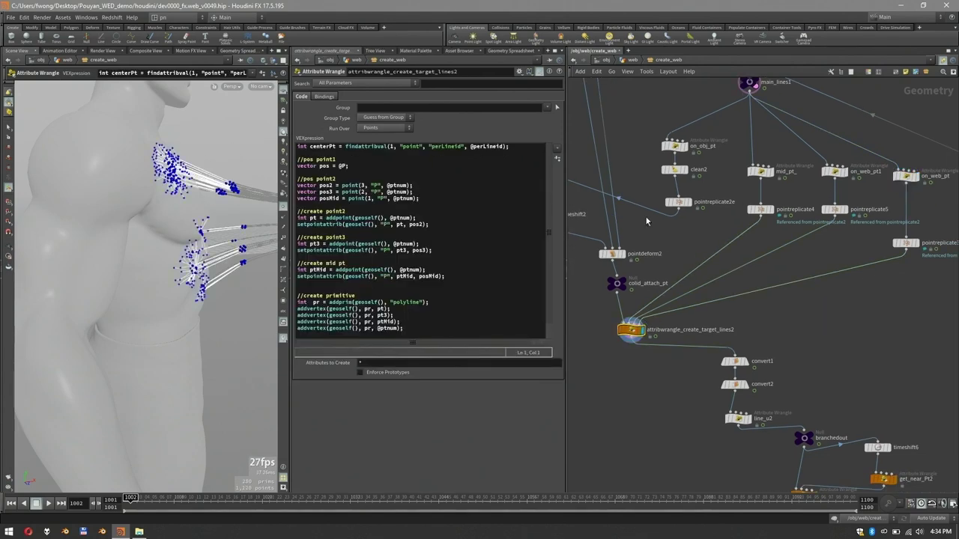
pyautogui.click(273, 61)
pyautogui.click(281, 91)
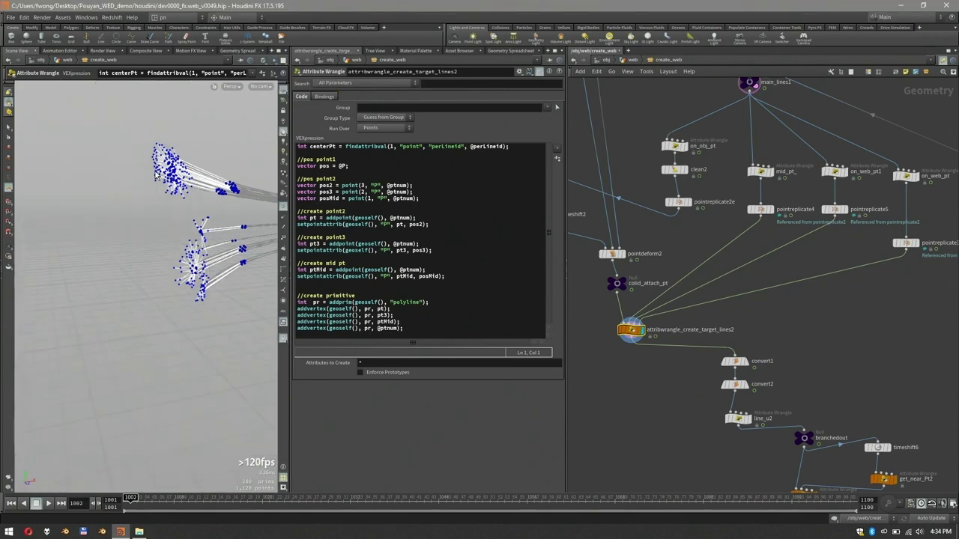
pyautogui.moveTo(180, 214)
pyautogui.keyDown('alt'); pyautogui.mouseDown()
pyautogui.moveTo(206, 217)
pyautogui.moveTo(172, 210)
pyautogui.moveTo(182, 202)
pyautogui.moveTo(164, 214)
pyautogui.moveTo(175, 188)
pyautogui.mouseUp(); pyautogui.keyUp('alt')
pyautogui.press('Escape')
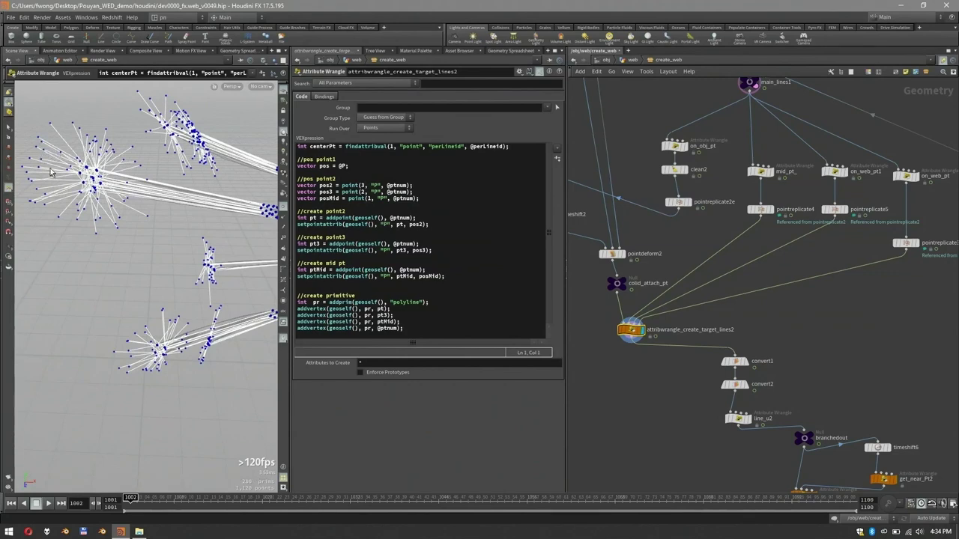
# Step: Display the convert1 node and examine the NURBS curves it makes from the target lines
pyautogui.moveTo(777, 348); pyautogui.dragTo(776, 310, button='middle')
pyautogui.click(731, 324)
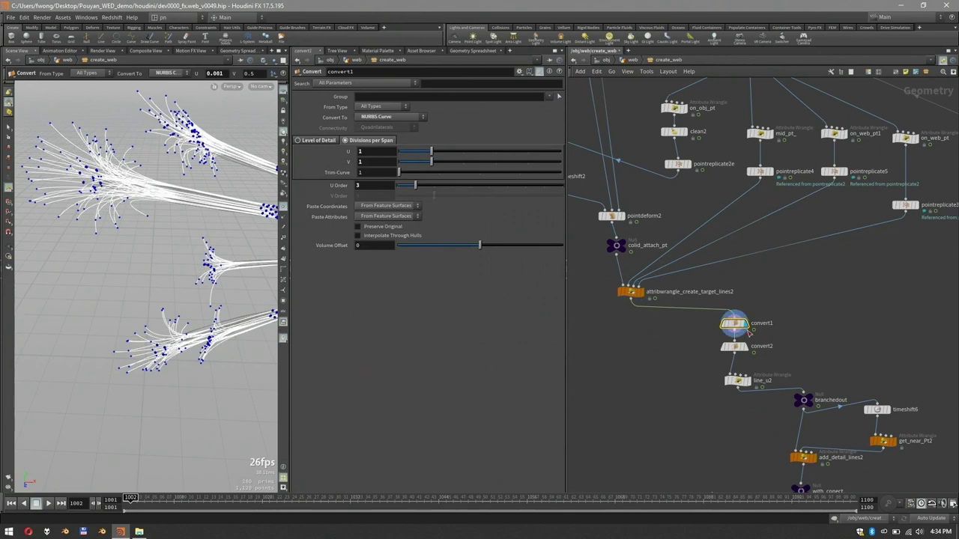
pyautogui.press('Escape')
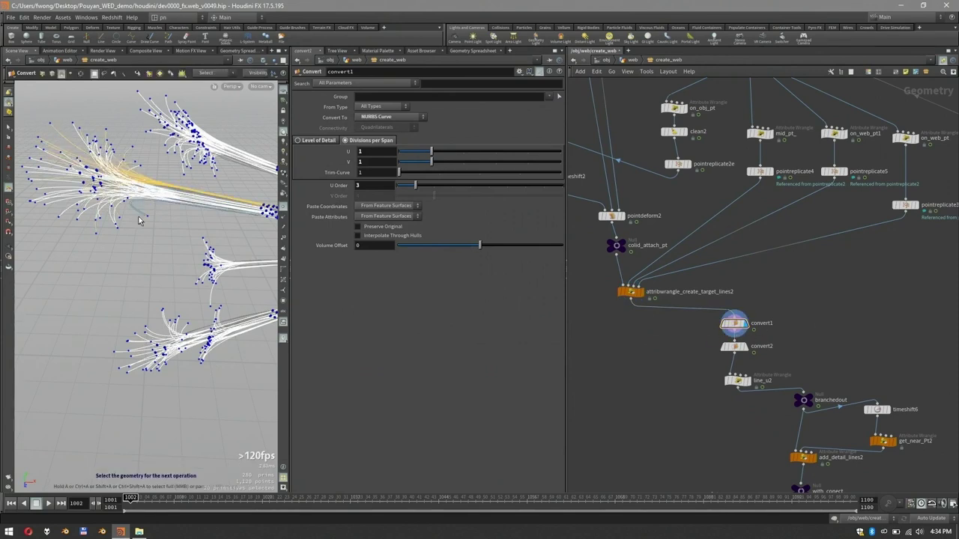
pyautogui.moveTo(187, 191); pyautogui.dragTo(161, 219)
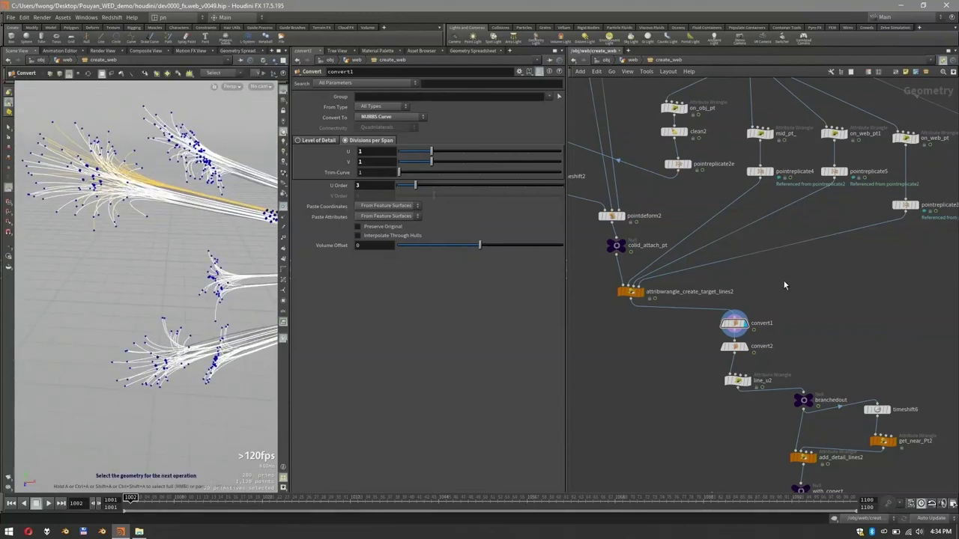
# Step: Undo the accidental node connection near main_lines1 and display the on_obj_pt wrangle to view its source points
pyautogui.moveTo(784, 284); pyautogui.dragTo(909, 305, button='middle')
pyautogui.moveTo(749, 140); pyautogui.dragTo(756, 166)
pyautogui.hotkey('ctrl', 'z')
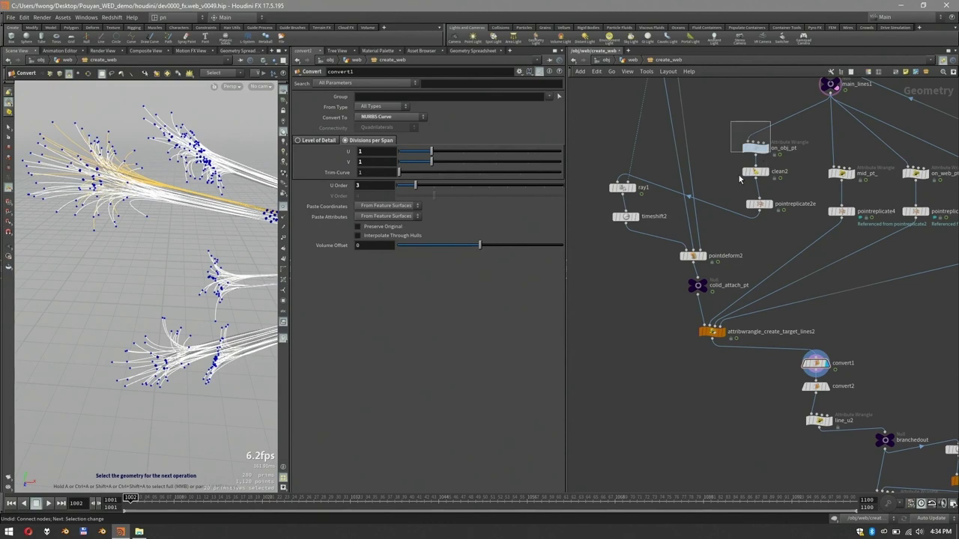
pyautogui.moveTo(732, 122); pyautogui.dragTo(770, 152)
pyautogui.click(768, 150)
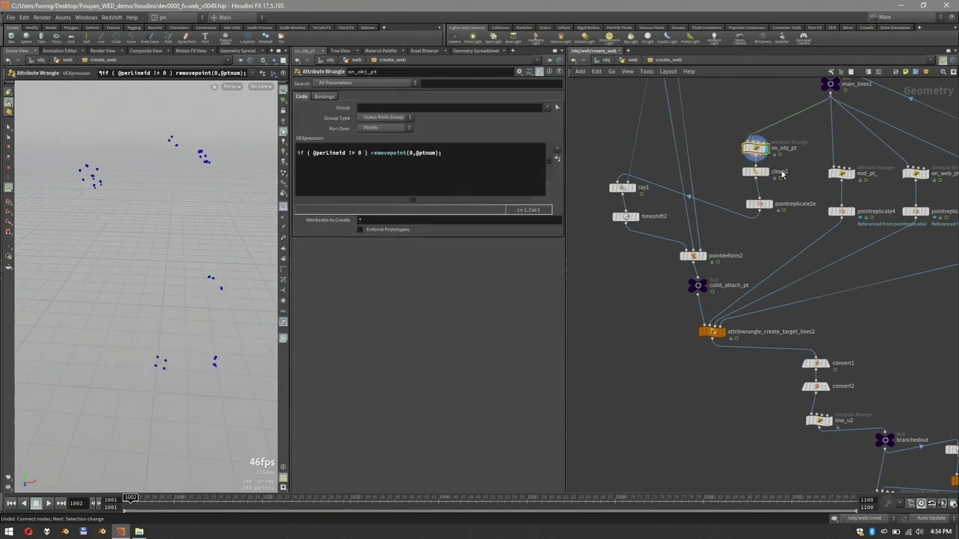
# Step: Display pointreplicate2e to examine its sphere shape settings and the points scattered around the on_obj_pt points
pyautogui.moveTo(812, 162); pyautogui.dragTo(841, 182)
pyautogui.press('r')
pyautogui.moveTo(733, 163); pyautogui.dragTo(765, 208)
pyautogui.press('r')
pyautogui.click(767, 204)
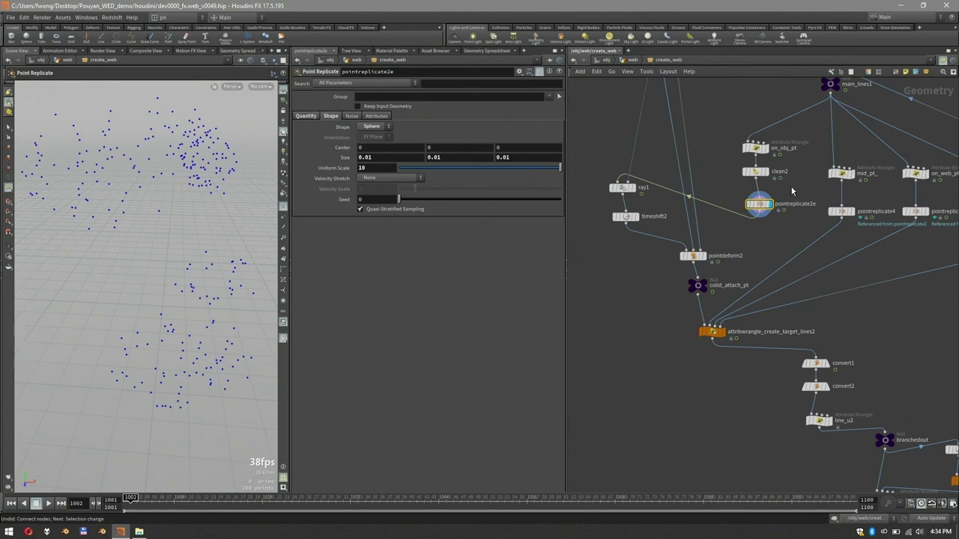
# Step: Display pointreplicate4, pointreplicate5 and the replicate node below on_web_pt to compare their scatter with pointreplicate2e
pyautogui.moveTo(765, 213)
pyautogui.click(849, 211)
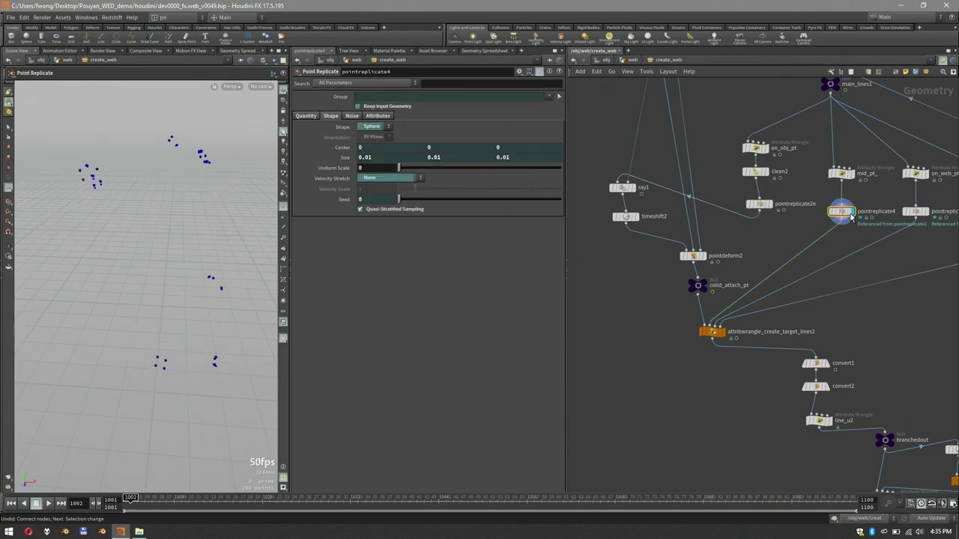
pyautogui.moveTo(895, 198); pyautogui.dragTo(831, 197, button='middle')
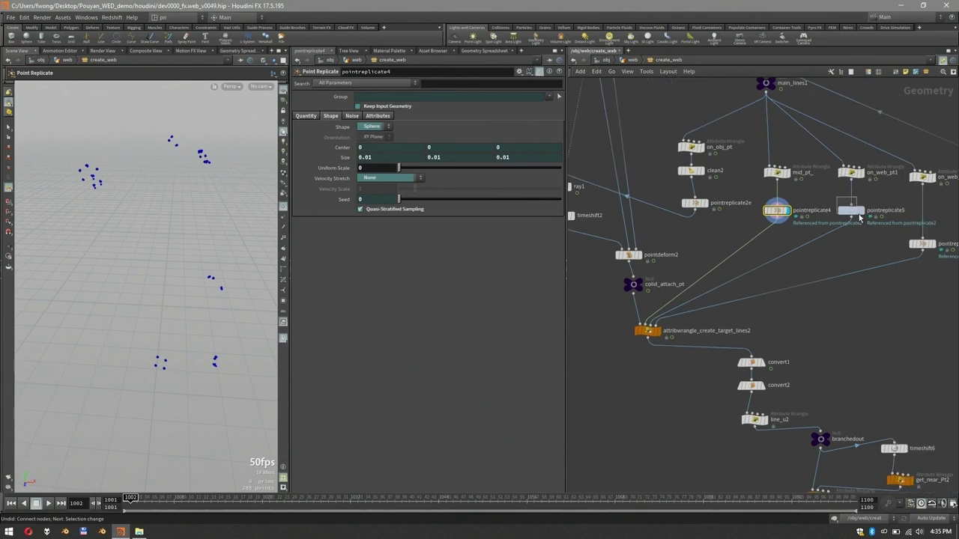
pyautogui.click(861, 212)
pyautogui.click(932, 243)
# Step: Display attribwrangle_create_target_lines2 to see the resulting lines, and display pointdeform2 to check the points on its first input
pyautogui.click(647, 330)
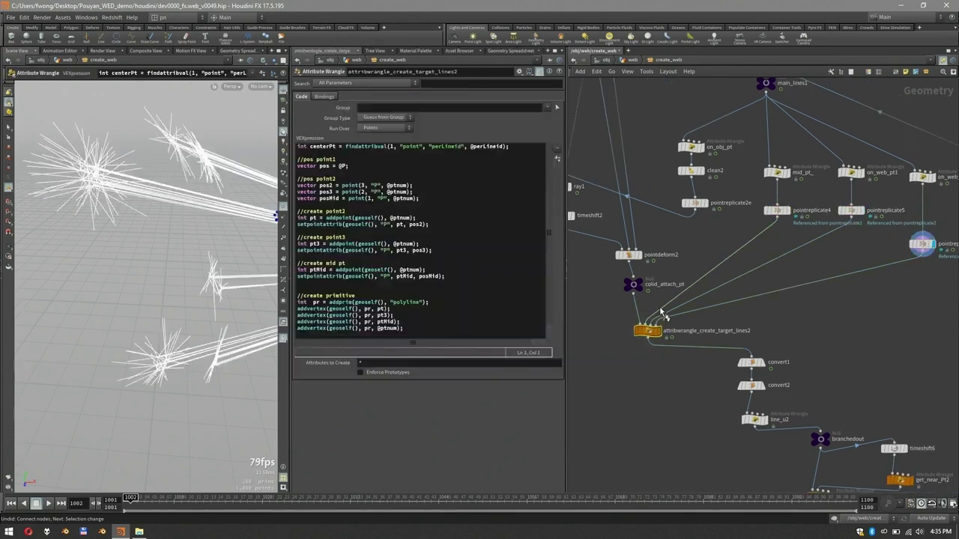
pyautogui.press('Return')
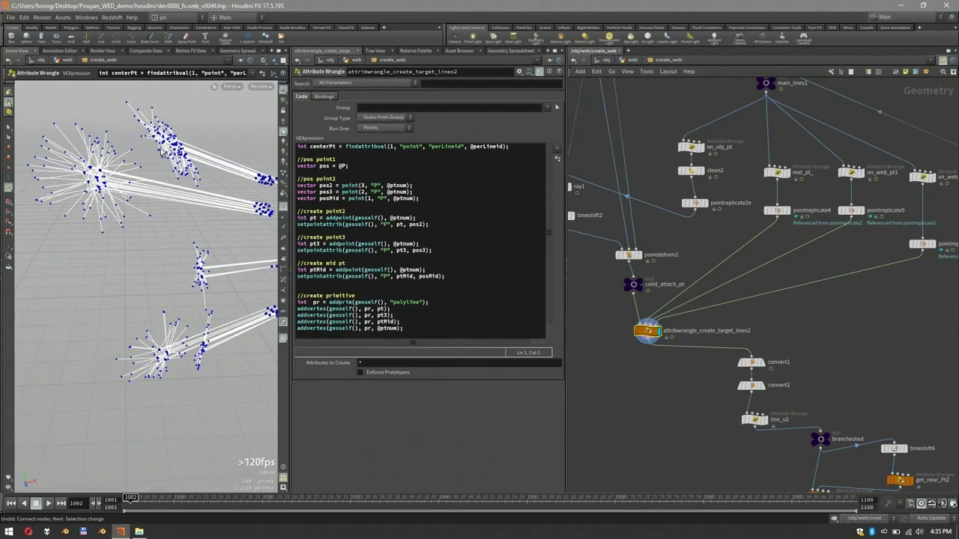
pyautogui.moveTo(706, 244); pyautogui.dragTo(761, 239, button='middle')
pyautogui.click(760, 240)
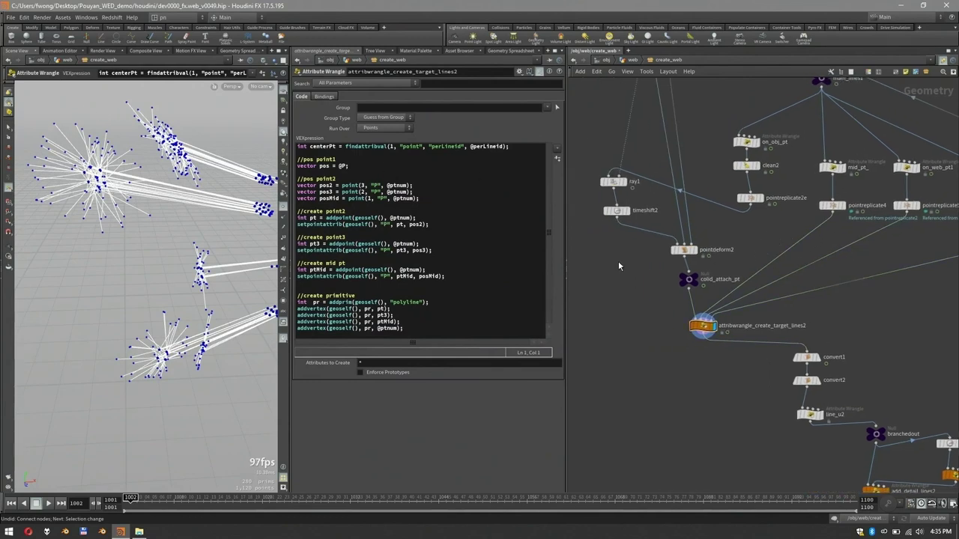
pyautogui.click(685, 249)
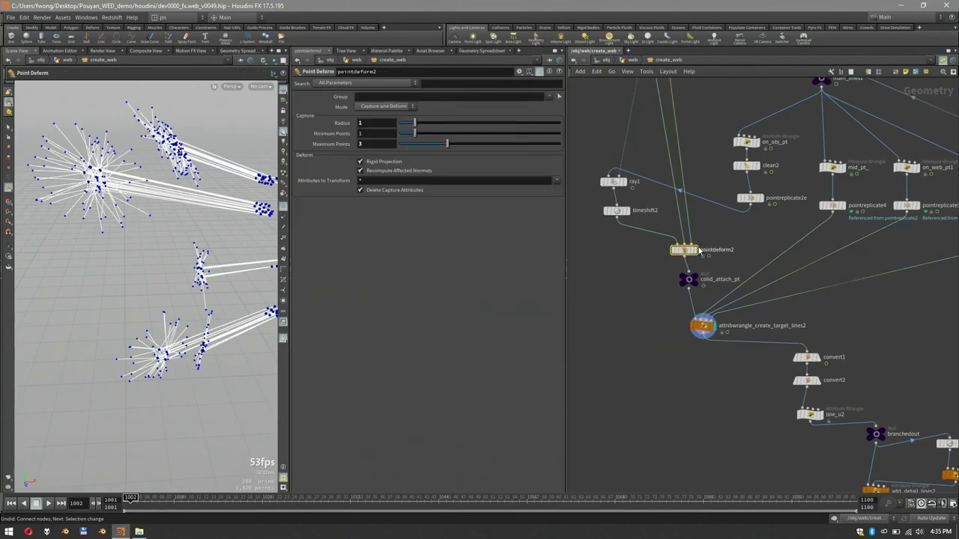
# Step: Display pointreplicate2e with the character's body shown and view the scattered points against its surface from the side
pyautogui.click(751, 197)
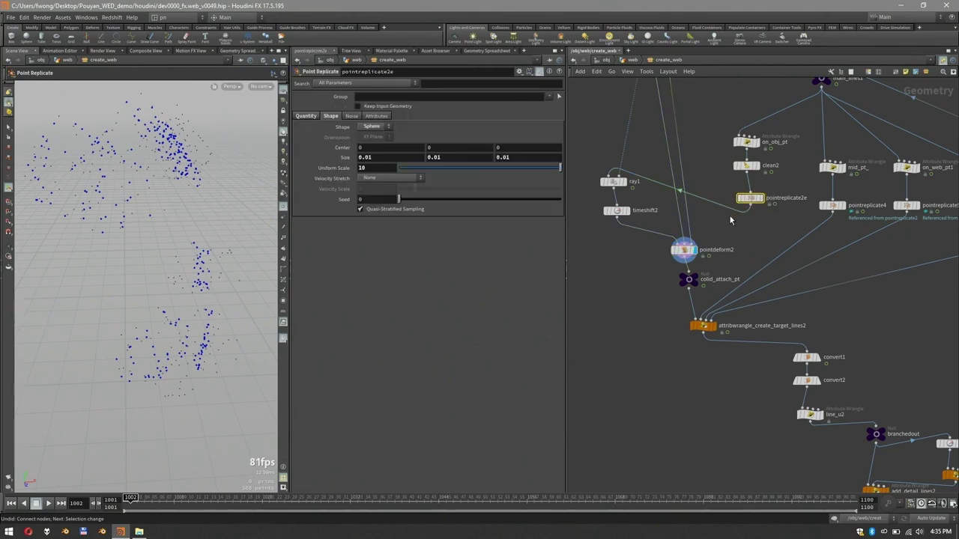
pyautogui.click(759, 198)
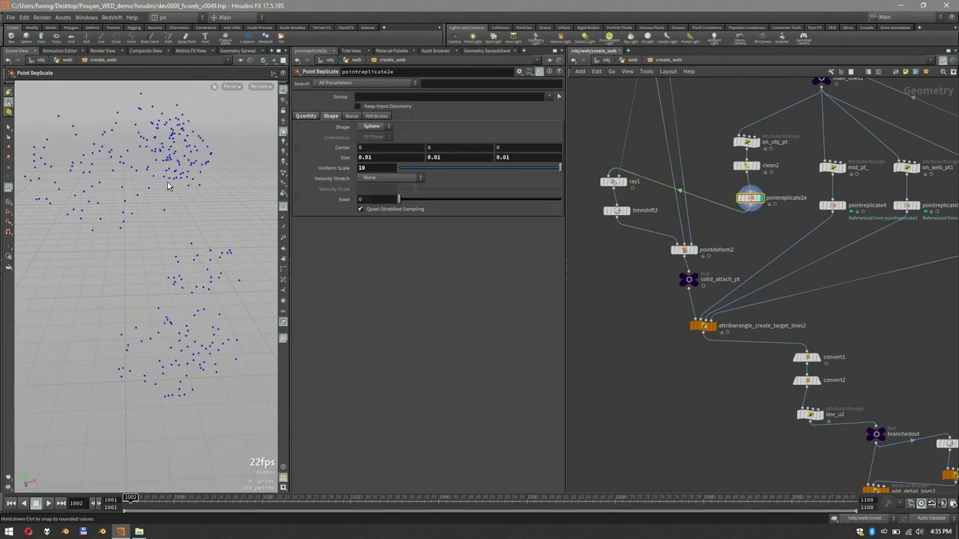
pyautogui.press('s')
pyautogui.keyDown('alt'); pyautogui.moveTo(176, 157); pyautogui.dragTo(218, 161); pyautogui.keyUp('alt')
pyautogui.click(275, 62)
pyautogui.click(280, 71)
pyautogui.press('Escape')
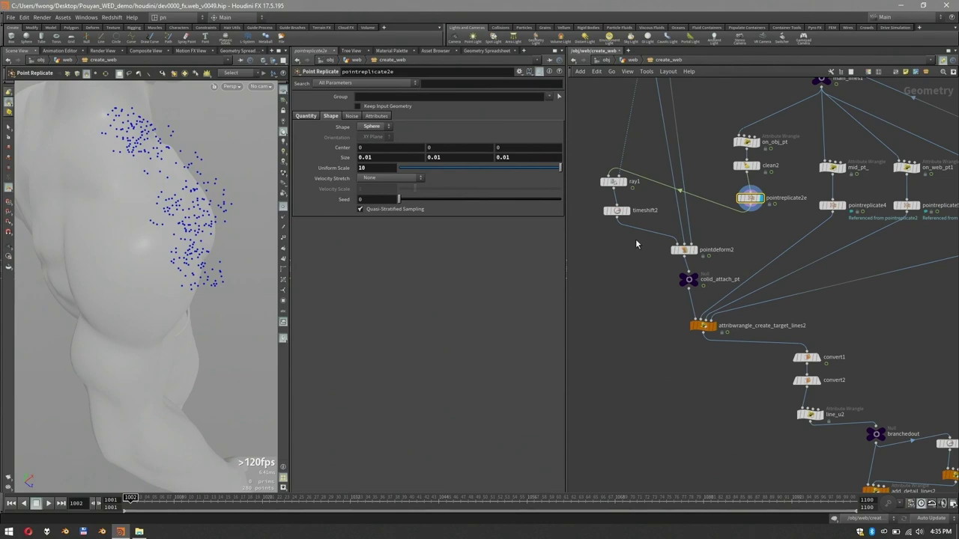
# Step: Display the ray1 node and examine how it projects the scattered points onto the character's mesh
pyautogui.scroll(3, 636, 241)
pyautogui.click(636, 172)
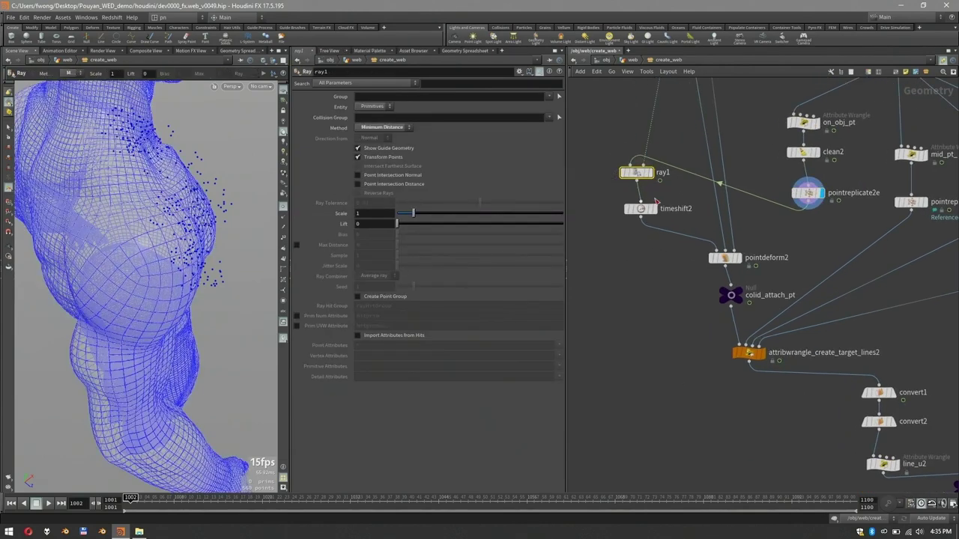
pyautogui.click(649, 172)
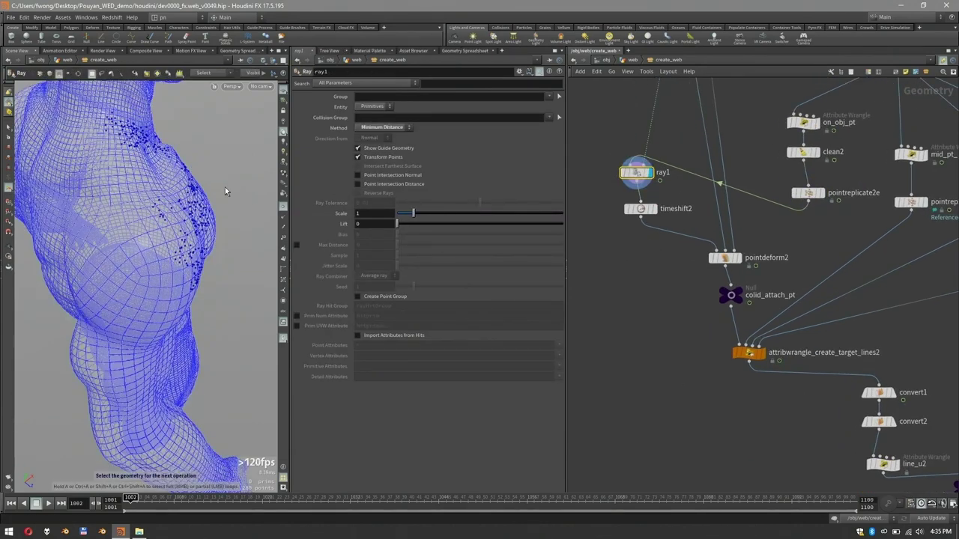
pyautogui.keyDown('alt'); pyautogui.moveTo(225, 191); pyautogui.dragTo(174, 166); pyautogui.keyUp('alt')
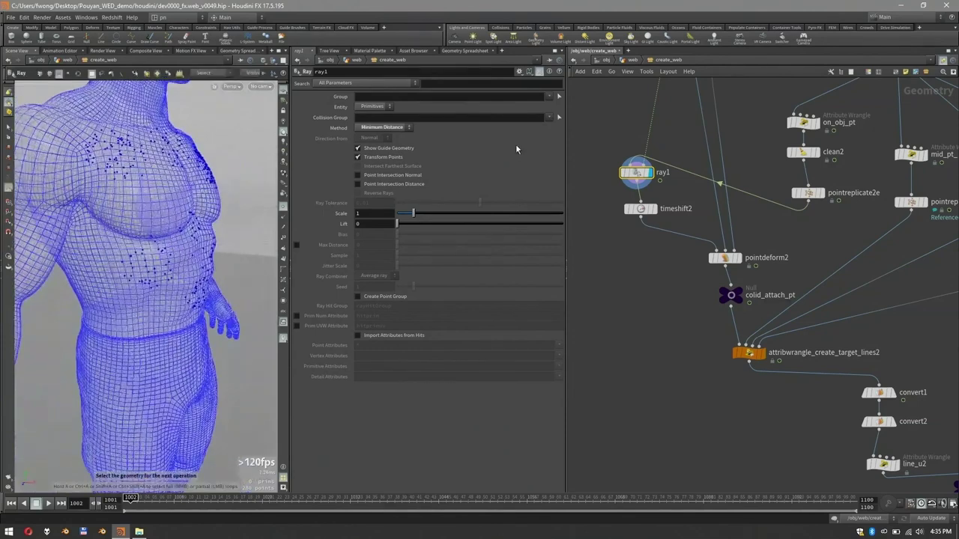
# Step: Display pointdeform2 and scrub the first frames to watch the projected points follow the moving body
pyautogui.click(723, 257)
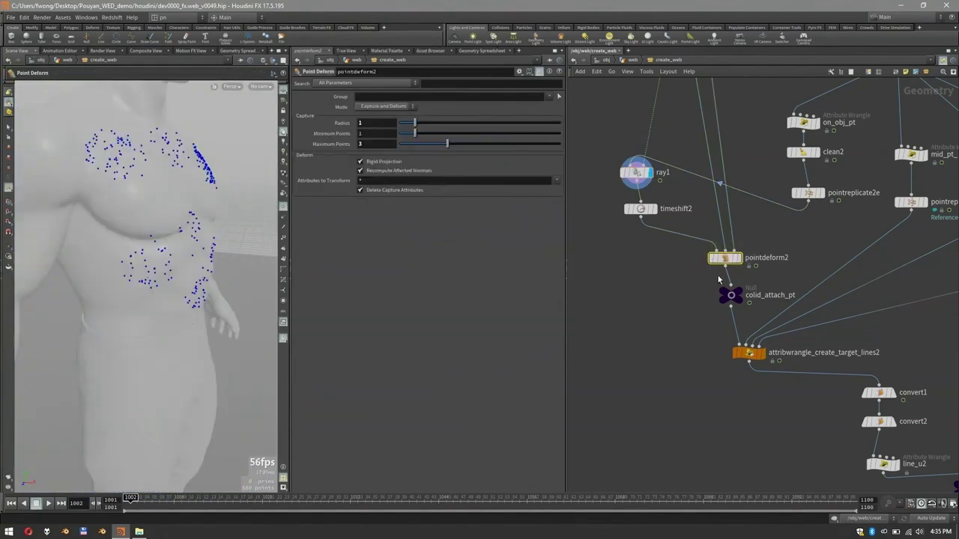
pyautogui.click(738, 257)
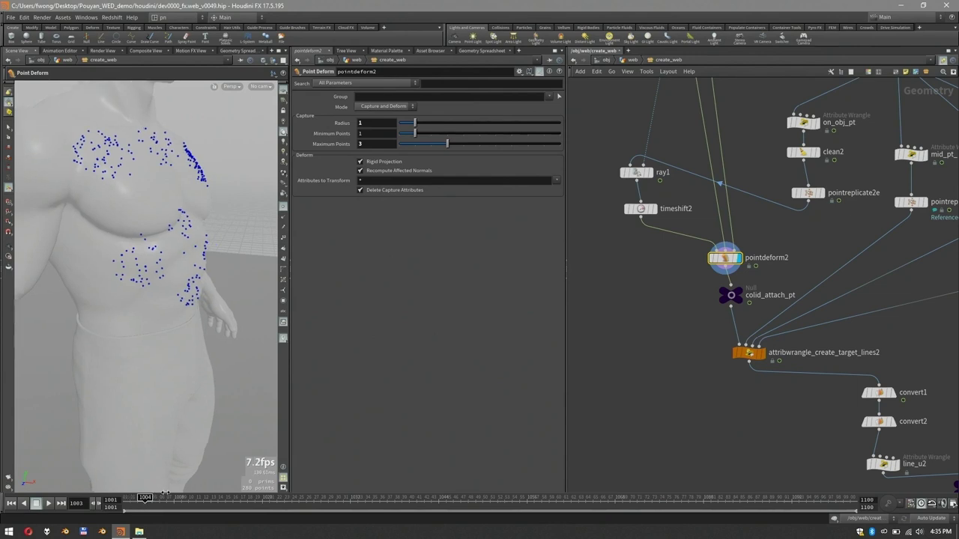
pyautogui.moveTo(165, 492); pyautogui.dragTo(137, 490)
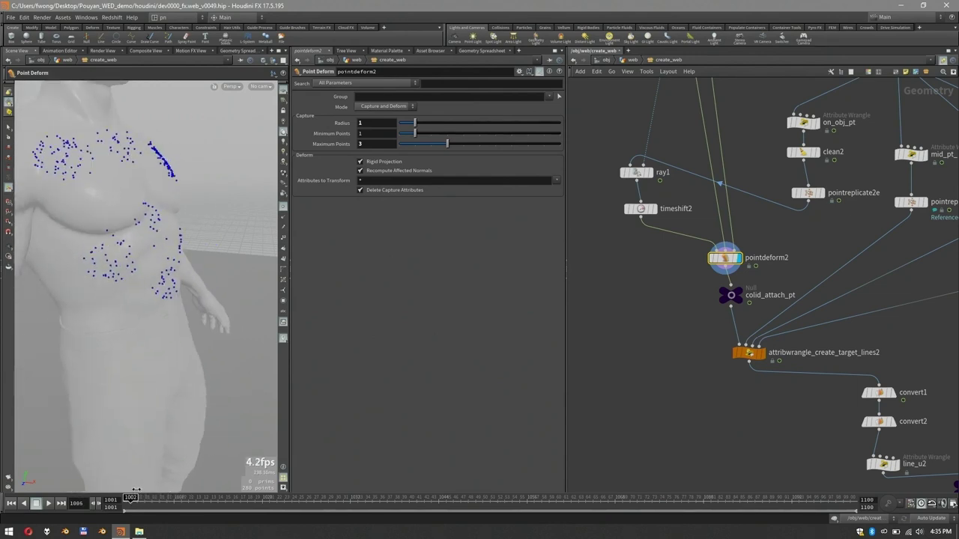
# Step: Display pointreplicate2e, scrub the timeline to frame 1016, and view the scattered points on the moving body
pyautogui.click(821, 193)
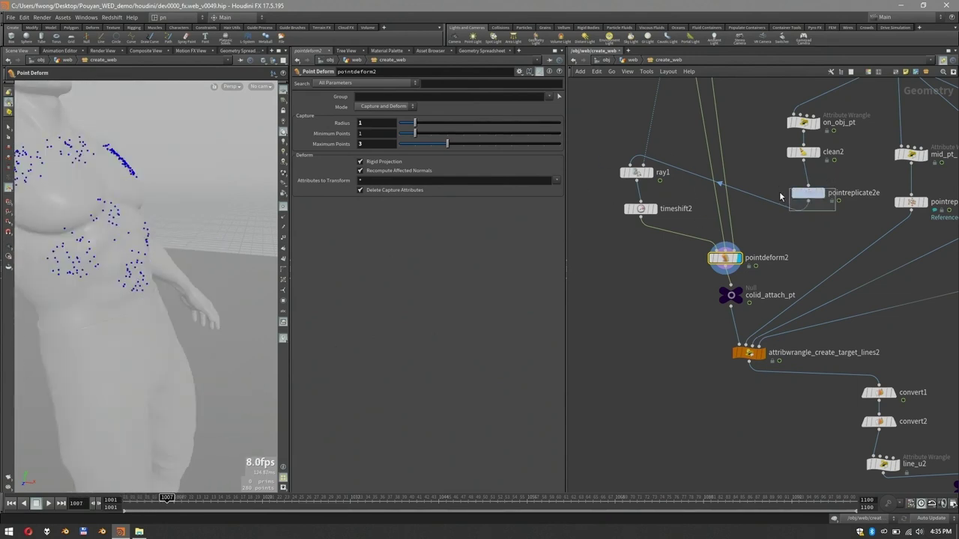
pyautogui.moveTo(153, 499); pyautogui.dragTo(220, 479)
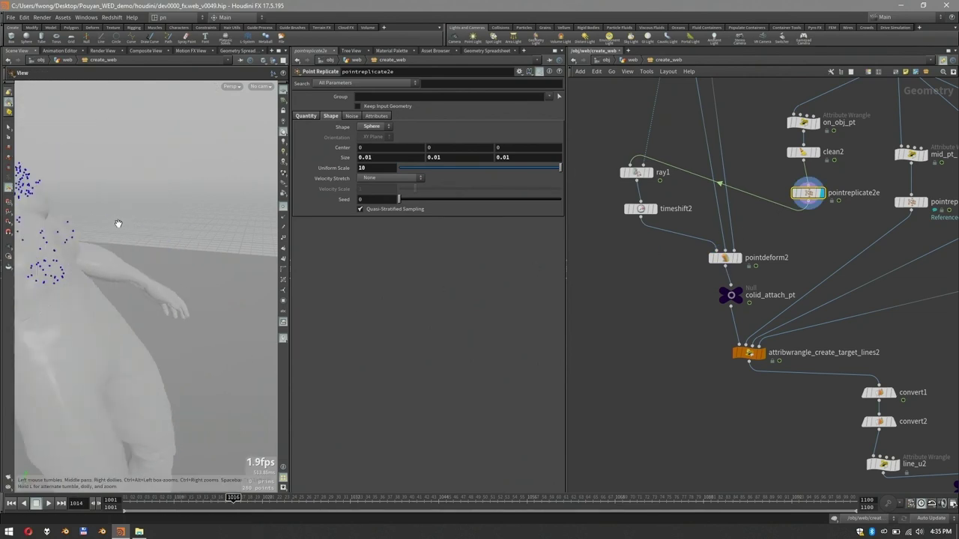
pyautogui.keyDown('alt'); pyautogui.moveTo(123, 221); pyautogui.dragTo(242, 205); pyautogui.keyUp('alt')
# Step: Display pointdeform2 and the colid_attach_pt null to check the attached points on the torso at frame 1016
pyautogui.click(716, 250)
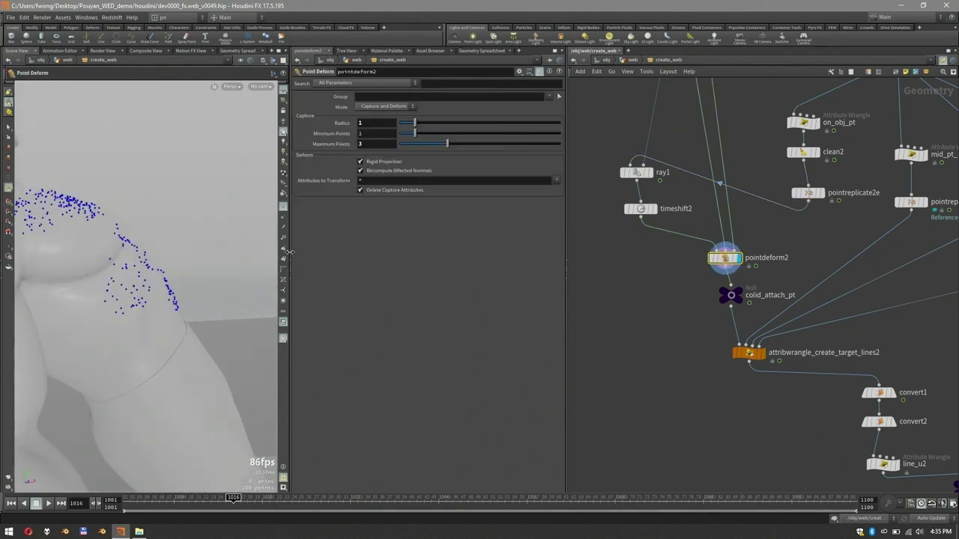
pyautogui.click(731, 295)
pyautogui.scroll(-2, 802, 245)
pyautogui.moveTo(802, 246); pyautogui.dragTo(724, 210, button='middle')
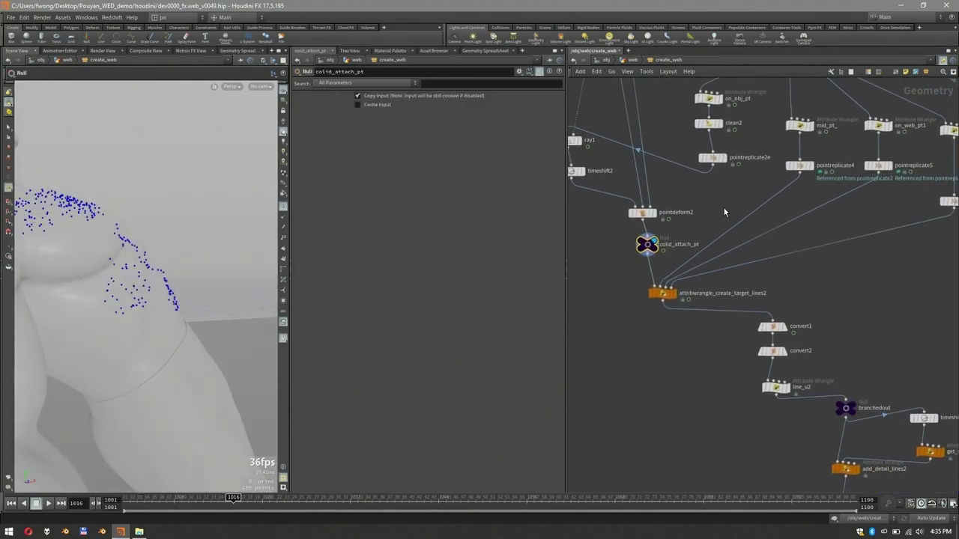
# Step: Display attribwrangle_create_target_lines2 and the convert1 node to examine the contact line code and its conversion to NURBS curves
pyautogui.click(664, 292)
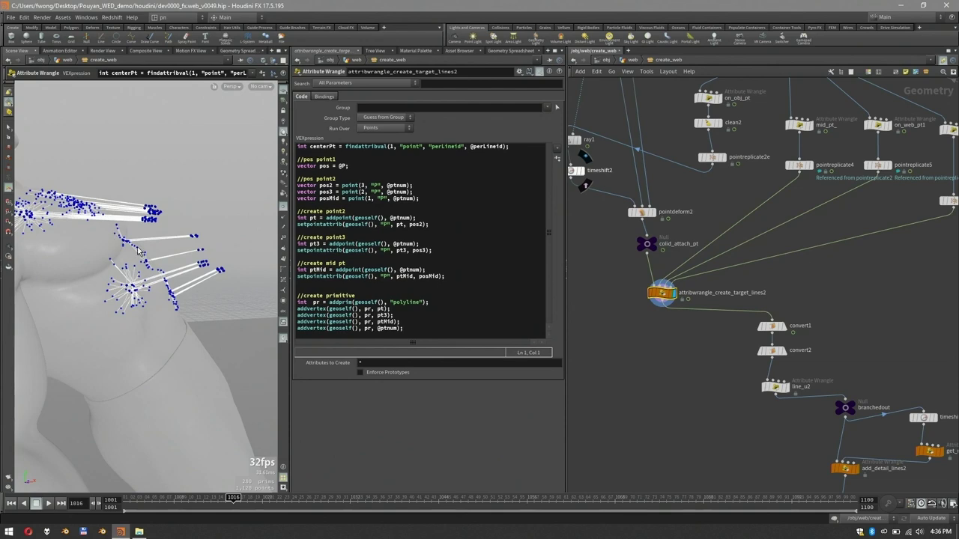
pyautogui.click(772, 326)
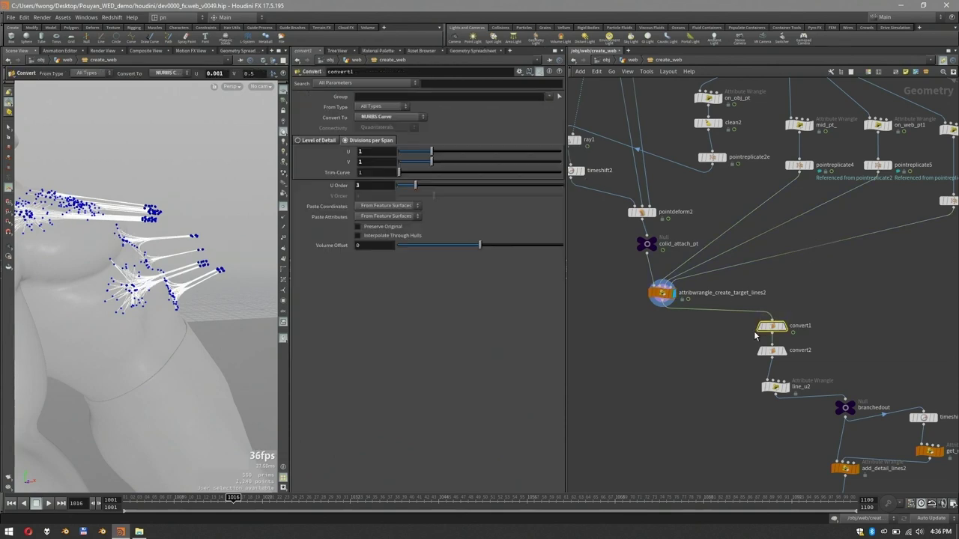
pyautogui.click(783, 326)
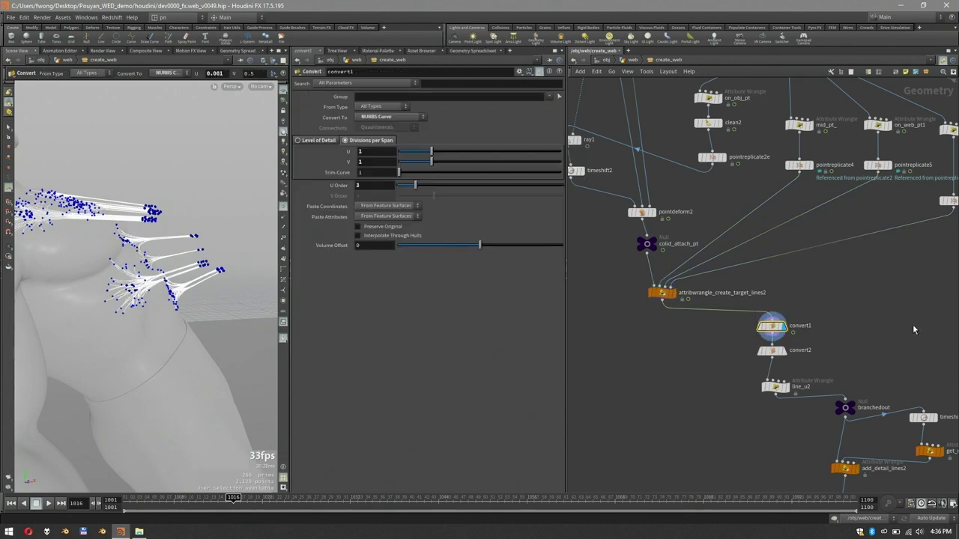
# Step: Display the convert2 node's polygon curves and turn off the point markers in the viewport
pyautogui.scroll(-1, 891, 325)
pyautogui.moveTo(891, 325); pyautogui.dragTo(857, 293, button='middle')
pyautogui.scroll(3, 841, 298)
pyautogui.click(857, 292)
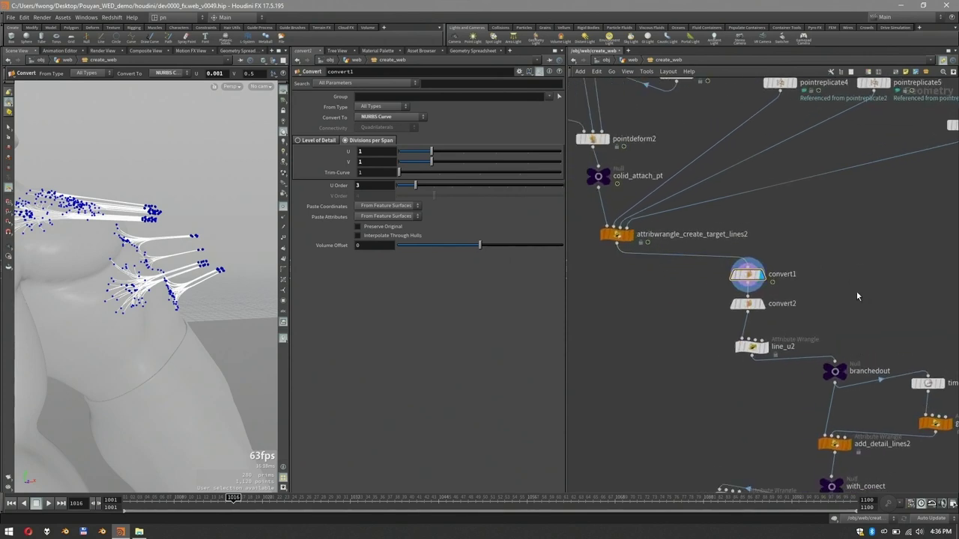
pyautogui.click(738, 304)
pyautogui.click(761, 303)
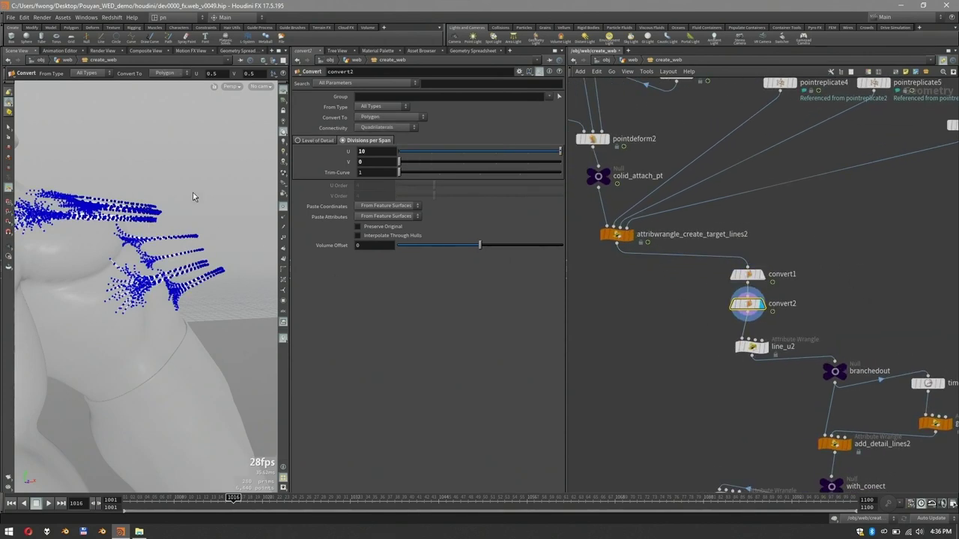
pyautogui.moveTo(746, 313)
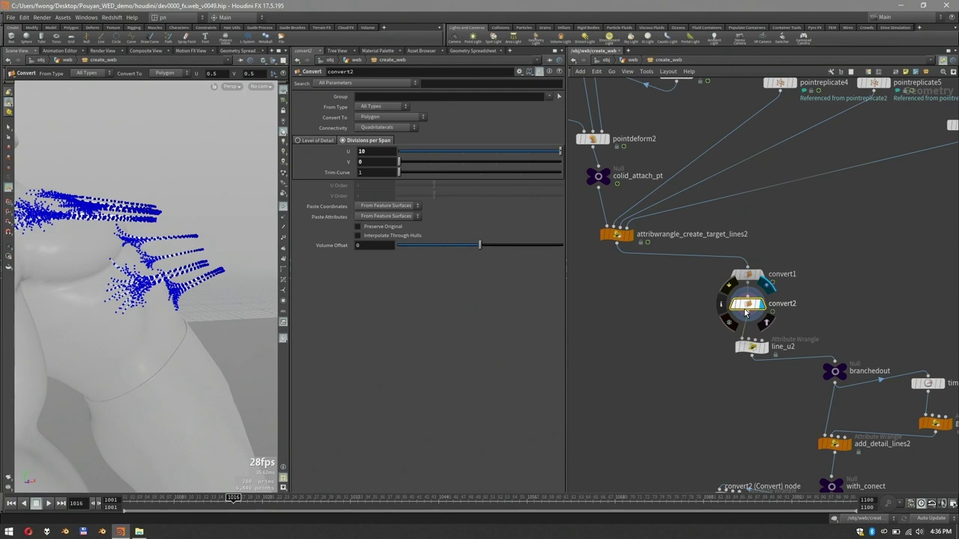
pyautogui.click(284, 210)
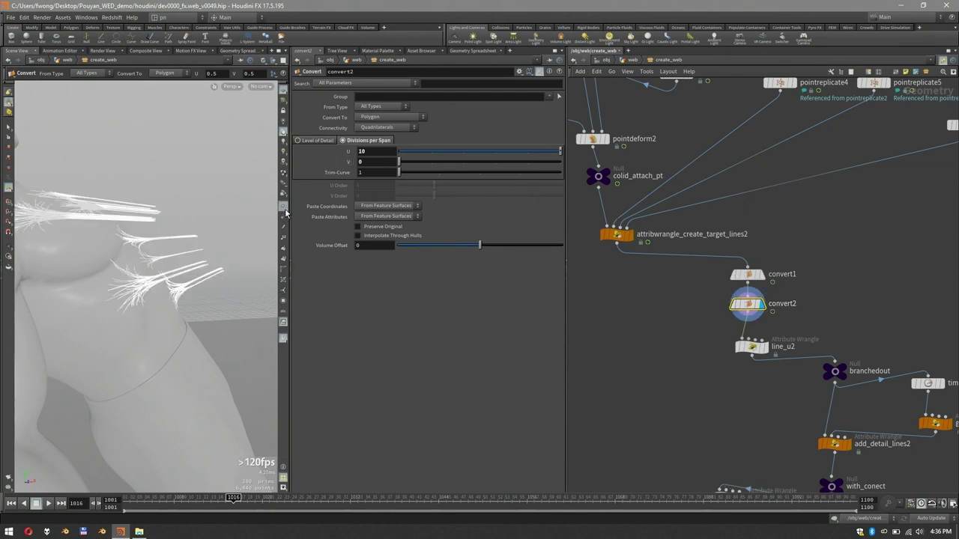
# Step: Display the line_u2 wrangle, view its strands around the shoulder, and hide the body geometry
pyautogui.moveTo(859, 264); pyautogui.dragTo(839, 177, button='middle')
pyautogui.click(733, 261)
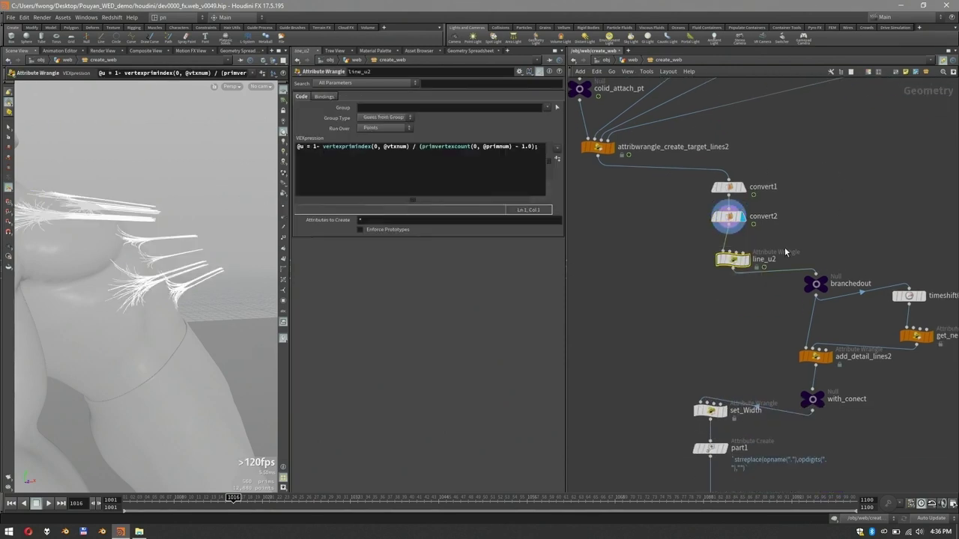
pyautogui.click(747, 260)
pyautogui.moveTo(765, 332); pyautogui.dragTo(724, 280, button='middle')
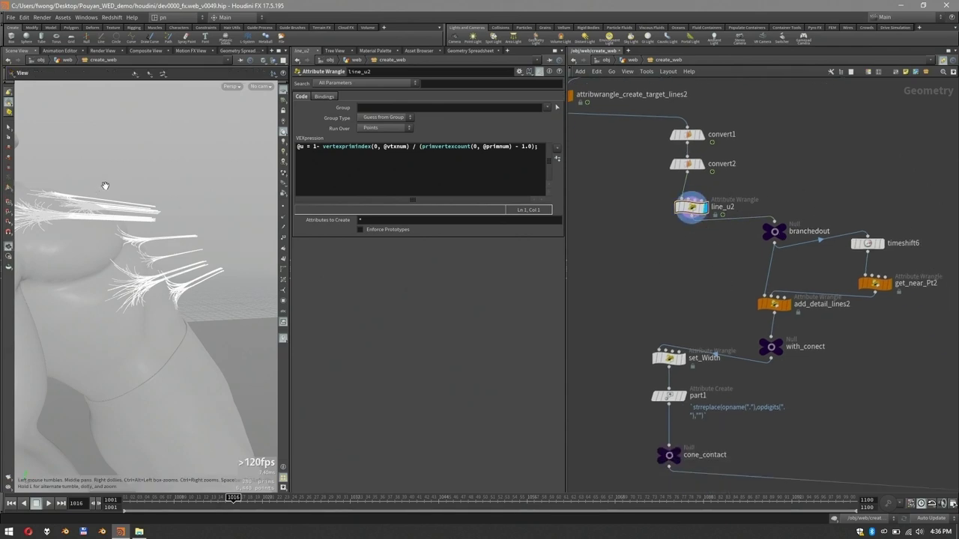
pyautogui.keyDown('alt'); pyautogui.moveTo(103, 187); pyautogui.dragTo(150, 208); pyautogui.keyUp('alt')
pyautogui.keyDown('alt'); pyautogui.moveTo(150, 207); pyautogui.dragTo(120, 199, button='right'); pyautogui.keyUp('alt')
pyautogui.keyDown('alt'); pyautogui.moveTo(120, 200); pyautogui.dragTo(171, 211, button='middle'); pyautogui.keyUp('alt')
pyautogui.moveTo(171, 210); pyautogui.dragTo(176, 213)
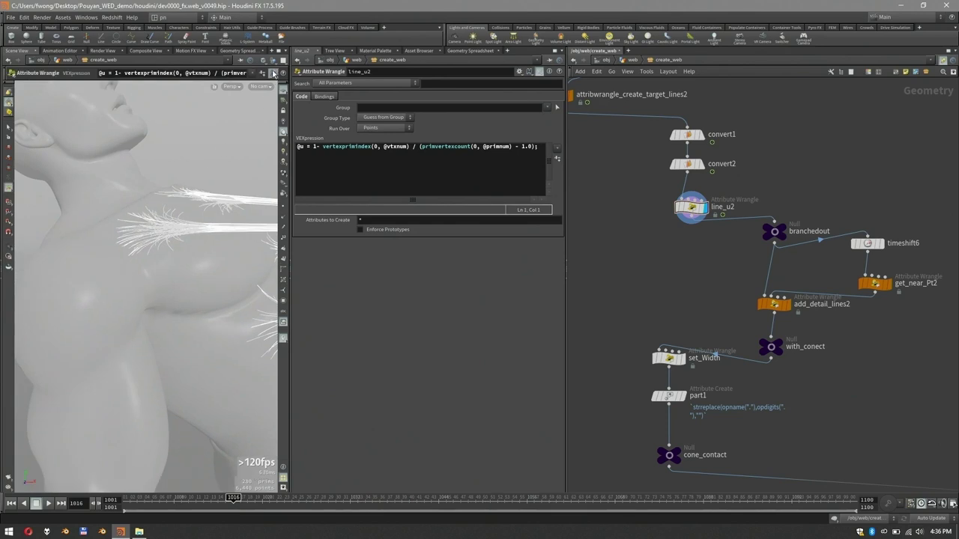
pyautogui.click(273, 60)
pyautogui.click(285, 90)
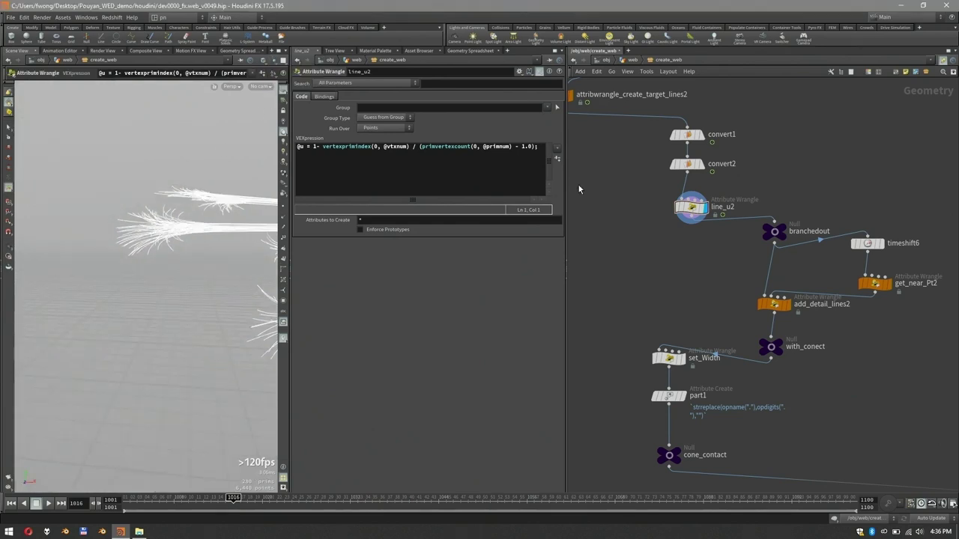
# Step: Display the Output node of the web network and inspect the finished strands from several angles
pyautogui.scroll(-5, 633, 238)
pyautogui.moveTo(865, 307); pyautogui.dragTo(652, 237, button='middle')
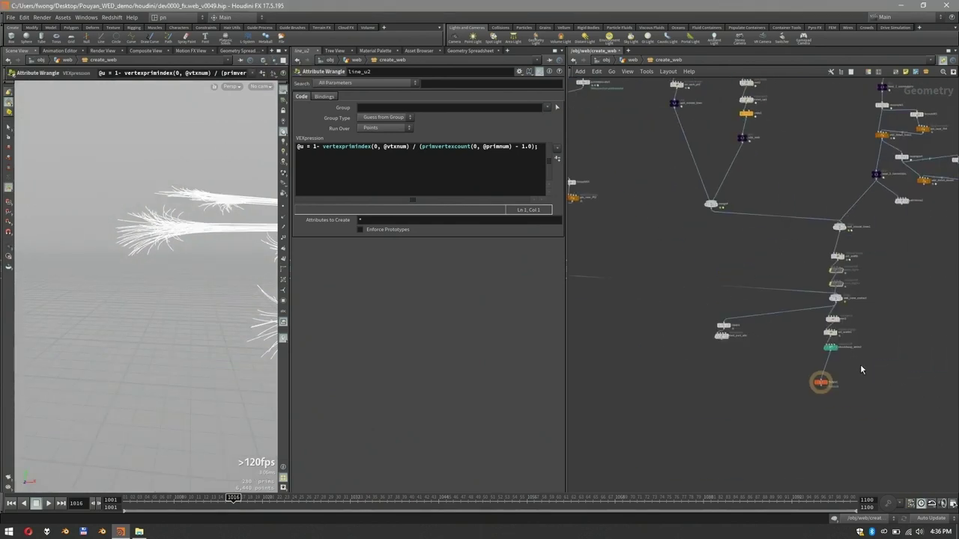
pyautogui.click(812, 389)
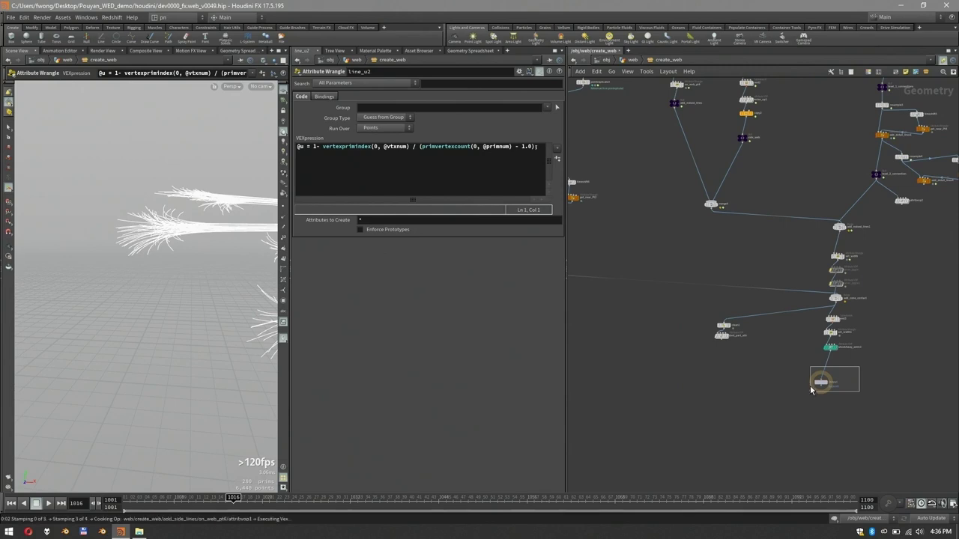
pyautogui.keyDown('alt'); pyautogui.moveTo(176, 192); pyautogui.dragTo(170, 218); pyautogui.keyUp('alt')
pyautogui.keyDown('alt'); pyautogui.moveTo(170, 218); pyautogui.dragTo(221, 195, button='right'); pyautogui.keyUp('alt')
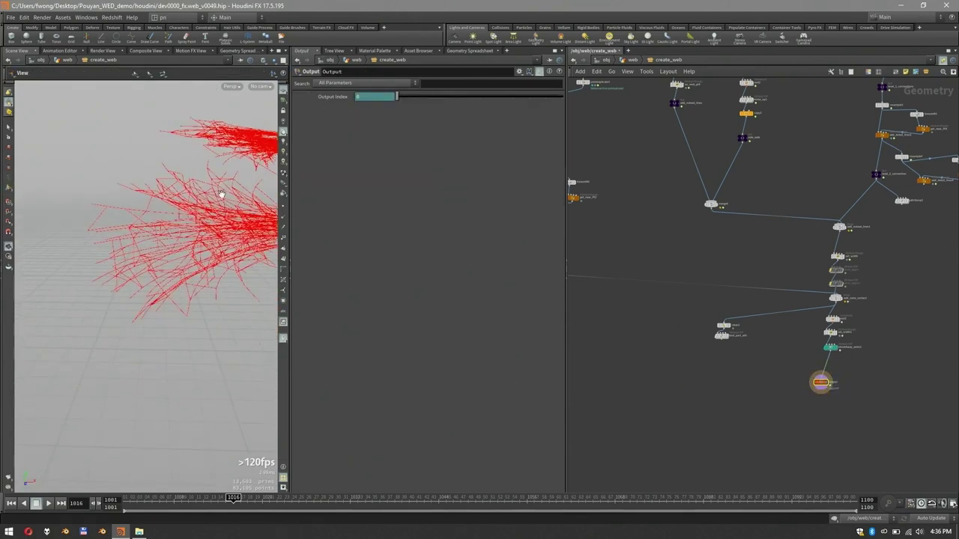
pyautogui.keyDown('alt'); pyautogui.moveTo(221, 195); pyautogui.dragTo(171, 193); pyautogui.keyUp('alt')
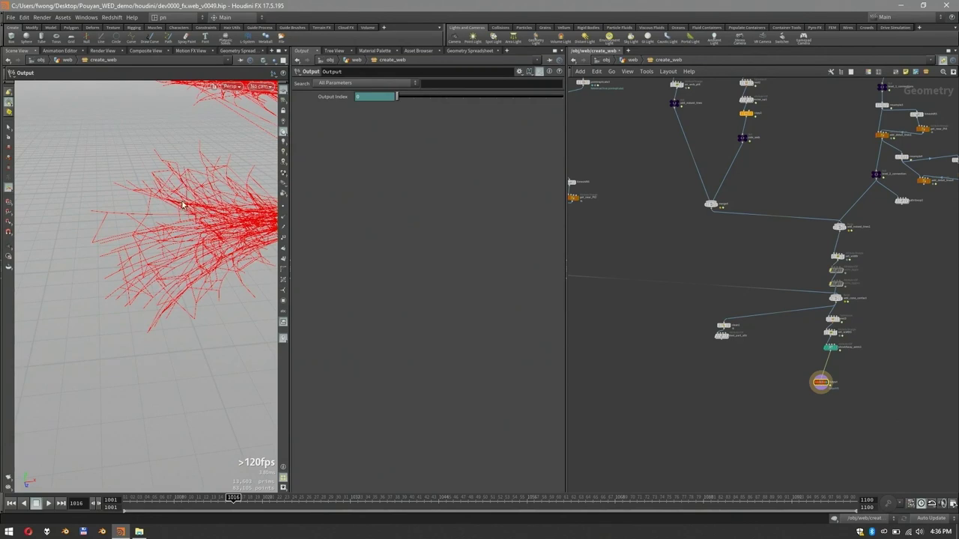
# Step: Examine the get_near_Pt4 nearest-point setup and locate the matching get_near_Pt2 and add_detail_lines2 nodes in the contact branch
pyautogui.moveTo(609, 156); pyautogui.dragTo(678, 166, button='middle')
pyautogui.moveTo(878, 171); pyautogui.dragTo(835, 196, button='middle')
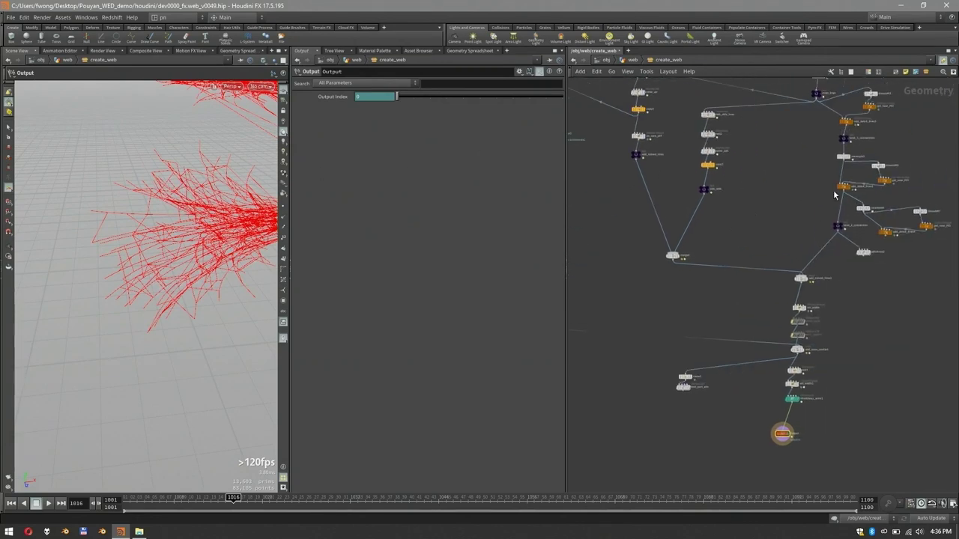
pyautogui.moveTo(908, 156); pyautogui.dragTo(837, 194)
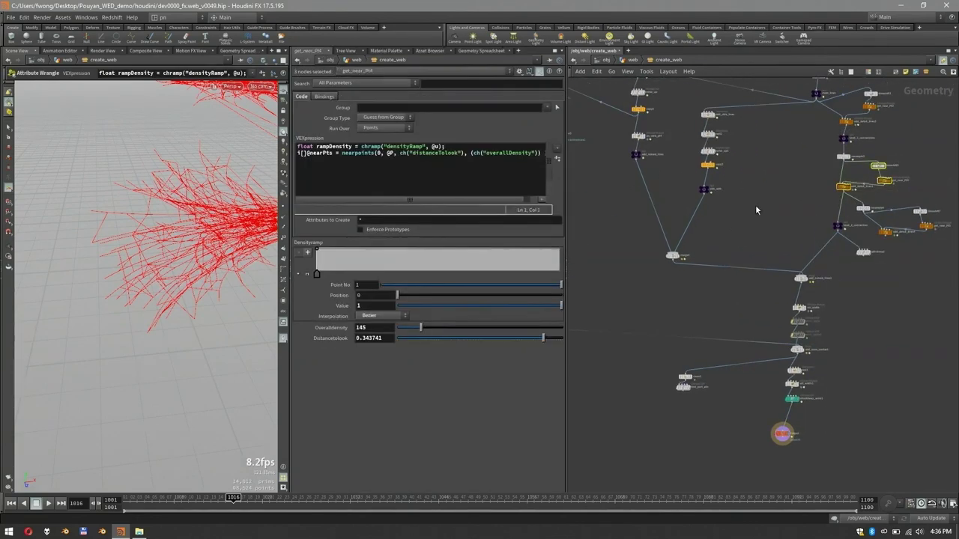
pyautogui.moveTo(602, 216)
pyautogui.mouseDown(button='middle')
pyautogui.moveTo(713, 183)
pyautogui.moveTo(737, 188)
pyautogui.mouseUp(button='middle')
pyautogui.scroll(1, 674, 202)
pyautogui.click(705, 218)
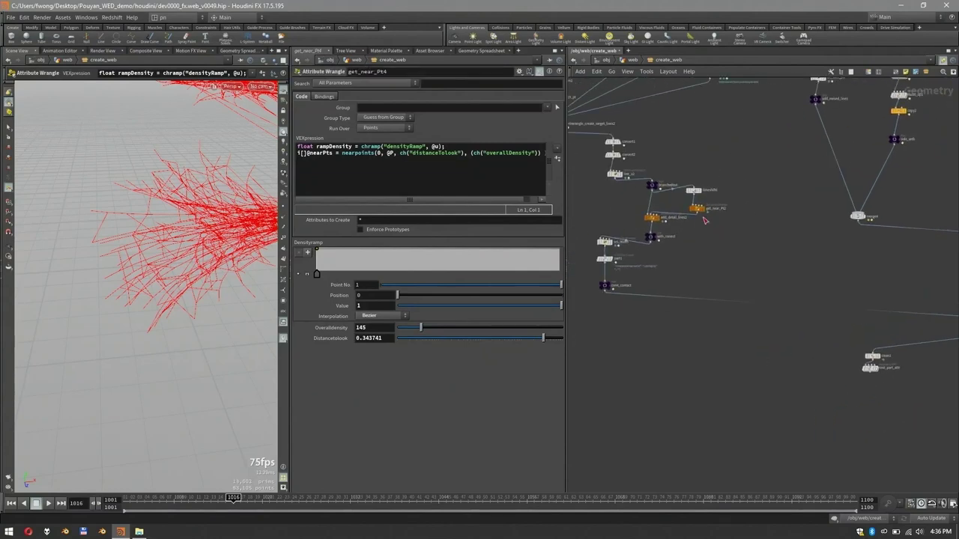
pyautogui.moveTo(721, 225); pyautogui.dragTo(637, 216)
# Step: Compare the branchedout and with_conect nulls, then examine the add_detail_lines2 code that creates the connecting lines
pyautogui.click(652, 186)
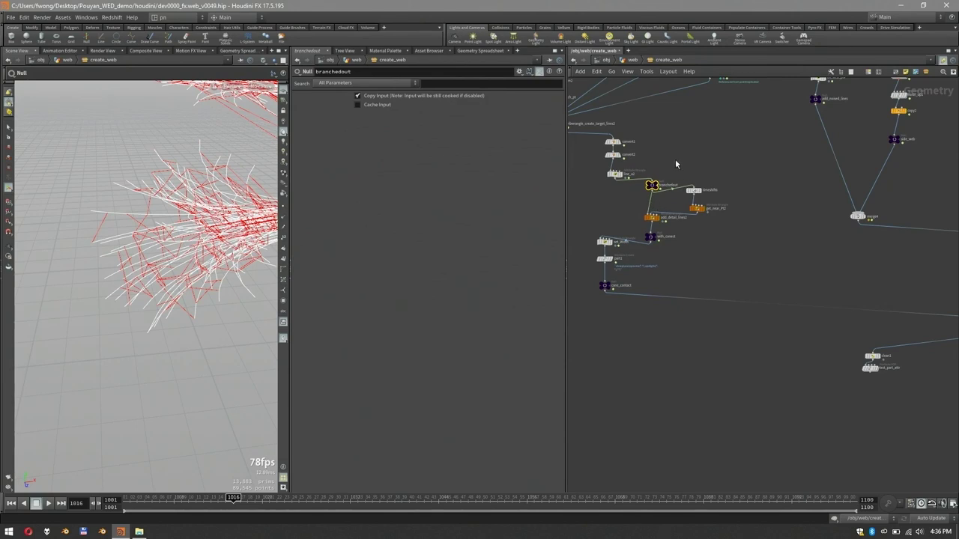
pyautogui.click(652, 185)
pyautogui.moveTo(188, 193); pyautogui.dragTo(197, 208)
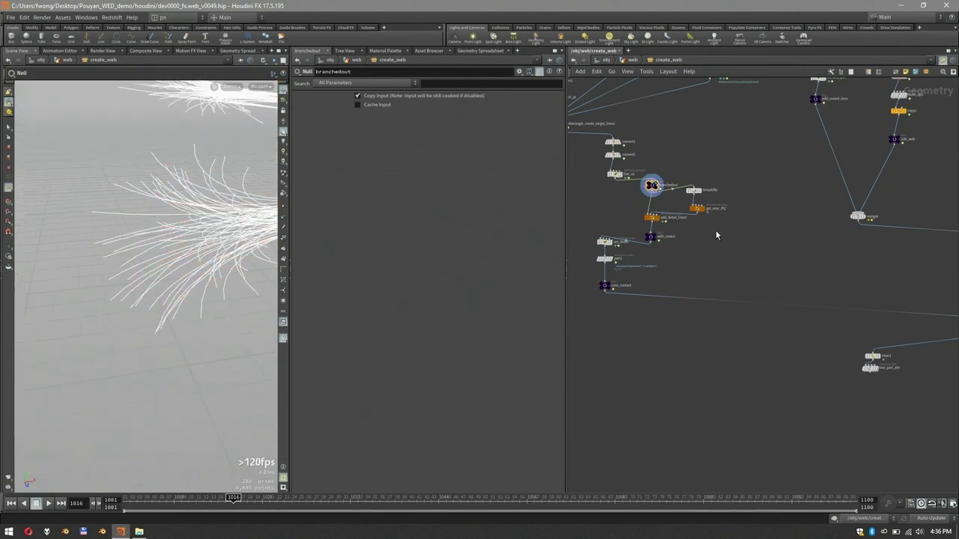
pyautogui.scroll(2, 717, 236)
pyautogui.moveTo(717, 237); pyautogui.dragTo(786, 256, button='middle')
pyautogui.moveTo(728, 257); pyautogui.dragTo(723, 259)
pyautogui.click(697, 257)
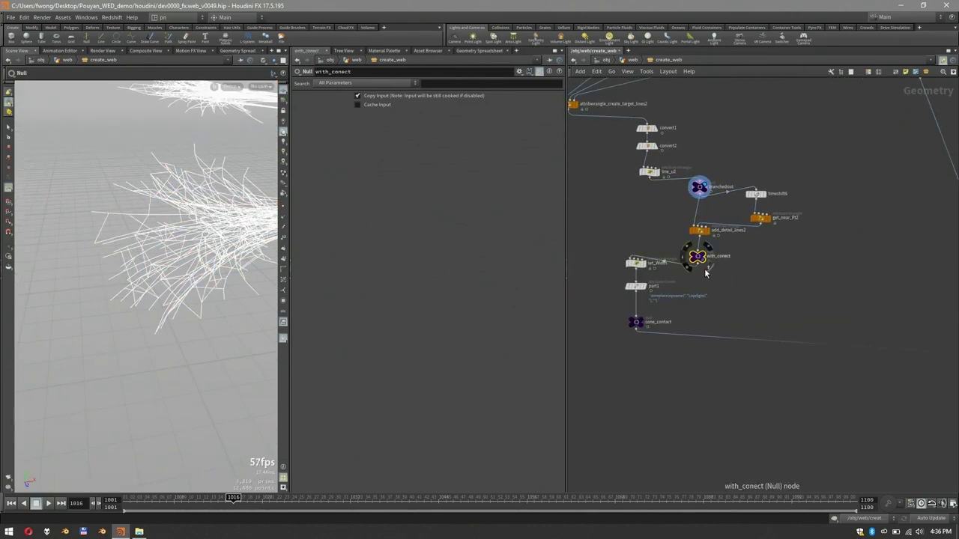
pyautogui.click(699, 229)
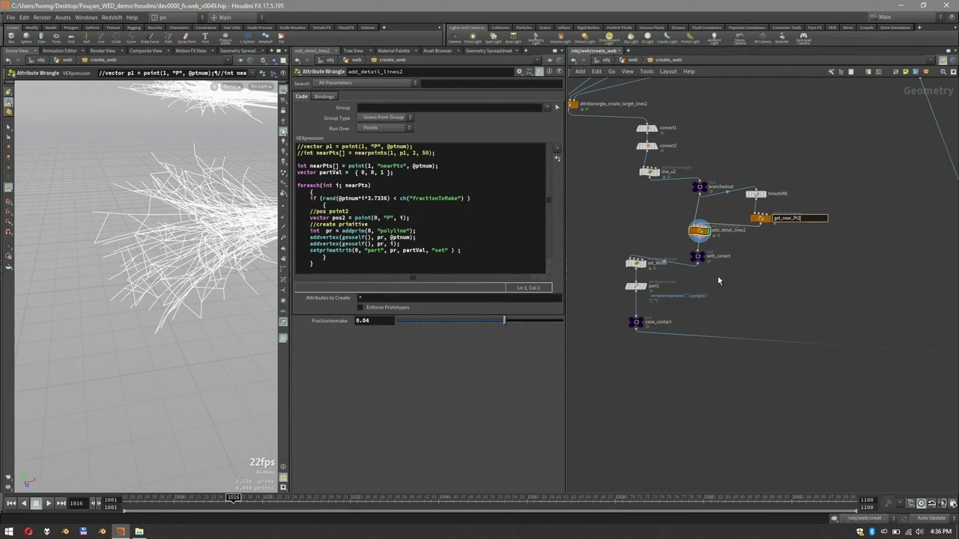
# Step: Display set_Width, cone_contact and the add_cone_contact merge to view the contact strands joined to the main web
pyautogui.click(635, 263)
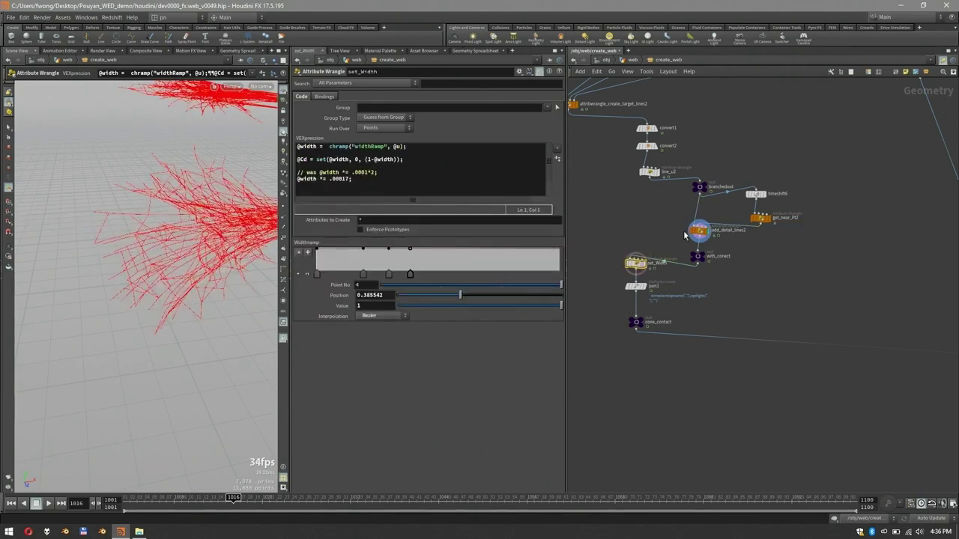
pyautogui.click(644, 263)
pyautogui.click(643, 322)
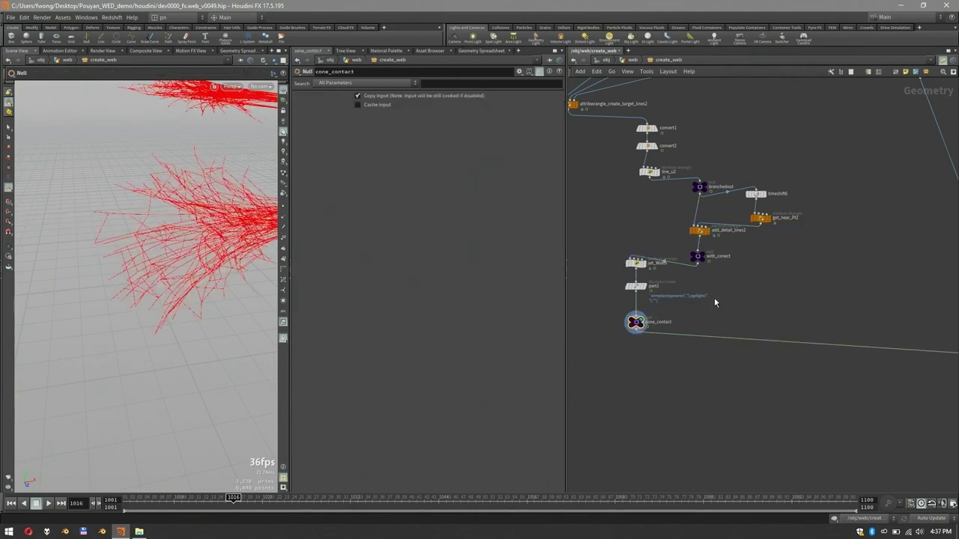
pyautogui.scroll(-3, 787, 281)
pyautogui.moveTo(887, 280); pyautogui.dragTo(734, 257, button='middle')
pyautogui.scroll(3, 936, 304)
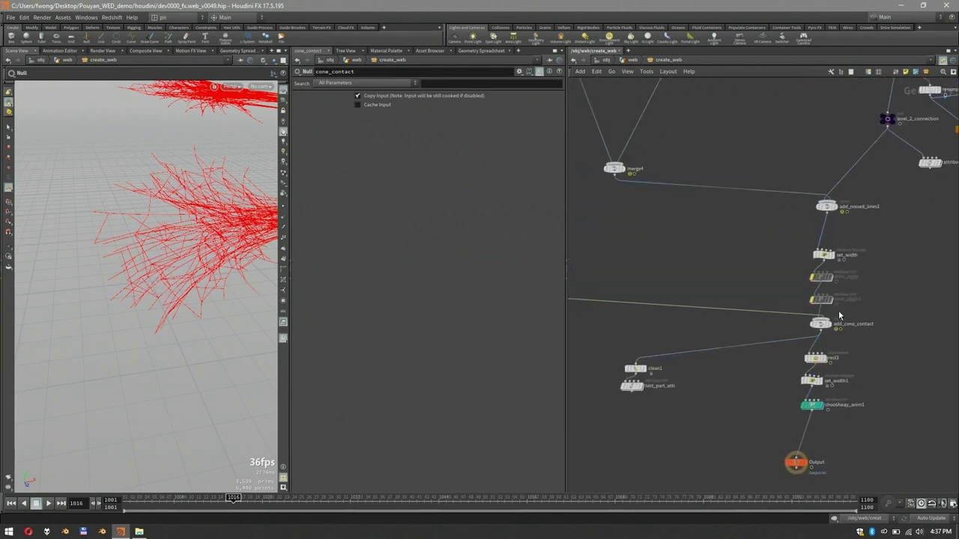
pyautogui.click(815, 327)
pyautogui.moveTo(179, 182); pyautogui.dragTo(173, 200)
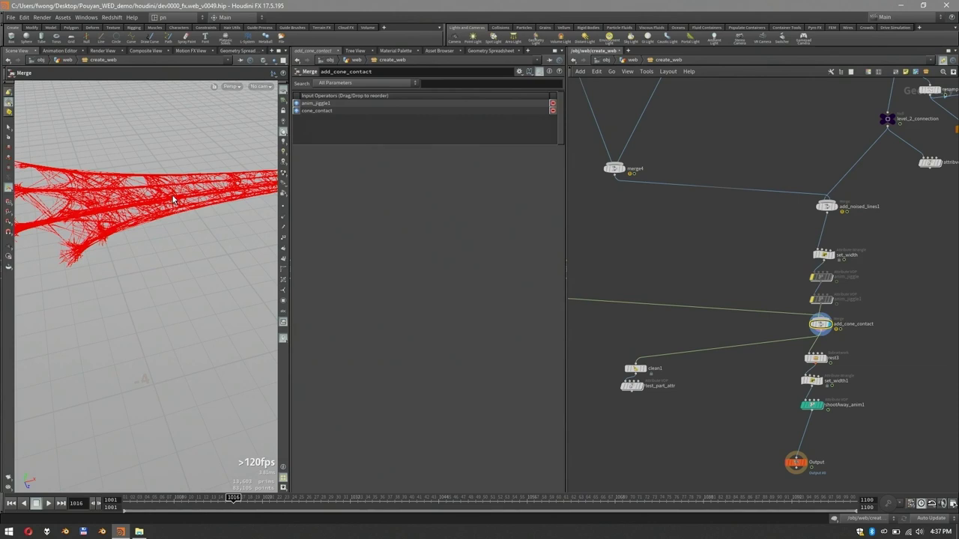
# Step: Display the mainLine_raw null to view only the raw main web lines
pyautogui.moveTo(800, 129); pyautogui.dragTo(769, 117, button='right')
pyautogui.moveTo(769, 118); pyautogui.dragTo(741, 298, button='middle')
pyautogui.moveTo(844, 164); pyautogui.dragTo(871, 172, button='right')
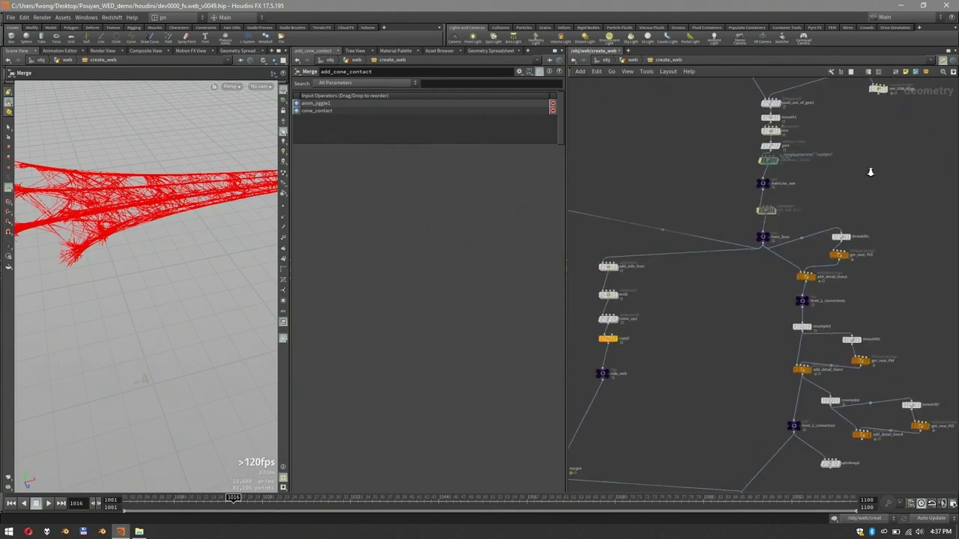
pyautogui.scroll(2, 871, 173)
pyautogui.click(718, 192)
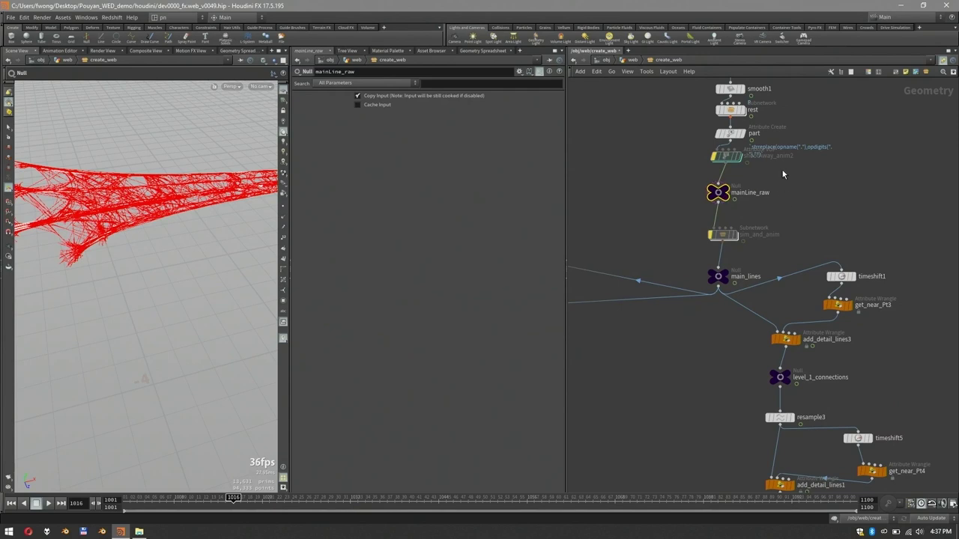
pyautogui.press('r')
pyautogui.keyDown('alt'); pyautogui.moveTo(176, 154); pyautogui.dragTo(192, 193); pyautogui.keyUp('alt')
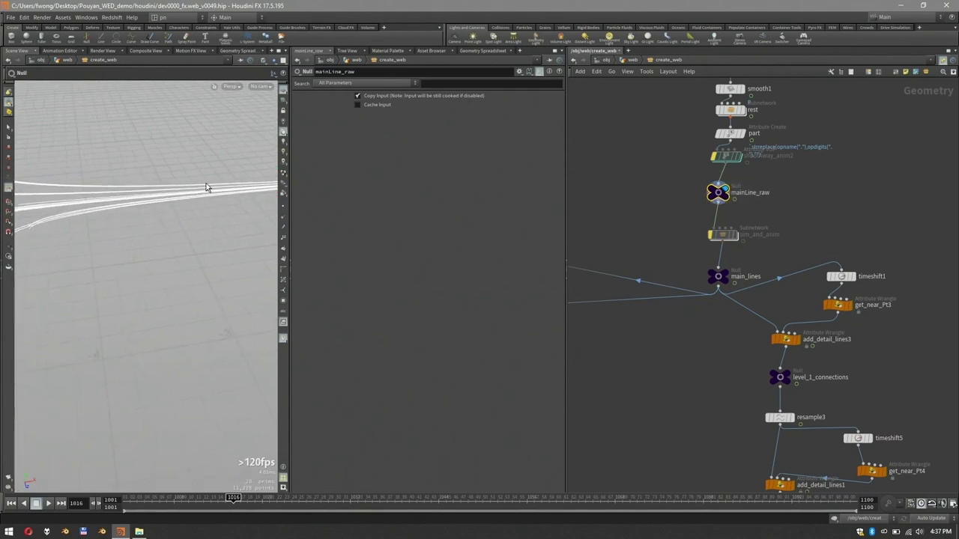
# Step: Select the points along a short section of the raw main lines and bring up the operator search
pyautogui.press('s')
pyautogui.moveTo(215, 133); pyautogui.dragTo(189, 218)
pyautogui.click(213, 166)
pyautogui.press('2')
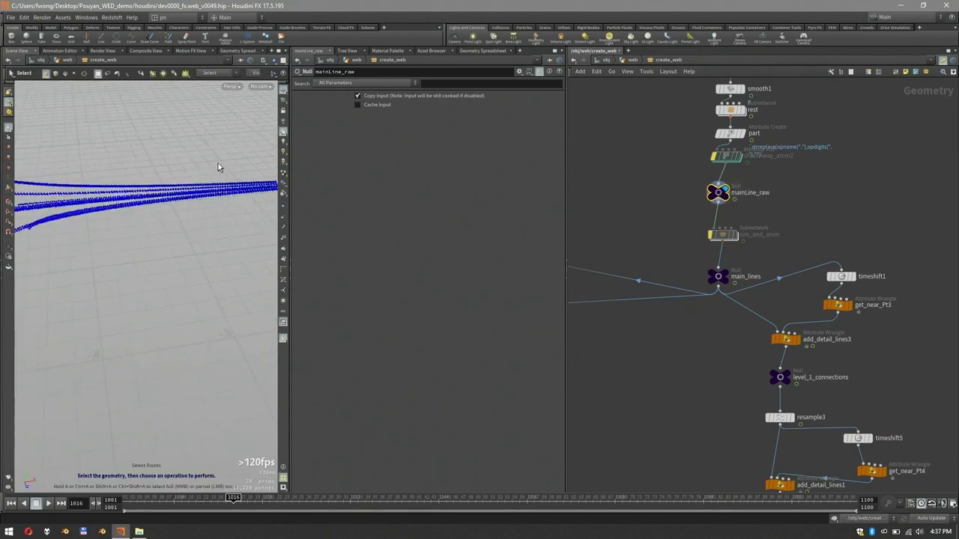
pyautogui.moveTo(225, 155); pyautogui.dragTo(179, 224)
pyautogui.press('Tab')
pyautogui.write('tra')
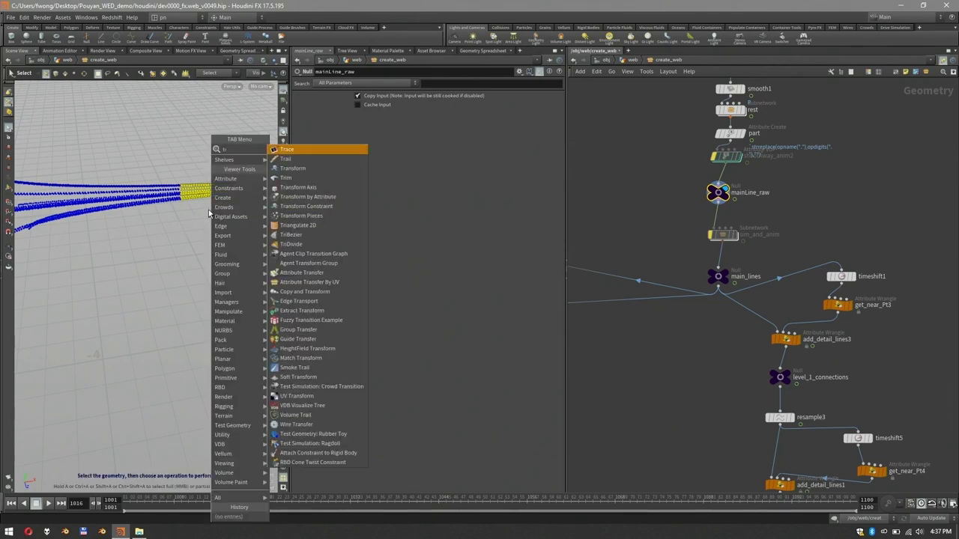
pyautogui.press('Down')
pyautogui.press('Down')
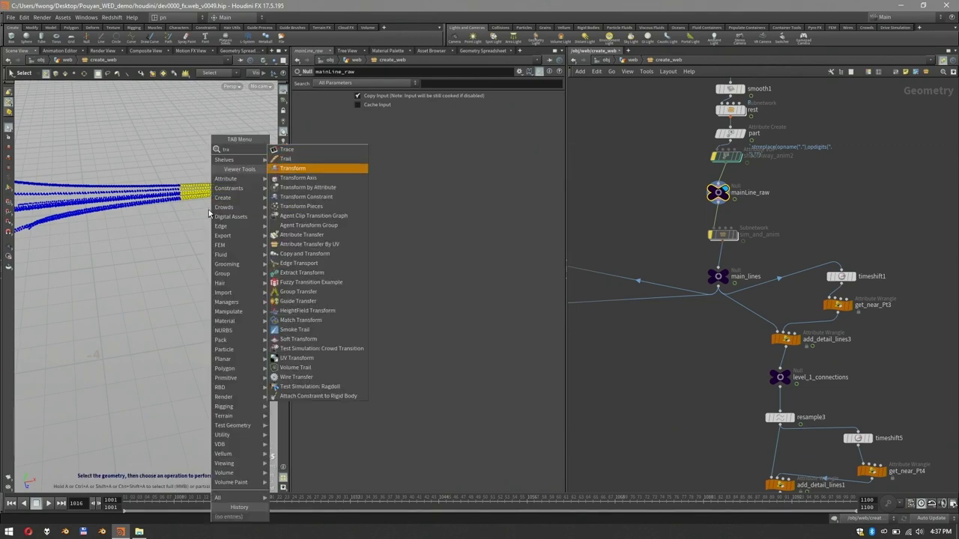
pyautogui.press('Up')
pyautogui.press('Up')
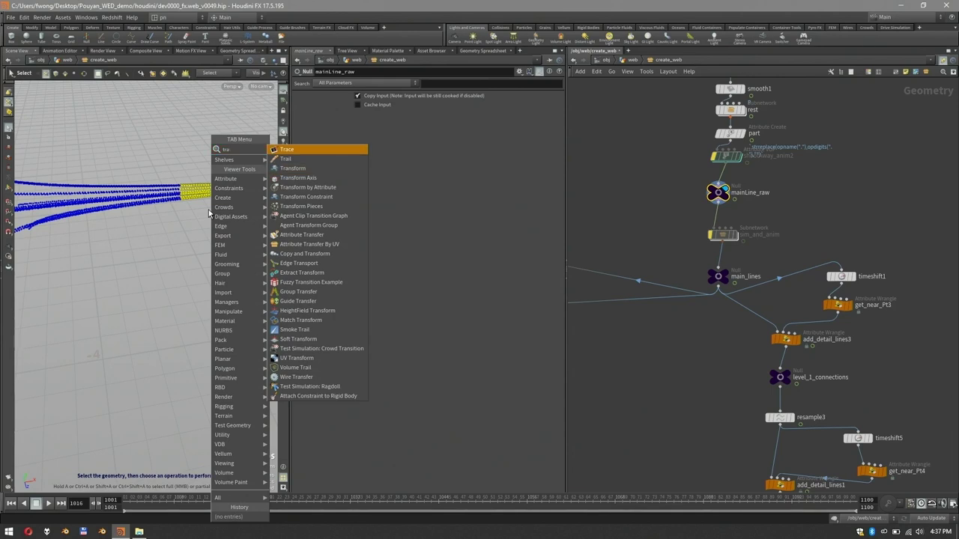
pyautogui.press('BackSpace')
pyautogui.press('BackSpace')
pyautogui.press('BackSpace')
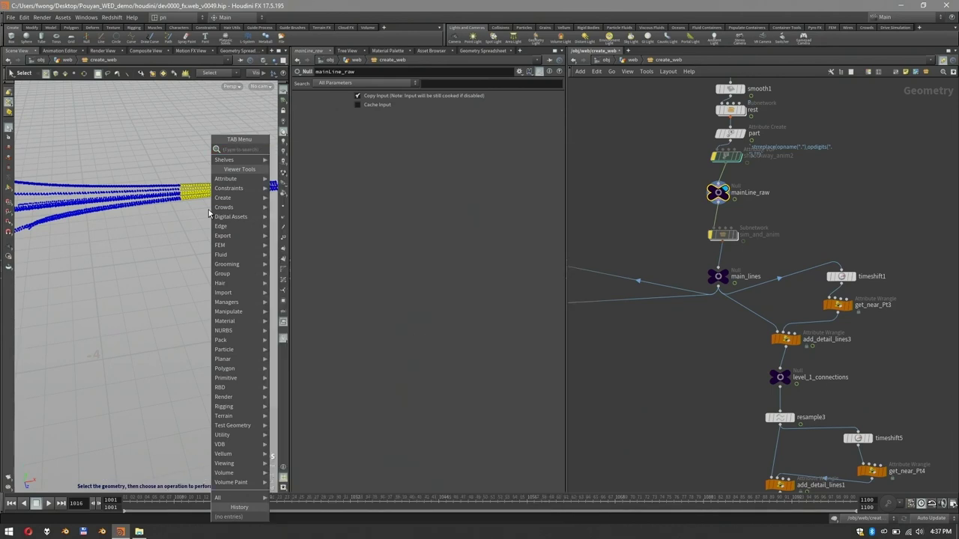
# Step: Apply a Soft Transform to the selected main-line points
pyautogui.write('soft')
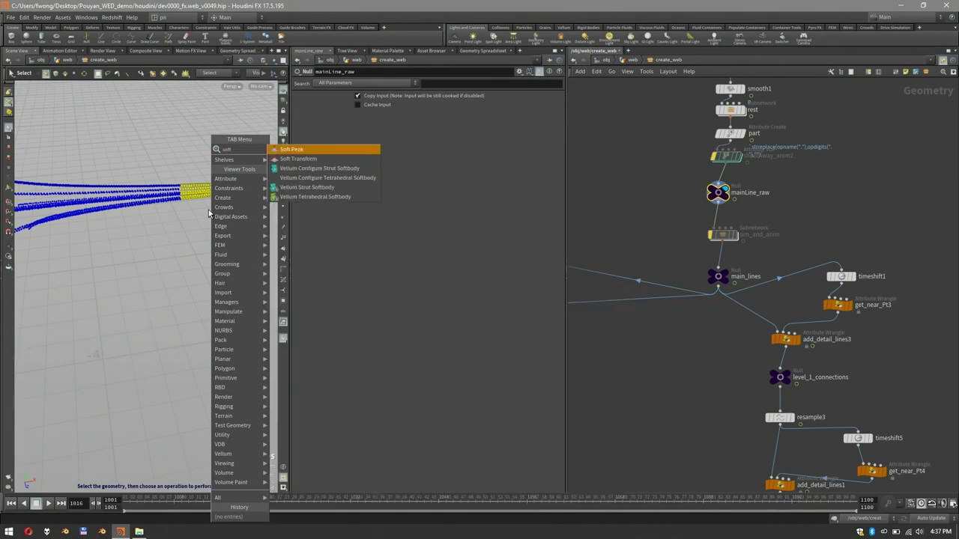
pyautogui.press('Down')
pyautogui.press('Return')
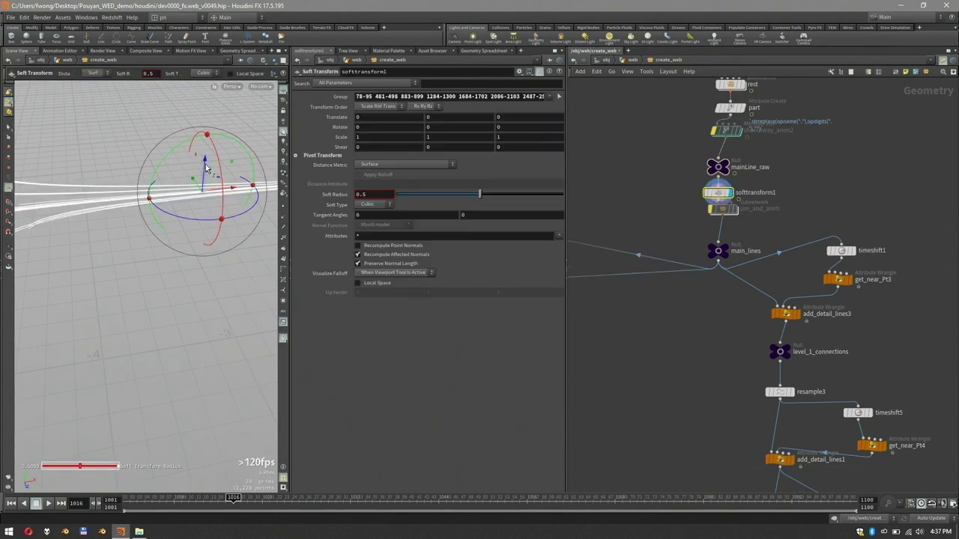
# Step: Raise the soft-transformed points about 0.22 in Y and display the add_cone_contact merge to see the full web
pyautogui.moveTo(207, 169); pyautogui.dragTo(213, 96)
pyautogui.scroll(-2, 760, 210)
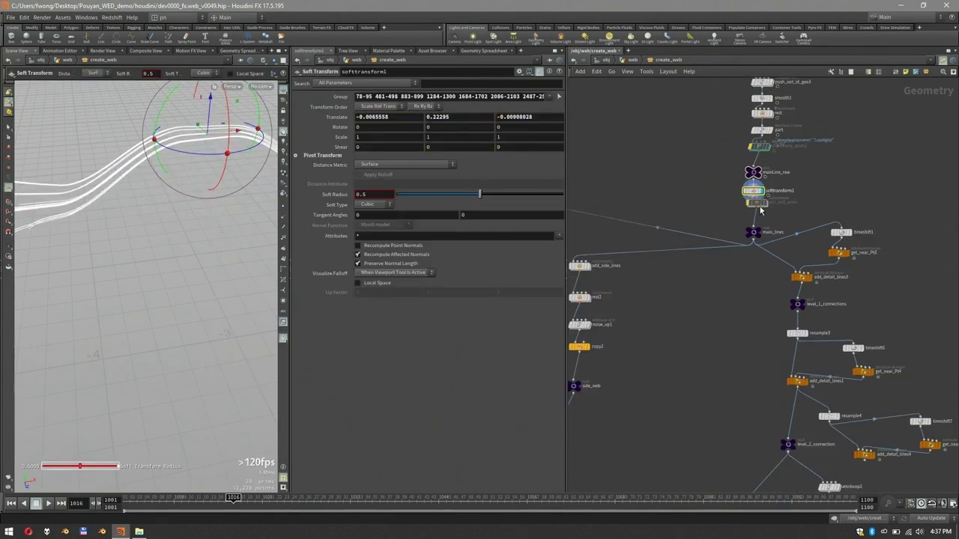
pyautogui.scroll(-2, 760, 211)
pyautogui.scroll(3, 783, 341)
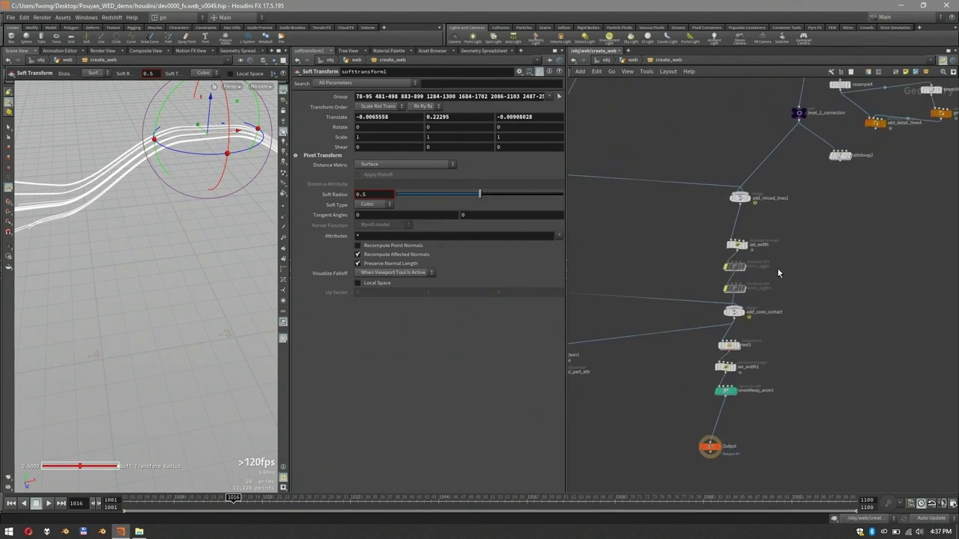
pyautogui.moveTo(751, 330); pyautogui.dragTo(714, 308)
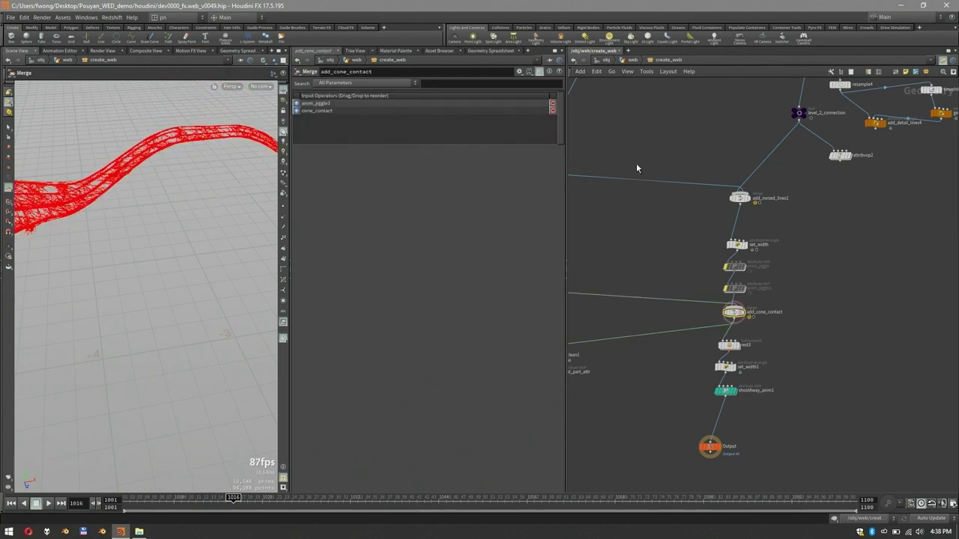
# Step: Reselect softtransform1 and move its points to a translation of about -0.009, 0.159, 0.074
pyautogui.moveTo(710, 153); pyautogui.dragTo(704, 328, button='middle')
pyautogui.moveTo(733, 132); pyautogui.dragTo(728, 285, button='middle')
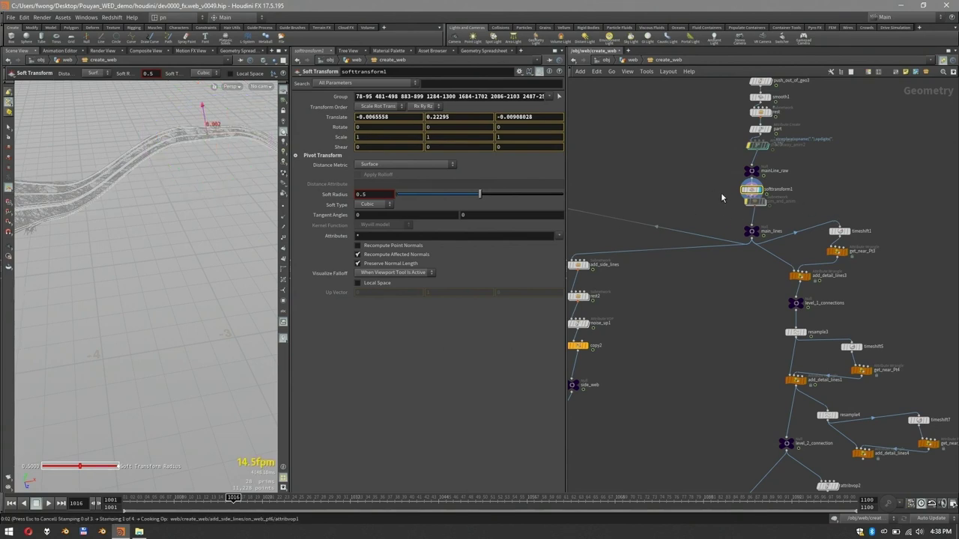
pyautogui.scroll(5, 723, 188)
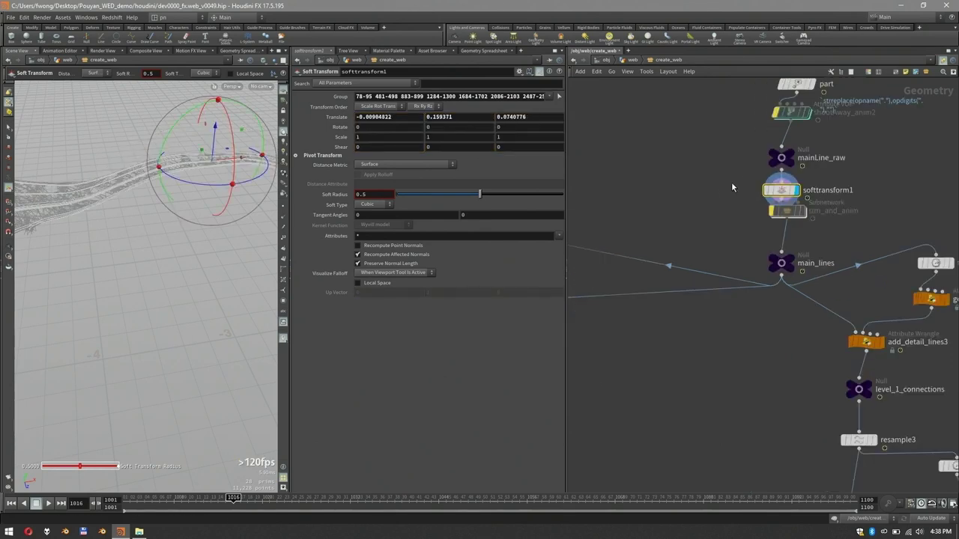
# Step: Delete the softtransform1 node between mainLine_raw and the sim_and_anim subnetwork
pyautogui.moveTo(793, 198); pyautogui.dragTo(793, 201)
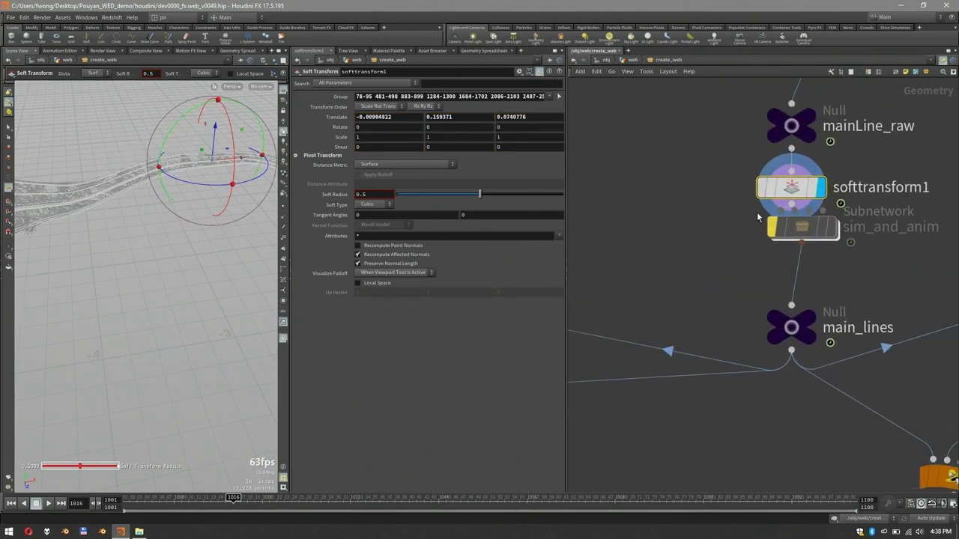
pyautogui.rightClick(756, 212)
pyautogui.click(734, 210)
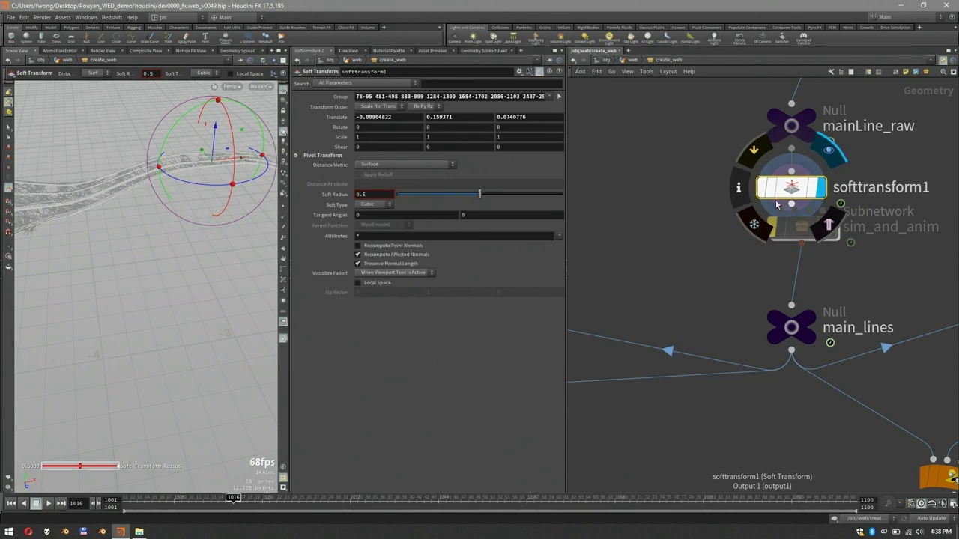
pyautogui.press('Tab')
pyautogui.press('Escape')
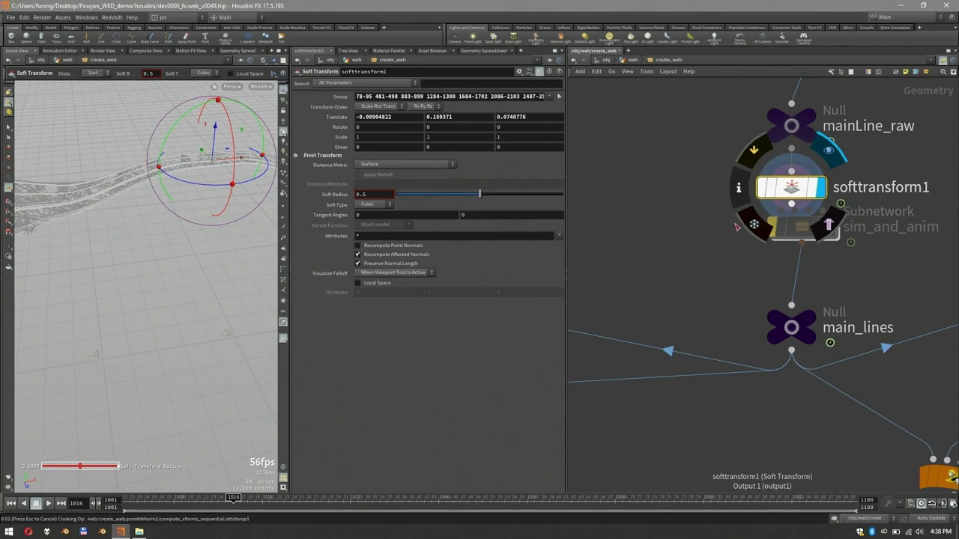
pyautogui.press('Delete')
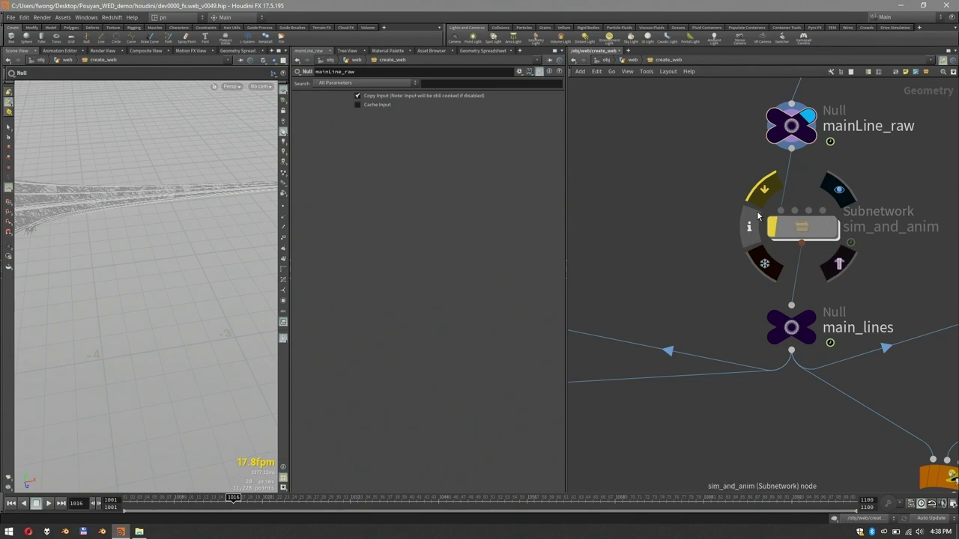
# Step: Play the webComp_overShoulder_v001 render from the fx_renders folder, close it and return to Houdini
pyautogui.hotkey('alt', 'Tab')
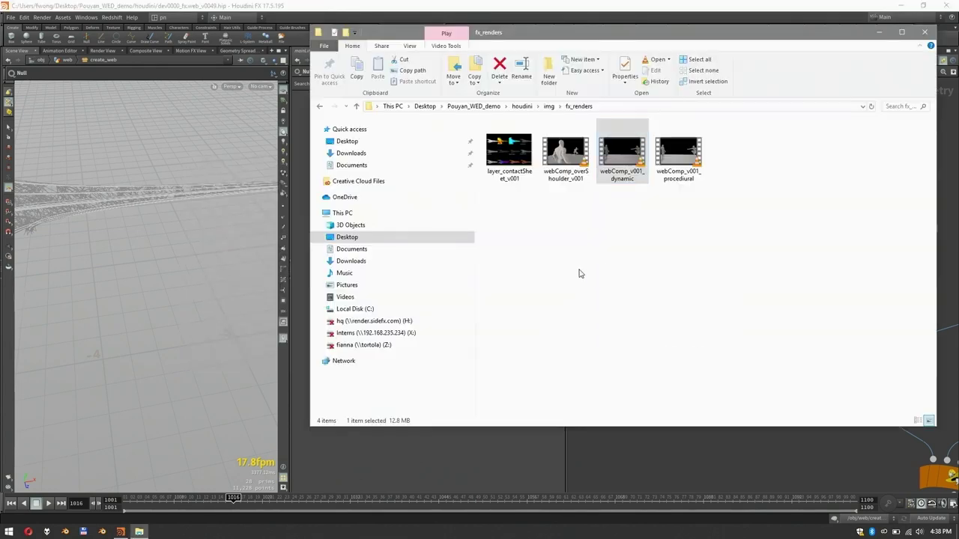
pyautogui.doubleClick(568, 155)
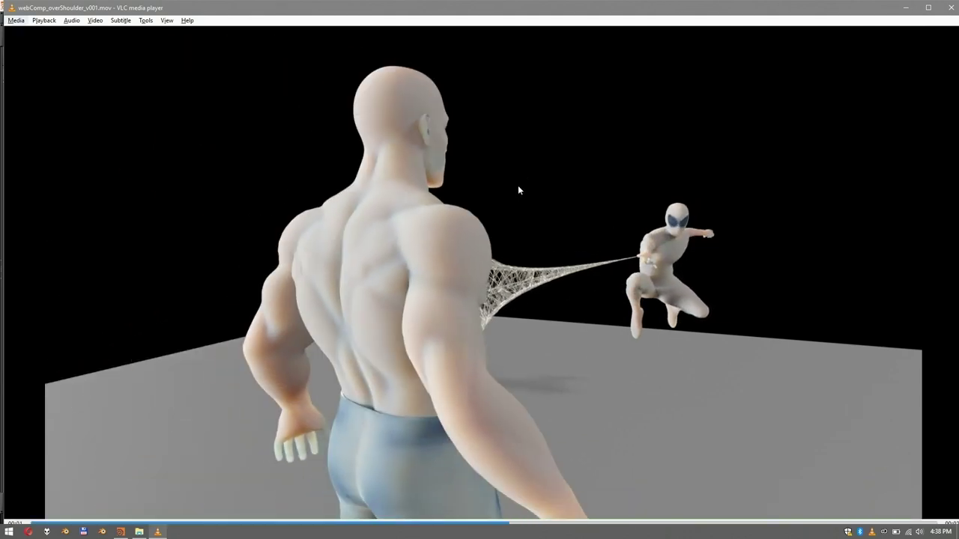
pyautogui.hotkey('alt', 'F4')
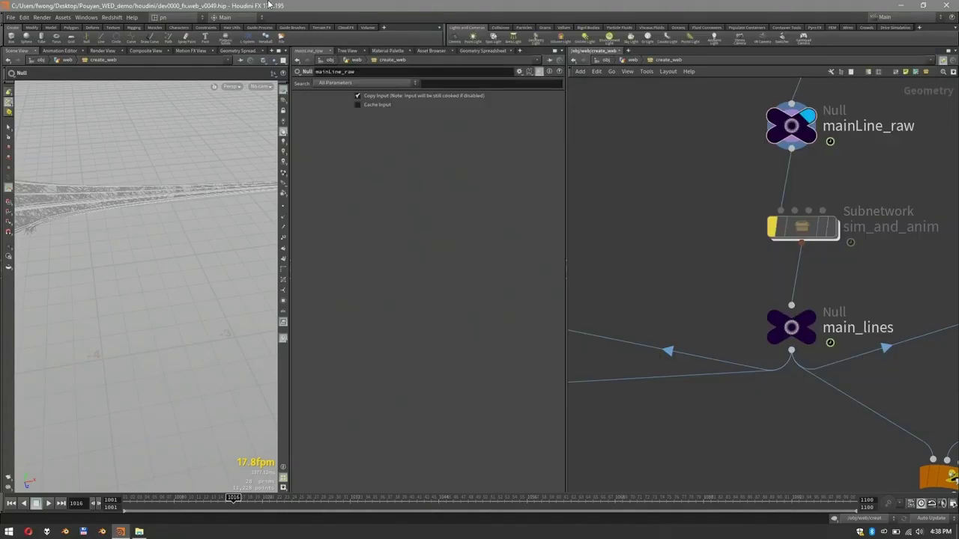
pyautogui.click(251, 7)
# Step: Enable and display the sim_and_anim subnetwork at frame 1001 and open its internal network
pyautogui.click(835, 229)
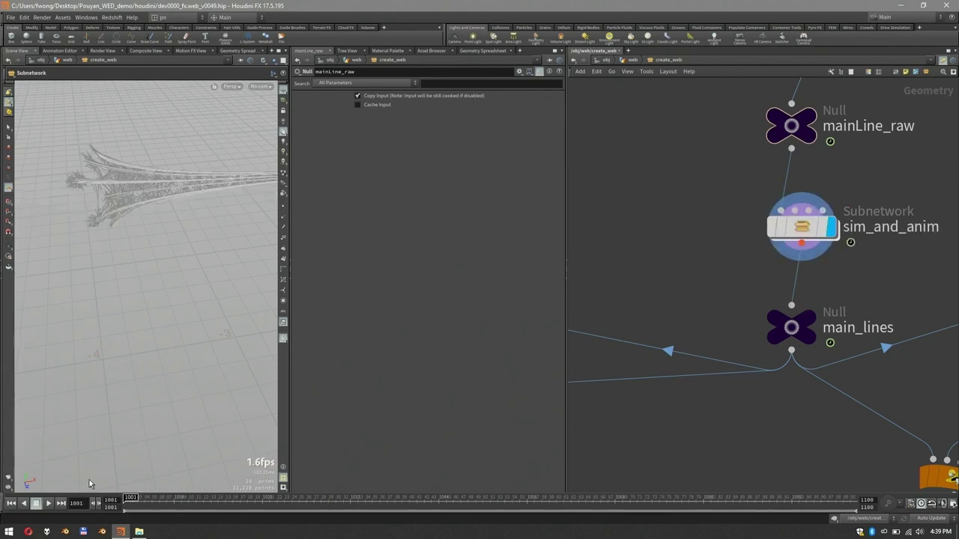
pyautogui.click(768, 219)
pyautogui.press('Return')
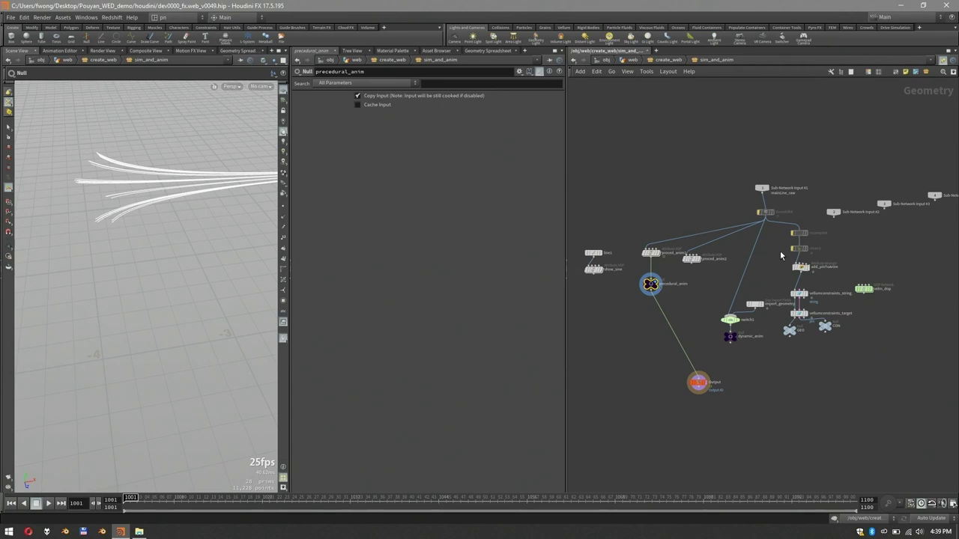
# Step: Examine the timeshift4 and clean3 nodes below the mainLine_raw input and display the lines coming out of clean3
pyautogui.scroll(2, 834, 245)
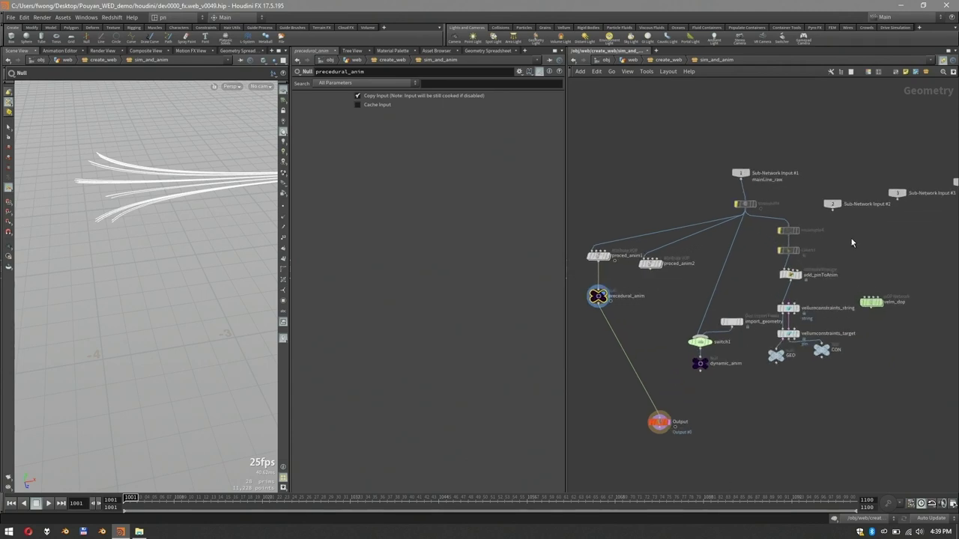
pyautogui.scroll(2, 815, 199)
pyautogui.click(724, 207)
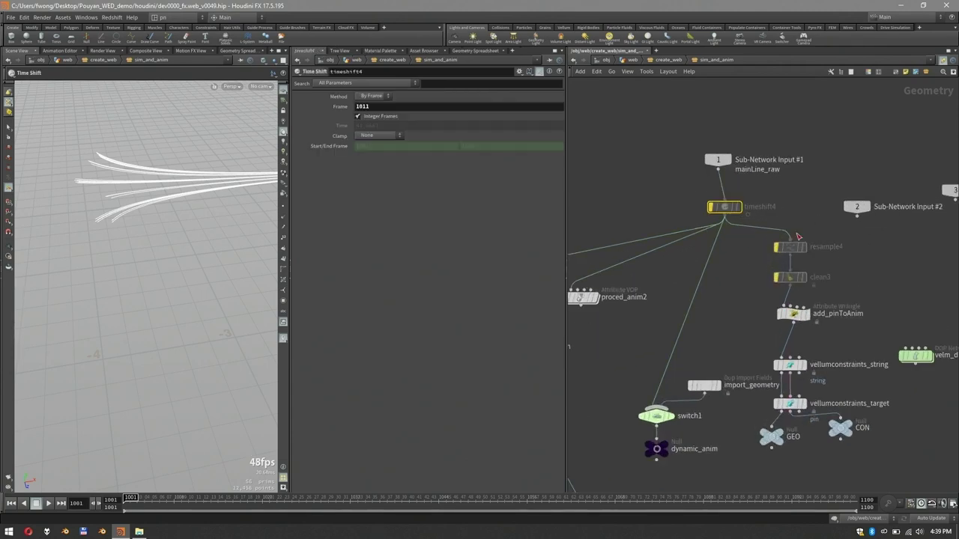
pyautogui.scroll(-2, 839, 251)
pyautogui.click(771, 258)
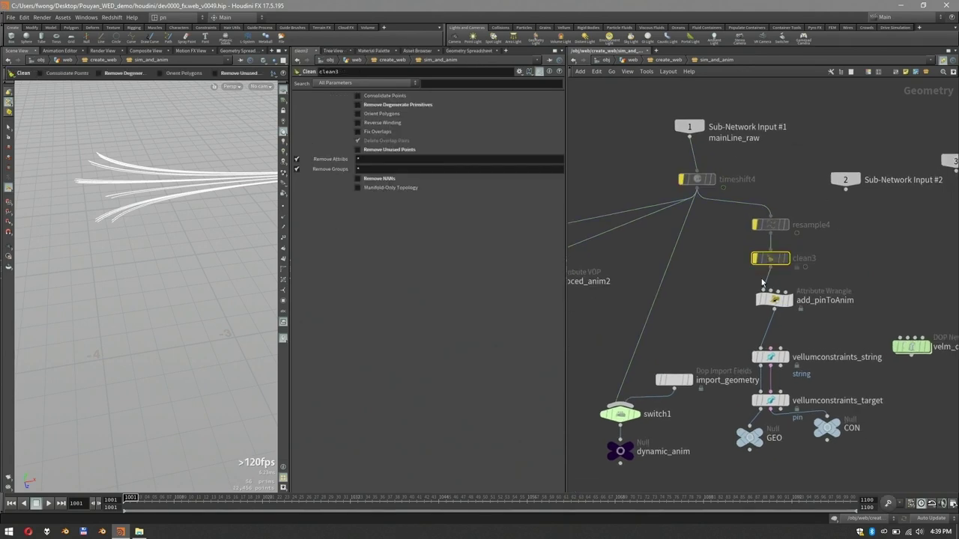
pyautogui.press('r')
pyautogui.keyDown('alt'); pyautogui.moveTo(187, 181); pyautogui.dragTo(220, 175); pyautogui.keyUp('alt')
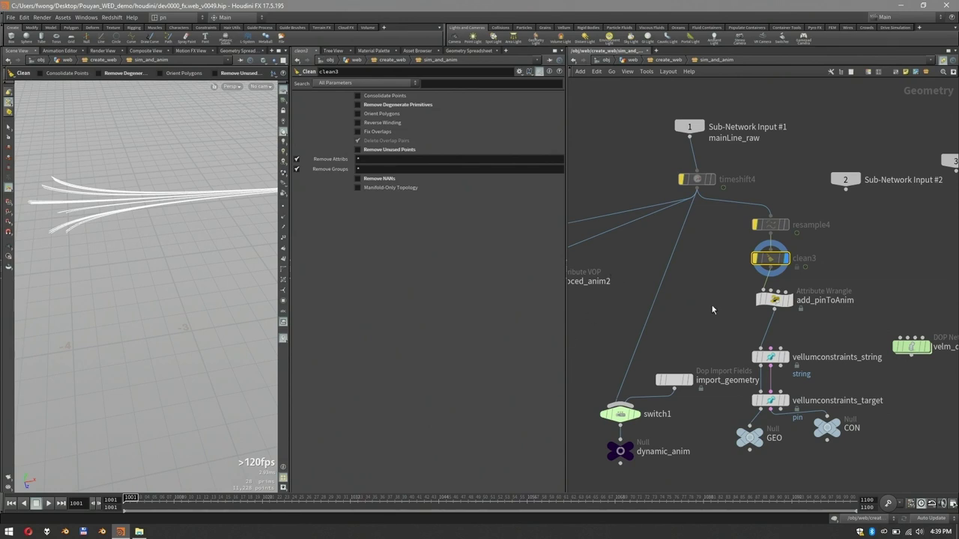
# Step: Display add_pinToAnim with point markers shown, and examine its pintoanimation code against the line end points
pyautogui.click(775, 301)
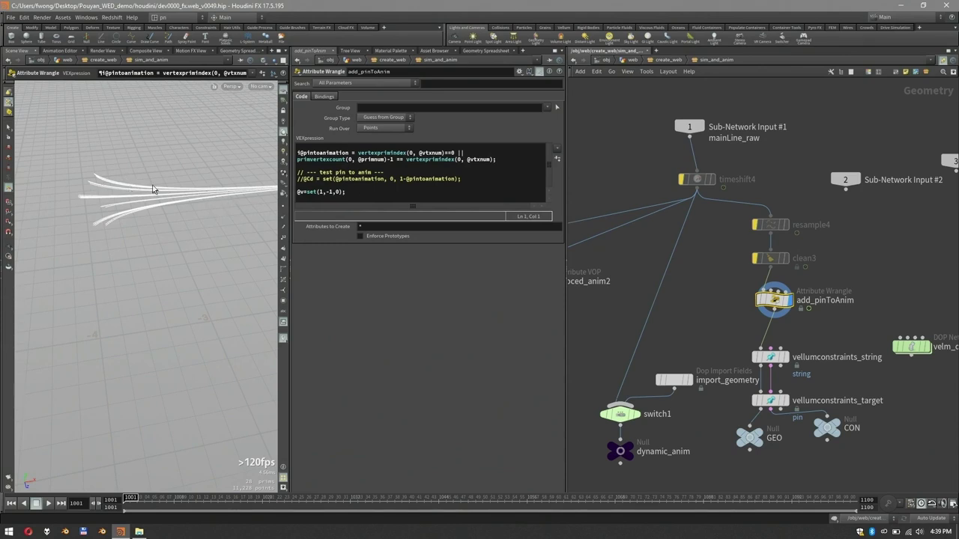
pyautogui.keyDown('alt'); pyautogui.moveTo(165, 168); pyautogui.dragTo(107, 165); pyautogui.keyUp('alt')
pyautogui.keyDown('alt'); pyautogui.moveTo(108, 164); pyautogui.dragTo(148, 143, button='right'); pyautogui.keyUp('alt')
pyautogui.keyDown('alt'); pyautogui.moveTo(147, 143); pyautogui.dragTo(151, 163); pyautogui.keyUp('alt')
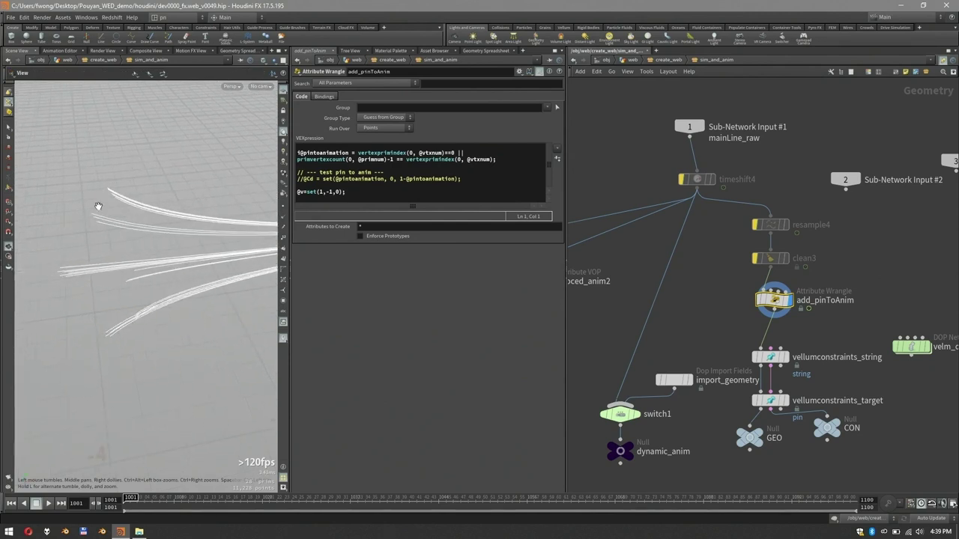
pyautogui.click(283, 206)
pyautogui.keyDown('alt'); pyautogui.moveTo(115, 200); pyautogui.dragTo(152, 173, button='right'); pyautogui.keyUp('alt')
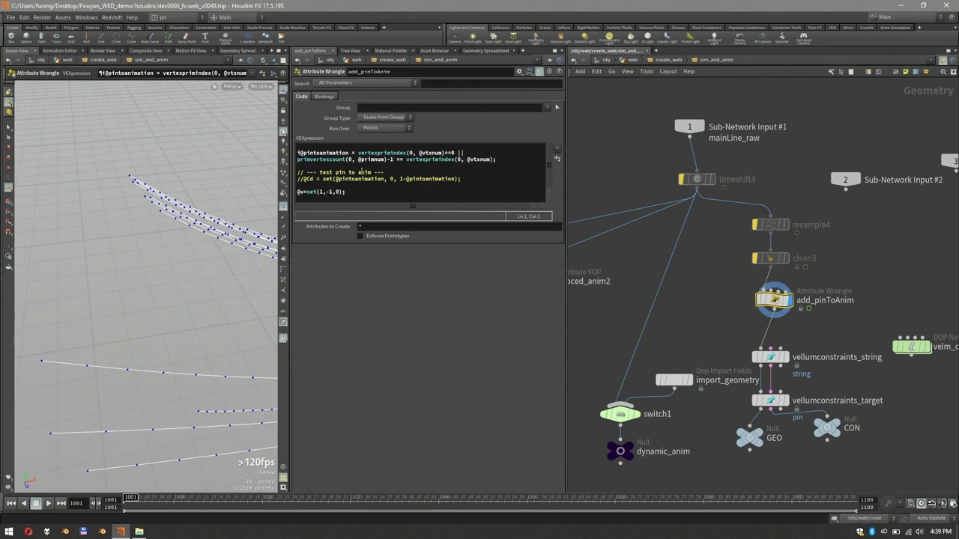
pyautogui.keyDown('alt'); pyautogui.moveTo(182, 249); pyautogui.dragTo(122, 238, button='right'); pyautogui.keyUp('alt')
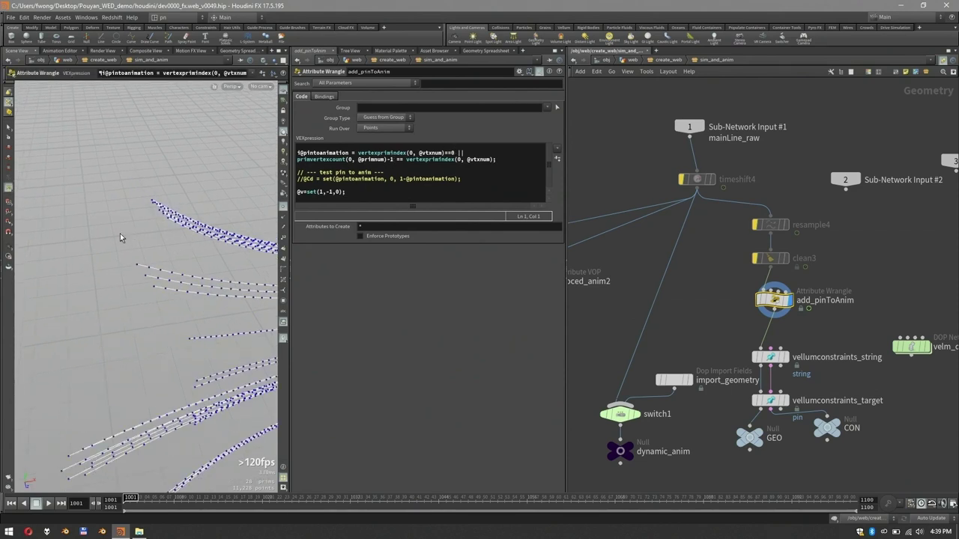
# Step: Display vellumconstraints_string and examine its pin-to-animation and stretch settings
pyautogui.moveTo(813, 319); pyautogui.dragTo(791, 282, button='middle')
pyautogui.click(764, 322)
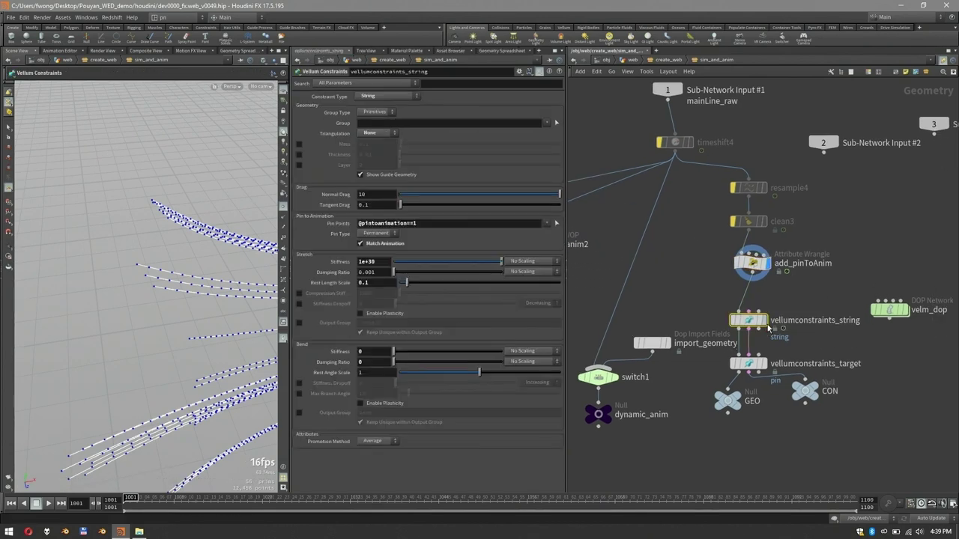
pyautogui.click(765, 323)
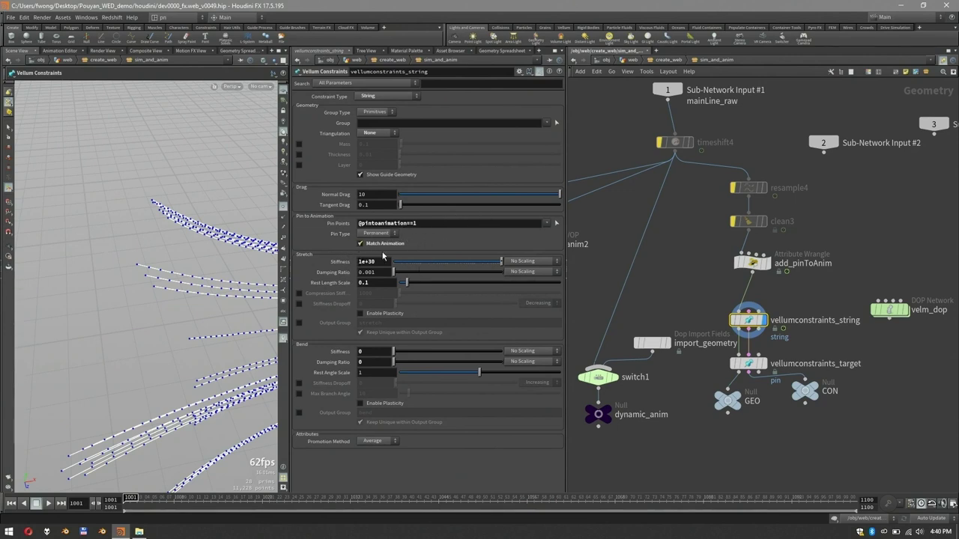
# Step: Move the GEO and CON nulls farther below the vellumconstraints_target node
pyautogui.moveTo(819, 307); pyautogui.dragTo(817, 272, button='middle')
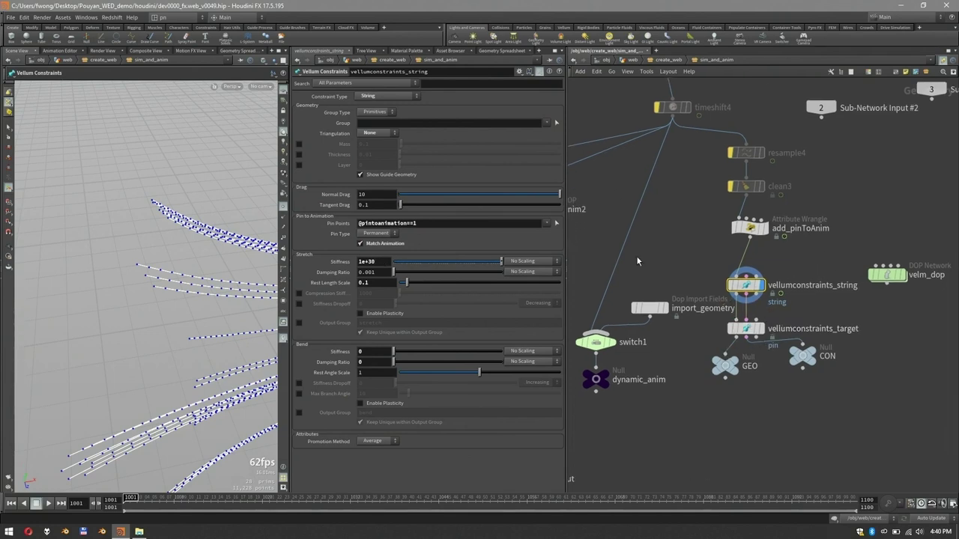
pyautogui.moveTo(723, 366); pyautogui.dragTo(726, 397)
pyautogui.moveTo(803, 357); pyautogui.dragTo(806, 388)
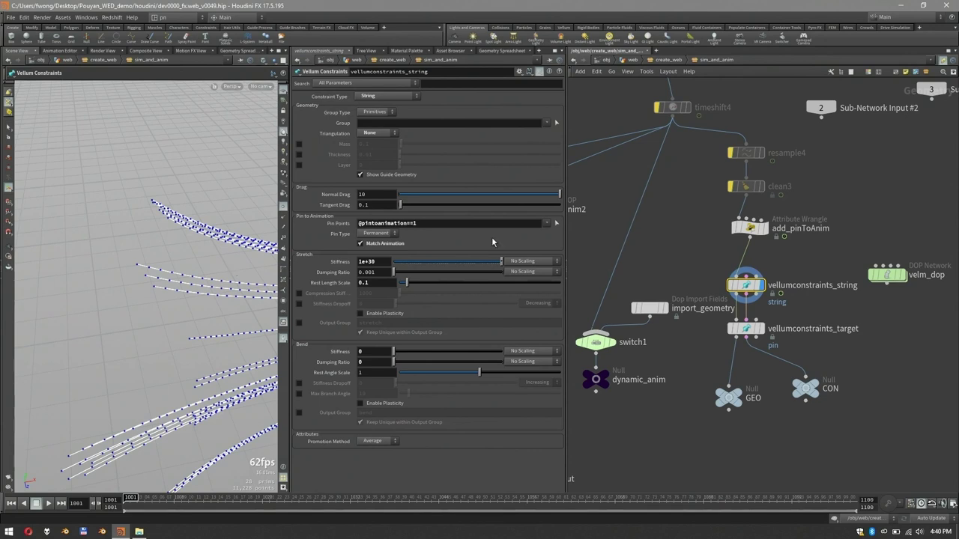
# Step: Display vellumconstraints_target and examine its Pin to Target, pin-to-animation, stretch and bend settings
pyautogui.press('Escape')
pyautogui.moveTo(192, 177); pyautogui.dragTo(123, 166)
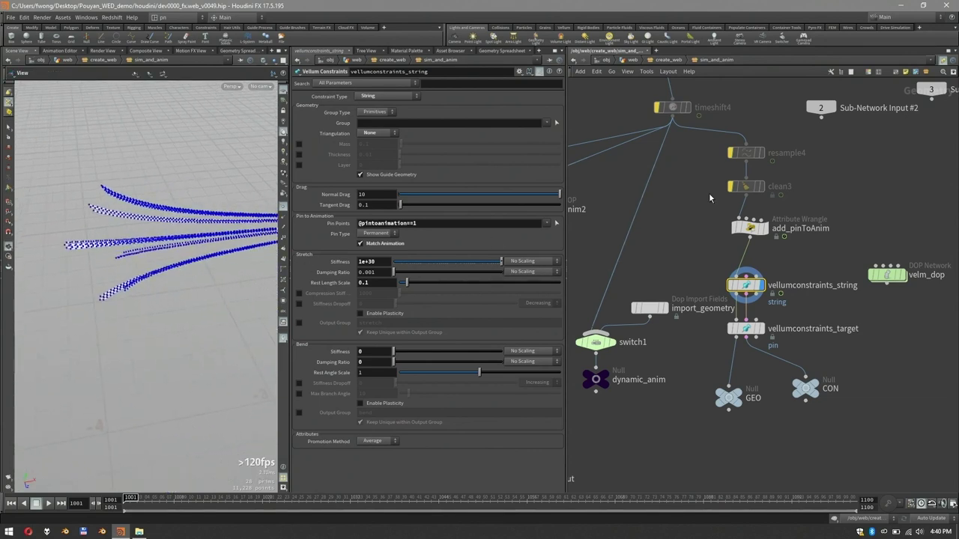
pyautogui.scroll(2, 806, 304)
pyautogui.moveTo(811, 306); pyautogui.dragTo(820, 280, button='middle')
pyautogui.click(820, 280)
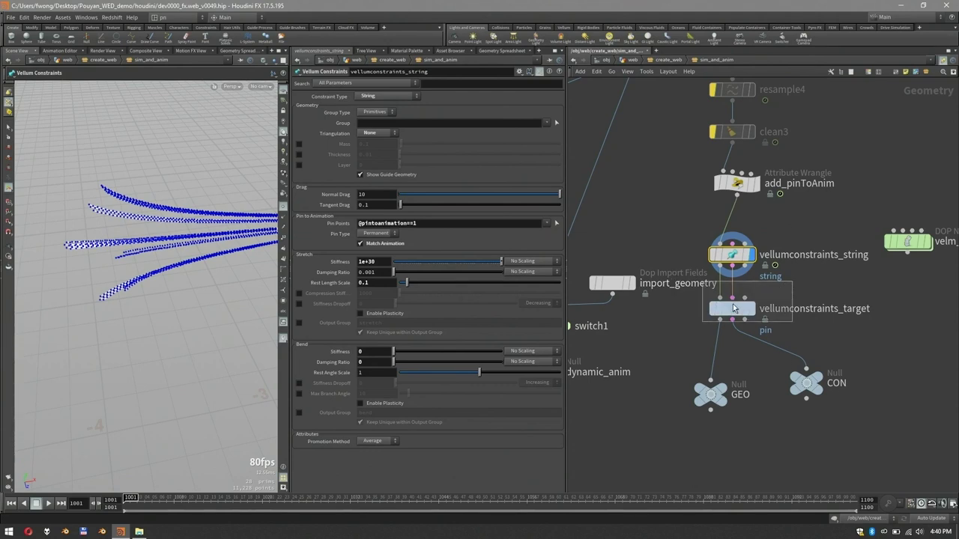
pyautogui.click(733, 307)
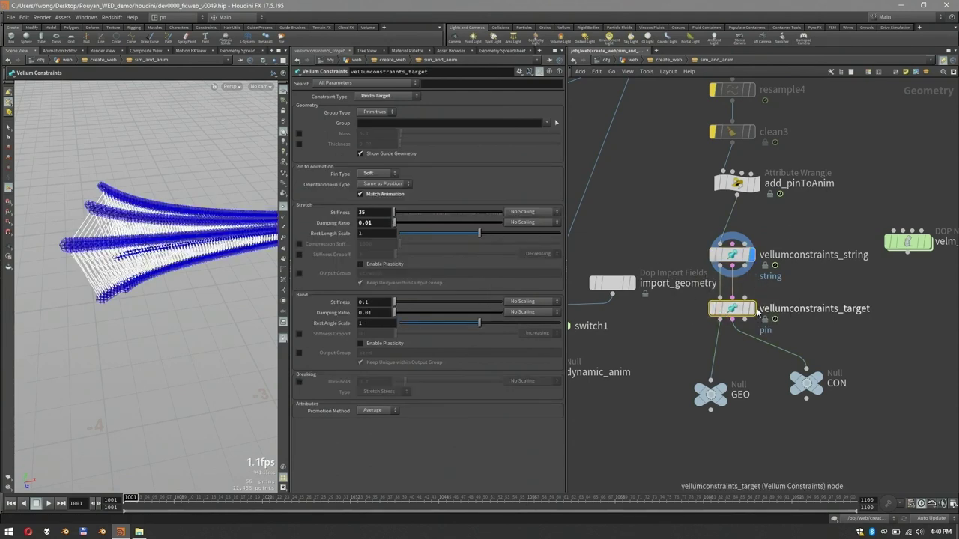
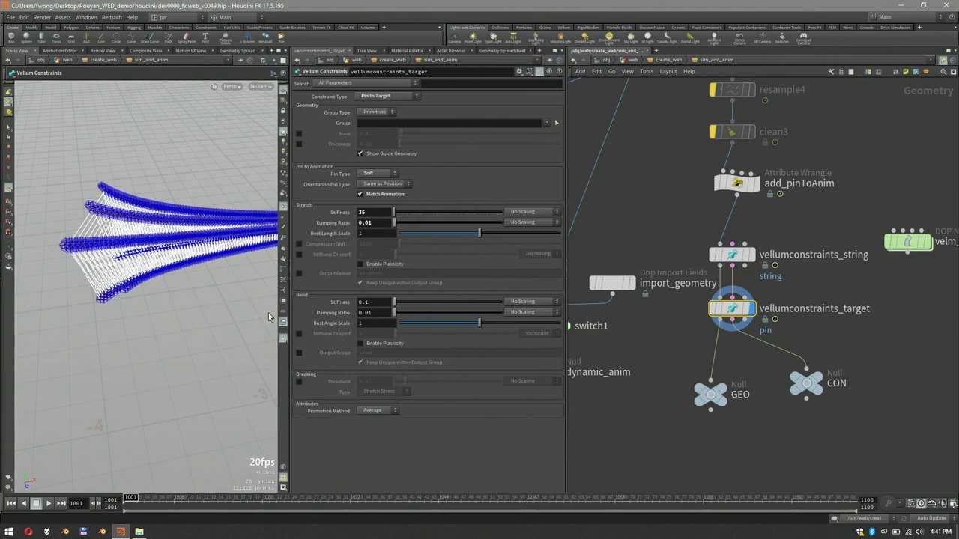
# Step: Locate the velm_dop network beside the constraint chain and re-examine the add_pinToAnim expression
pyautogui.scroll(-1, 909, 285)
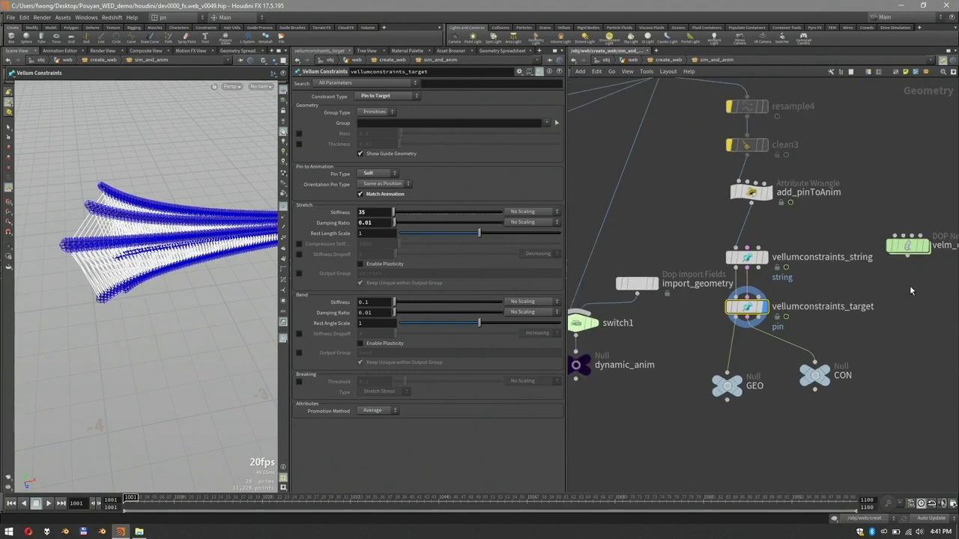
pyautogui.moveTo(871, 264); pyautogui.dragTo(819, 259, button='middle')
pyautogui.moveTo(906, 201); pyautogui.dragTo(827, 274)
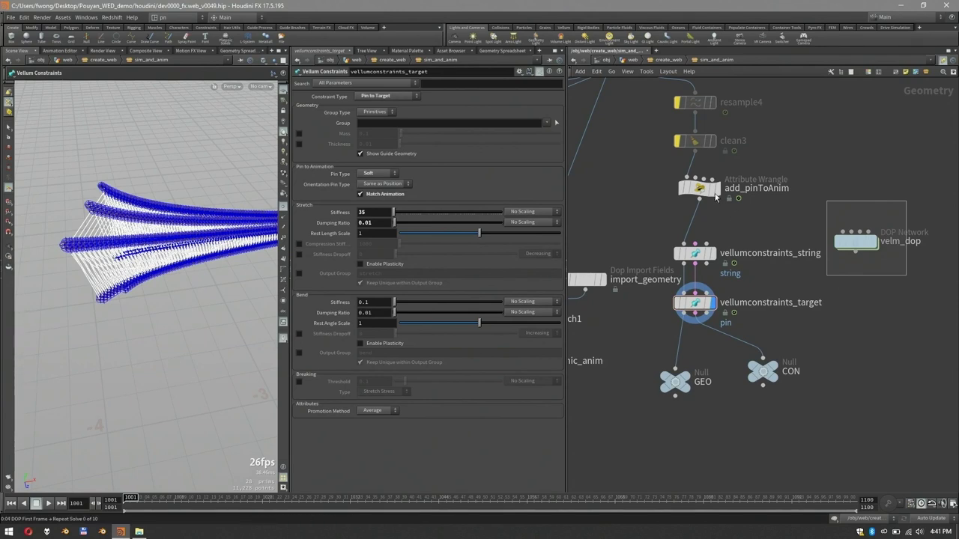
pyautogui.click(688, 188)
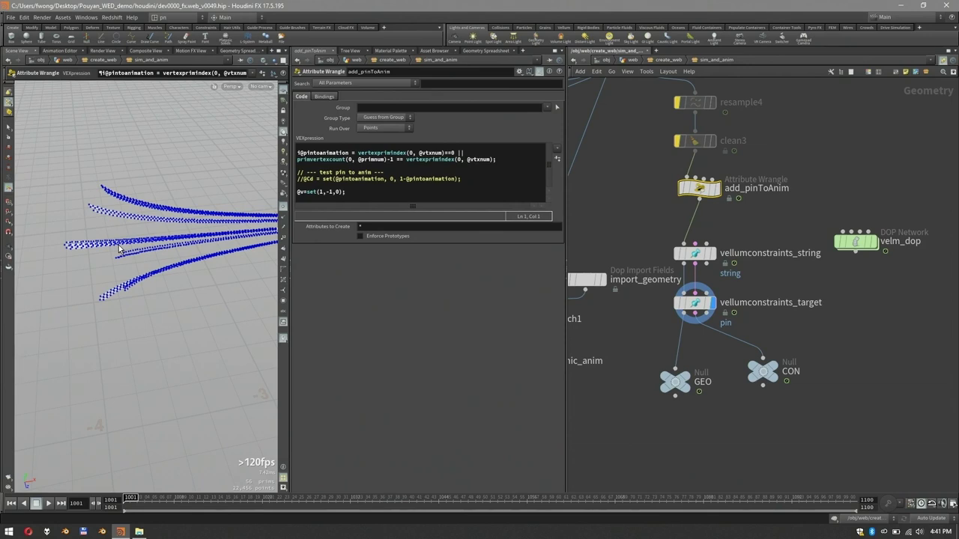
# Step: Check velm_dop's simulation settings, enter the network and examine the vellumsolver1 settings
pyautogui.click(854, 242)
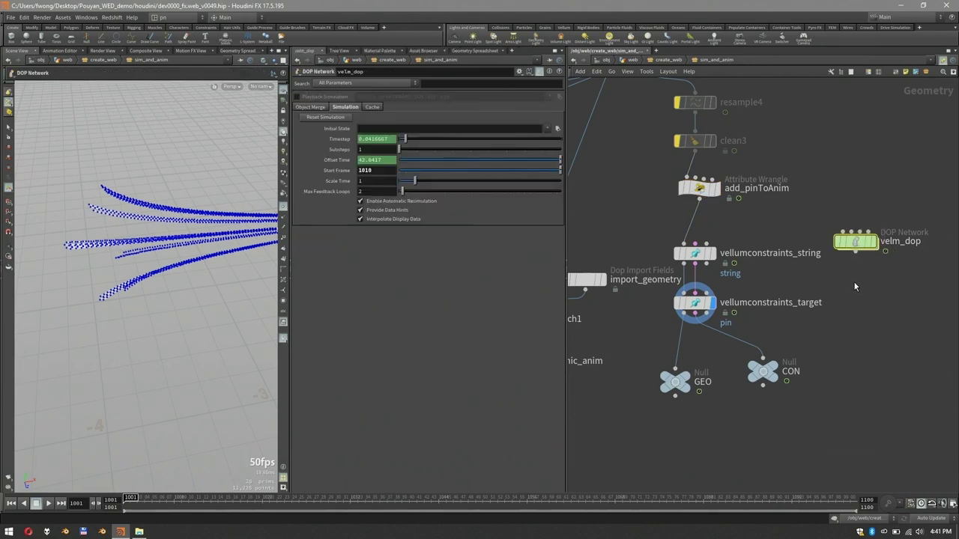
pyautogui.press('i')
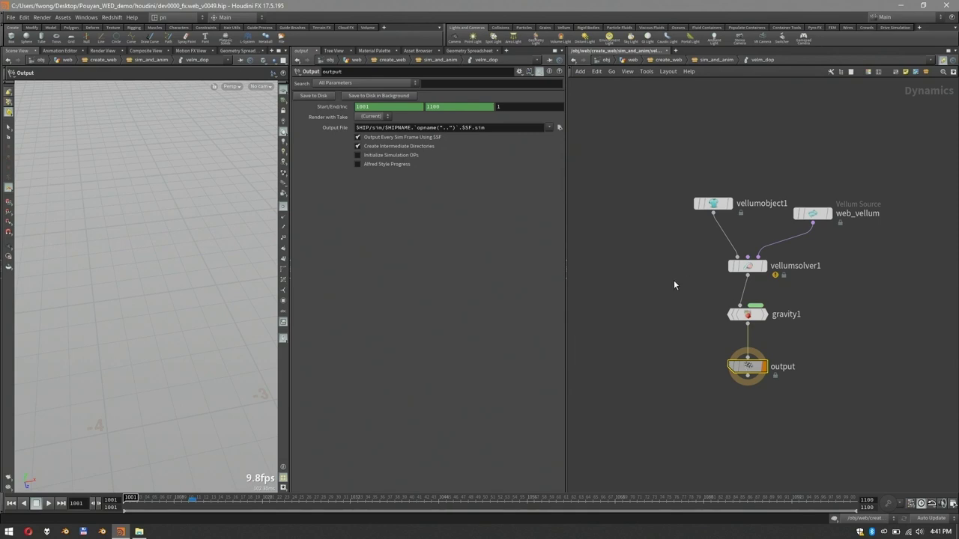
pyautogui.moveTo(673, 280); pyautogui.dragTo(810, 239)
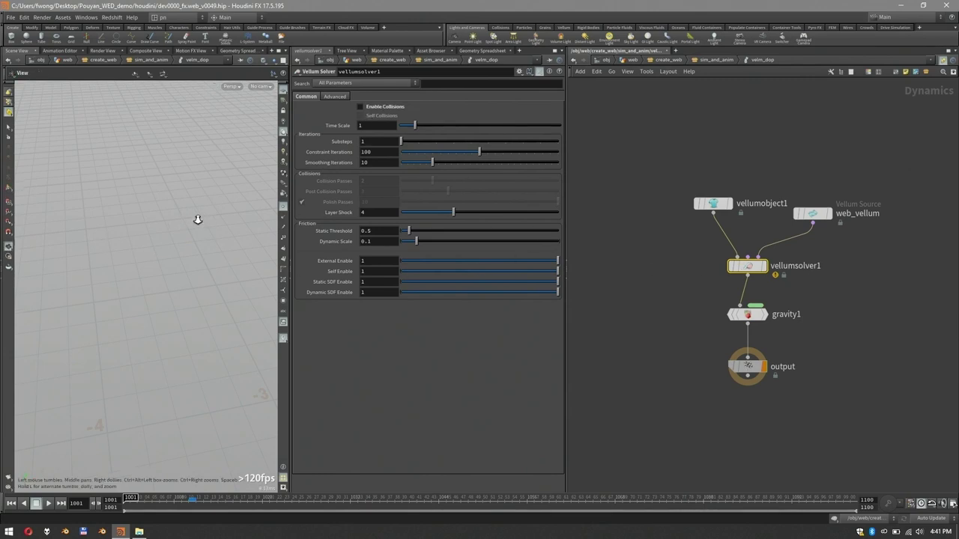
# Step: Move the timeline to frame 1010 and hide the point markers on the simulated strands
pyautogui.keyDown('alt'); pyautogui.moveTo(197, 218); pyautogui.dragTo(230, 258, button='right'); pyautogui.keyUp('alt')
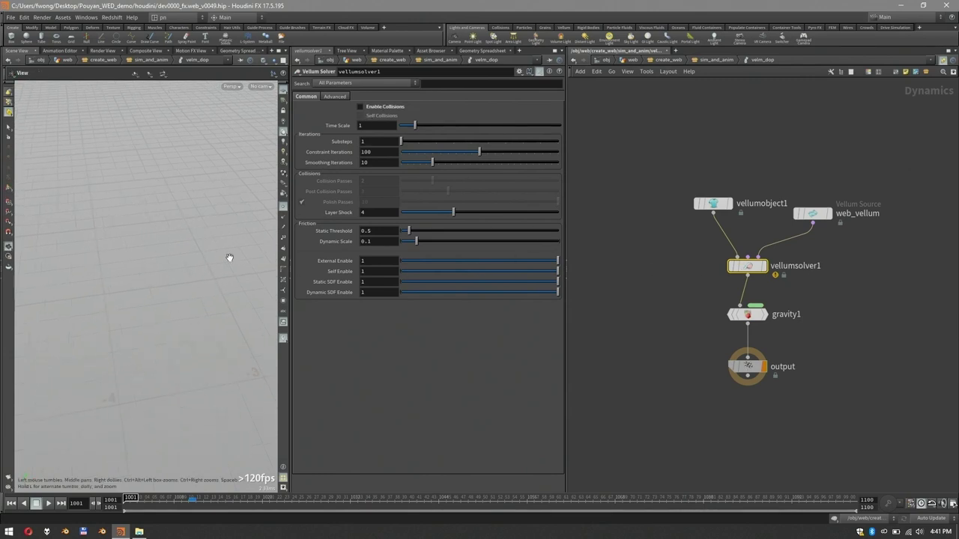
pyautogui.click(188, 499)
pyautogui.moveTo(183, 500)
pyautogui.mouseDown()
pyautogui.moveTo(174, 500)
pyautogui.moveTo(189, 499)
pyautogui.mouseUp()
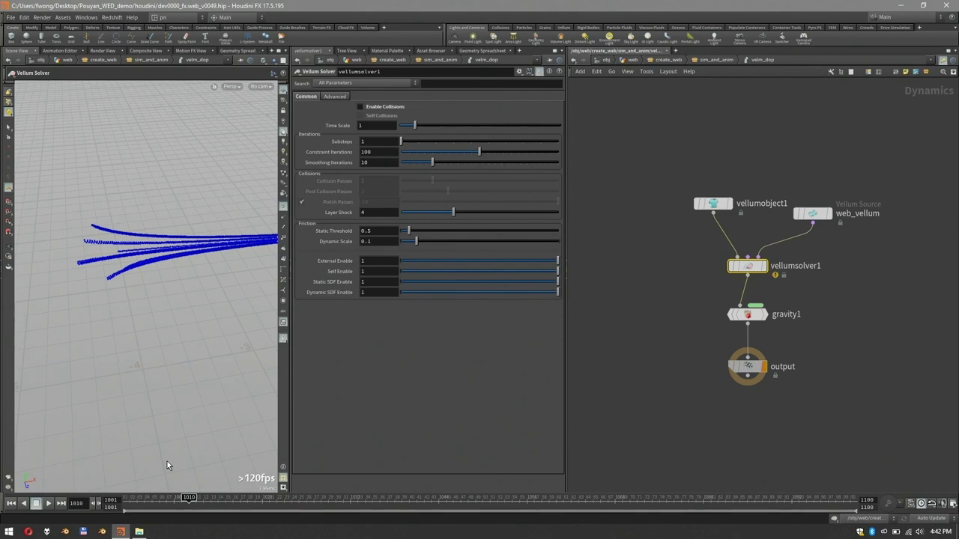
pyautogui.keyDown('alt'); pyautogui.moveTo(159, 263); pyautogui.dragTo(112, 277); pyautogui.keyUp('alt')
pyautogui.click(283, 206)
pyautogui.click(285, 216)
# Step: Play and replay the Vellum simulation, scrub through its cached frames, and return to frame 1001
pyautogui.click(50, 504)
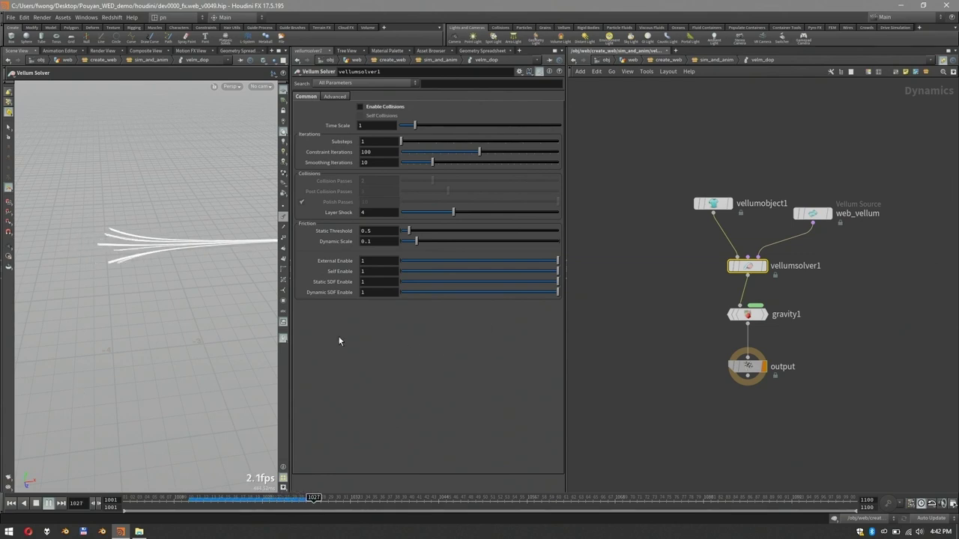
pyautogui.click(185, 505)
pyautogui.click(48, 503)
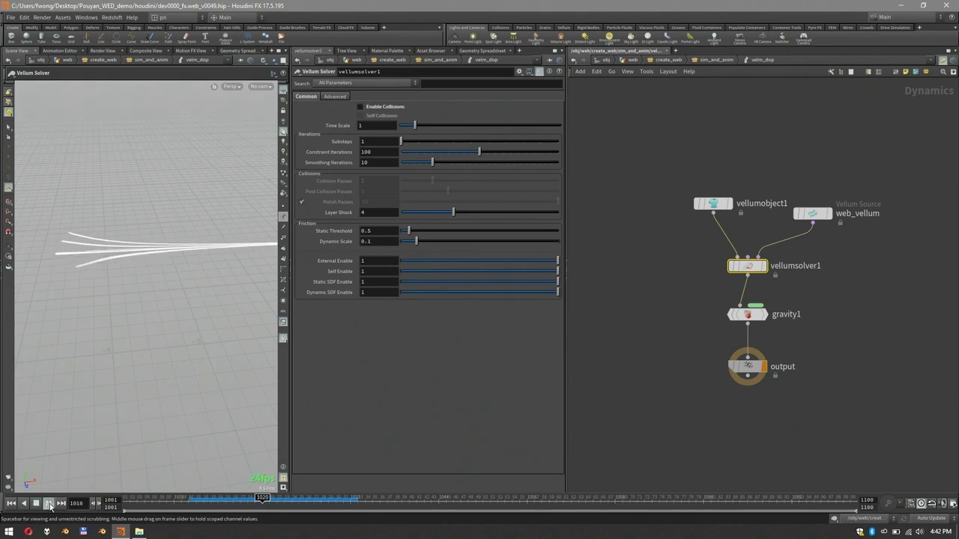
pyautogui.click(38, 503)
pyautogui.moveTo(201, 500); pyautogui.dragTo(248, 506)
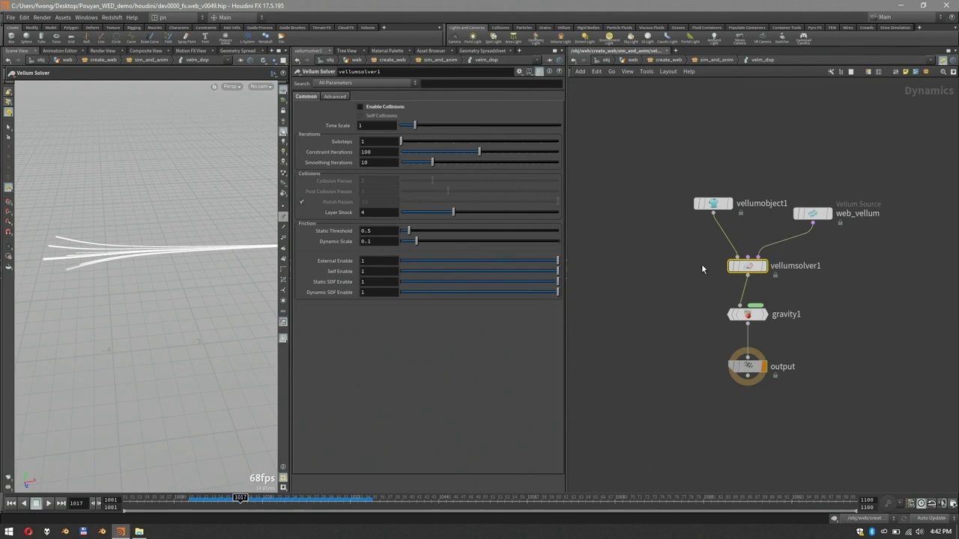
pyautogui.click(11, 502)
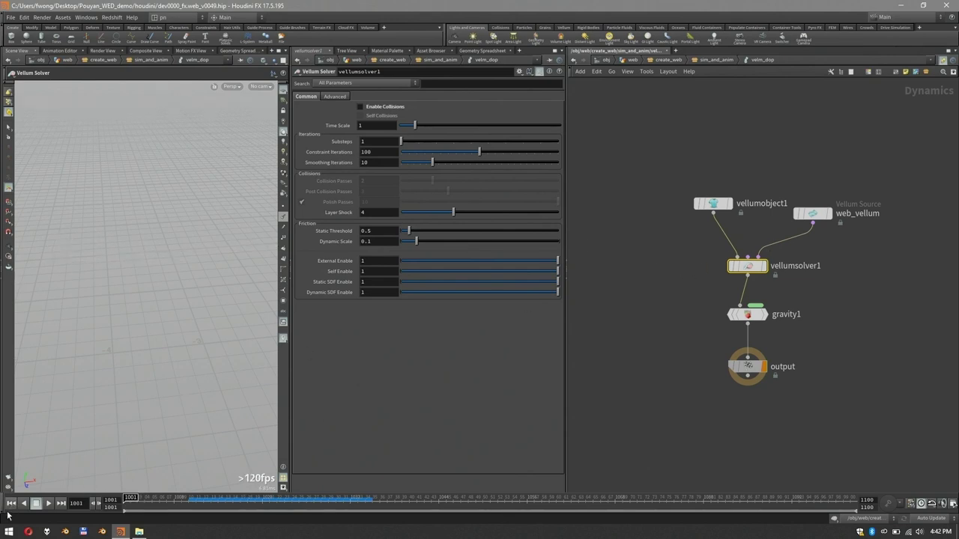
# Step: Return to the sim_and_anim network and look over the import_geometry, switch1 and procedural animation branches
pyautogui.moveTo(666, 279); pyautogui.dragTo(678, 296, button='middle')
pyautogui.click(674, 278)
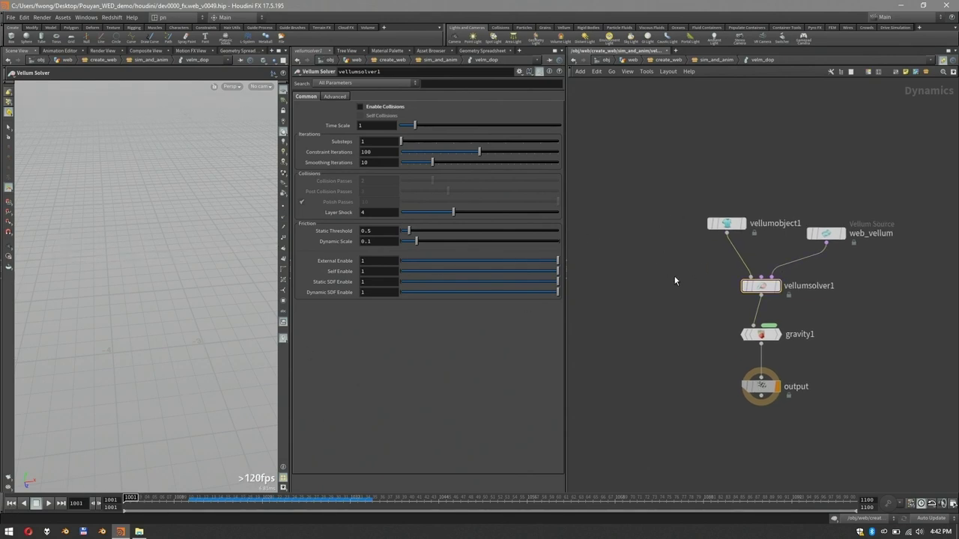
pyautogui.press('u')
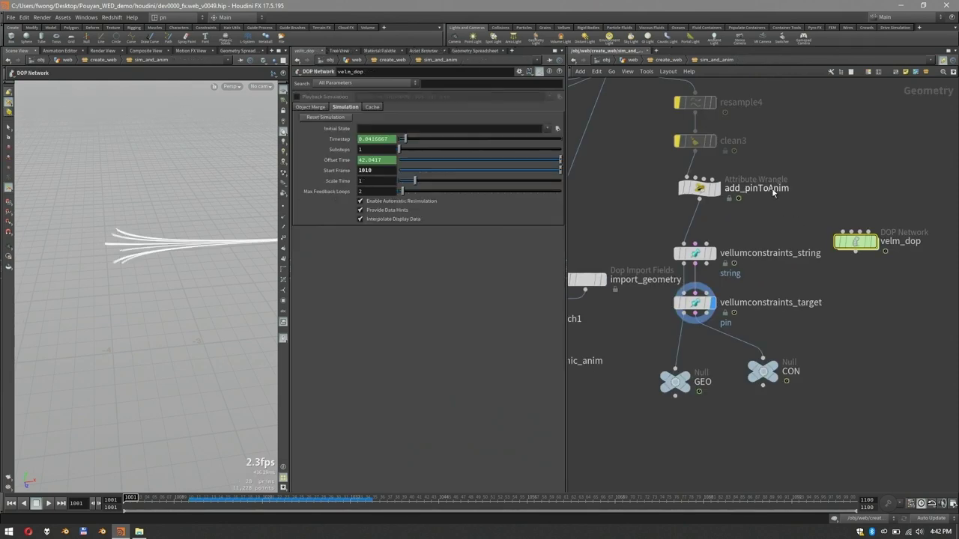
pyautogui.moveTo(722, 222); pyautogui.dragTo(790, 210, button='middle')
pyautogui.scroll(-3, 685, 202)
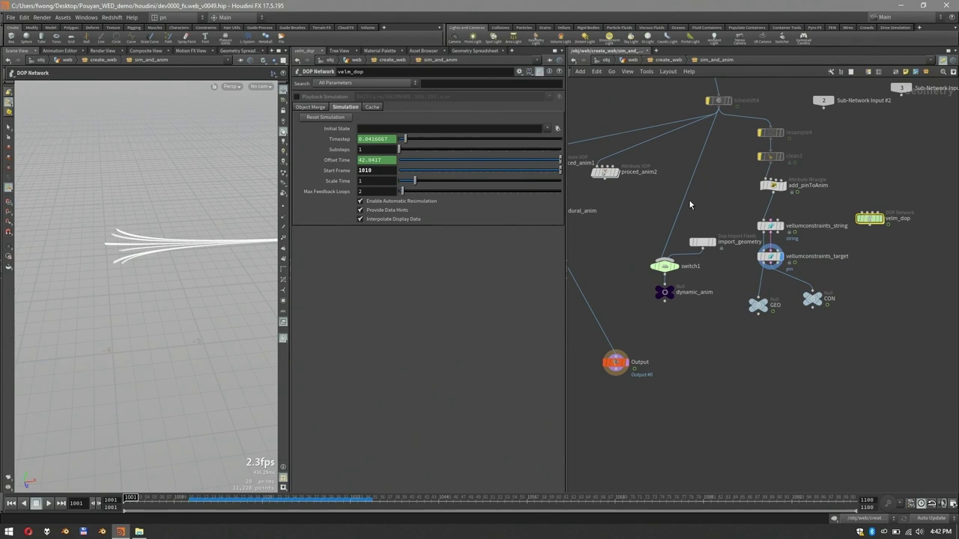
pyautogui.moveTo(670, 219); pyautogui.dragTo(715, 216, button='middle')
pyautogui.click(668, 259)
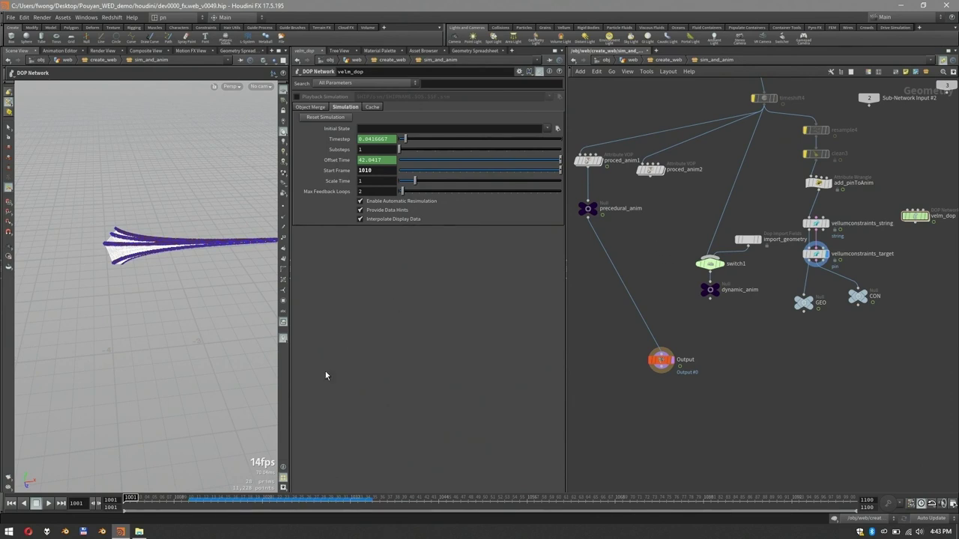
# Step: Switch to the fx_renders folder, watch the webComp_v001_procediural render, then close it and return to Houdini
pyautogui.hotkey('alt', 'Tab')
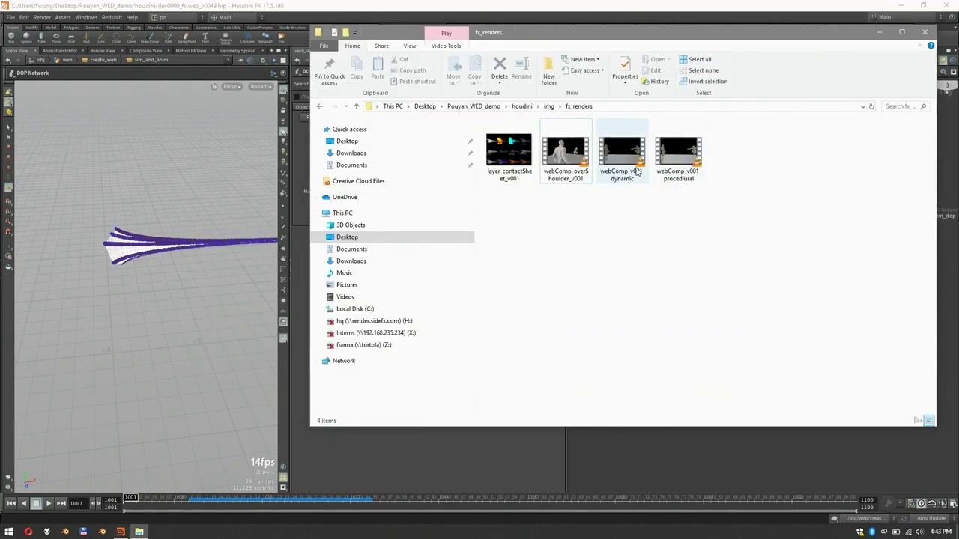
pyautogui.click(693, 182)
pyautogui.doubleClick(694, 183)
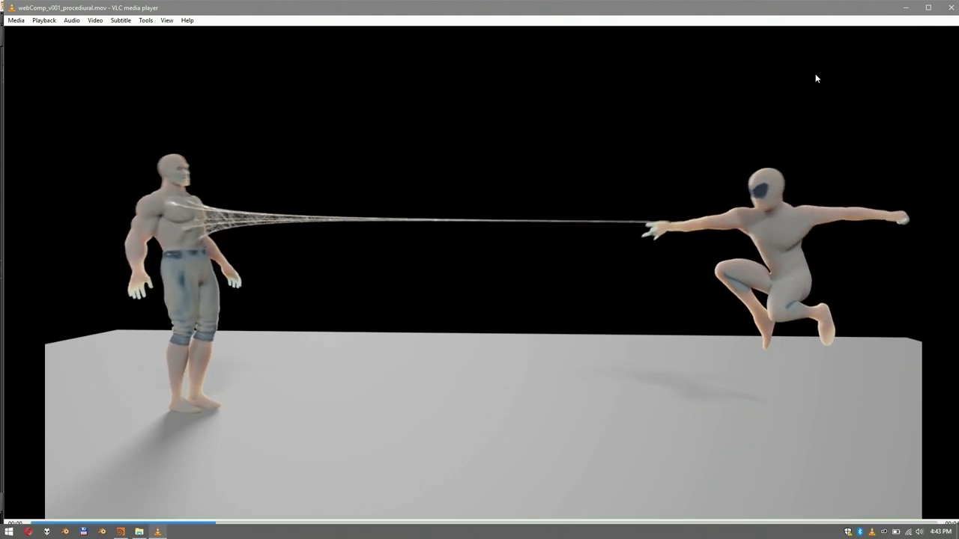
pyautogui.click(948, 8)
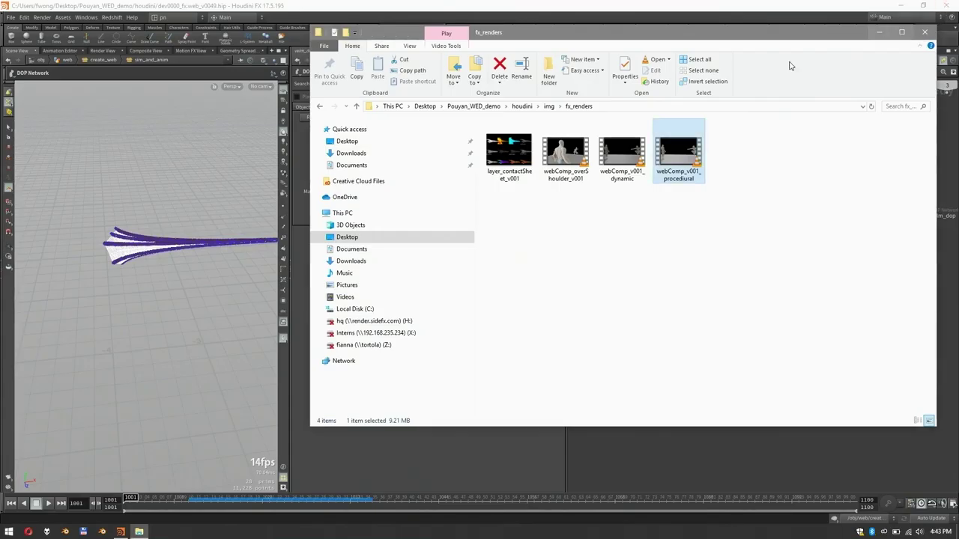
pyautogui.click(656, 444)
# Step: Examine the precedural_anim null and proced_anim1's ramp and animation range at frame 1011, then enter proced_anim1's VOP network
pyautogui.moveTo(650, 227); pyautogui.dragTo(706, 250, button='middle')
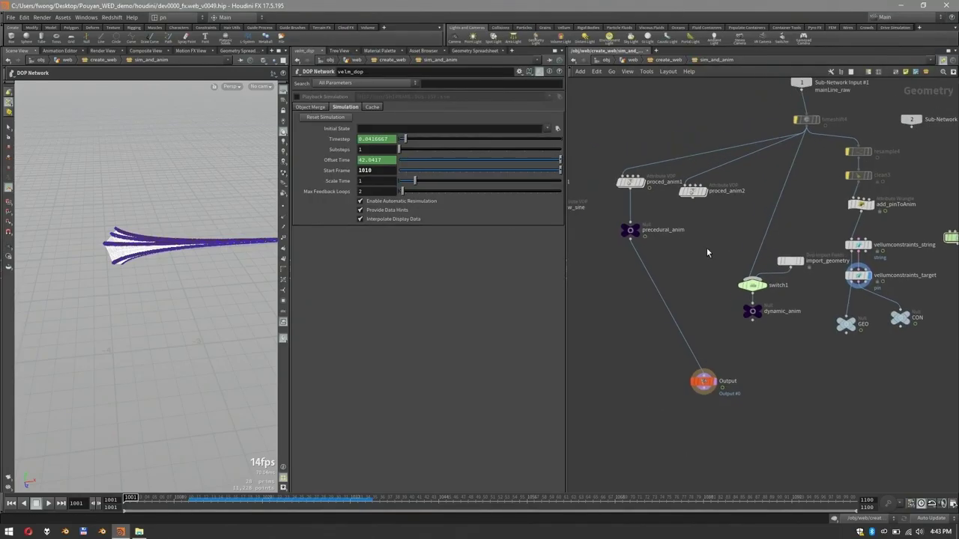
pyautogui.click(630, 230)
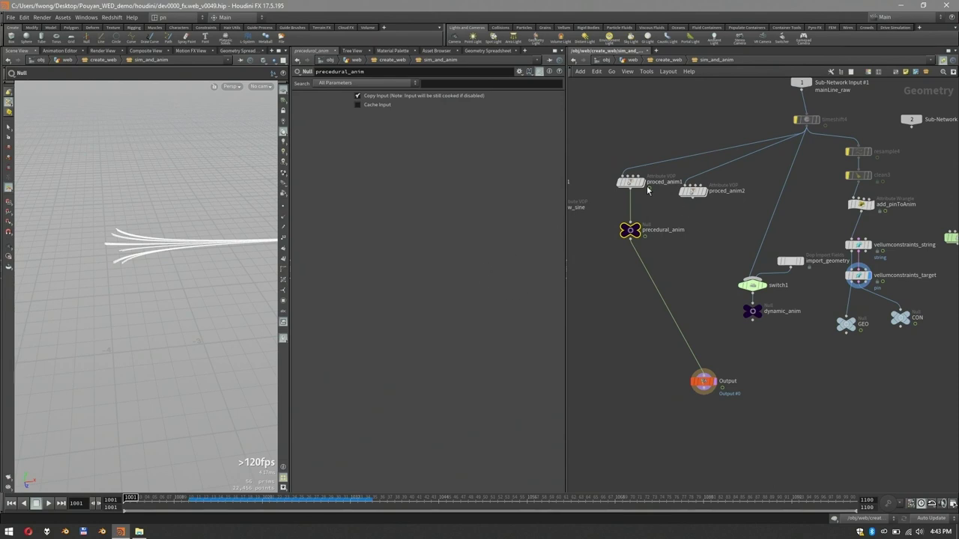
pyautogui.click(630, 181)
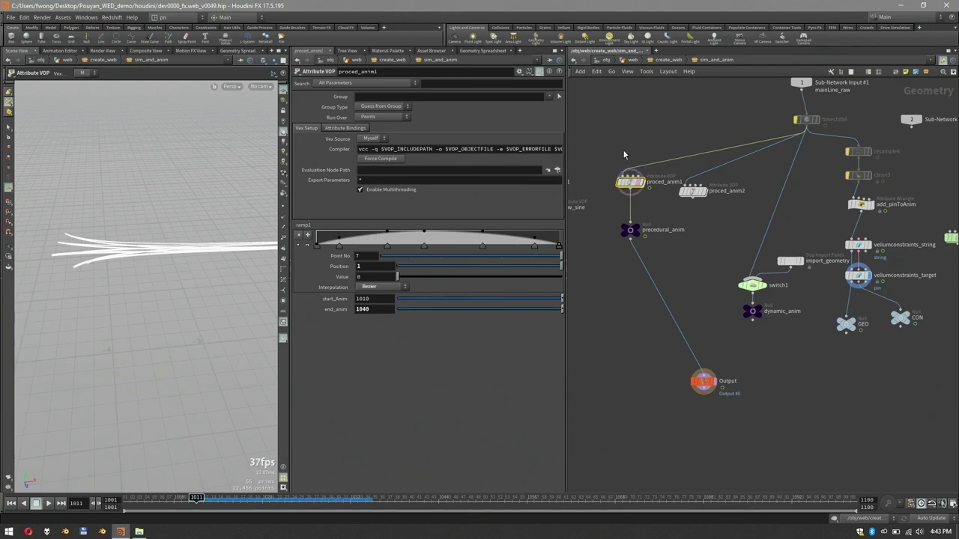
pyautogui.moveTo(625, 171)
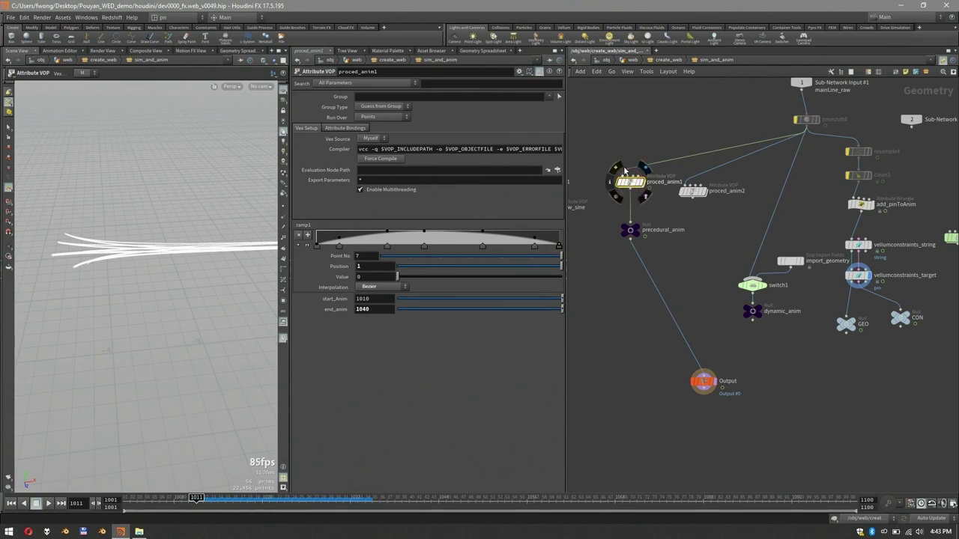
pyautogui.press('Return')
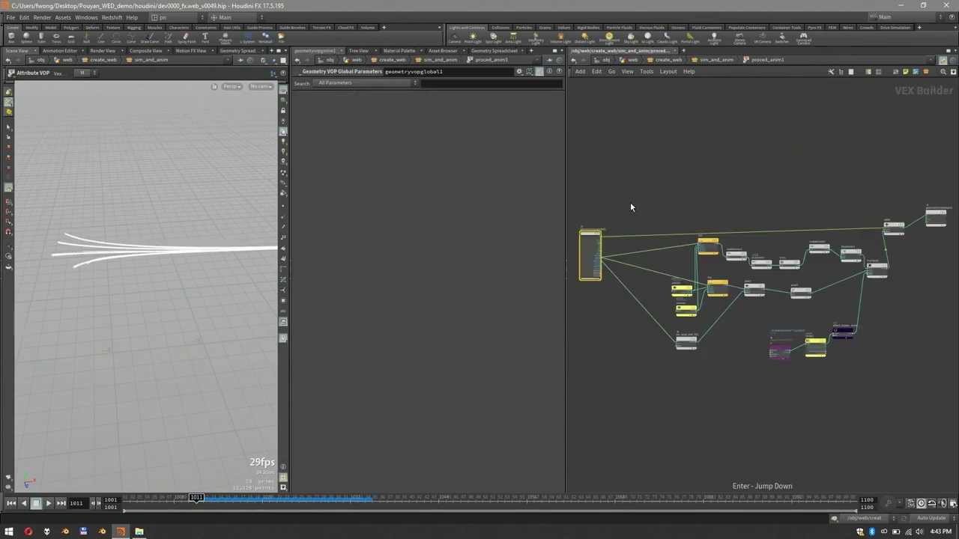
# Step: Set the maddconst2 multiplier to the expression 0.05*5 to exaggerate the procedural line motion
pyautogui.scroll(5, 747, 205)
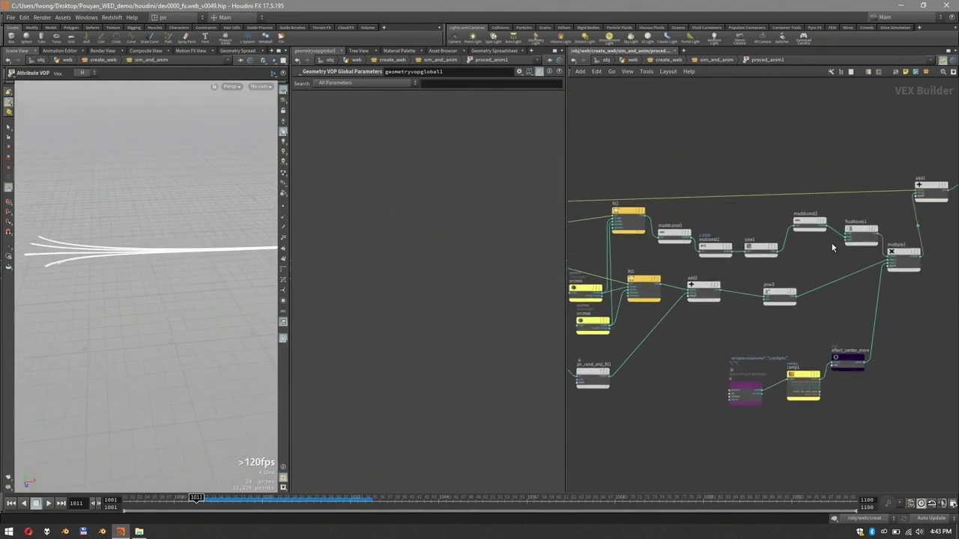
pyautogui.click(809, 223)
pyautogui.click(388, 118)
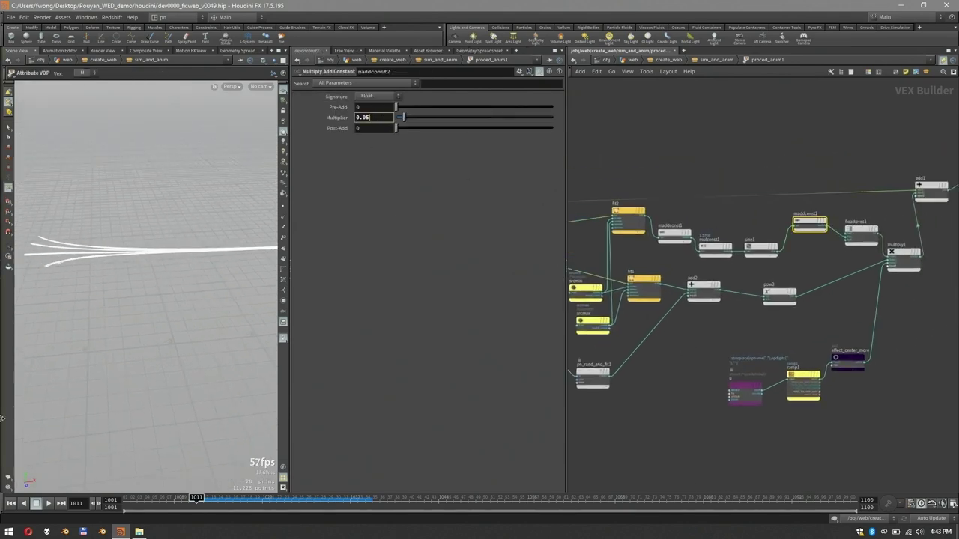
pyautogui.write('**5')
pyautogui.press('Return')
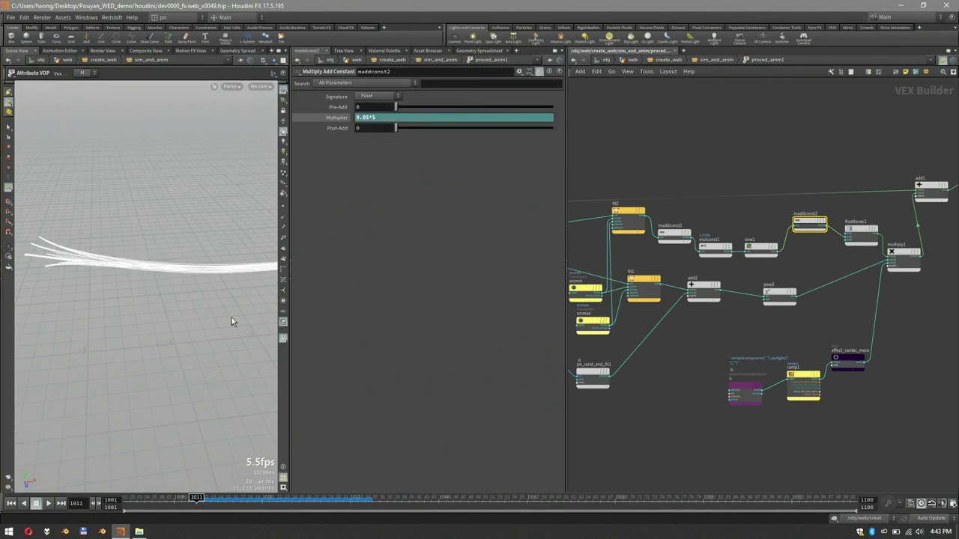
# Step: Bypass the multiply1 node that combines the sine vector, pow3 and ramp before add1
pyautogui.scroll(1, 837, 249)
pyautogui.moveTo(829, 260); pyautogui.dragTo(769, 261, button='middle')
pyautogui.moveTo(877, 290); pyautogui.dragTo(847, 263)
pyautogui.press('b')
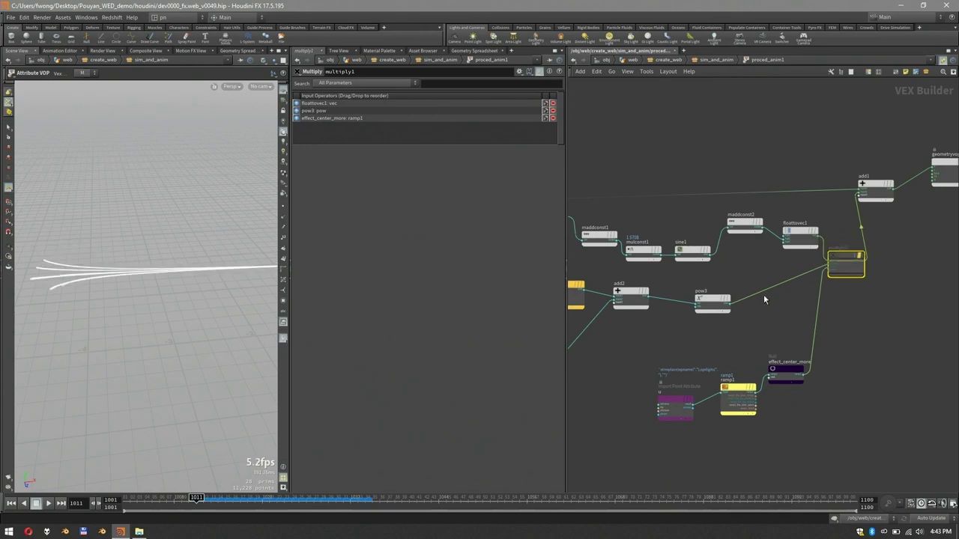
# Step: Scrub the timeline to frame 1025 to examine the line motion with multiply1 bypassed
pyautogui.keyDown('alt'); pyautogui.moveTo(188, 204); pyautogui.dragTo(169, 216); pyautogui.keyUp('alt')
pyautogui.click(182, 498)
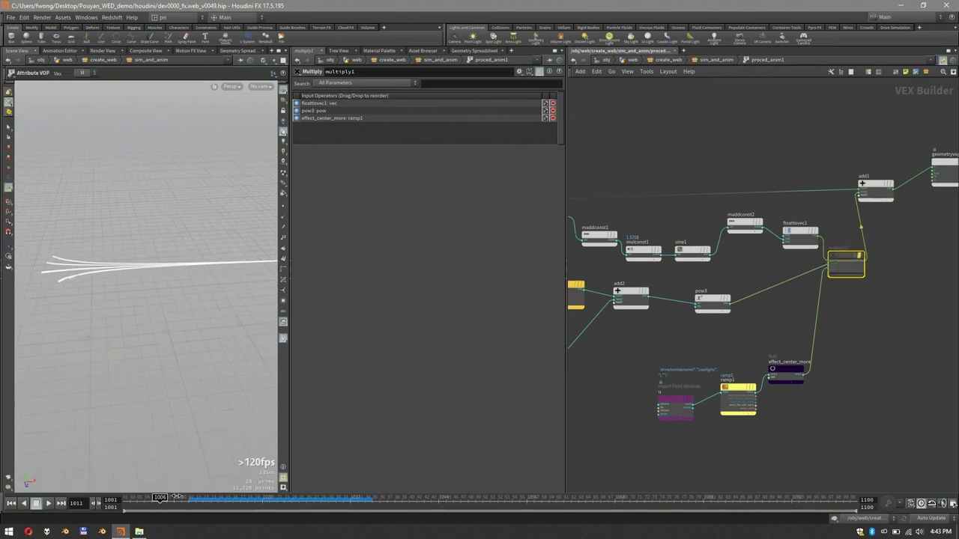
pyautogui.moveTo(248, 496); pyautogui.dragTo(300, 493)
pyautogui.click(299, 497)
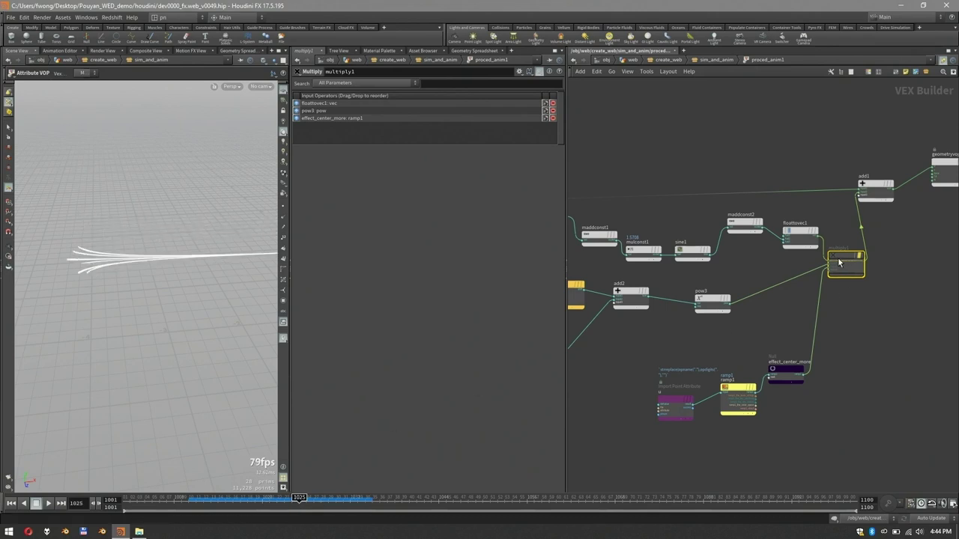
pyautogui.moveTo(820, 180); pyautogui.dragTo(839, 170, button='middle')
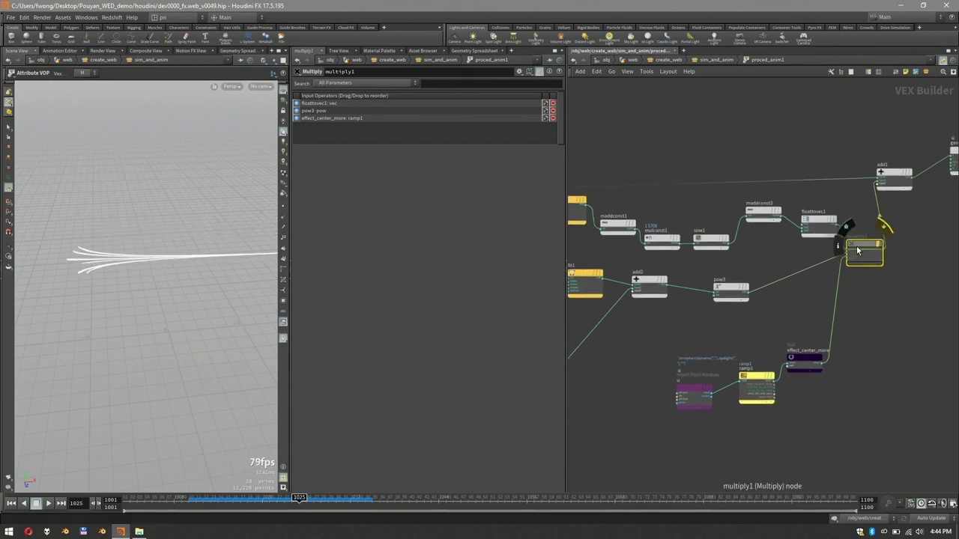
# Step: Wire floattovec1 directly into add1 in place of multiply1 and scrub the timeline to frame 1039
pyautogui.moveTo(858, 250); pyautogui.dragTo(862, 259)
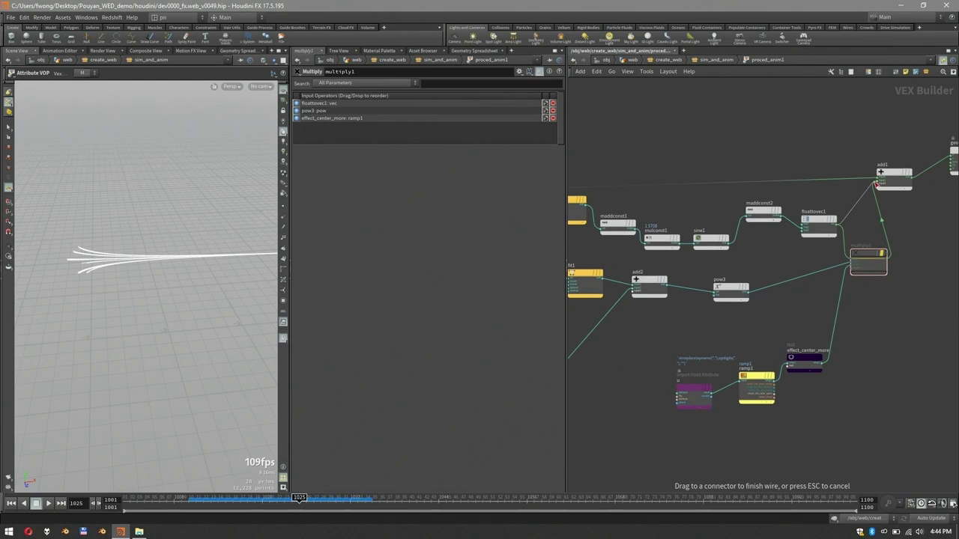
pyautogui.click(879, 180)
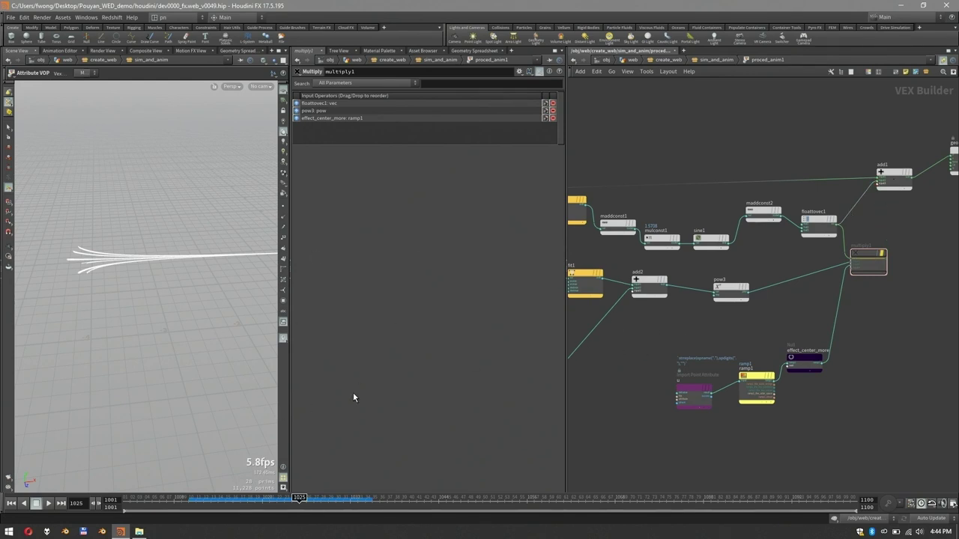
pyautogui.press('s')
pyautogui.moveTo(185, 497); pyautogui.dragTo(305, 510)
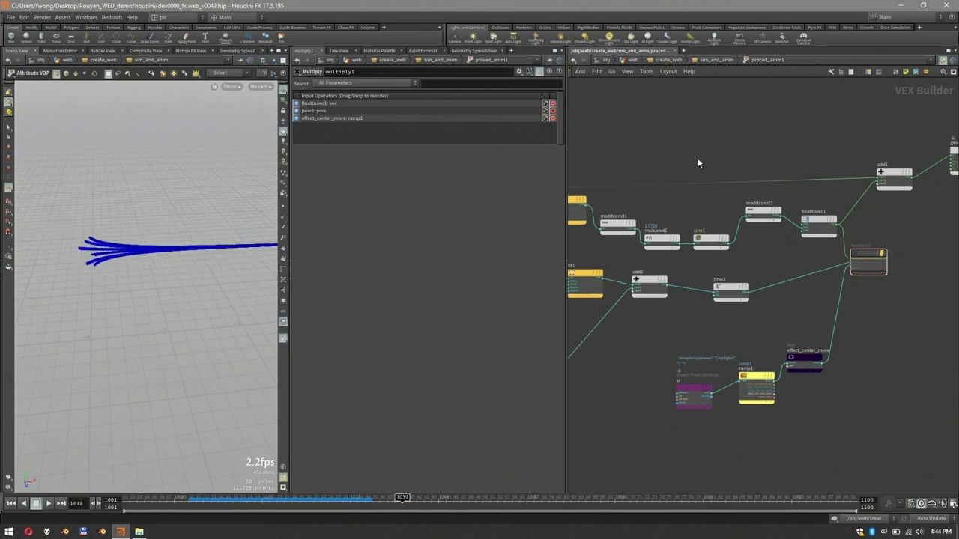
# Step: Examine the sine, pow3 and ramp branches feeding multiply1, then inspect maddconst2's multiplier
pyautogui.scroll(-2, 698, 158)
pyautogui.moveTo(697, 158); pyautogui.dragTo(791, 148, button='middle')
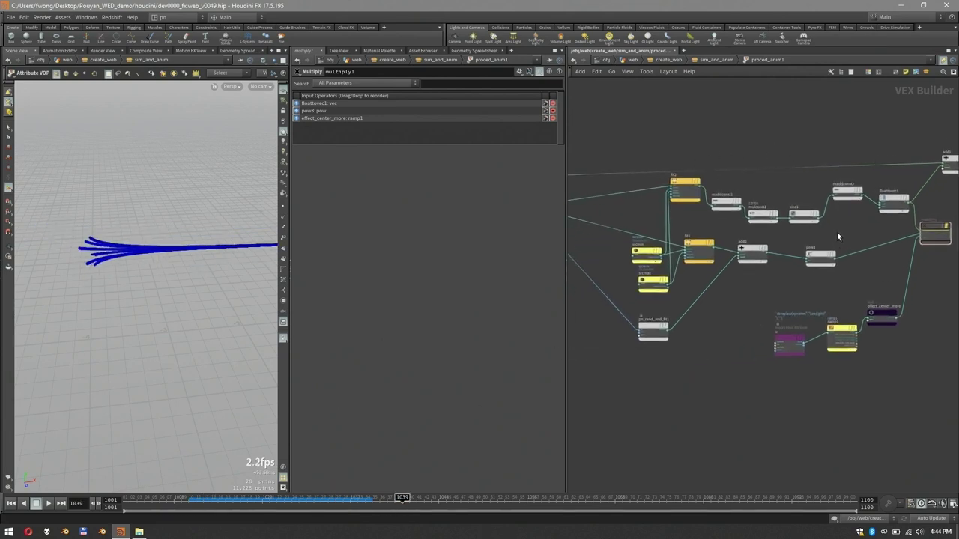
pyautogui.scroll(2, 837, 231)
pyautogui.moveTo(734, 229)
pyautogui.mouseDown(button='middle')
pyautogui.moveTo(847, 238)
pyautogui.moveTo(639, 234)
pyautogui.mouseUp(button='middle')
pyautogui.moveTo(944, 248); pyautogui.dragTo(812, 250, button='middle')
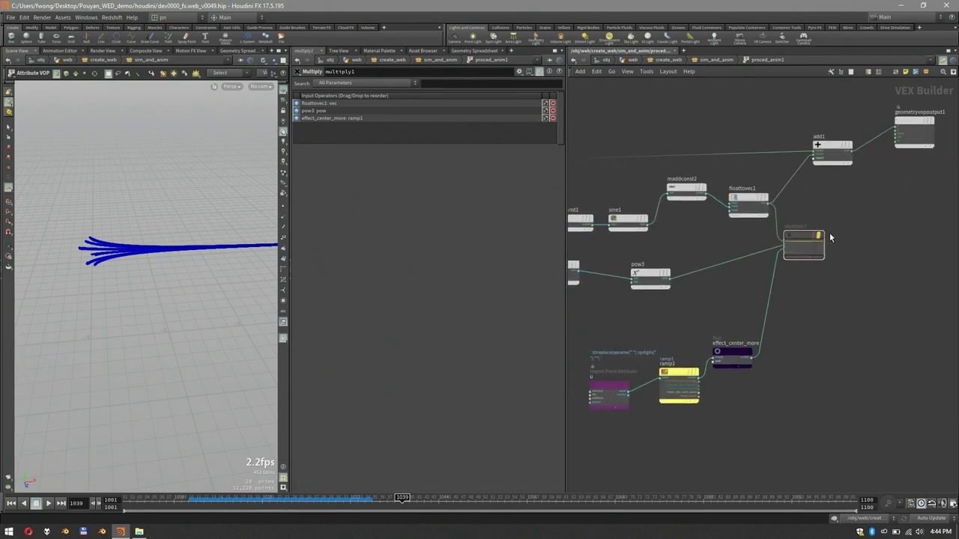
pyautogui.moveTo(808, 203); pyautogui.dragTo(892, 230, button='middle')
pyautogui.click(762, 220)
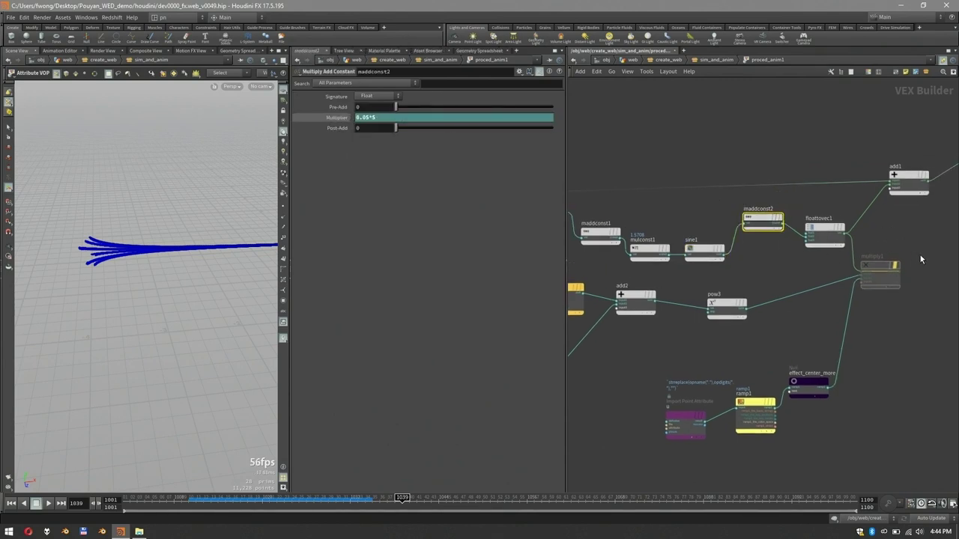
# Step: Wire multiply1's output back into add1 in place of floattovec1 and re-enable multiply1
pyautogui.click(899, 266)
pyautogui.click(885, 189)
pyautogui.click(884, 284)
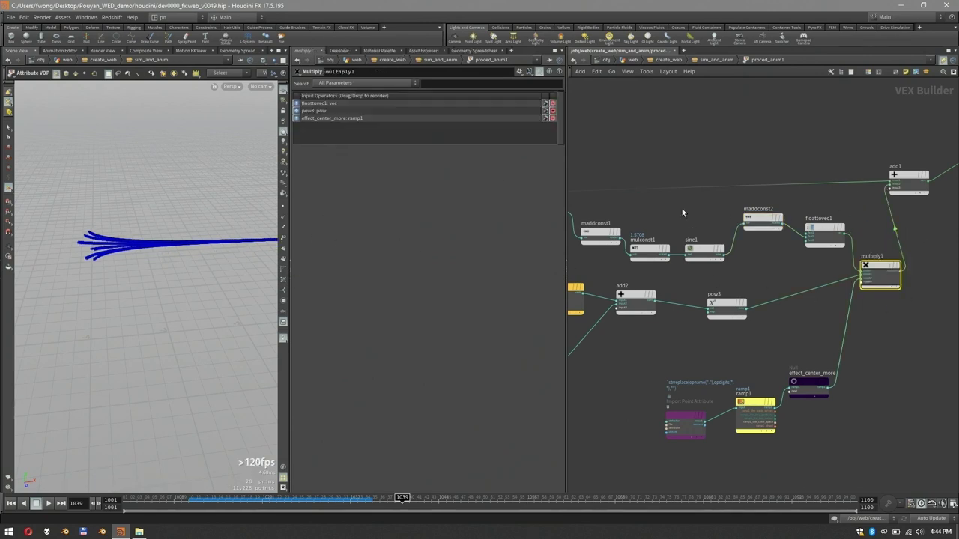
# Step: Scrub the timeline to frames 1012 and 1023 to examine the line motion from a closer angle with multiply1 active
pyautogui.moveTo(156, 498); pyautogui.dragTo(204, 499)
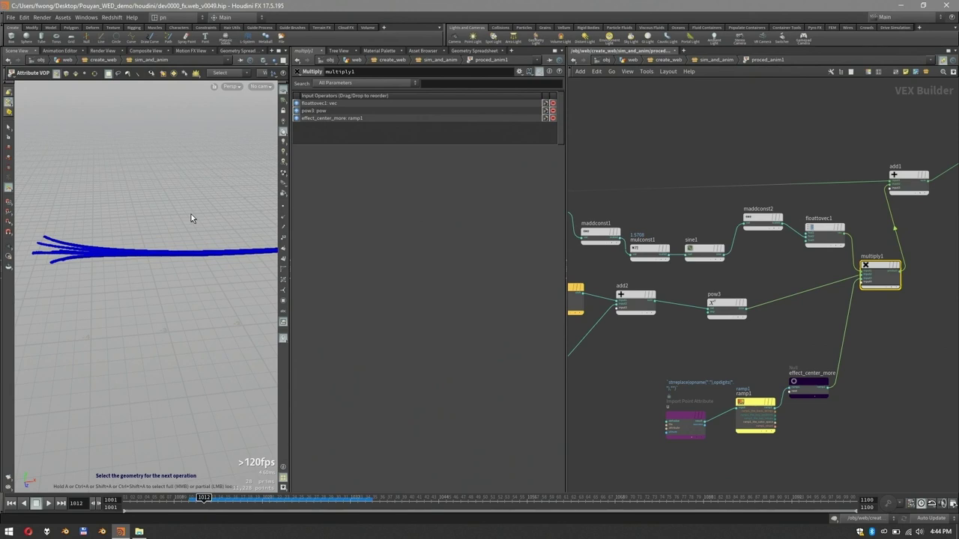
pyautogui.keyDown('alt'); pyautogui.moveTo(199, 261); pyautogui.dragTo(208, 266, button='right'); pyautogui.keyUp('alt')
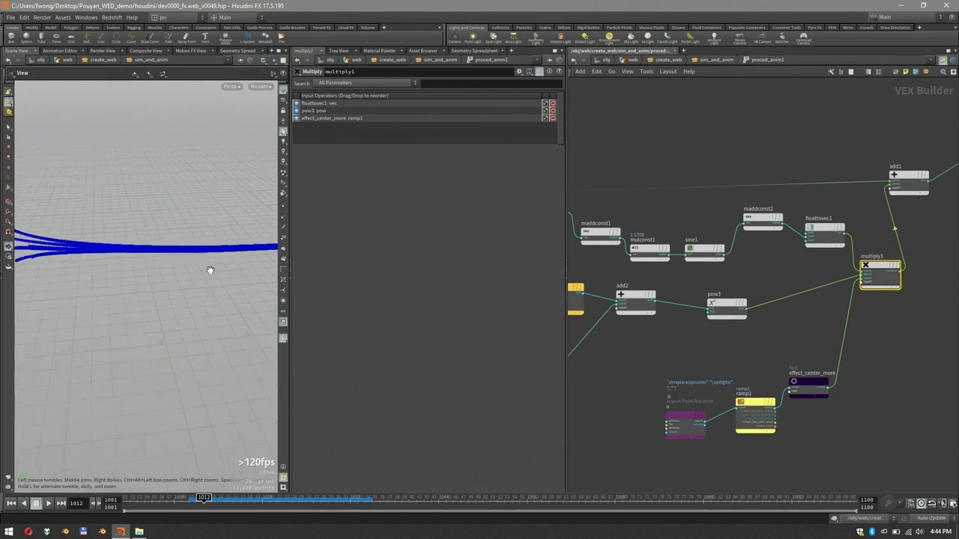
pyautogui.click(692, 342)
pyautogui.press('u')
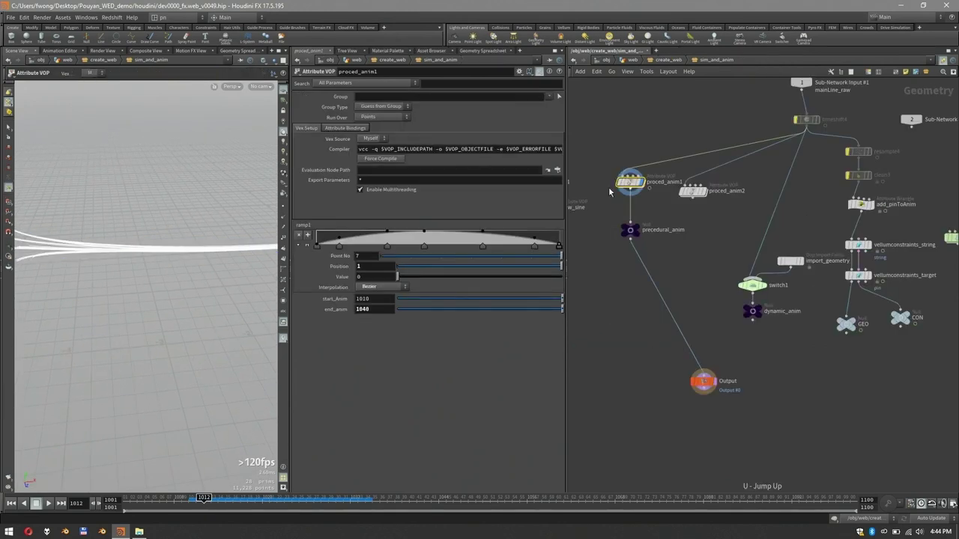
pyautogui.press('Return')
pyautogui.moveTo(142, 252)
pyautogui.keyDown('alt'); pyautogui.mouseDown()
pyautogui.moveTo(137, 226)
pyautogui.moveTo(178, 219)
pyautogui.mouseUp(); pyautogui.keyUp('alt')
pyautogui.moveTo(190, 502); pyautogui.dragTo(285, 506)
pyautogui.moveTo(747, 256); pyautogui.dragTo(769, 271, button='middle')
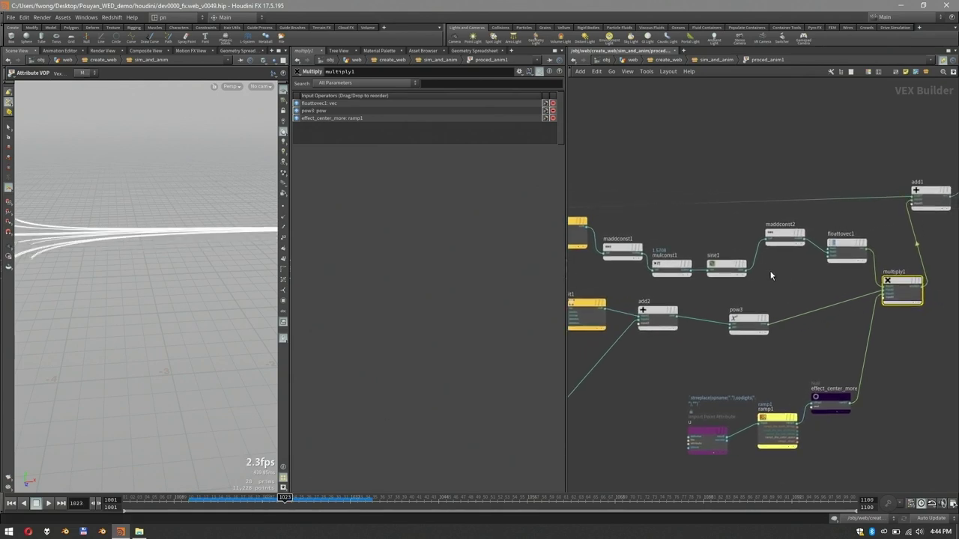
# Step: Check proced_anim1's ramp and animation range, return to its VOP network and scrub the timeline to around frame 1025
pyautogui.press('u')
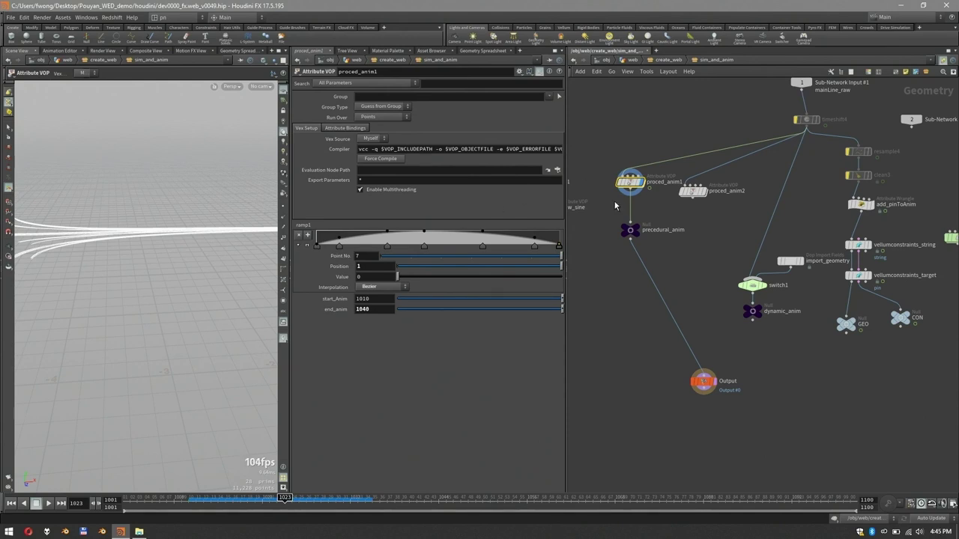
pyautogui.press('Return')
pyautogui.moveTo(186, 503); pyautogui.dragTo(299, 508)
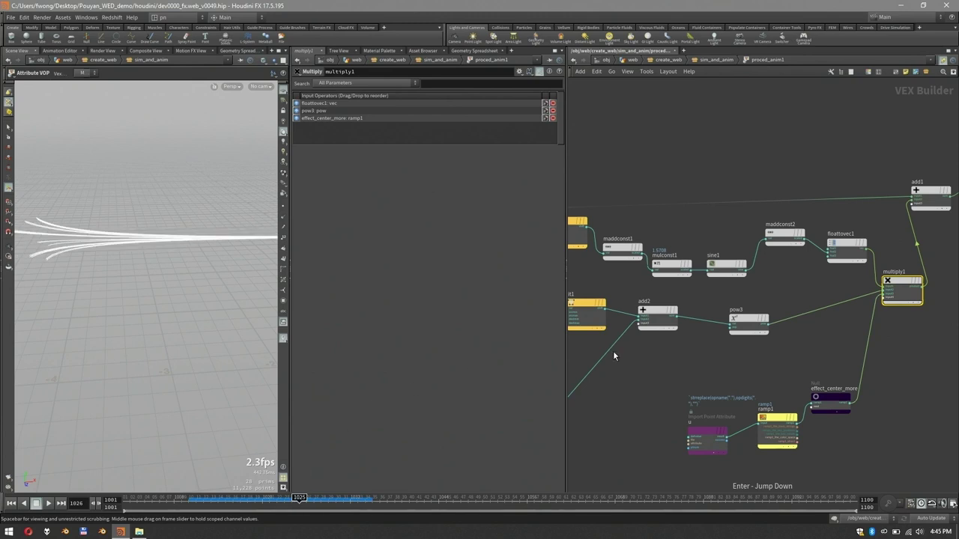
# Step: Bypass add2, scrub the timeline to frame 1022 to examine the motion without the random offset, and re-enable add2
pyautogui.moveTo(738, 290); pyautogui.dragTo(833, 288, button='middle')
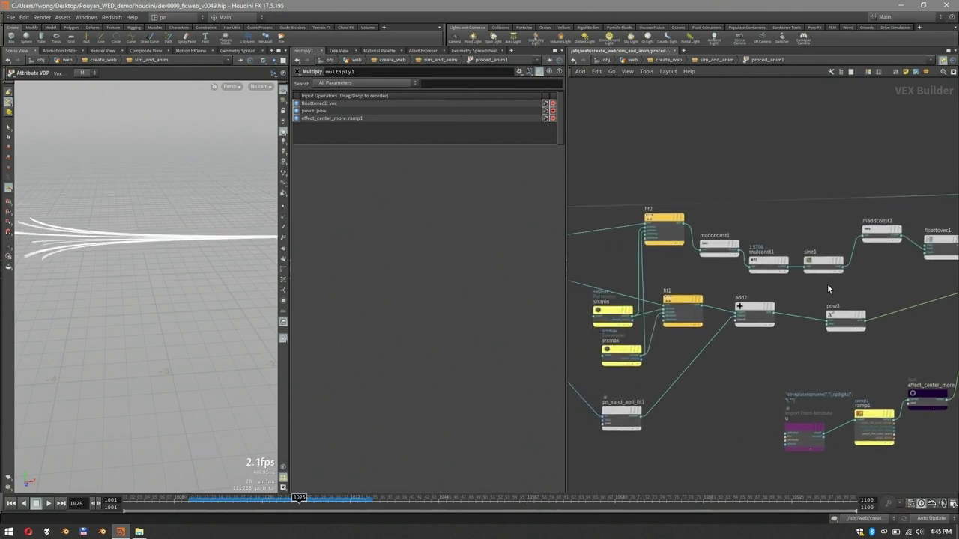
pyautogui.moveTo(775, 370); pyautogui.dragTo(801, 352, button='middle')
pyautogui.click(791, 313)
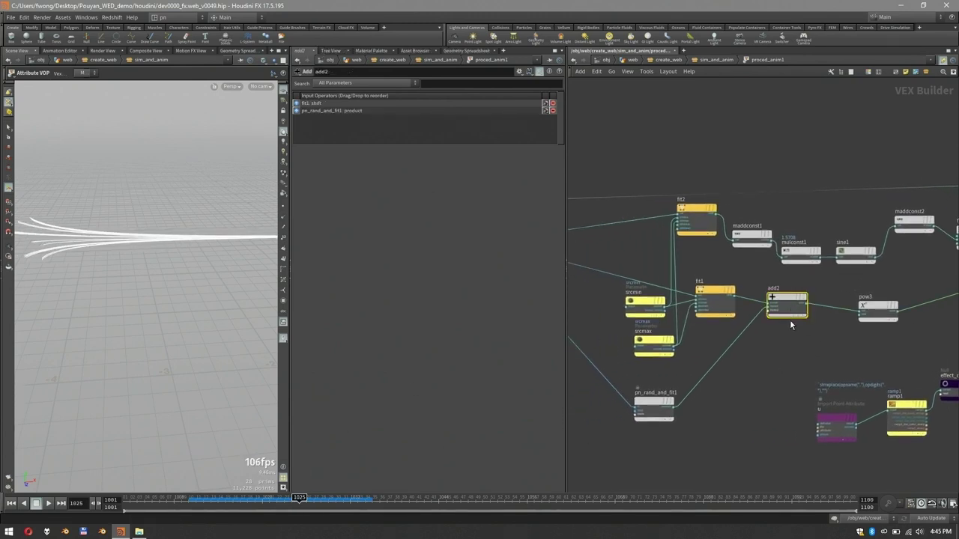
pyautogui.press('b')
pyautogui.moveTo(188, 499); pyautogui.dragTo(277, 503)
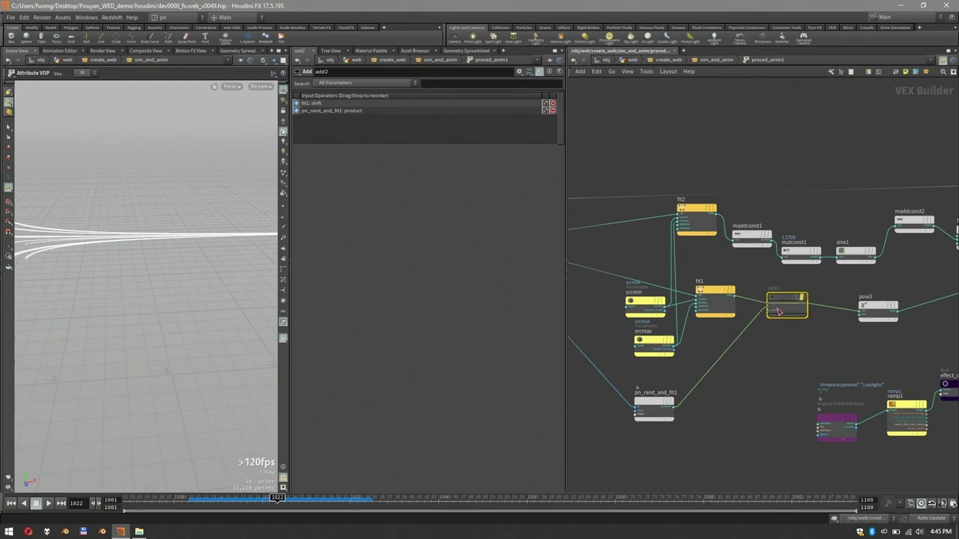
pyautogui.moveTo(660, 303)
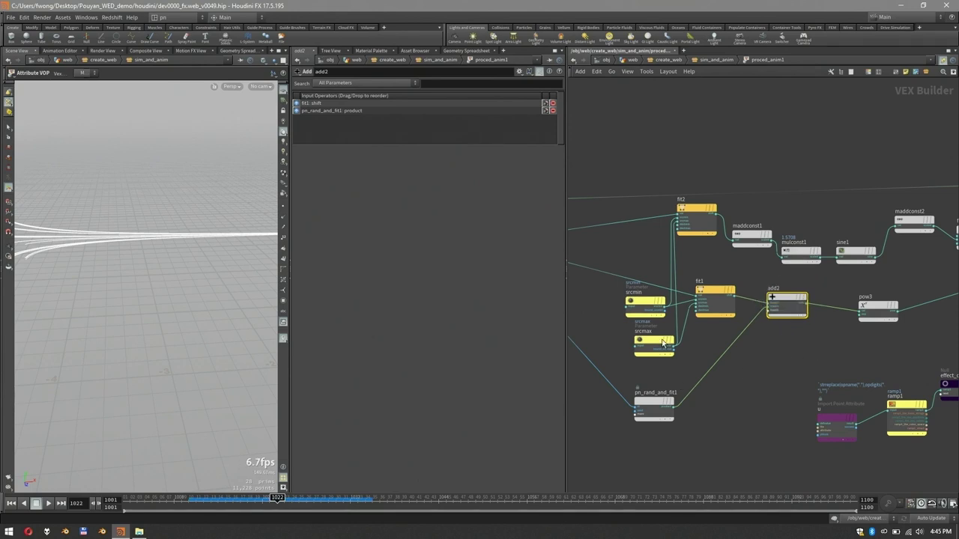
# Step: Set pn_rand_and_fit1's overall mult to the expression 0.087*5 and scrub the timeline to frame 1013
pyautogui.click(663, 414)
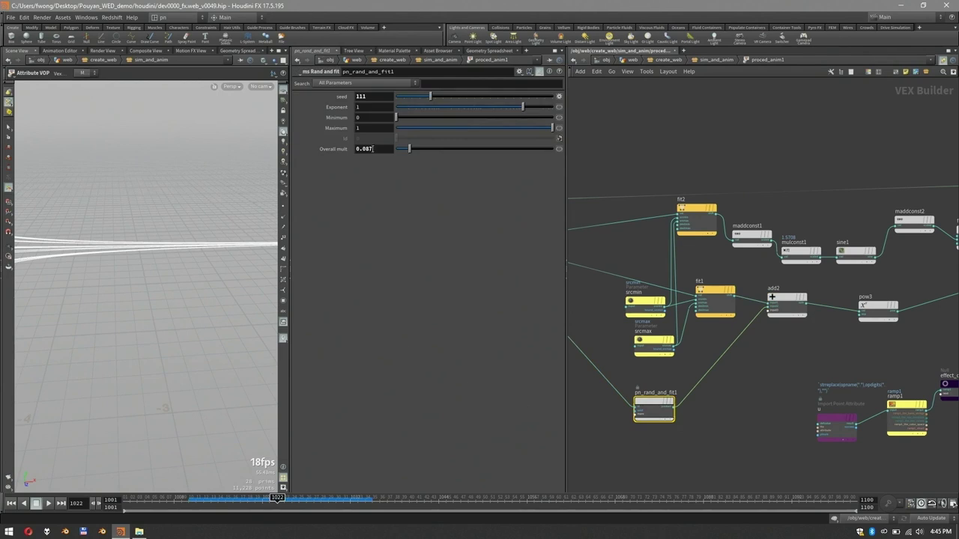
pyautogui.write('*5')
pyautogui.press('Return')
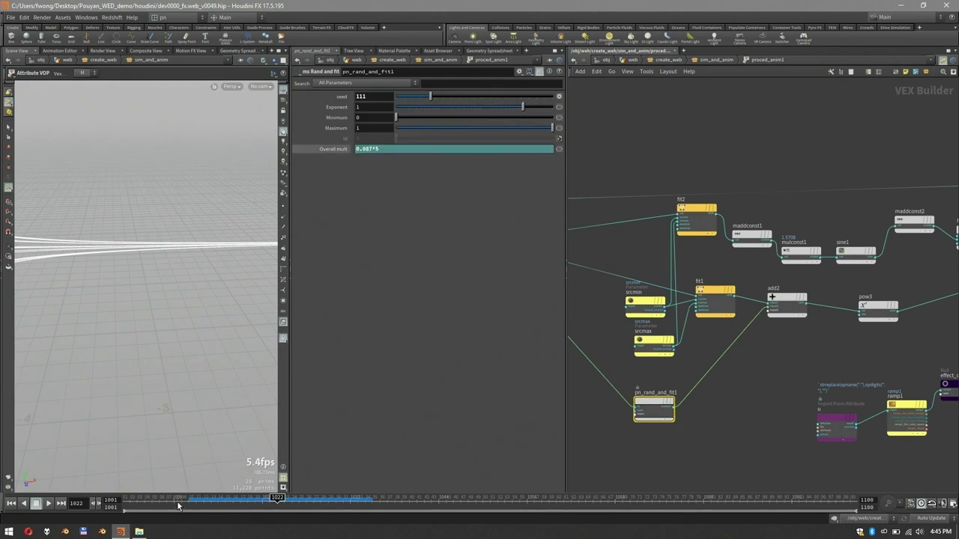
pyautogui.moveTo(178, 500)
pyautogui.mouseDown()
pyautogui.moveTo(225, 499)
pyautogui.moveTo(212, 501)
pyautogui.mouseUp()
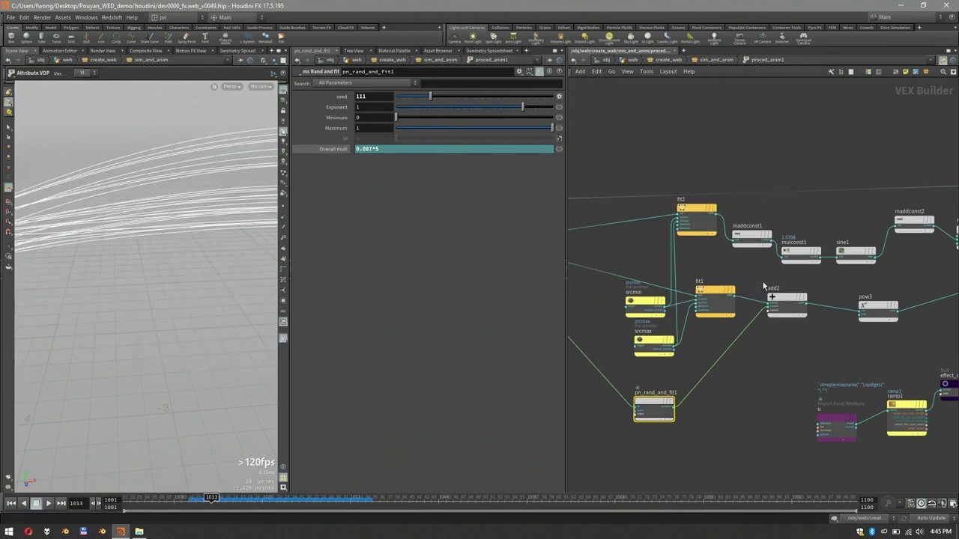
# Step: Bypass add2 and re-enable it to compare the lines with and without the exaggerated random offset
pyautogui.click(781, 298)
pyautogui.press('b')
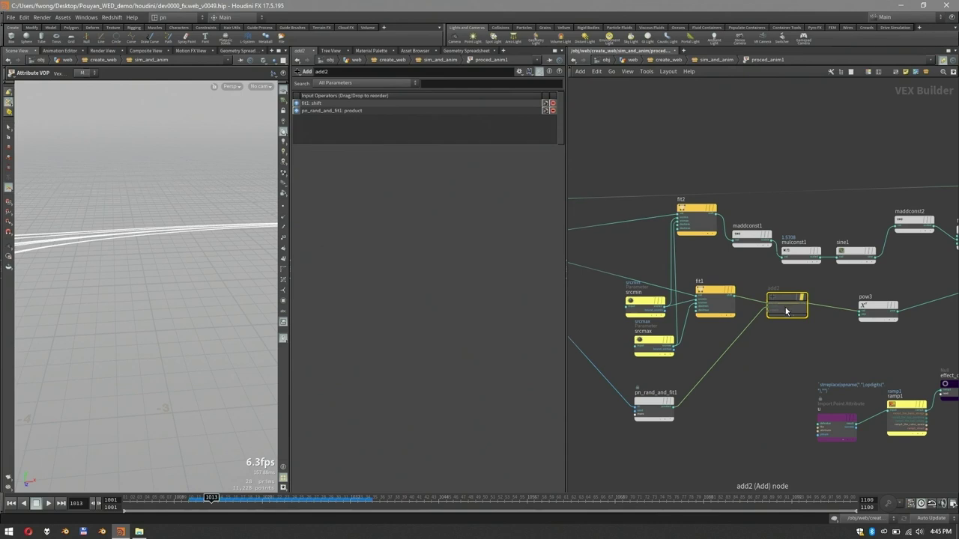
pyautogui.press('b')
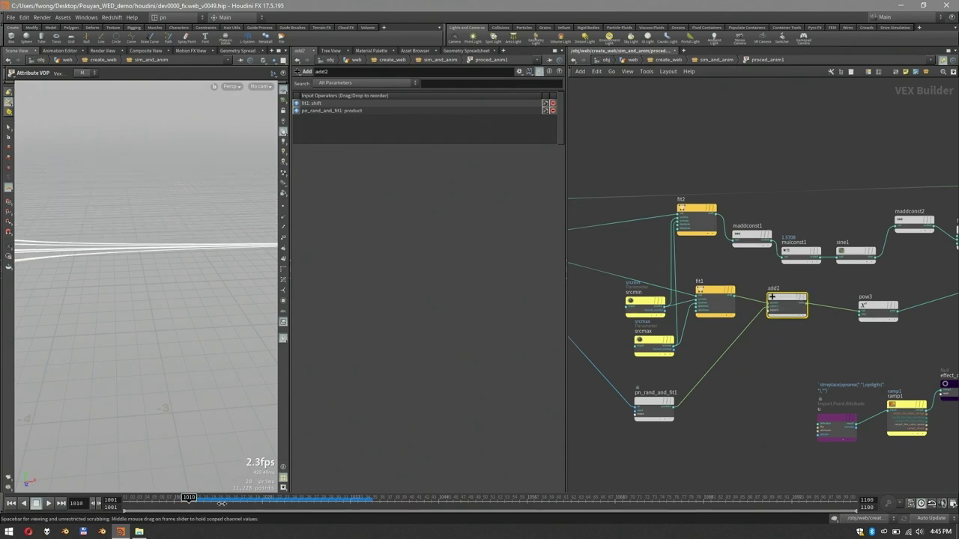
# Step: Switch to the fx_renders folder, play the webComp_v001_procediural render, close it and return to Houdini
pyautogui.hotkey('alt', 'Tab')
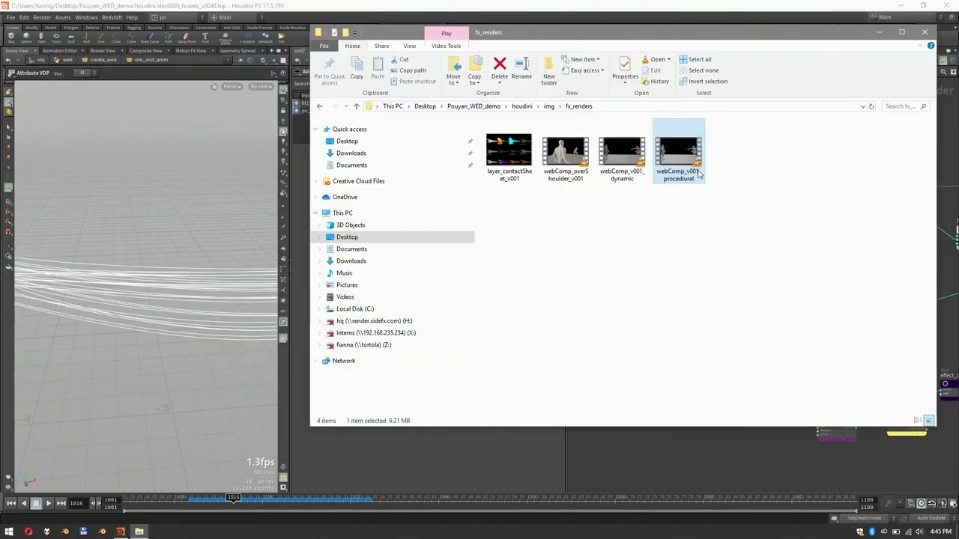
pyautogui.doubleClick(678, 153)
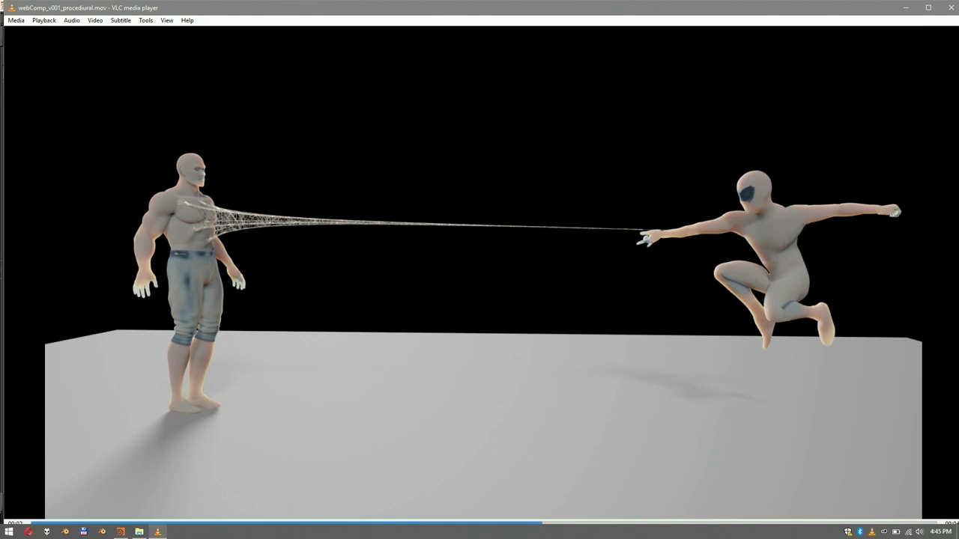
pyautogui.click(949, 9)
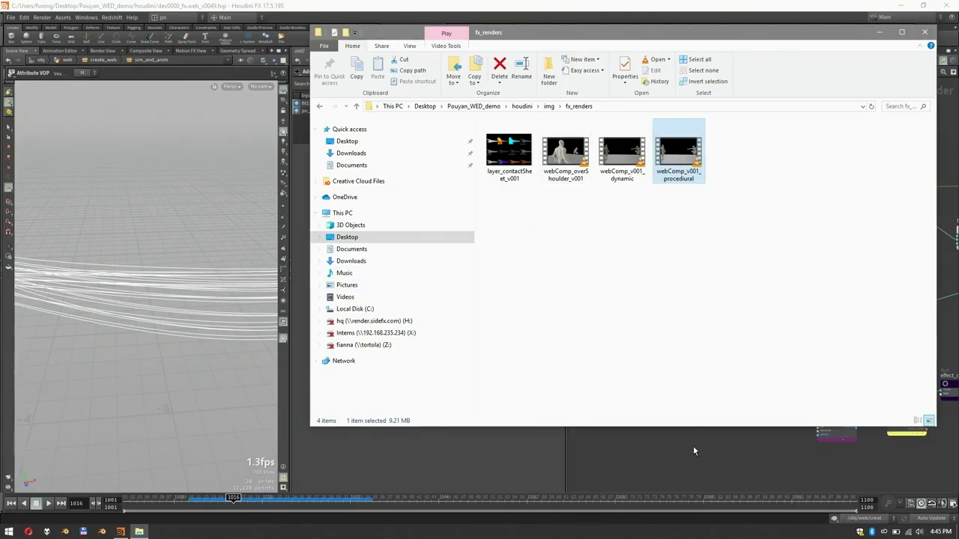
pyautogui.click(685, 468)
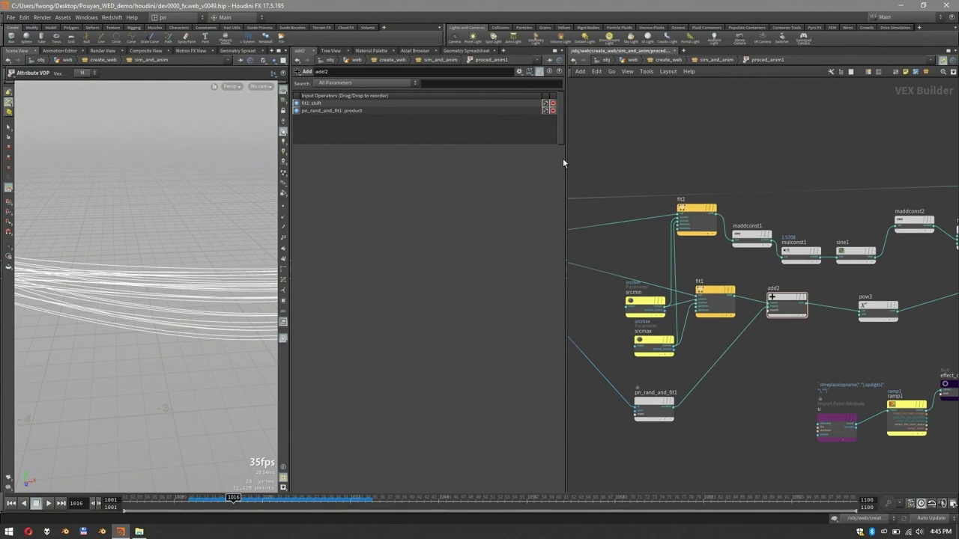
# Step: Set pn_rand_and_fit1's overall mult in proced_anim1 to the expression 0.087*1
pyautogui.scroll(-3, 614, 168)
pyautogui.press('u')
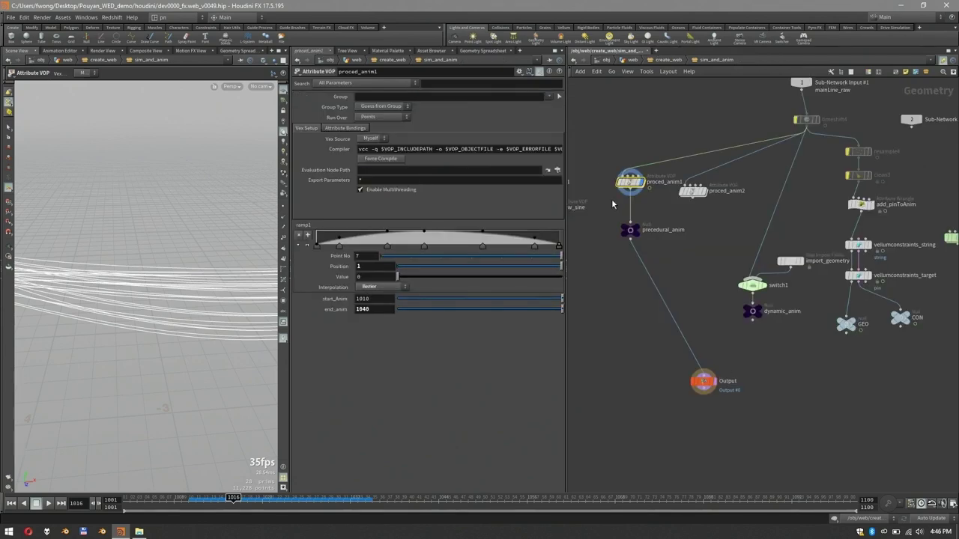
pyautogui.press('Return')
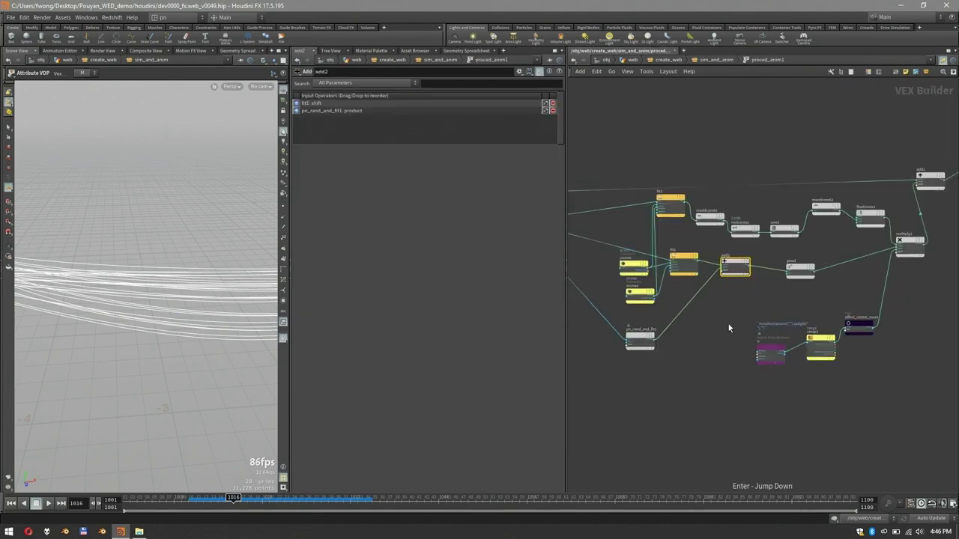
pyautogui.click(641, 343)
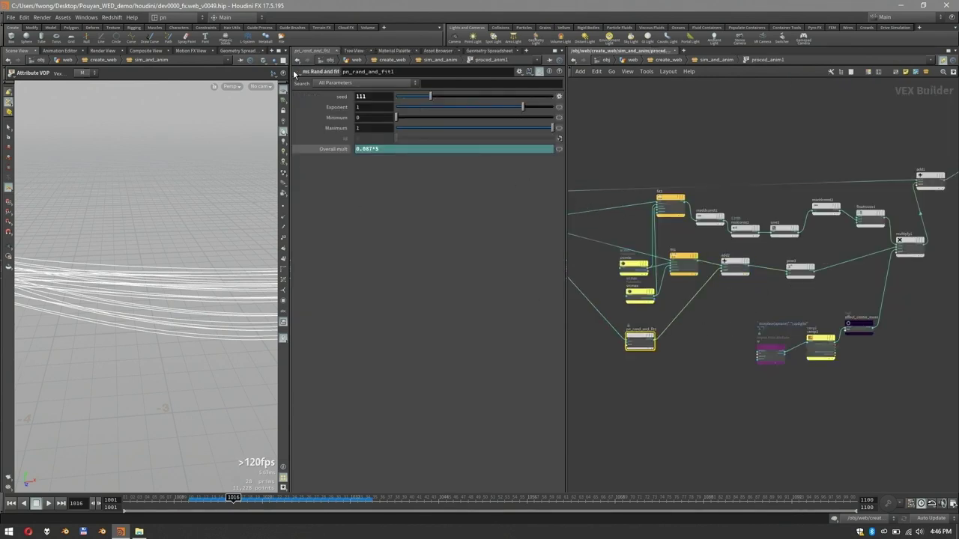
pyautogui.click(381, 150)
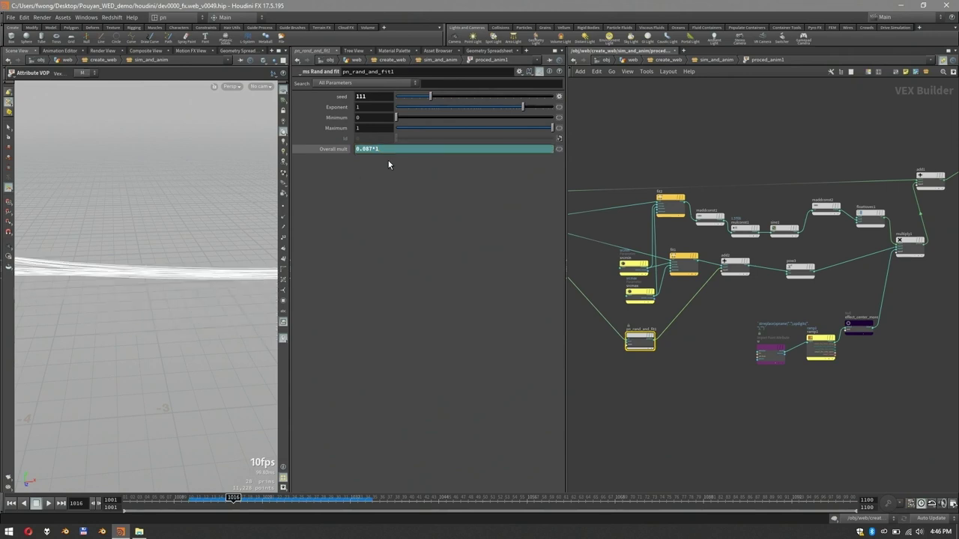
# Step: Edit maddconst2's multiplier expression to remove the exaggeration and go back up to the sim_and_anim network
pyautogui.click(830, 210)
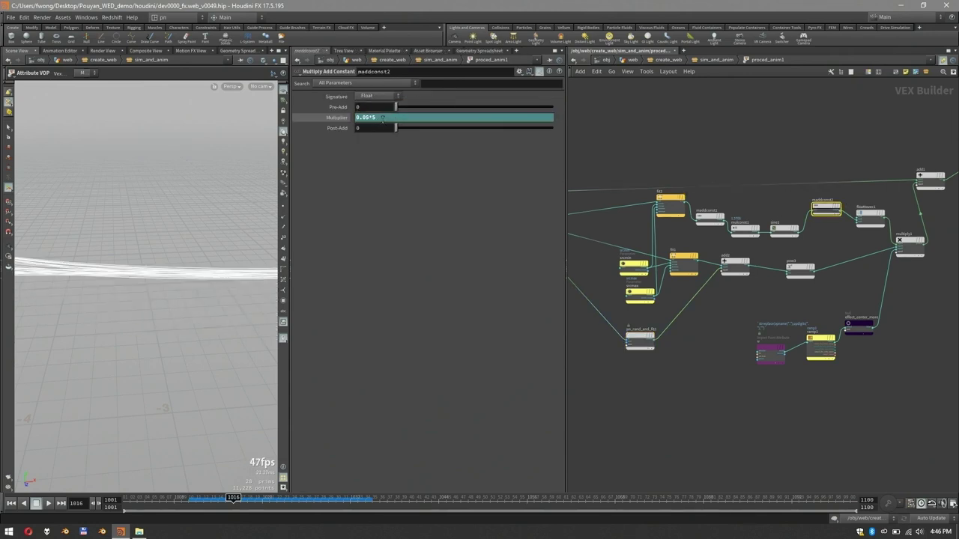
pyautogui.press('Return')
pyautogui.press('u')
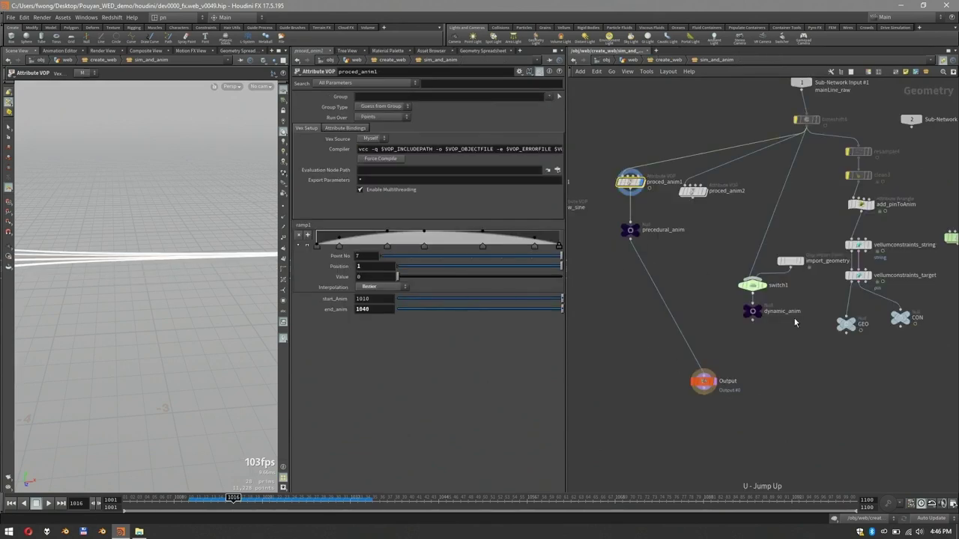
# Step: Display the precedural_anim null in sim_and_anim, followed by the Output node it feeds
pyautogui.scroll(-2, 725, 241)
pyautogui.moveTo(712, 238); pyautogui.dragTo(762, 245, button='middle')
pyautogui.scroll(-1, 789, 263)
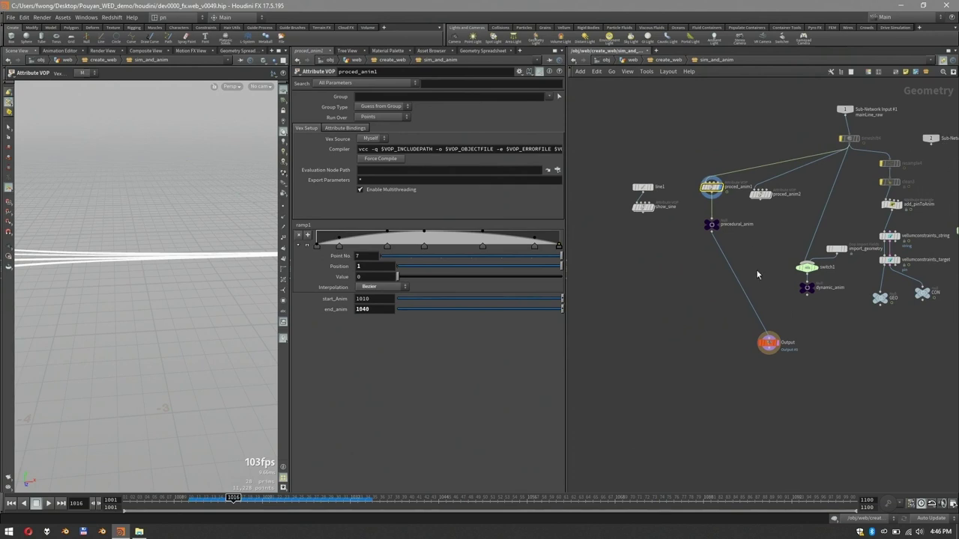
pyautogui.click(712, 224)
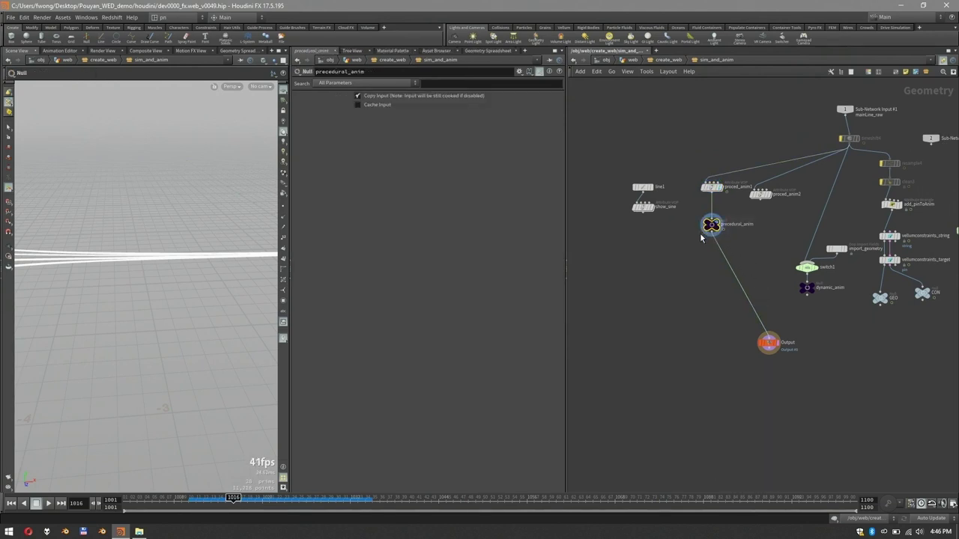
pyautogui.click(767, 342)
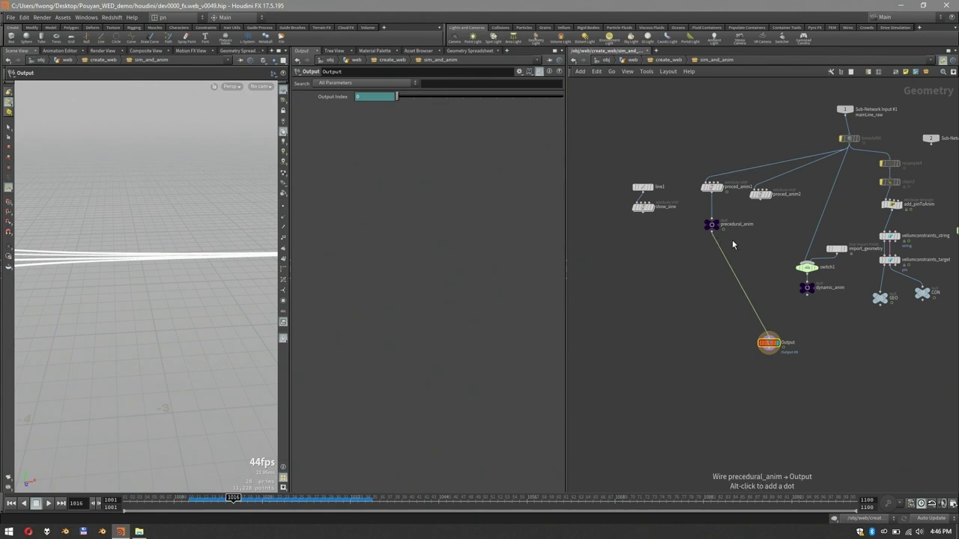
# Step: Go up to the create_web network, display set_width1 near its end and select shootAway_anim1 below it
pyautogui.press('u')
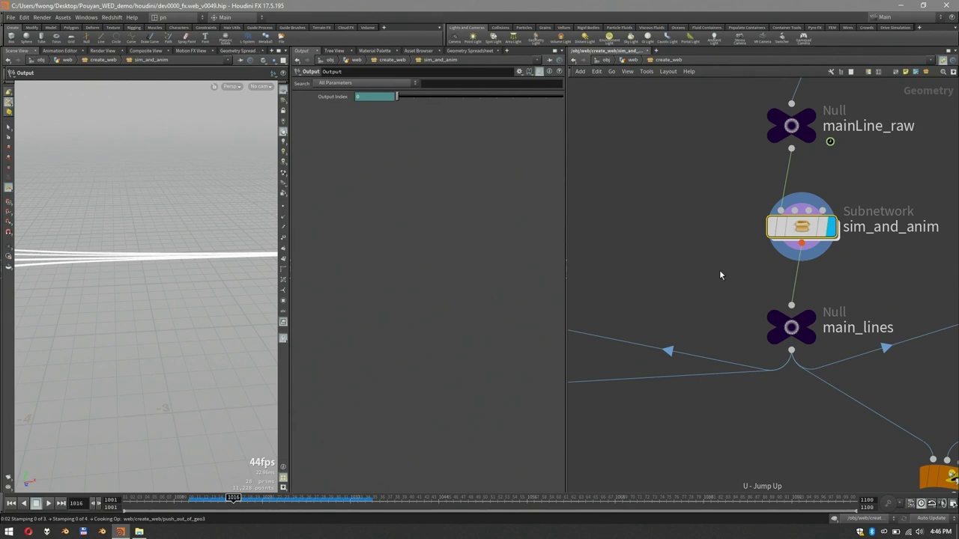
pyautogui.scroll(-5, 716, 291)
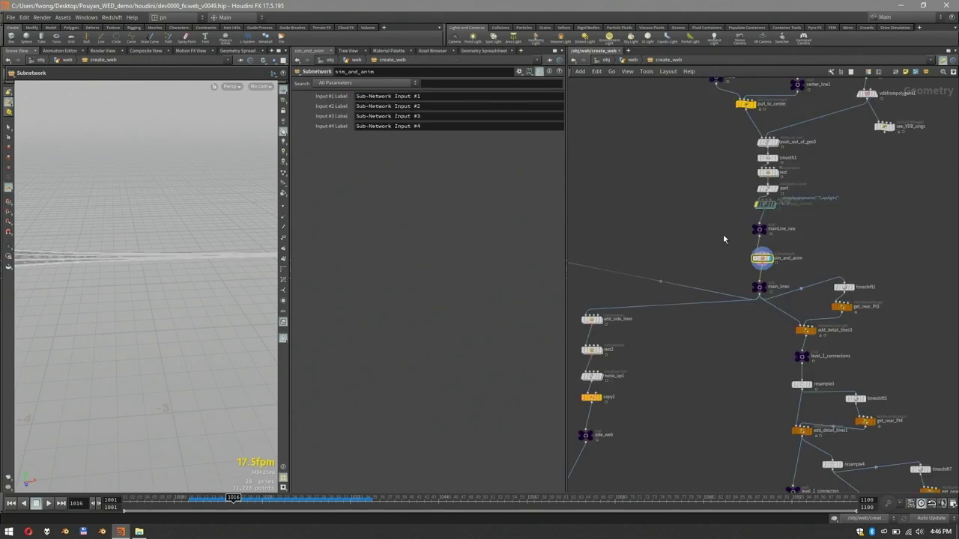
pyautogui.scroll(-3, 722, 234)
pyautogui.moveTo(672, 221); pyautogui.dragTo(739, 161, button='middle')
pyautogui.moveTo(838, 431); pyautogui.dragTo(847, 287, button='middle')
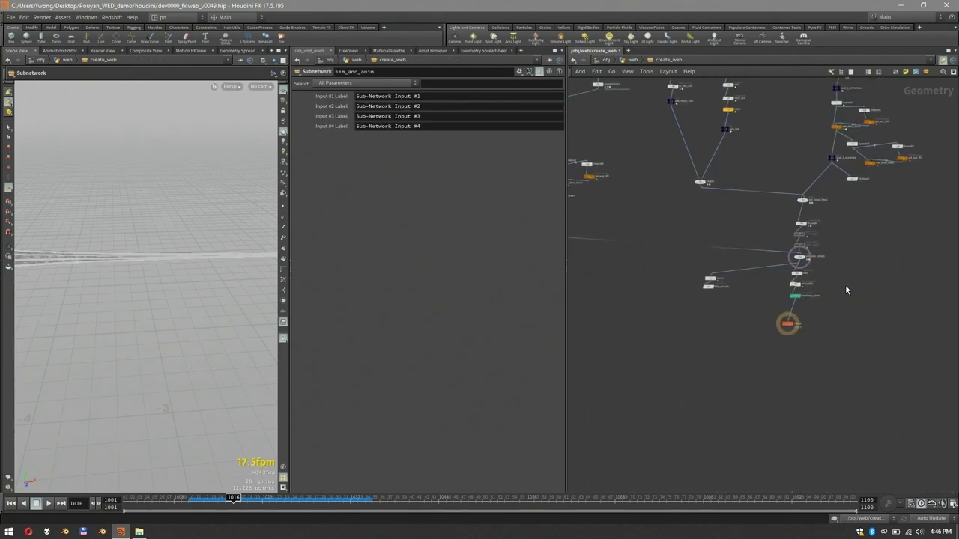
pyautogui.moveTo(851, 278); pyautogui.dragTo(917, 271, button='right')
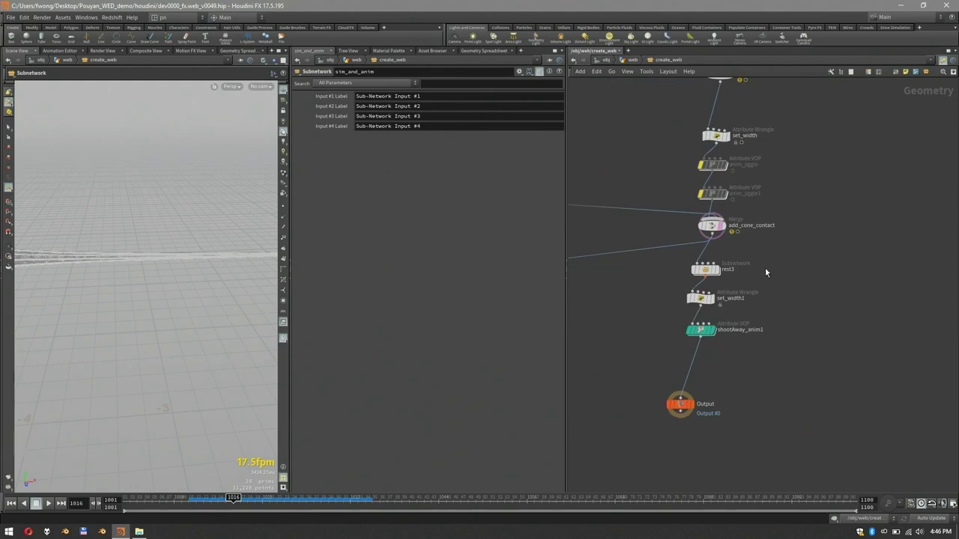
pyautogui.click(719, 274)
pyautogui.click(713, 309)
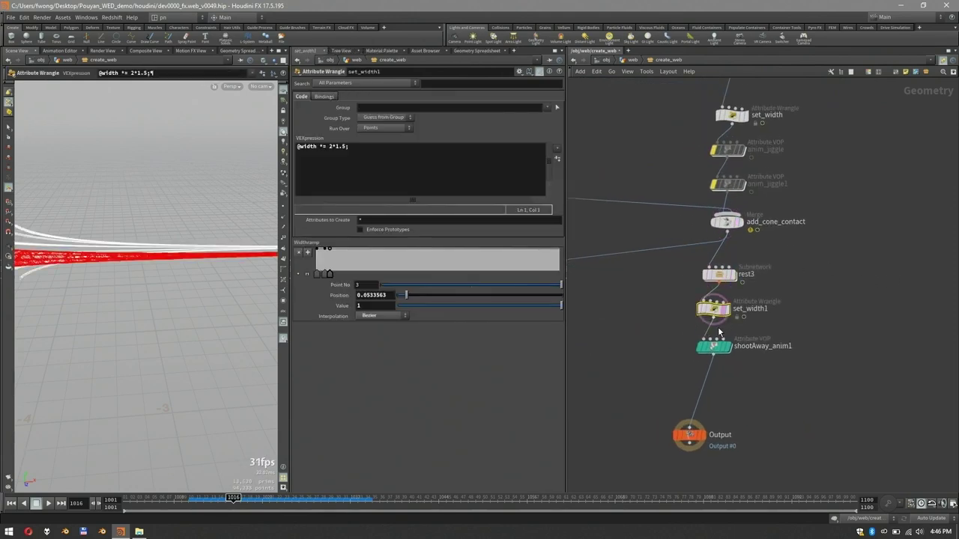
pyautogui.click(729, 309)
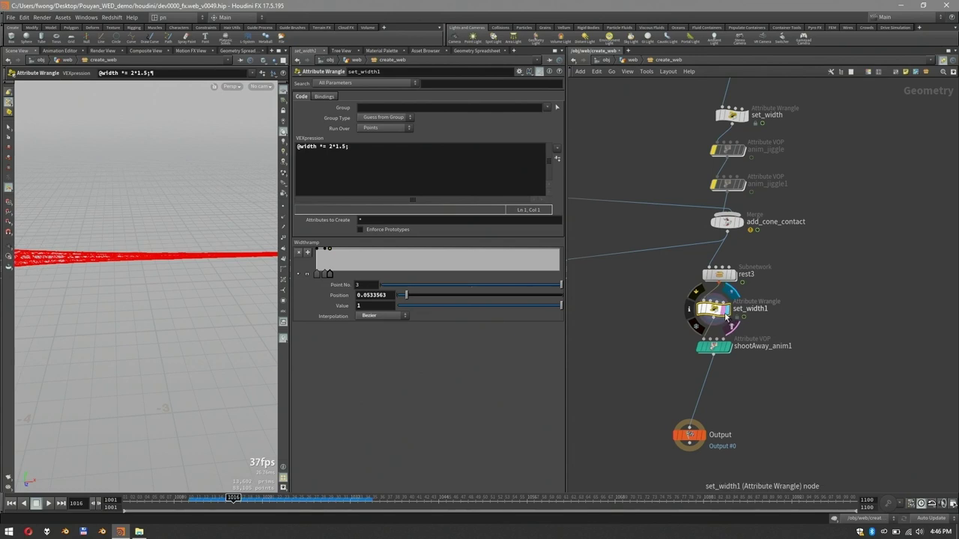
pyautogui.click(720, 345)
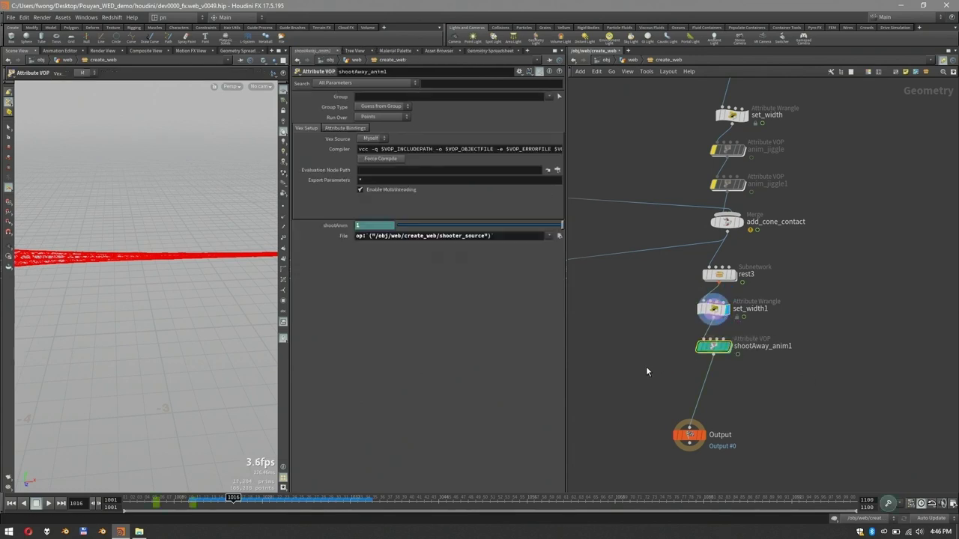
# Step: Switch to the fx_renders folder, play webComp_v001_procediural, scrub back to the web being shot and return to Houdini
pyautogui.hotkey('alt', 'Tab')
pyautogui.doubleClick(686, 156)
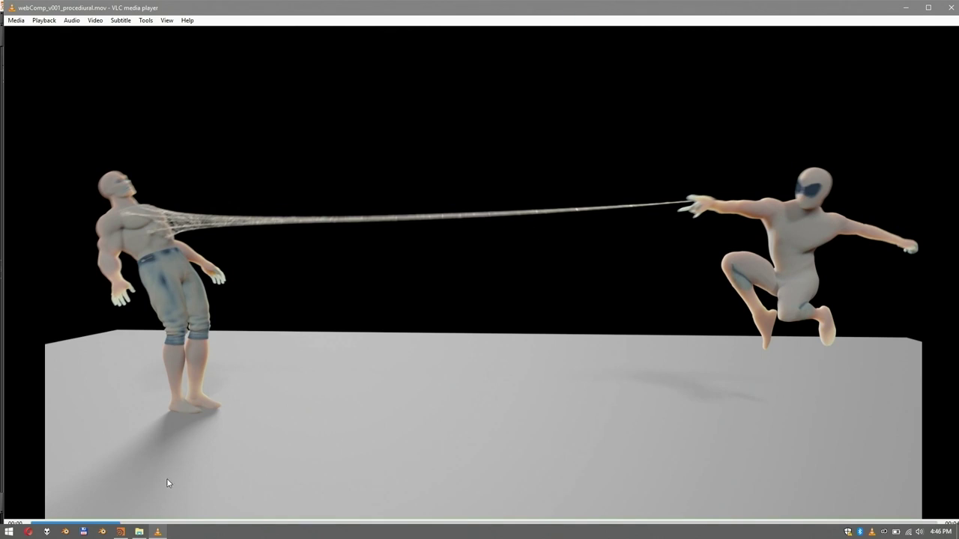
pyautogui.moveTo(553, 15)
pyautogui.mouseDown()
pyautogui.moveTo(567, 43)
pyautogui.moveTo(567, 2)
pyautogui.mouseUp()
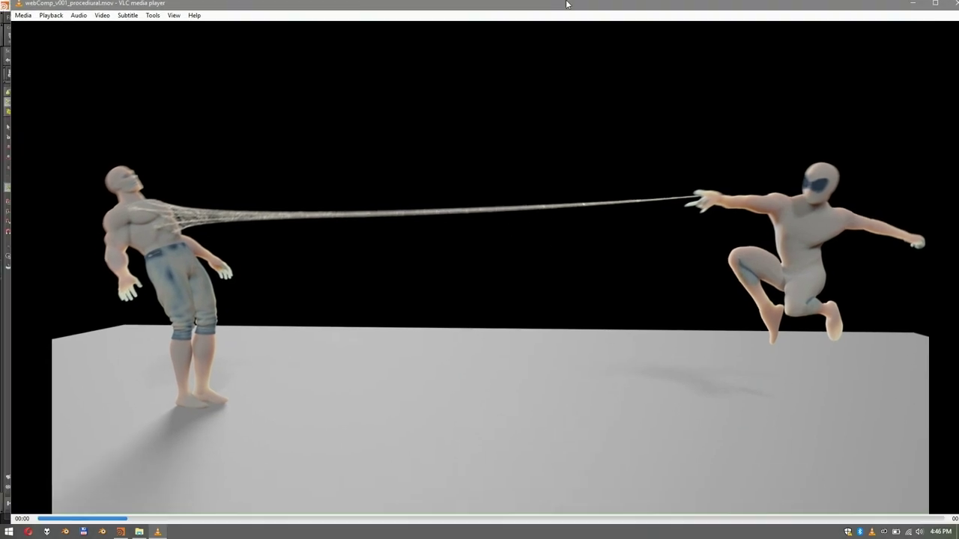
pyautogui.moveTo(101, 500); pyautogui.dragTo(78, 501)
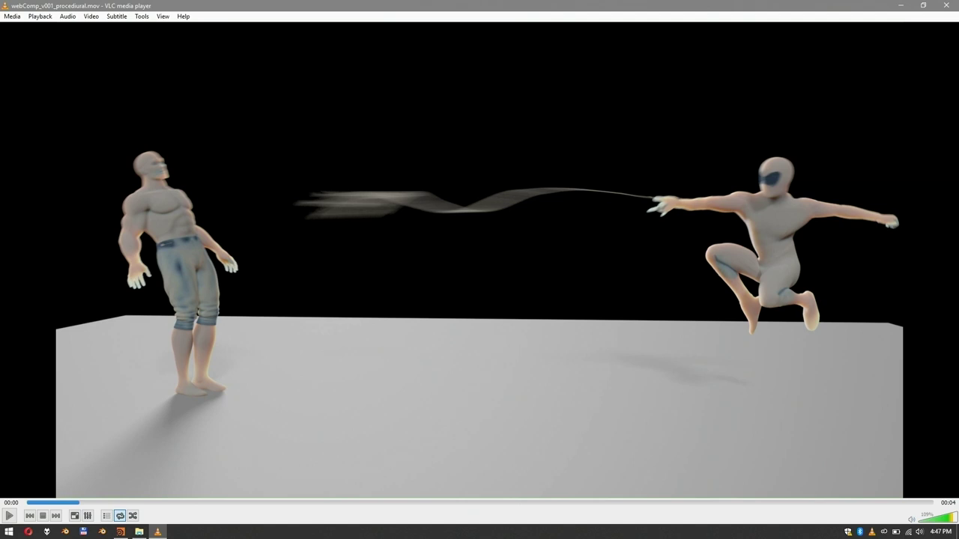
pyautogui.hotkey('alt', 'Tab')
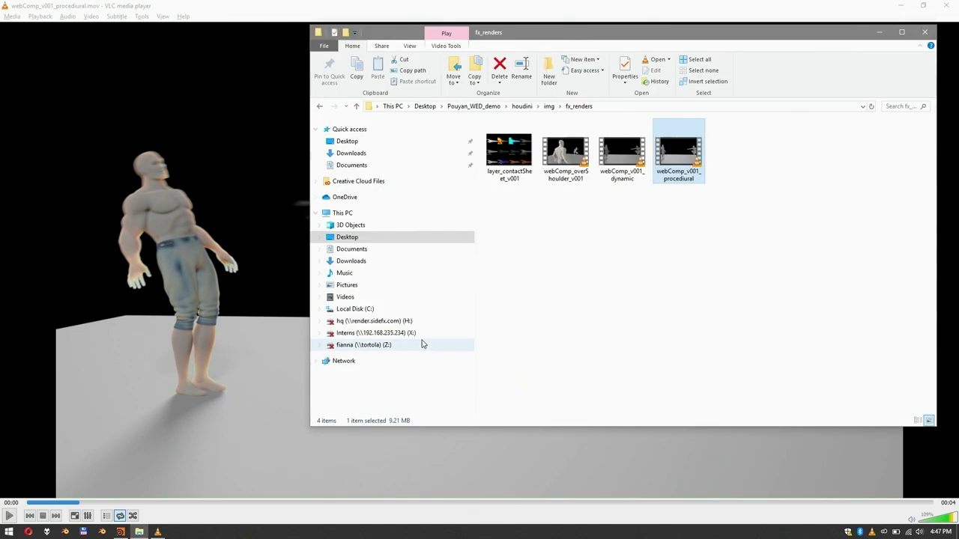
pyautogui.hotkey('alt', 'Tab')
pyautogui.hotkey('alt', 'Tab')
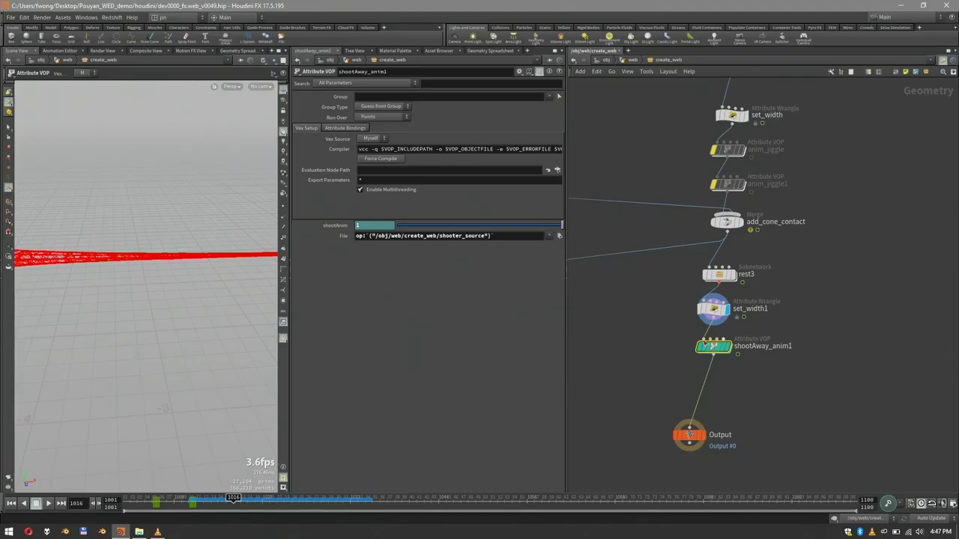
# Step: Display shootAway_anim1 and show the animation expression of its shootAnim parameter
pyautogui.moveTo(673, 338); pyautogui.dragTo(734, 360)
pyautogui.click(729, 347)
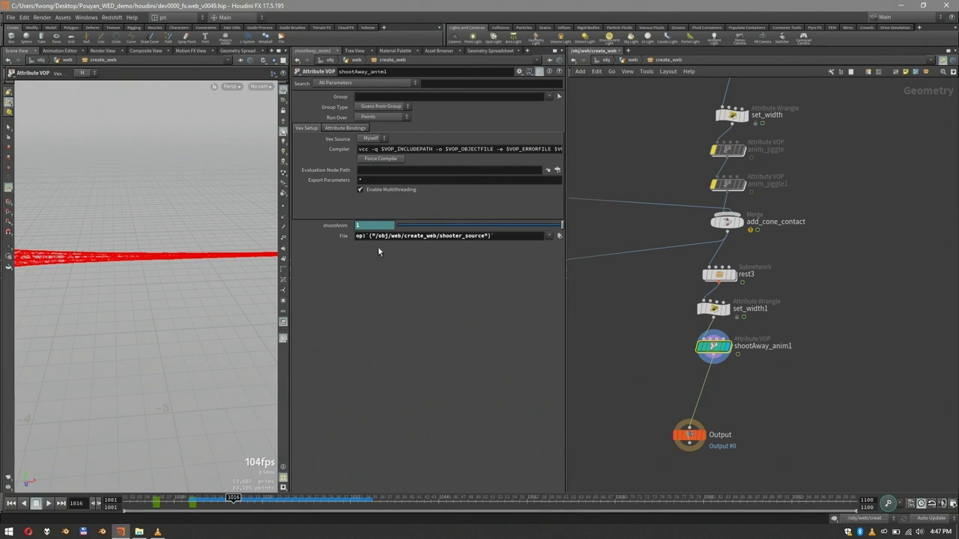
pyautogui.click(335, 226)
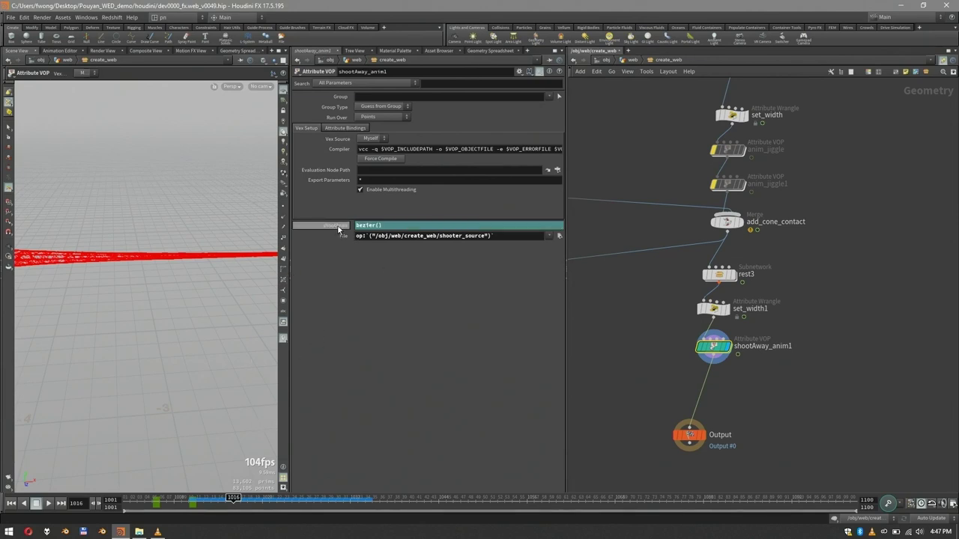
# Step: Bring both characters into view and examine the web shooting out at frames 1006 and 1007
pyautogui.click(152, 498)
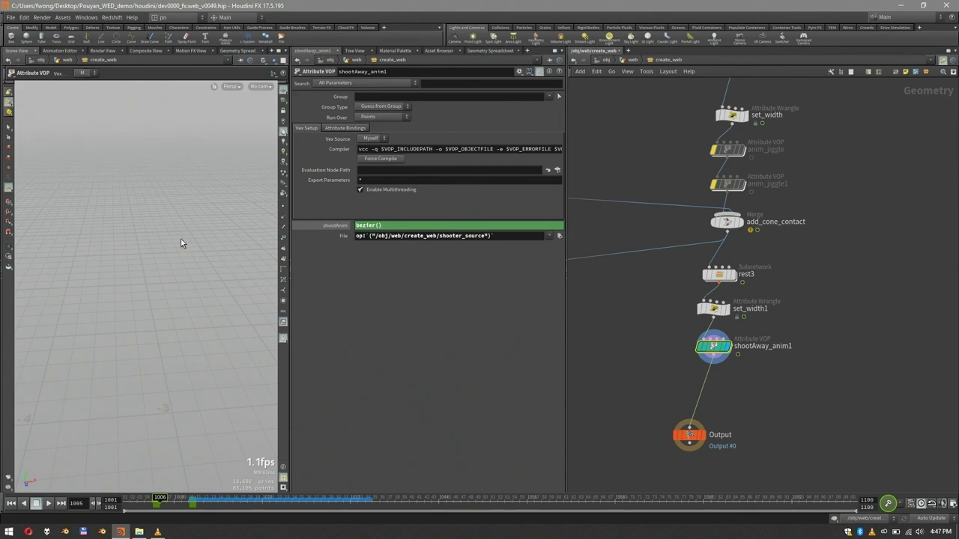
pyautogui.click(276, 62)
pyautogui.click(283, 78)
pyautogui.keyDown('alt'); pyautogui.moveTo(148, 178); pyautogui.dragTo(180, 167, button='right'); pyautogui.keyUp('alt')
pyautogui.keyDown('alt'); pyautogui.moveTo(180, 167); pyautogui.dragTo(87, 178, button='middle'); pyautogui.keyUp('alt')
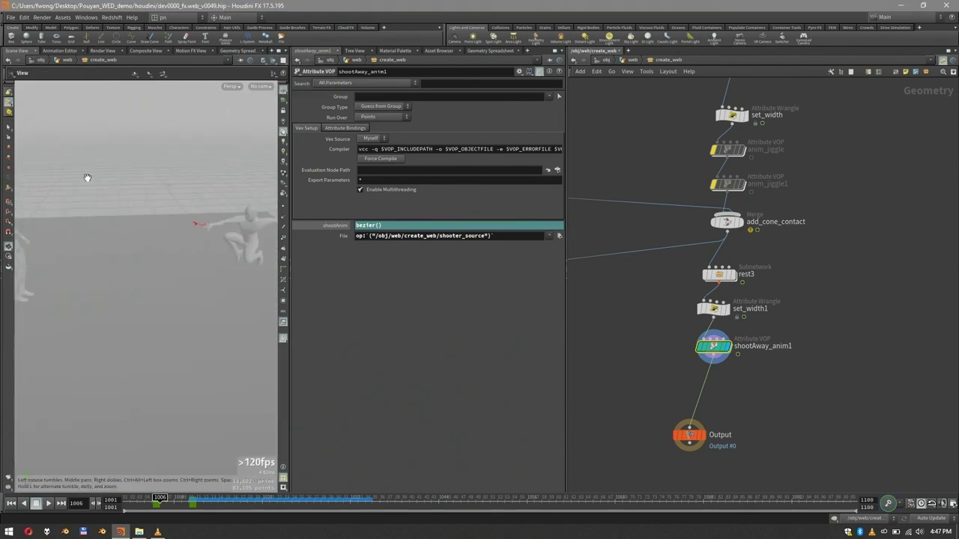
pyautogui.moveTo(87, 178); pyautogui.dragTo(250, 325)
pyautogui.press('Return')
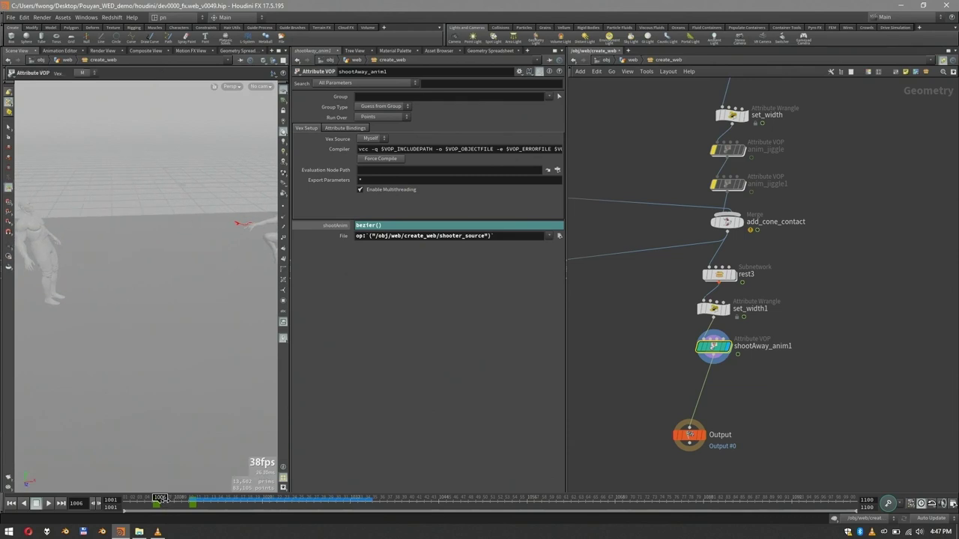
pyautogui.click(166, 499)
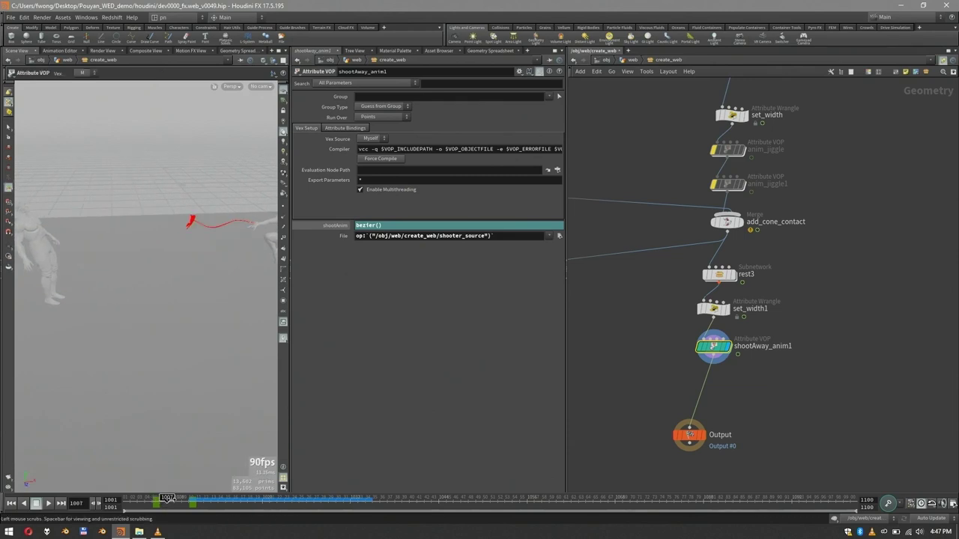
# Step: Look through shootAway_anim1's VOP network, return to create_web and highlight the path in its File parameter
pyautogui.doubleClick(724, 354)
pyautogui.scroll(3, 827, 226)
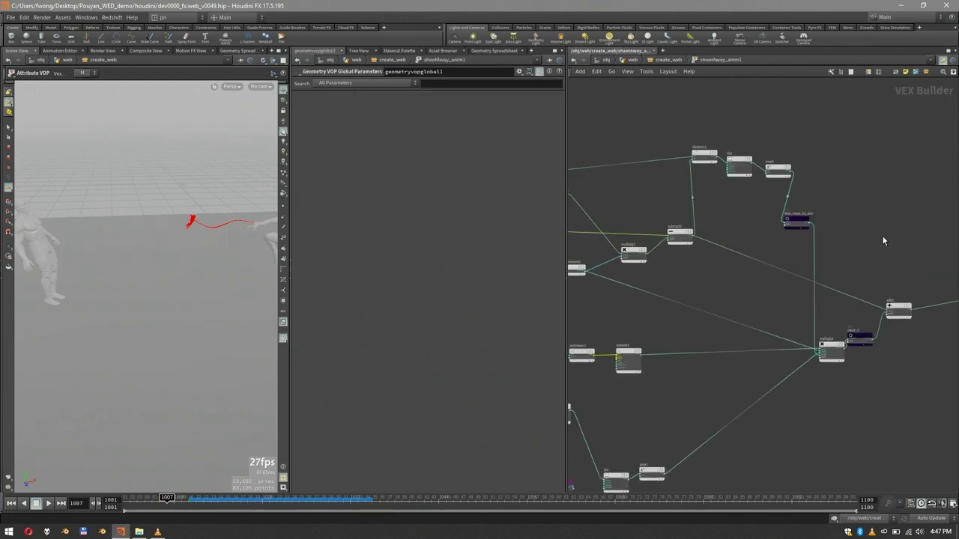
pyautogui.scroll(-5, 860, 262)
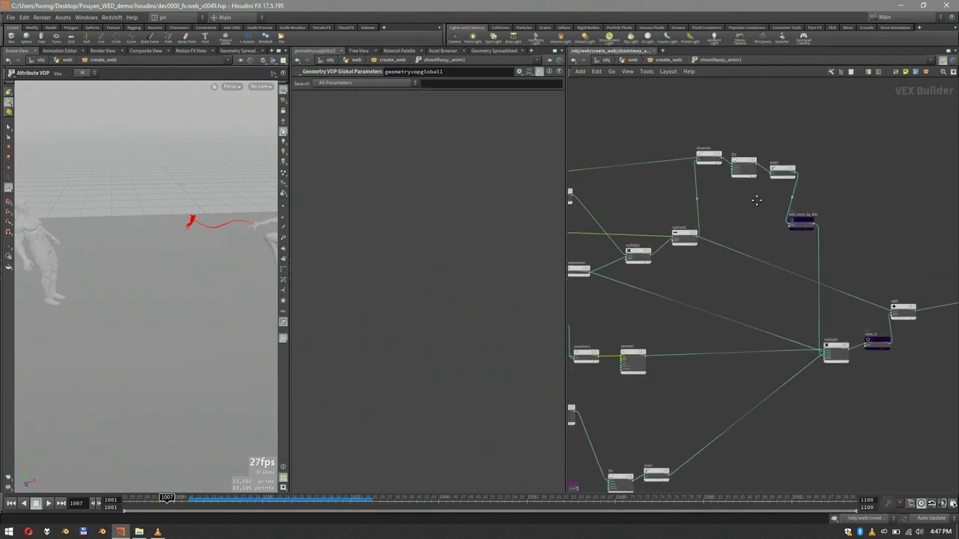
pyautogui.press('u')
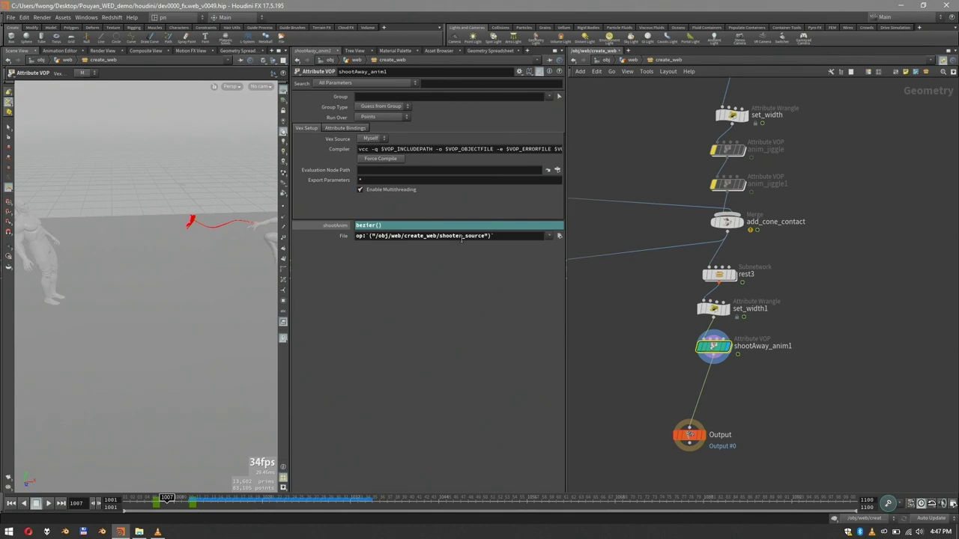
pyautogui.moveTo(501, 236); pyautogui.dragTo(354, 238)
# Step: Enter shootAway_anim1 and bypass the add1 node that adds the noise to the shooting motion
pyautogui.press('i')
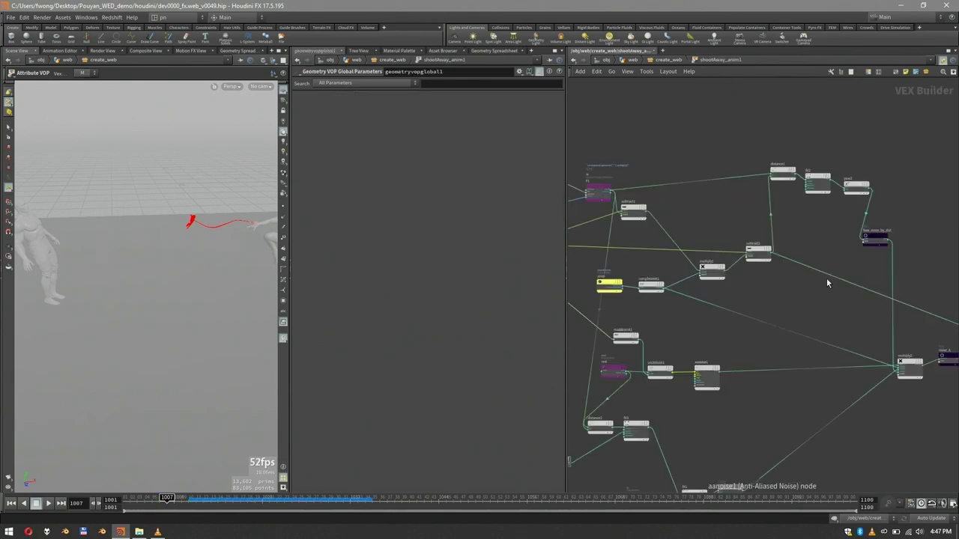
pyautogui.moveTo(879, 334); pyautogui.dragTo(779, 284, button='middle')
pyautogui.scroll(2, 871, 351)
pyautogui.moveTo(866, 326); pyautogui.dragTo(834, 352, button='middle')
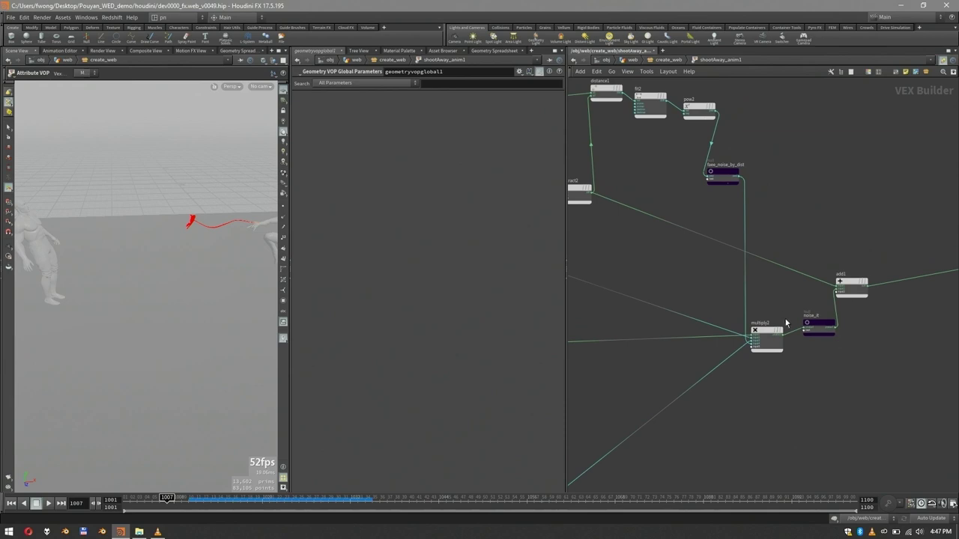
pyautogui.moveTo(780, 299); pyautogui.dragTo(770, 360, button='middle')
pyautogui.scroll(-2, 847, 280)
pyautogui.moveTo(844, 283); pyautogui.dragTo(851, 284, button='middle')
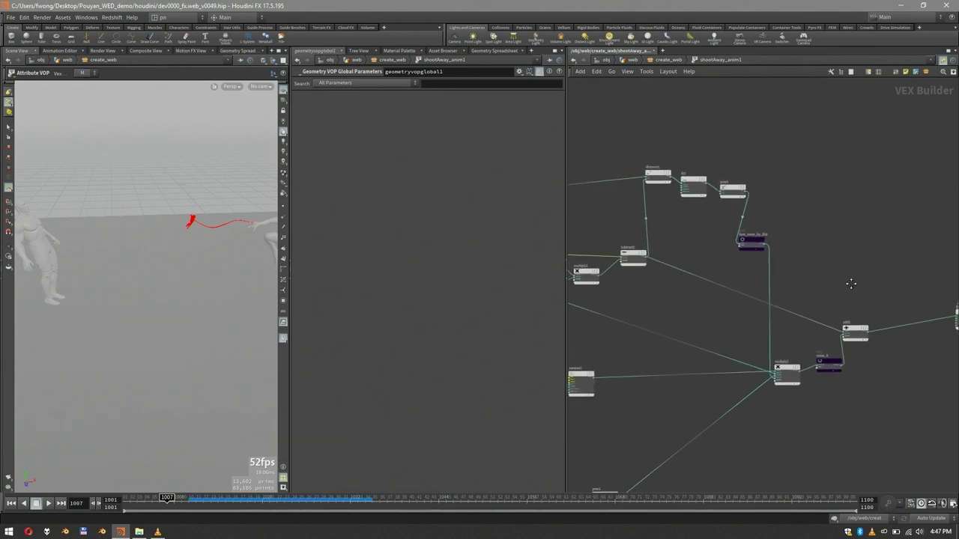
pyautogui.scroll(1, 857, 286)
pyautogui.click(852, 334)
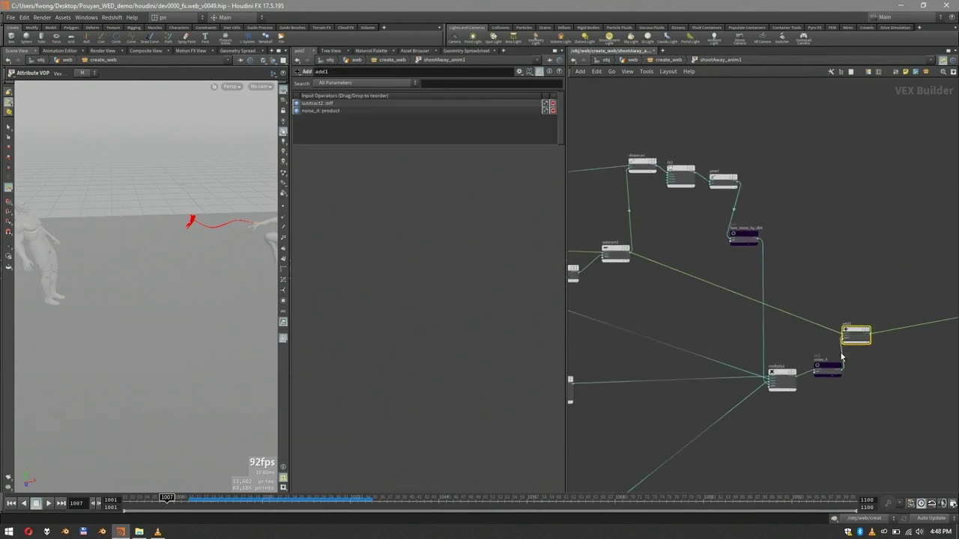
pyautogui.press('b')
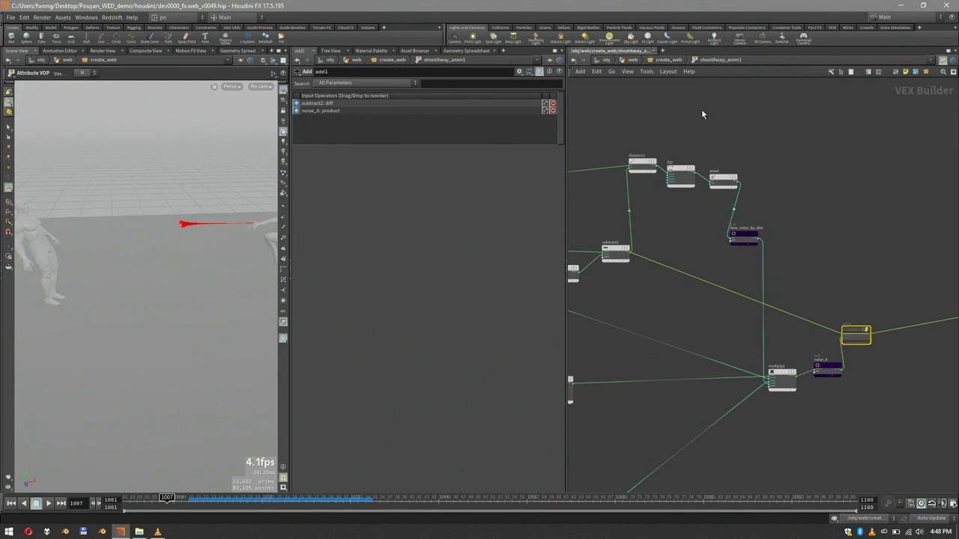
# Step: Inspect the shooterPt parameter and the ptnum constant that feed the P1 point attribute import
pyautogui.moveTo(702, 114); pyautogui.dragTo(834, 146, button='middle')
pyautogui.moveTo(670, 156); pyautogui.dragTo(817, 133, button='middle')
pyautogui.click(638, 168)
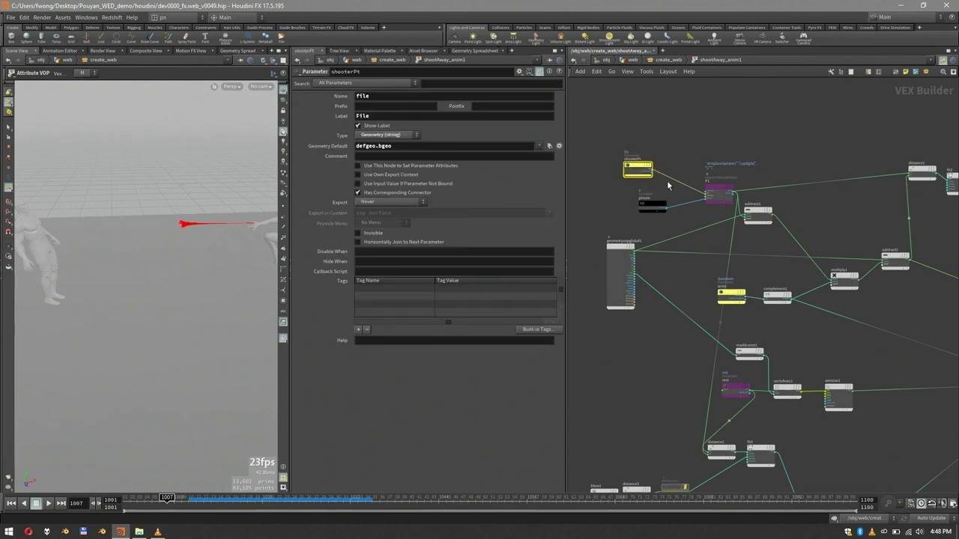
pyautogui.scroll(3, 644, 187)
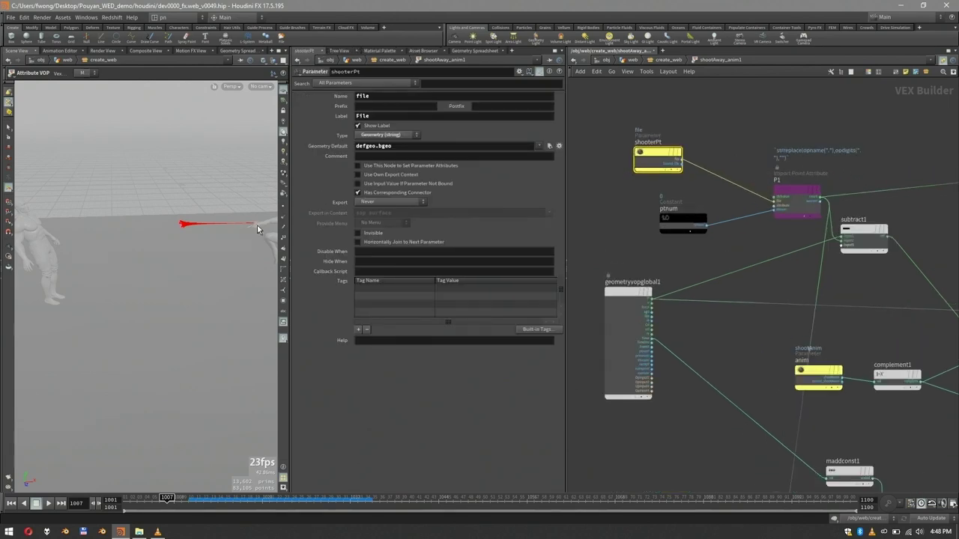
pyautogui.click(691, 230)
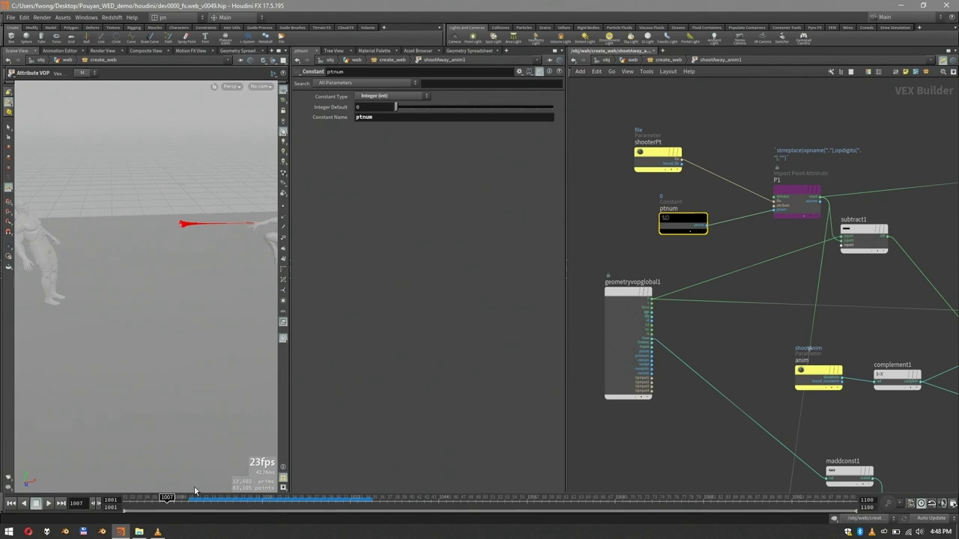
# Step: Check shootAway_anim1's parameters from create_web, re-enter its network and scrub to frame 1008
pyautogui.press('u')
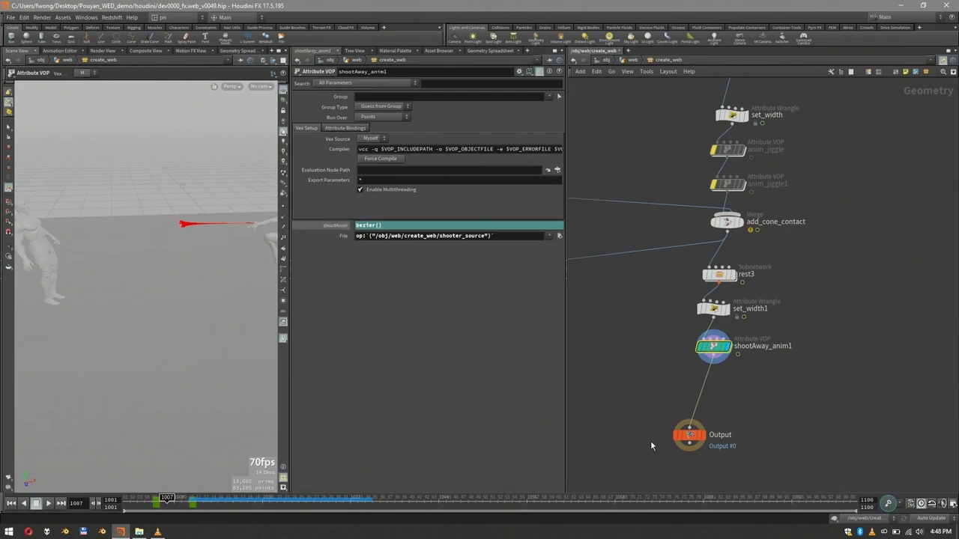
pyautogui.press('Return')
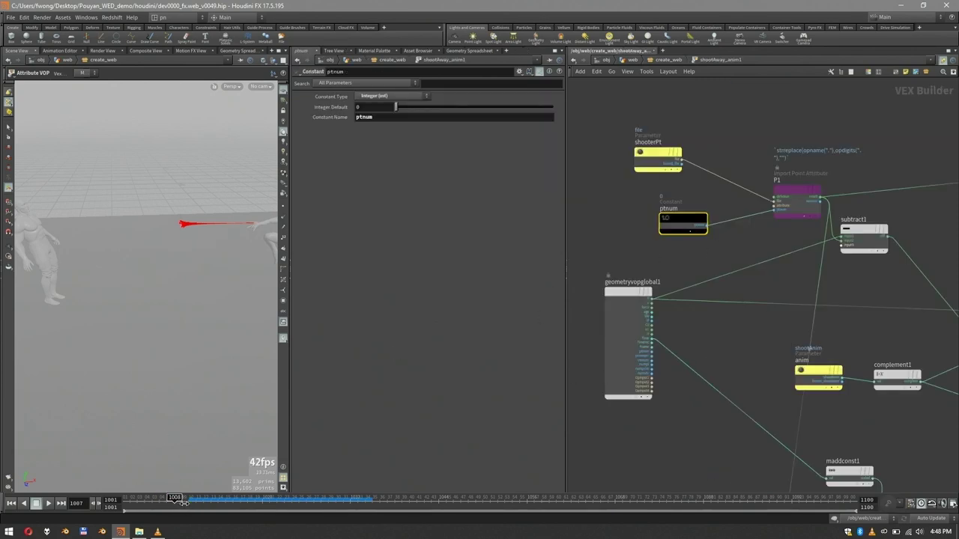
pyautogui.moveTo(184, 504)
pyautogui.mouseDown()
pyautogui.moveTo(161, 507)
pyautogui.moveTo(174, 502)
pyautogui.mouseUp()
pyautogui.scroll(-2, 881, 274)
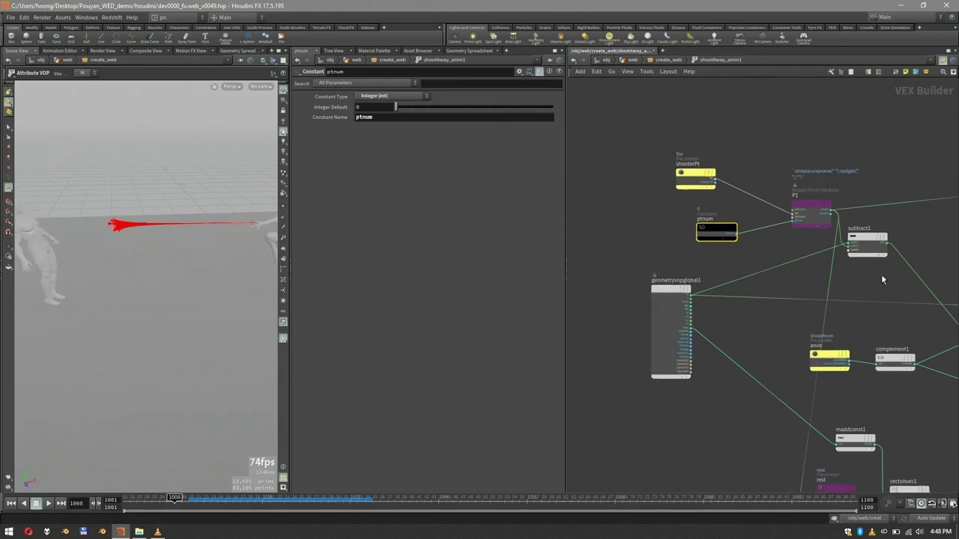
# Step: Trace the subtract and multiply nodes through to add1 and turn off add1's bypass
pyautogui.moveTo(945, 294); pyautogui.dragTo(787, 255, button='middle')
pyautogui.moveTo(862, 232); pyautogui.dragTo(810, 217, button='middle')
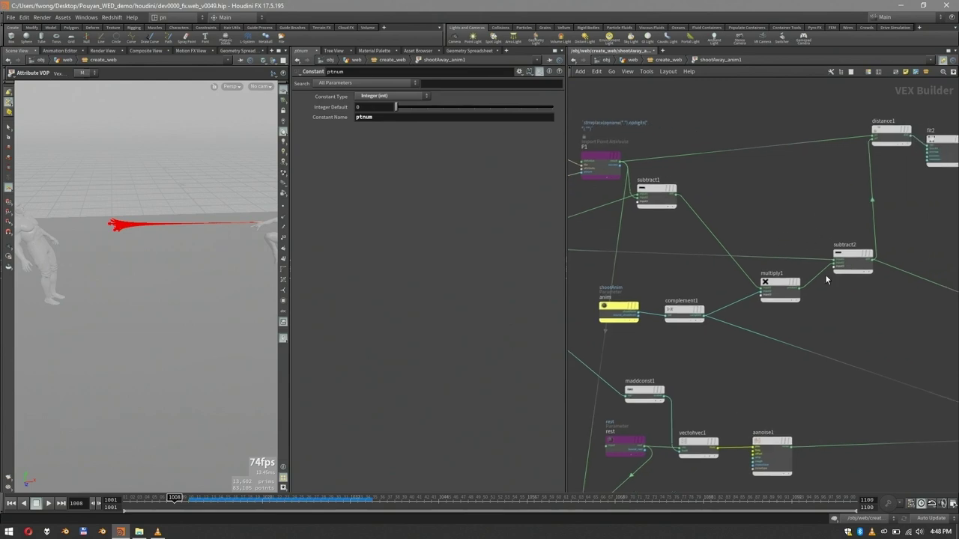
pyautogui.moveTo(853, 307); pyautogui.dragTo(694, 201, button='middle')
pyautogui.scroll(-2, 868, 253)
pyautogui.scroll(1, 888, 355)
pyautogui.moveTo(878, 285); pyautogui.dragTo(796, 278, button='middle')
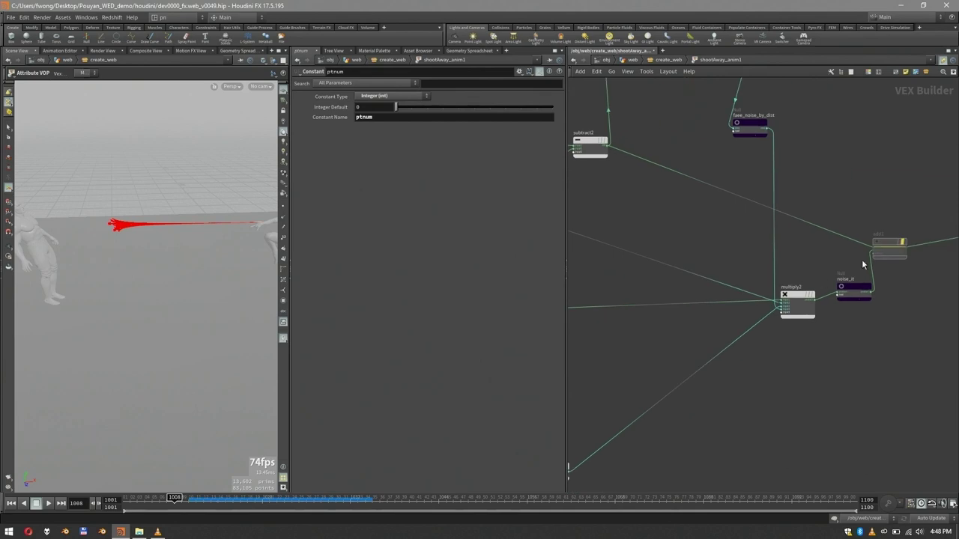
pyautogui.click(887, 249)
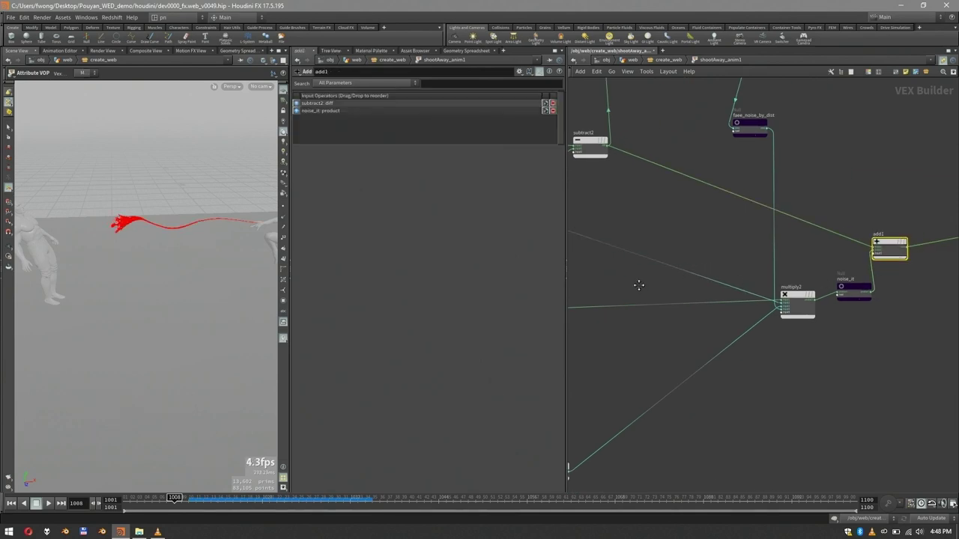
# Step: Scrub to frame 1007 and examine the noisy web in the viewport, along with the node branches feeding multiply2 and add1
pyautogui.moveTo(639, 285); pyautogui.dragTo(657, 283, button='middle')
pyautogui.moveTo(192, 501)
pyautogui.mouseDown()
pyautogui.moveTo(210, 499)
pyautogui.moveTo(167, 499)
pyautogui.mouseUp()
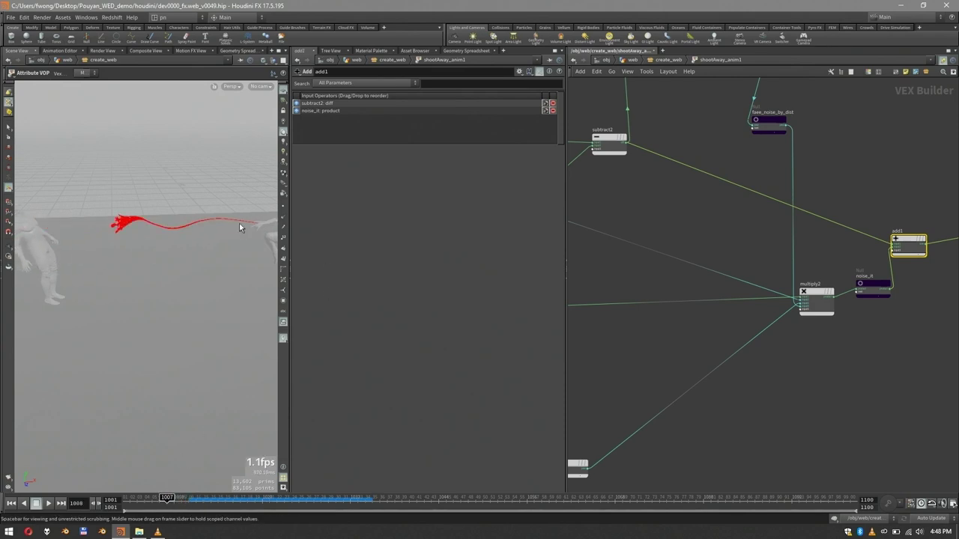
pyautogui.scroll(5, 235, 195)
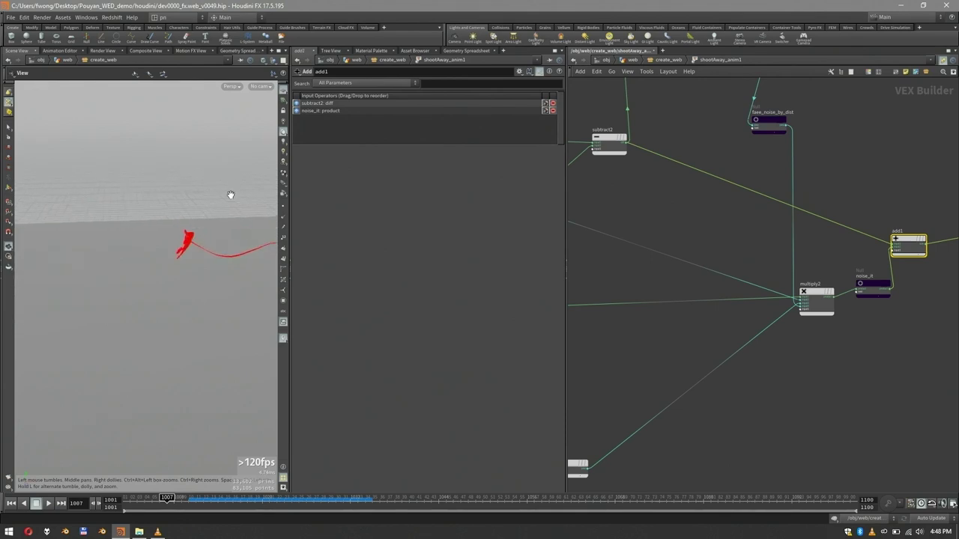
pyautogui.keyDown('alt'); pyautogui.moveTo(231, 195); pyautogui.dragTo(161, 196, button='middle'); pyautogui.keyUp('alt')
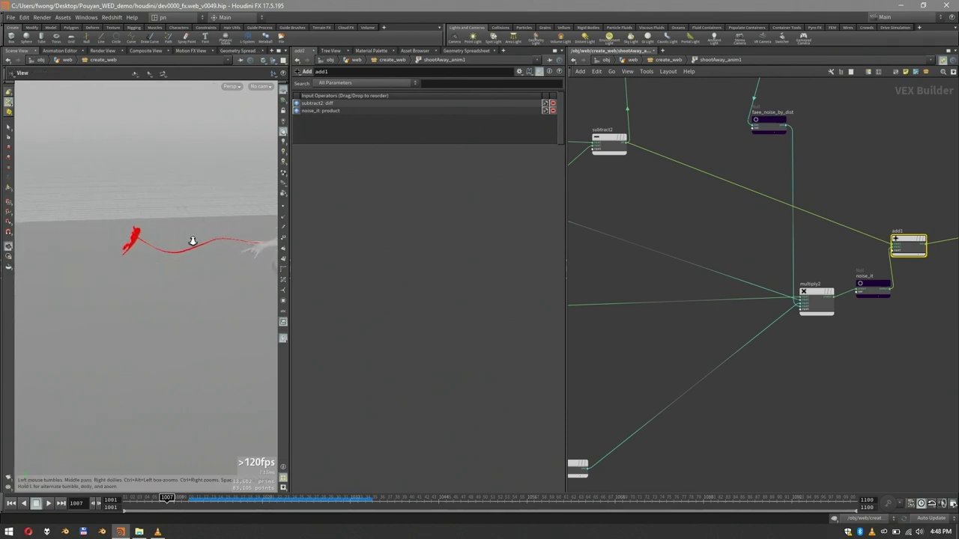
pyautogui.scroll(-5, 191, 238)
pyautogui.keyDown('alt'); pyautogui.moveTo(191, 239); pyautogui.dragTo(238, 229, button='middle'); pyautogui.keyUp('alt')
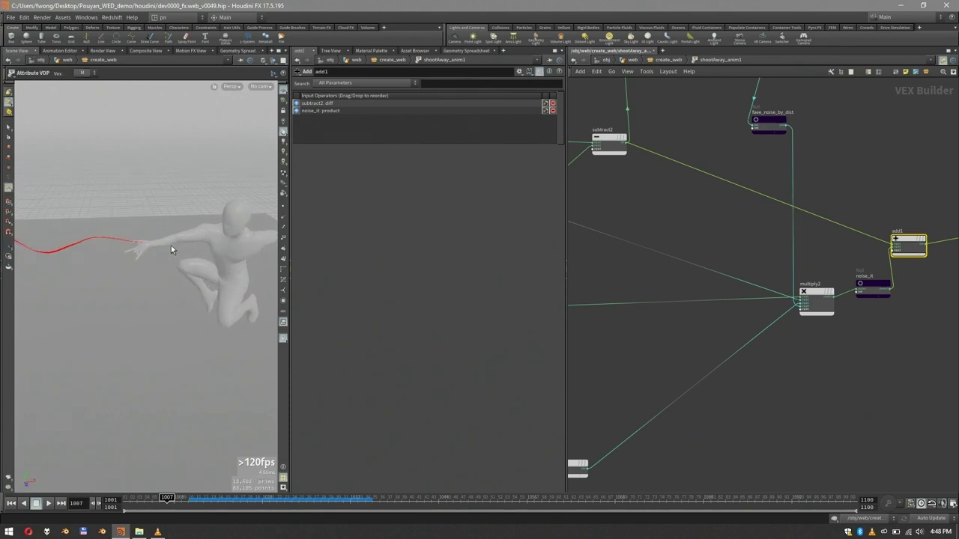
pyautogui.scroll(-3, 749, 232)
pyautogui.moveTo(719, 214); pyautogui.dragTo(854, 221, button='middle')
pyautogui.moveTo(736, 325); pyautogui.dragTo(833, 279, button='middle')
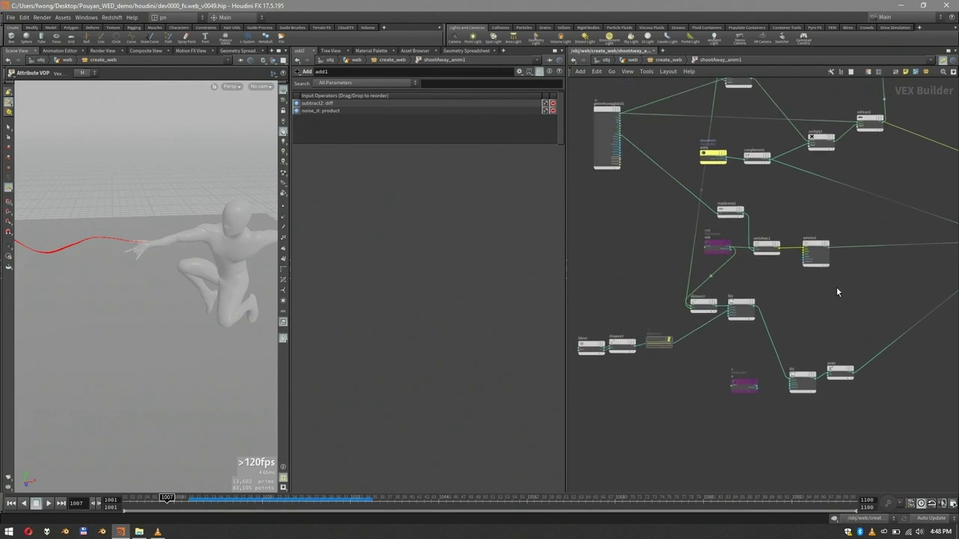
pyautogui.scroll(1, 822, 290)
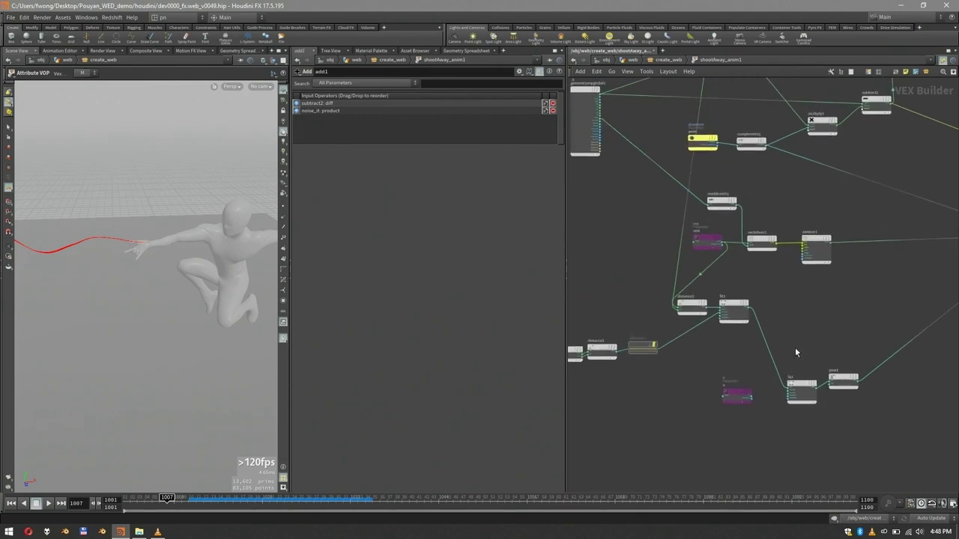
pyautogui.scroll(-1, 824, 337)
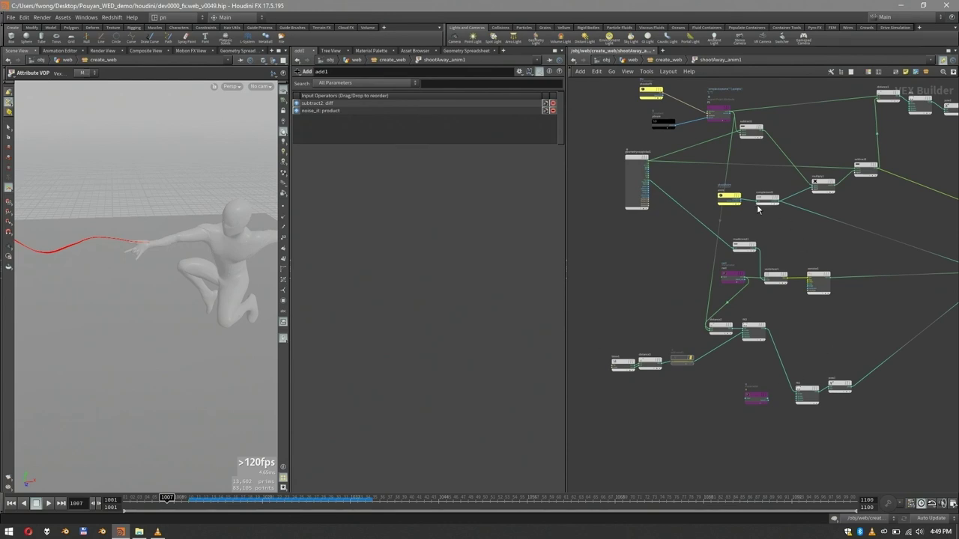
# Step: Scrub to frame 1012, return to create_web and review the node chain from add_noised_lines1 down to Output
pyautogui.moveTo(152, 501); pyautogui.dragTo(201, 502)
pyautogui.press('u')
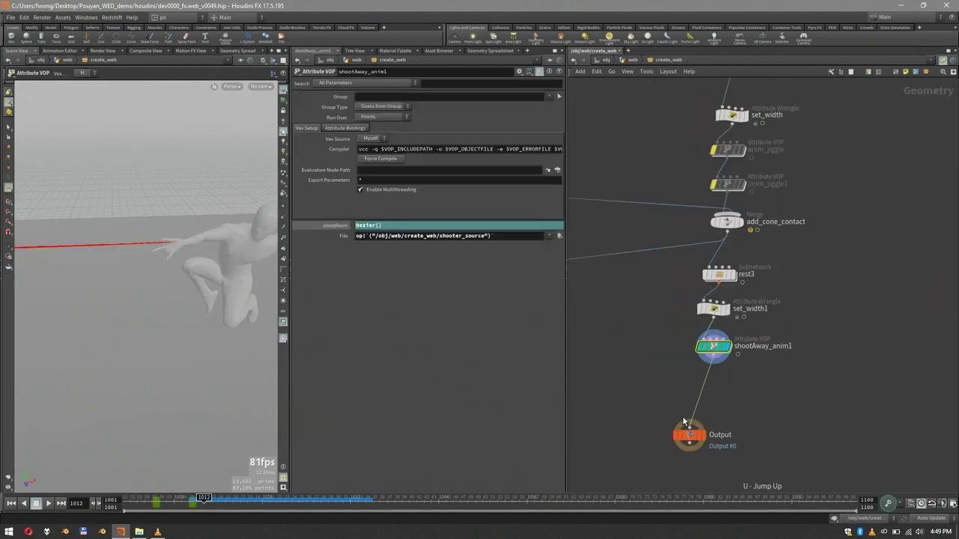
pyautogui.scroll(-2, 824, 384)
pyautogui.moveTo(789, 379); pyautogui.dragTo(900, 372, button='middle')
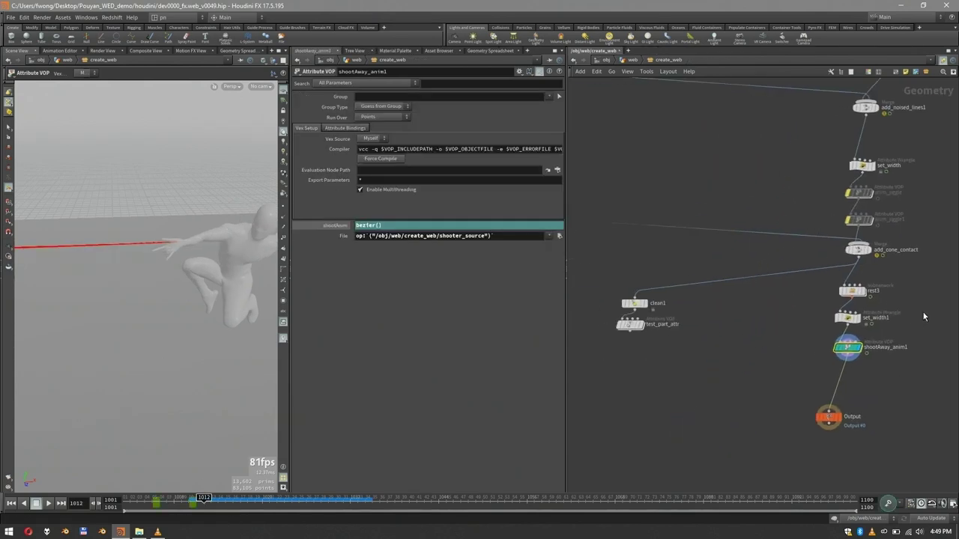
pyautogui.moveTo(926, 330); pyautogui.dragTo(890, 345, button='middle')
pyautogui.click(890, 345)
pyautogui.moveTo(876, 282); pyautogui.dragTo(849, 312, button='middle')
pyautogui.scroll(-2, 877, 254)
pyautogui.moveTo(897, 252)
pyautogui.mouseDown(button='middle')
pyautogui.moveTo(867, 260)
pyautogui.moveTo(887, 247)
pyautogui.mouseUp(button='middle')
pyautogui.moveTo(895, 331); pyautogui.dragTo(887, 319, button='middle')
# Step: Go up to the web network and view the scene through shotCam
pyautogui.press('u')
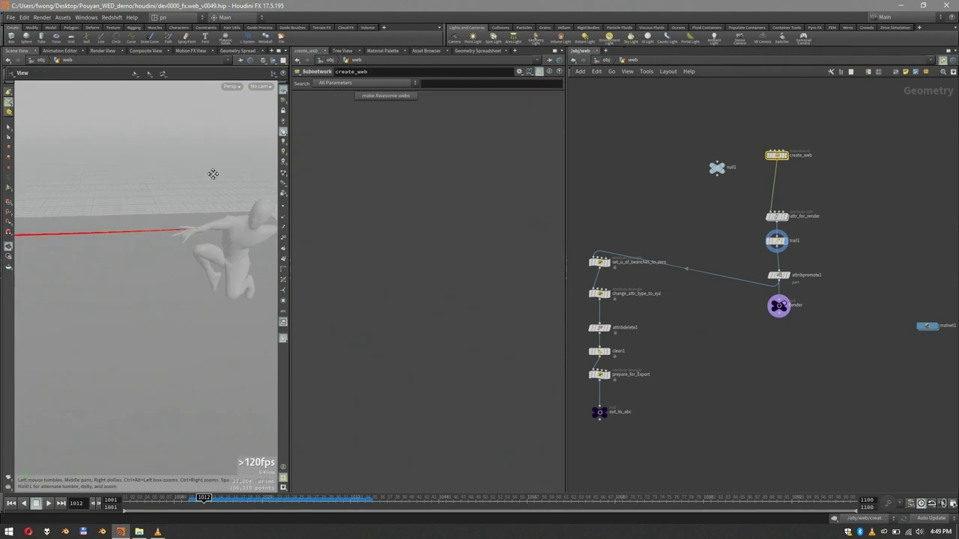
pyautogui.click(260, 86)
pyautogui.click(271, 140)
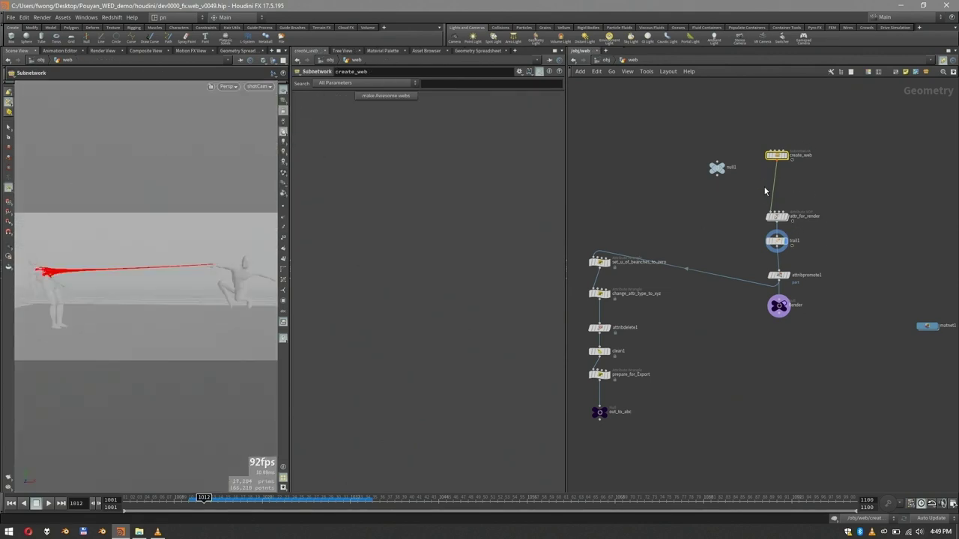
# Step: Re-enter create_web, display test_part_attr and examine the coloured web parts close up at the character's chest
pyautogui.press('Return')
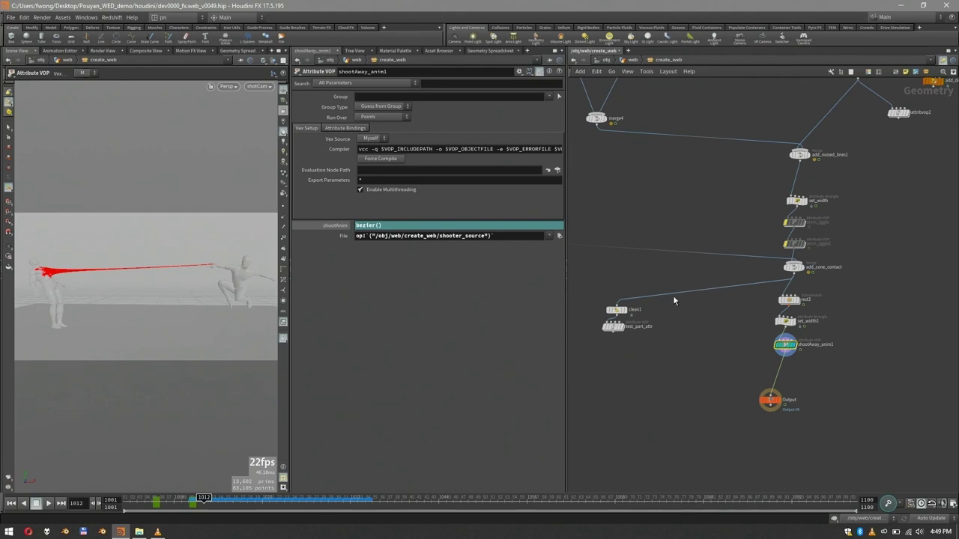
pyautogui.scroll(4, 649, 337)
pyautogui.moveTo(661, 334); pyautogui.dragTo(749, 335, button='middle')
pyautogui.moveTo(728, 343); pyautogui.dragTo(640, 318)
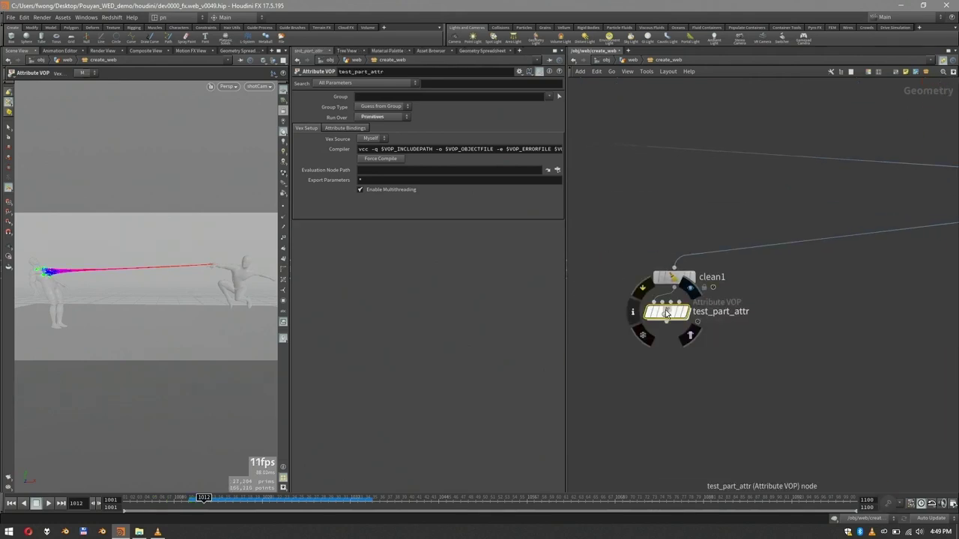
pyautogui.keyDown('alt'); pyautogui.moveTo(122, 231); pyautogui.dragTo(173, 235, button='middle'); pyautogui.keyUp('alt')
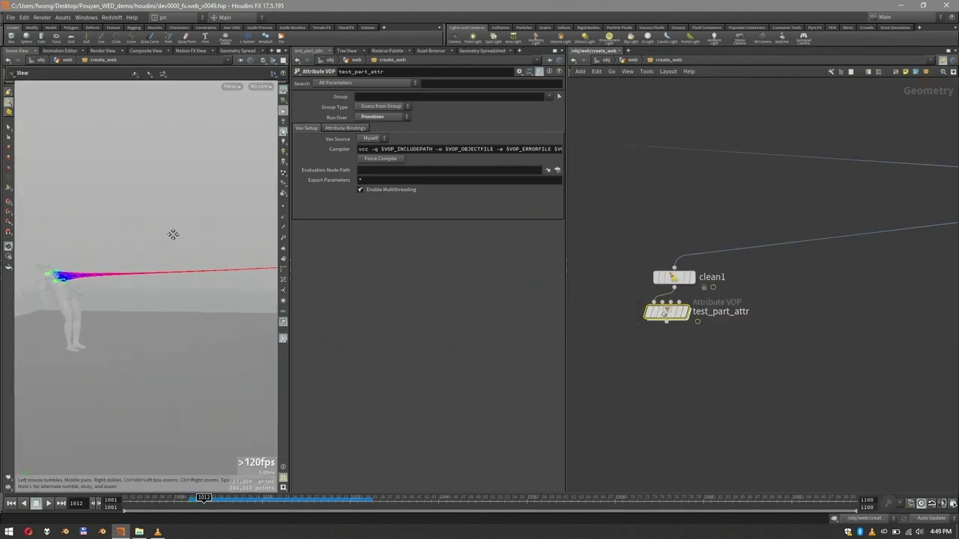
pyautogui.keyDown('alt'); pyautogui.moveTo(69, 262); pyautogui.dragTo(161, 244, button='right'); pyautogui.keyUp('alt')
pyautogui.keyDown('alt'); pyautogui.moveTo(122, 265); pyautogui.dragTo(205, 235, button='middle'); pyautogui.keyUp('alt')
pyautogui.keyDown('alt'); pyautogui.moveTo(205, 235); pyautogui.dragTo(160, 258, button='right'); pyautogui.keyUp('alt')
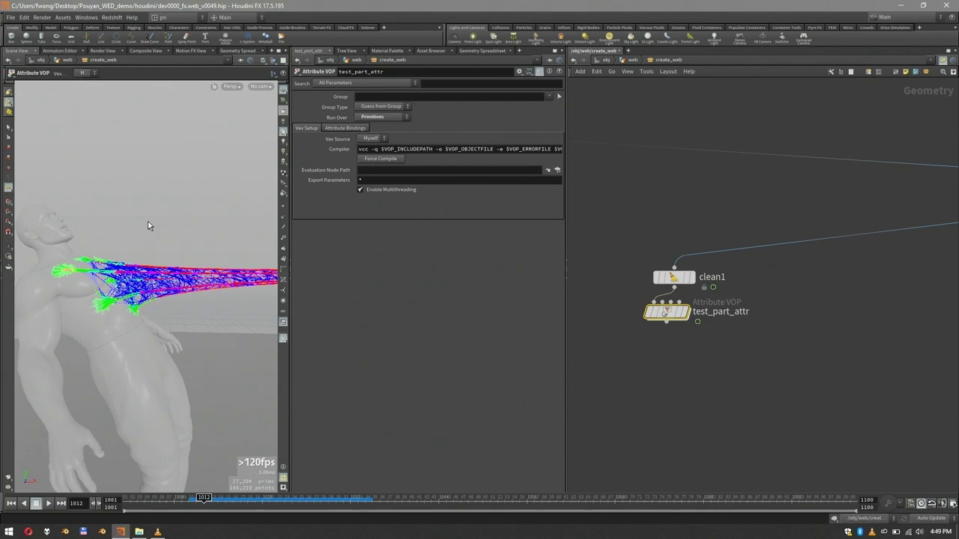
# Step: Finish checking test_part_attr and display the result of create_web's Output node
pyautogui.moveTo(667, 311)
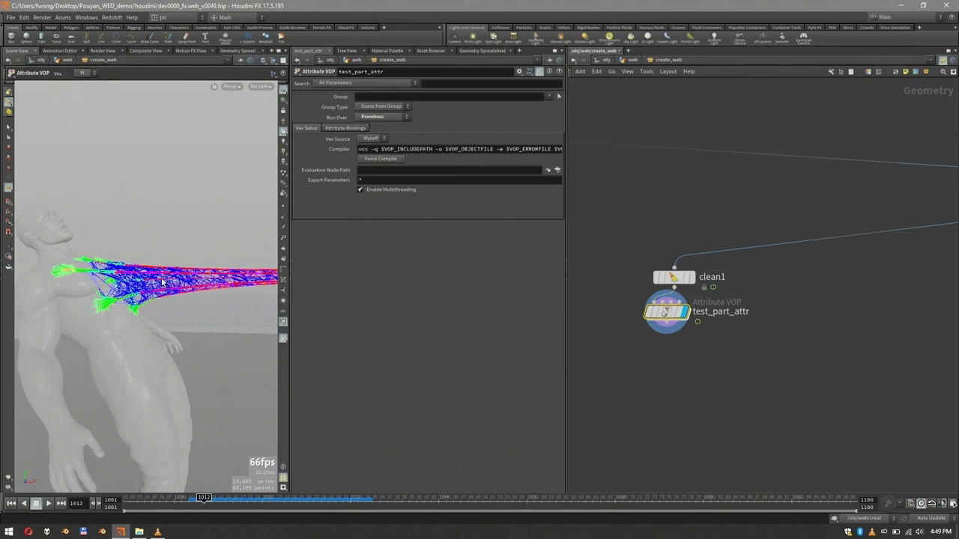
pyautogui.moveTo(714, 344); pyautogui.dragTo(673, 364, button='middle')
pyautogui.scroll(-3, 817, 337)
pyautogui.moveTo(947, 397); pyautogui.dragTo(821, 355, button='middle')
pyautogui.click(755, 401)
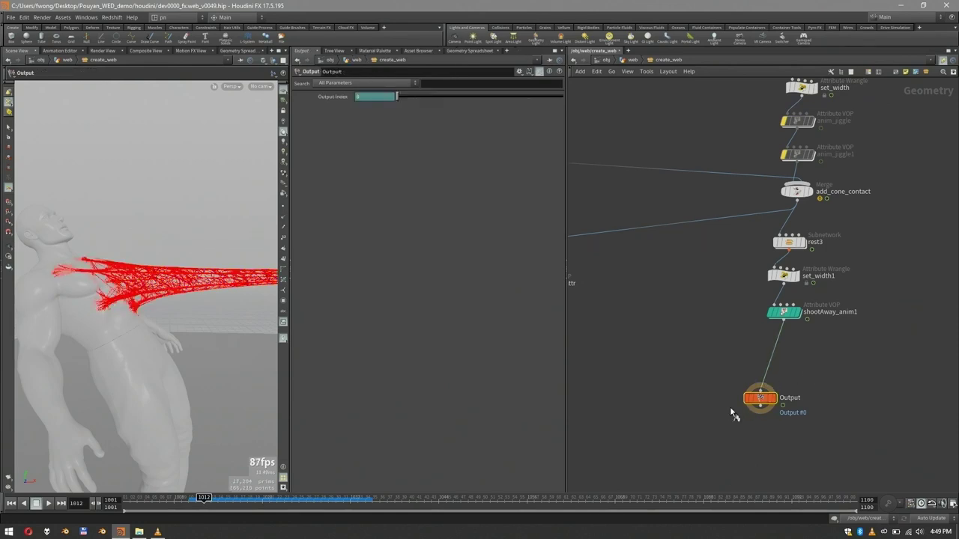
# Step: Go up to the web network and enter attr_for_render, focusing on the Null that feeds noiseP
pyautogui.press('u')
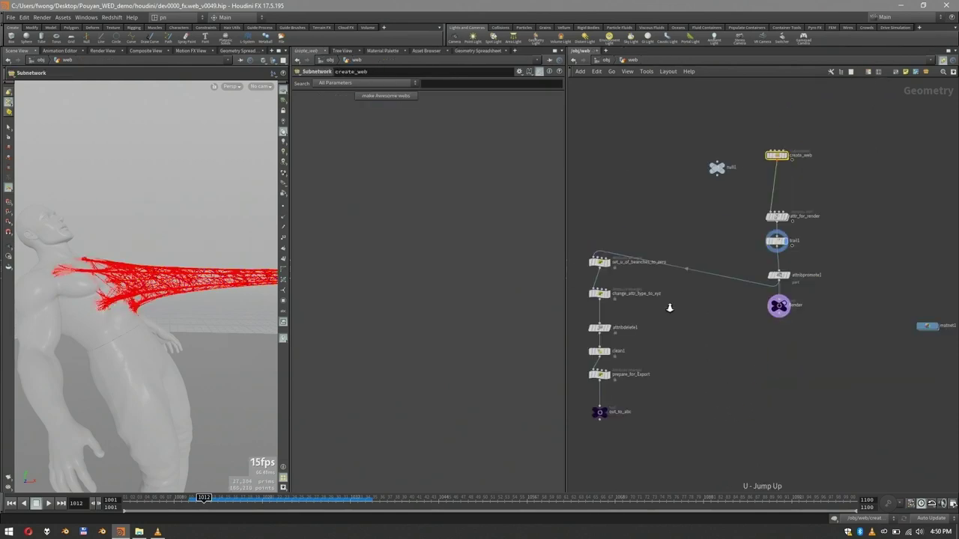
pyautogui.scroll(2, 670, 308)
pyautogui.doubleClick(806, 191)
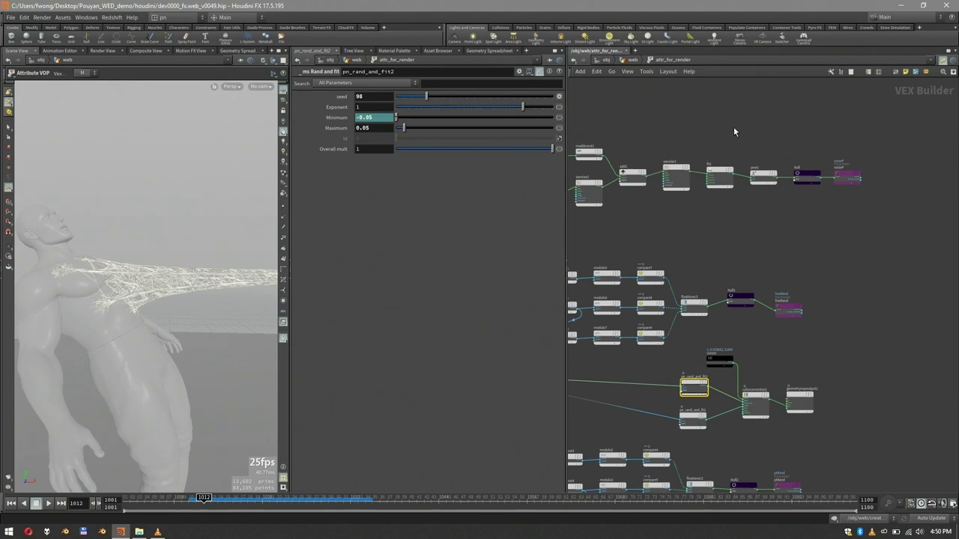
pyautogui.scroll(2, 823, 199)
pyautogui.moveTo(809, 196); pyautogui.dragTo(759, 252, button='middle')
pyautogui.scroll(2, 759, 252)
# Step: Visualize the Null feeding noiseP, place visualize1 below the parameter and examine the noise colours on the web
pyautogui.click(753, 214)
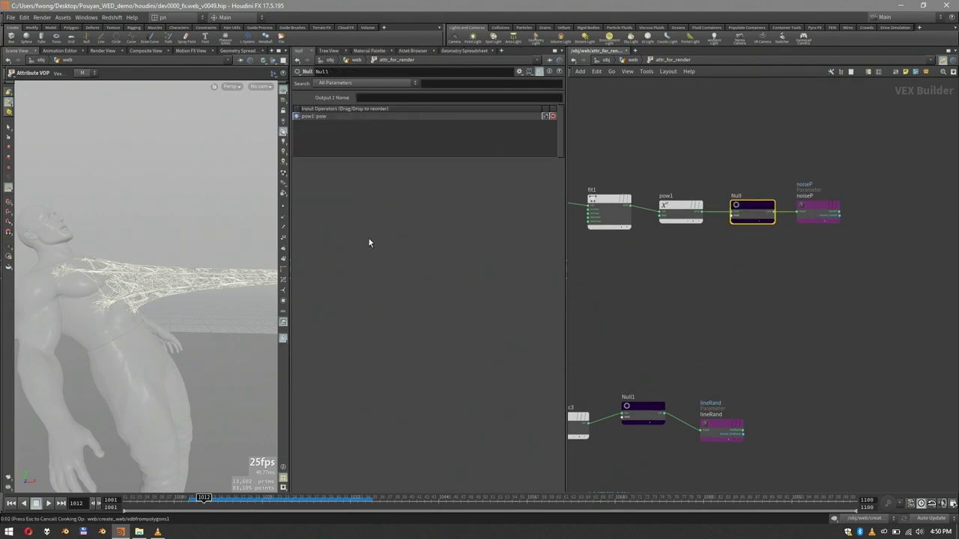
pyautogui.press('x')
pyautogui.click(759, 212)
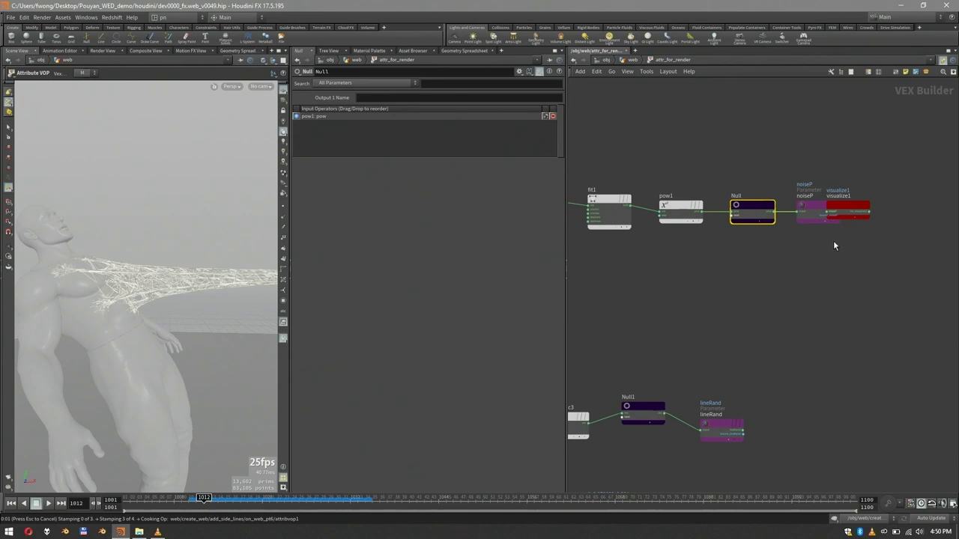
pyautogui.moveTo(834, 242); pyautogui.dragTo(826, 262)
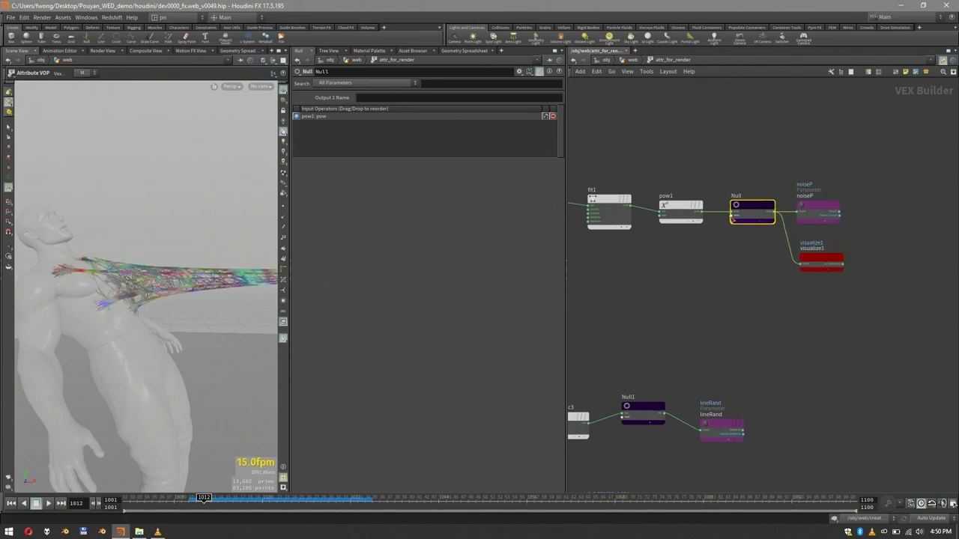
pyautogui.keyDown('alt'); pyautogui.moveTo(123, 272); pyautogui.dragTo(160, 262); pyautogui.keyUp('alt')
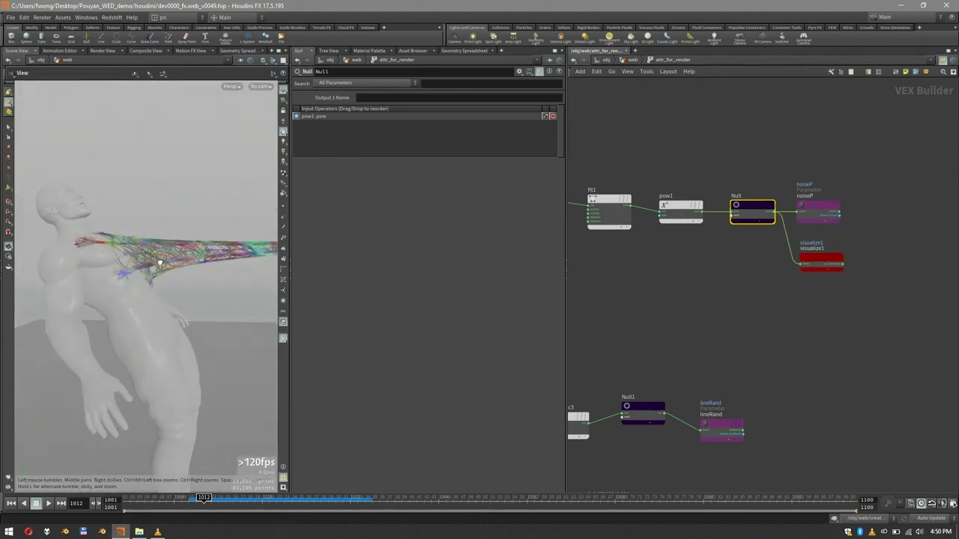
pyautogui.keyDown('alt'); pyautogui.moveTo(160, 262); pyautogui.dragTo(218, 235, button='right'); pyautogui.keyUp('alt')
pyautogui.keyDown('alt'); pyautogui.moveTo(218, 235); pyautogui.dragTo(206, 263); pyautogui.keyUp('alt')
# Step: Visualize Null1, which feeds lineRand, and place visualize1 above the lineRand parameter
pyautogui.moveTo(711, 345); pyautogui.dragTo(810, 186, button='middle')
pyautogui.moveTo(757, 204); pyautogui.dragTo(745, 288)
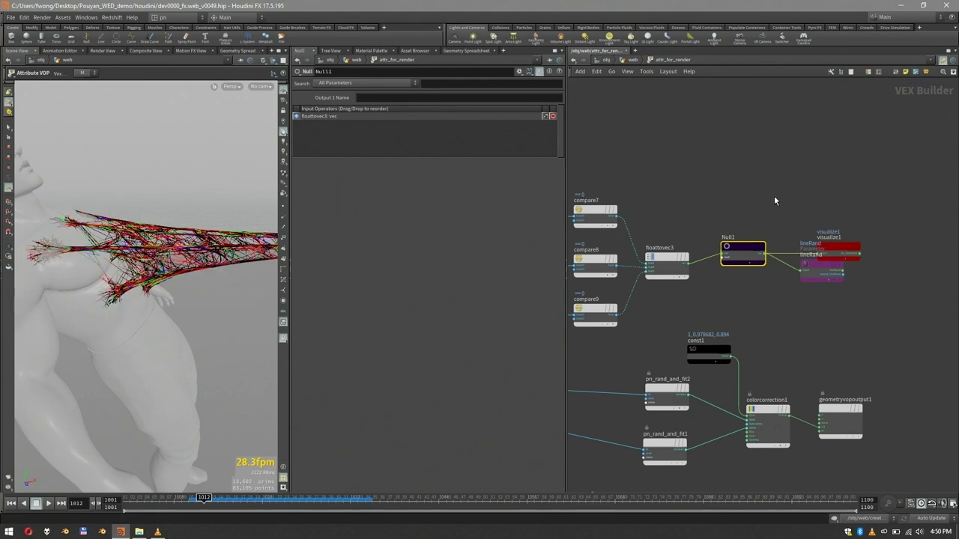
pyautogui.click(857, 254)
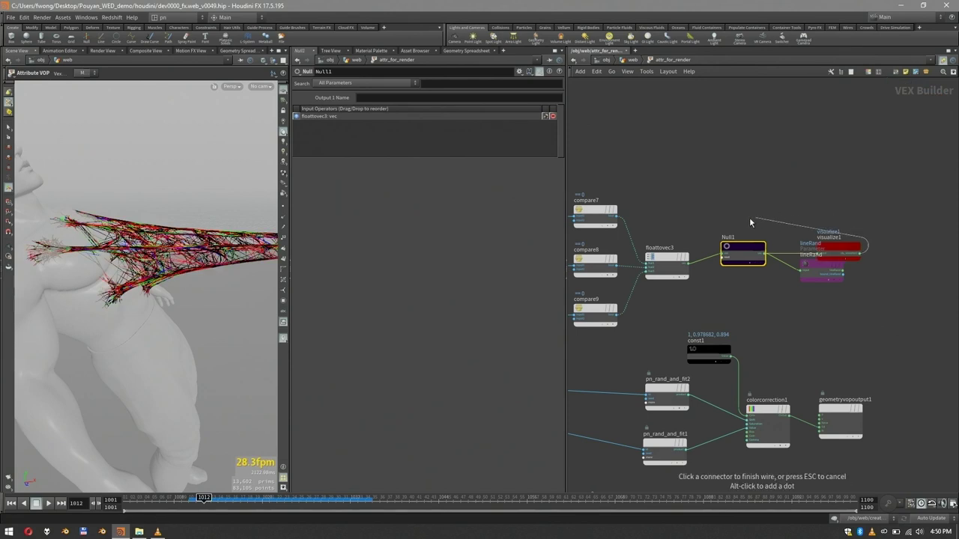
pyautogui.click(862, 242)
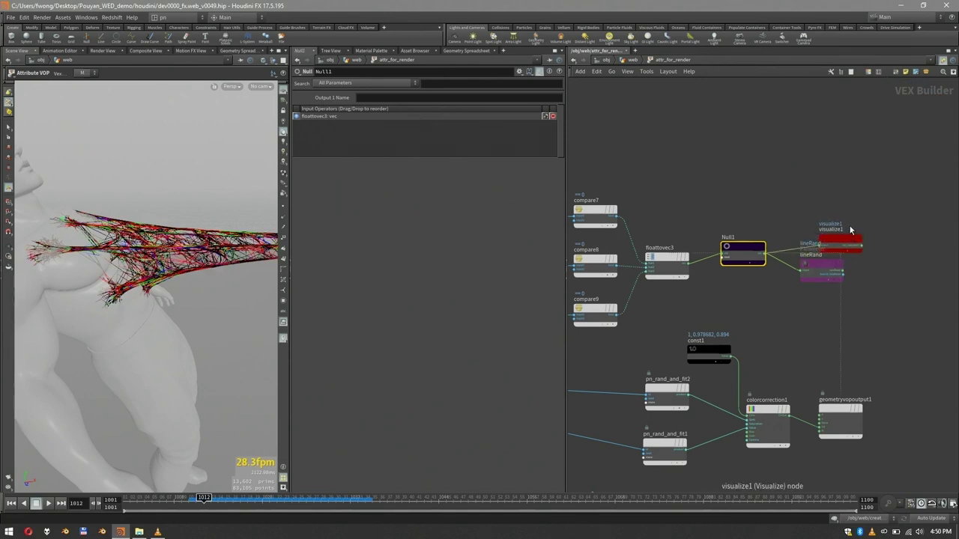
pyautogui.press('h')
pyautogui.scroll(3, 719, 284)
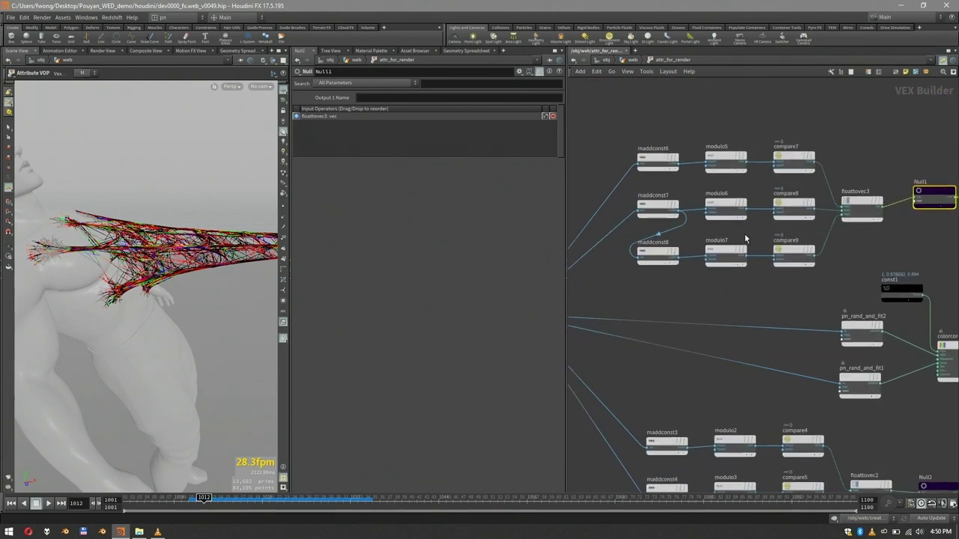
# Step: Inspect the divisors of modulo7, modulo6 and modulo5 that generate the lineRand masks
pyautogui.click(724, 255)
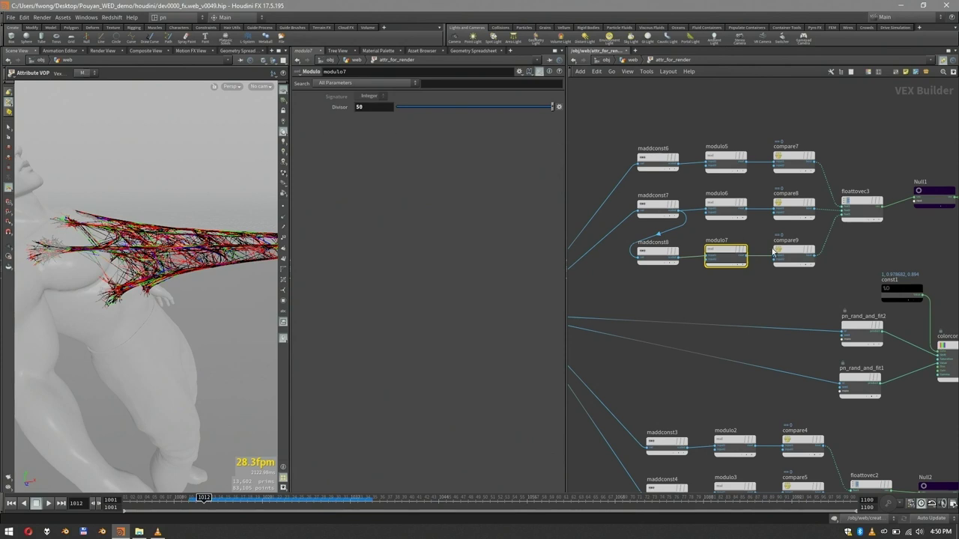
pyautogui.click(712, 210)
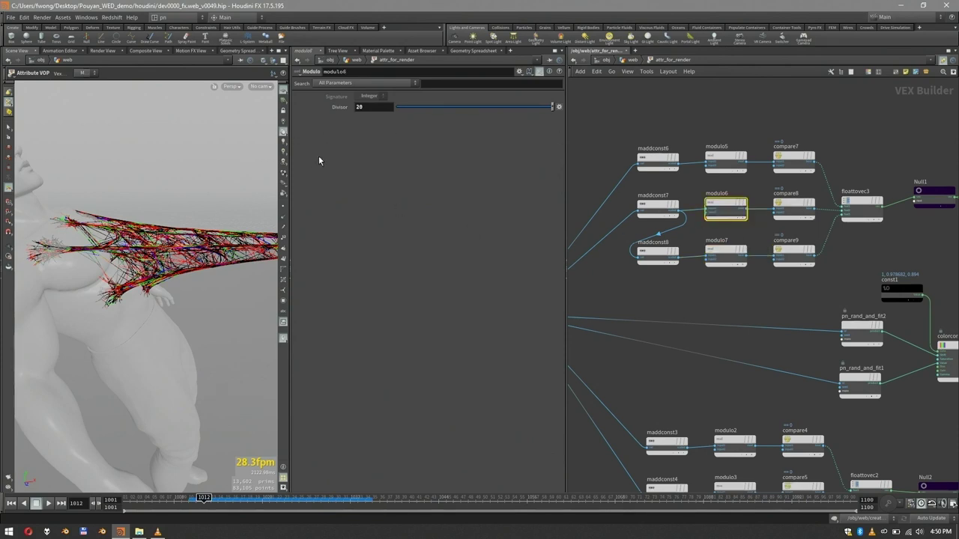
pyautogui.click(723, 154)
pyautogui.scroll(-1, 883, 143)
pyautogui.moveTo(887, 144); pyautogui.dragTo(749, 166, button='middle')
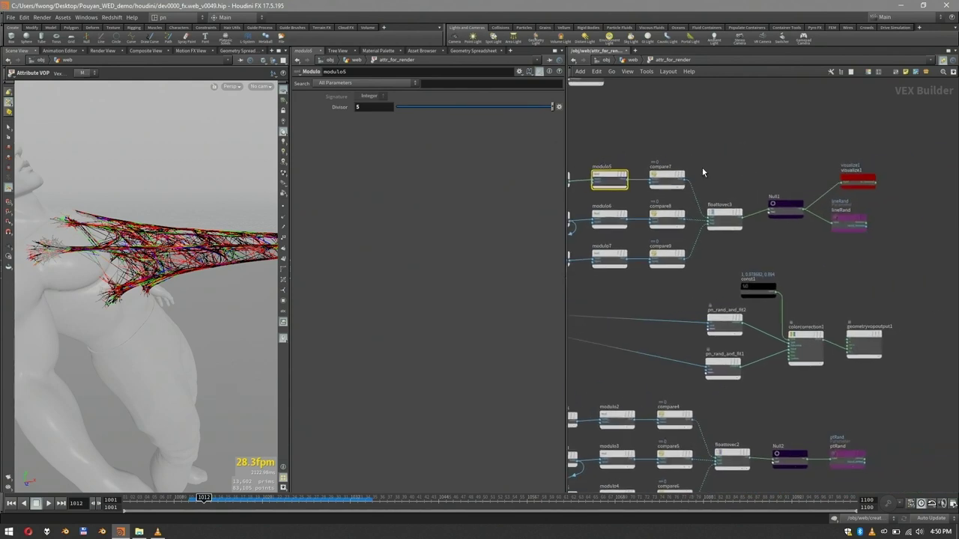
# Step: Visualize Null2, which feeds ptRand, and place visualize1 below the ptRand parameter
pyautogui.moveTo(865, 254); pyautogui.dragTo(845, 161, button='middle')
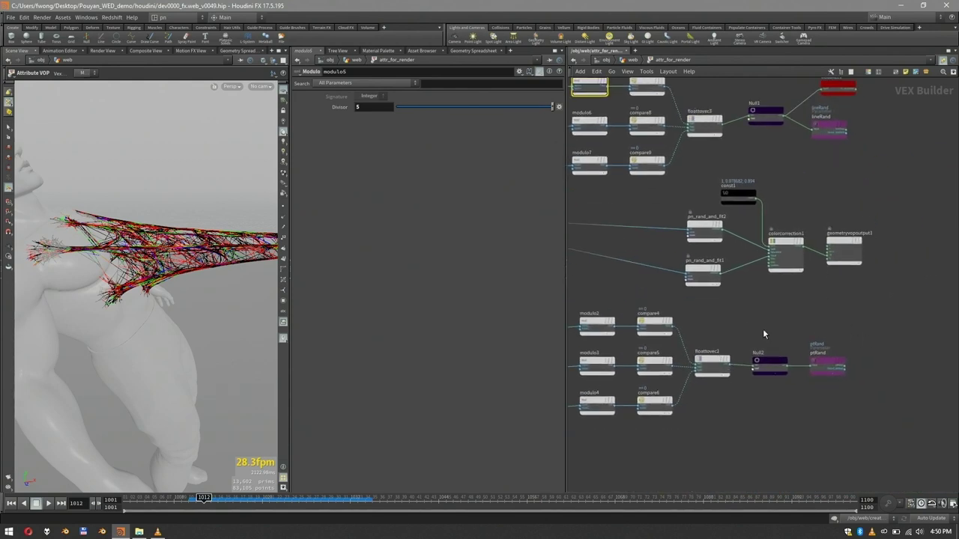
pyautogui.moveTo(762, 329); pyautogui.dragTo(852, 243, button='middle')
pyautogui.click(849, 286)
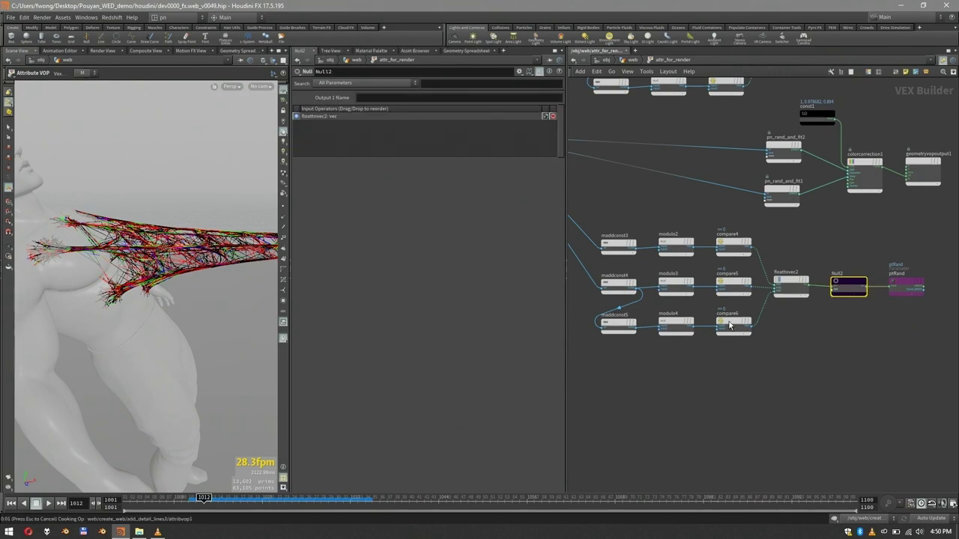
pyautogui.moveTo(729, 324)
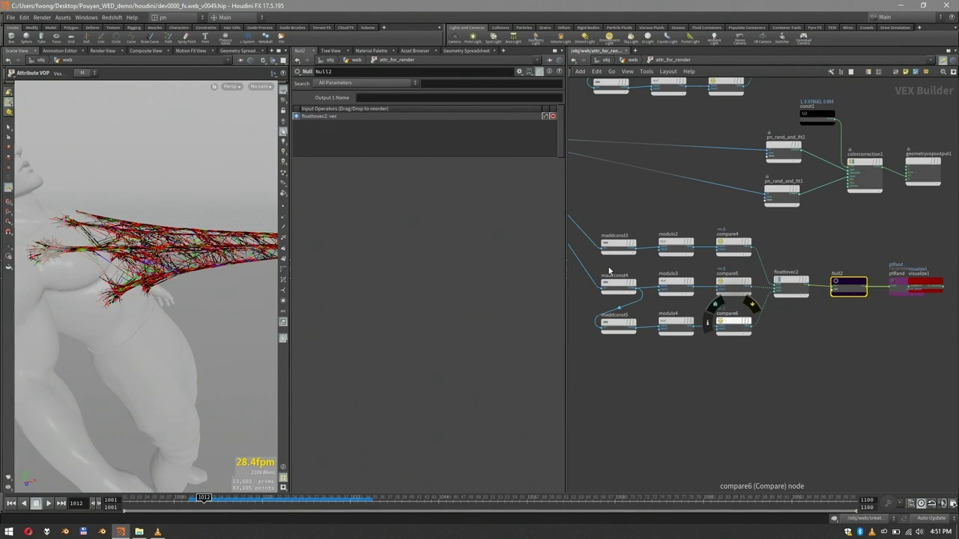
pyautogui.click(937, 283)
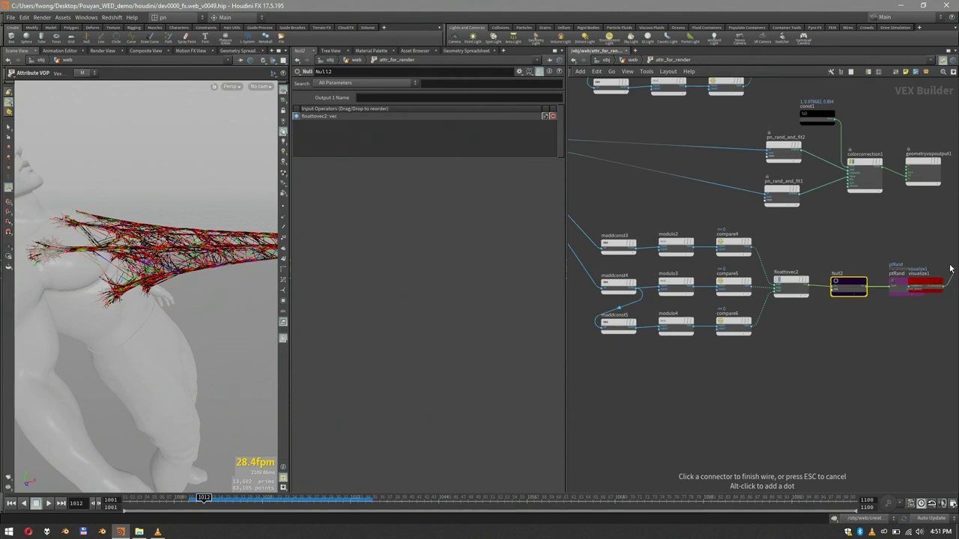
pyautogui.moveTo(934, 284); pyautogui.dragTo(902, 341)
pyautogui.click(901, 341)
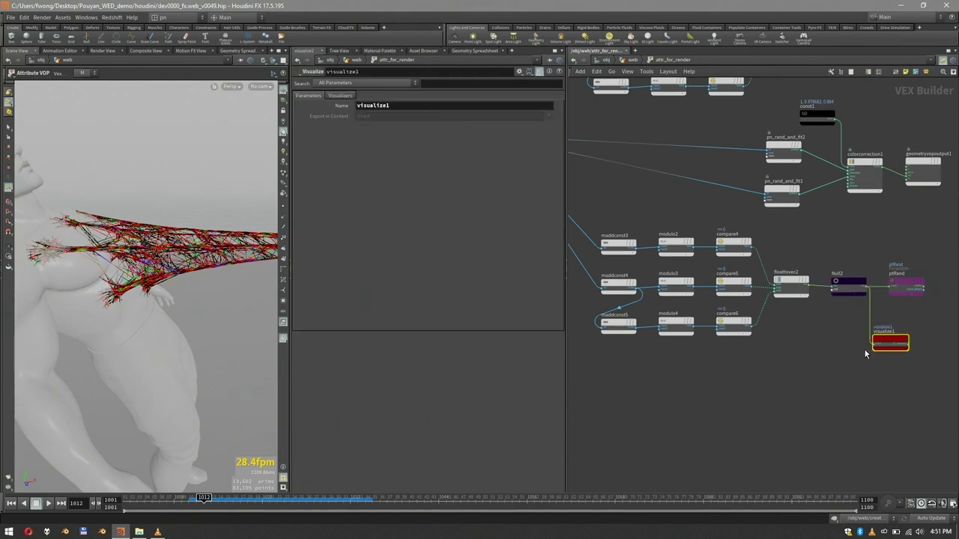
# Step: Delete the visualize1 node from the ptRand branch and leave the attr_for_render network
pyautogui.press('Tab')
pyautogui.click(827, 353)
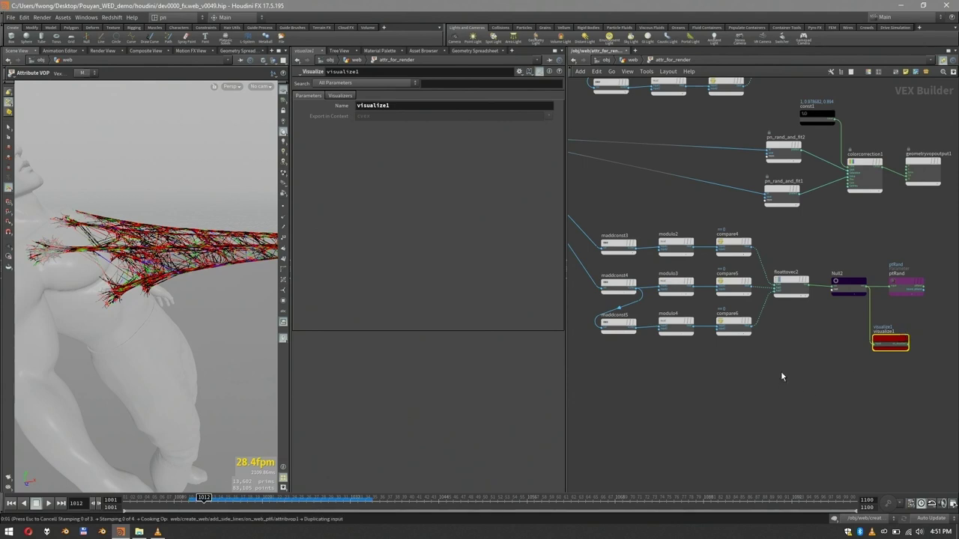
pyautogui.press('Delete')
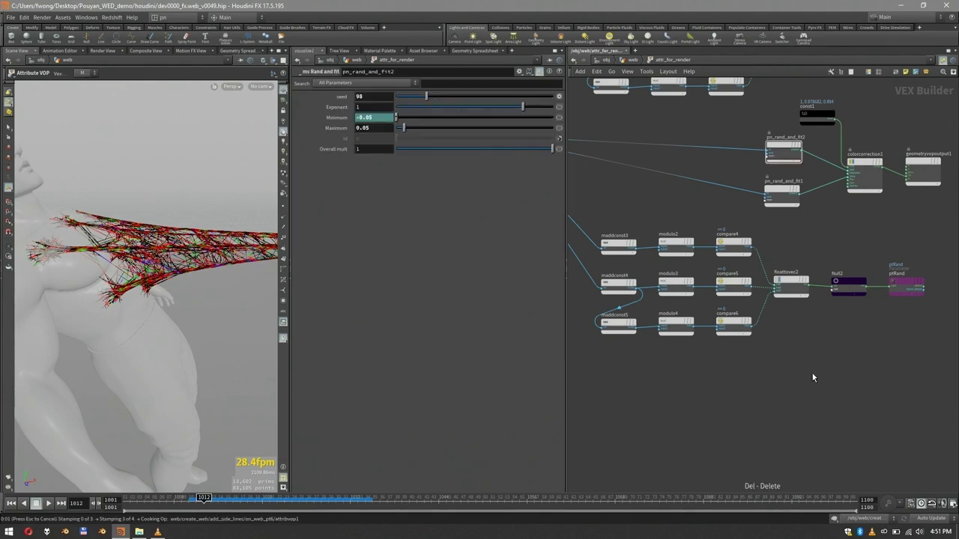
pyautogui.moveTo(845, 333); pyautogui.dragTo(781, 370, button='middle')
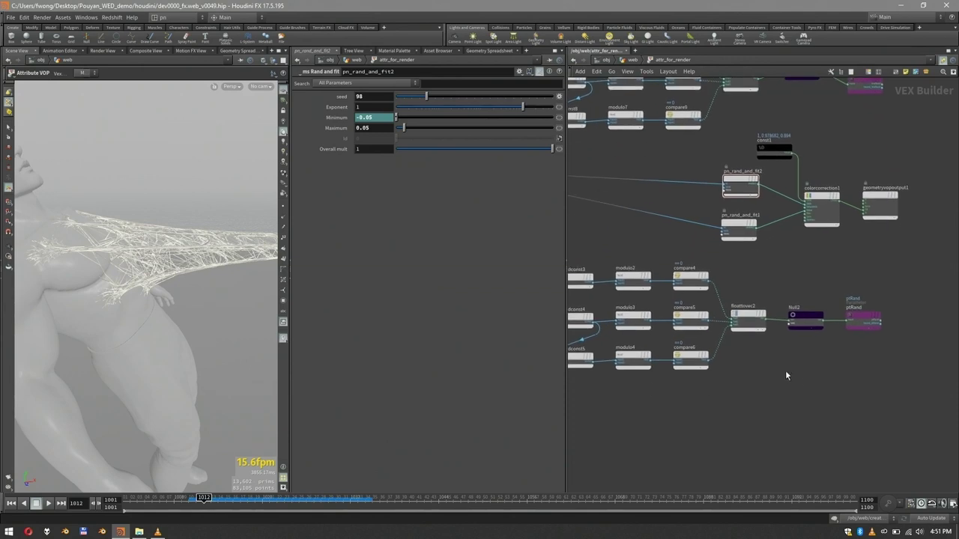
pyautogui.press('u')
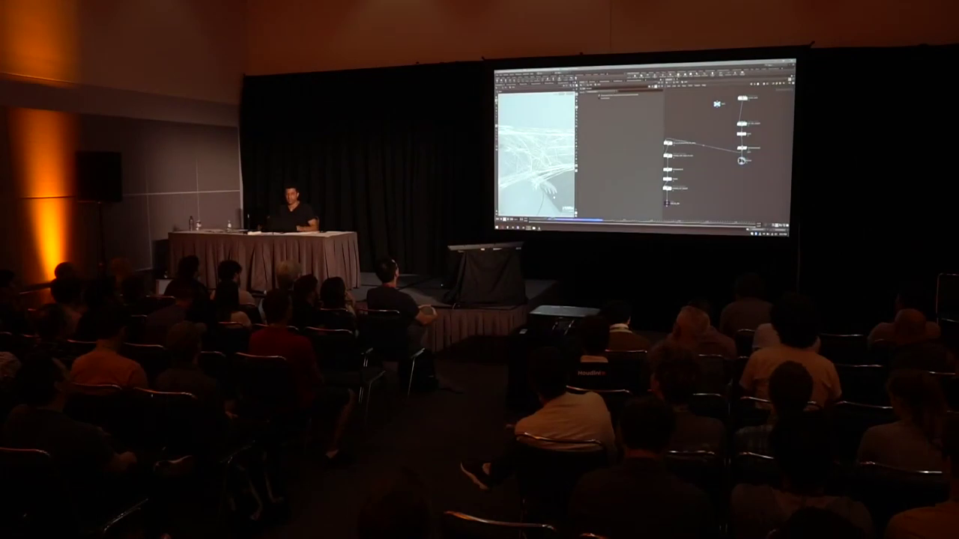
# Step: Switch to the fx_renders folder, open layer_contactSheet_v001 and enlarge the sheet to 100%
pyautogui.hotkey('alt', 'Tab')
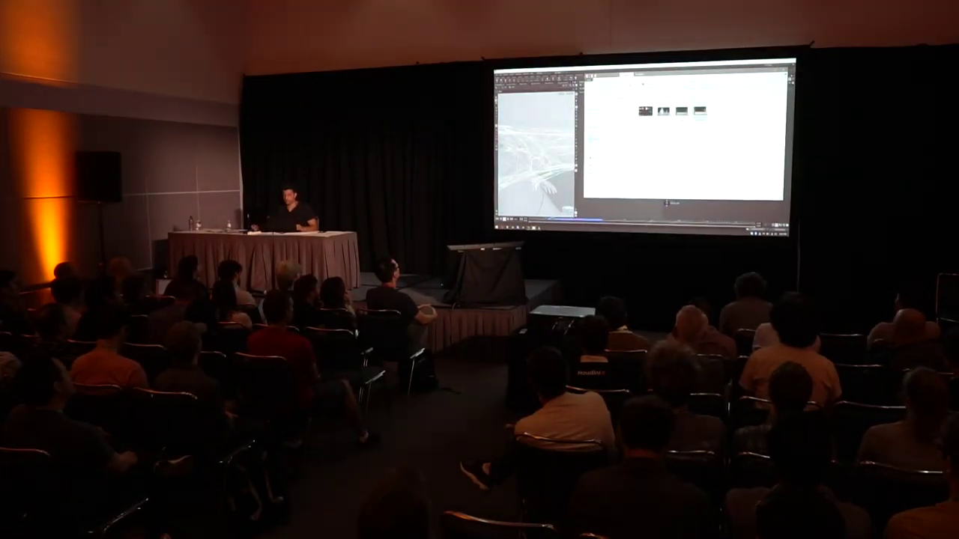
pyautogui.doubleClick(644, 112)
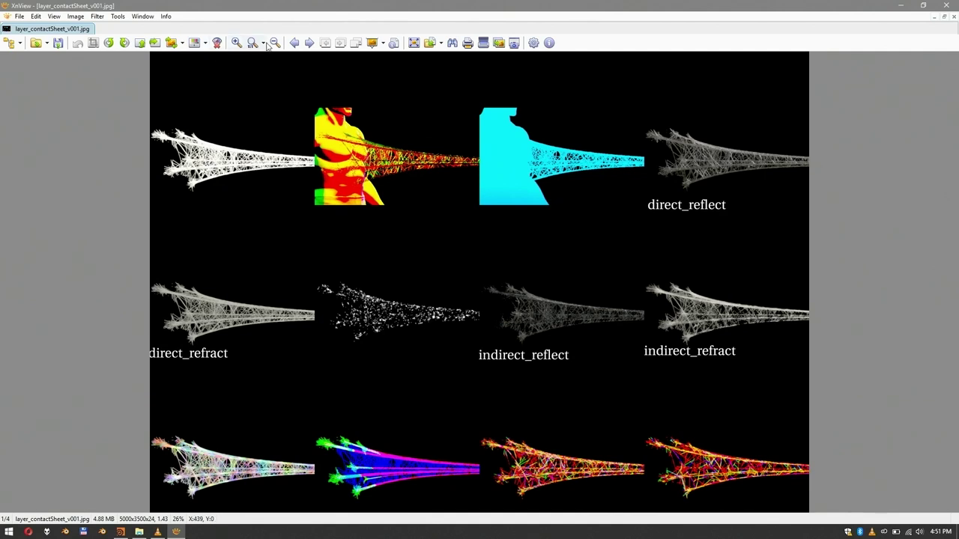
pyautogui.click(236, 43)
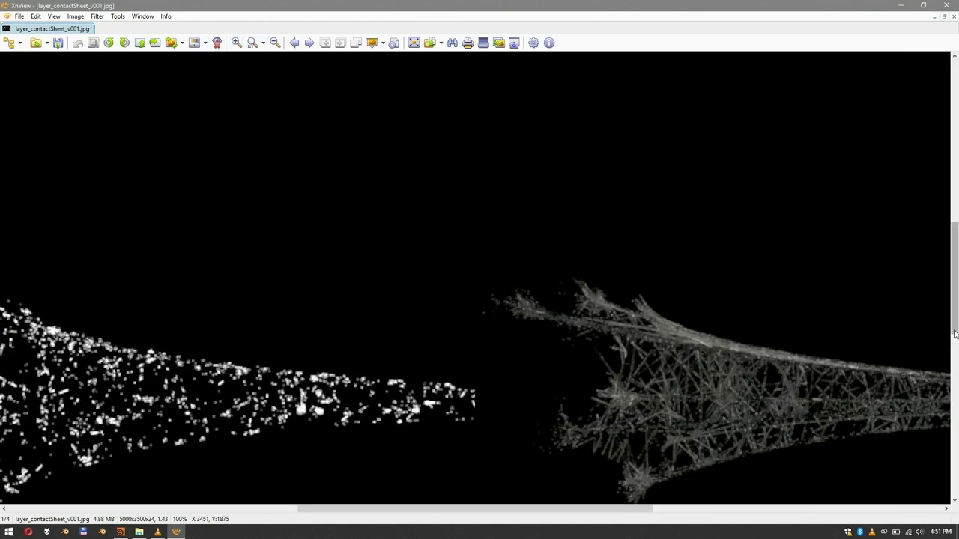
pyautogui.moveTo(952, 321); pyautogui.dragTo(952, 352)
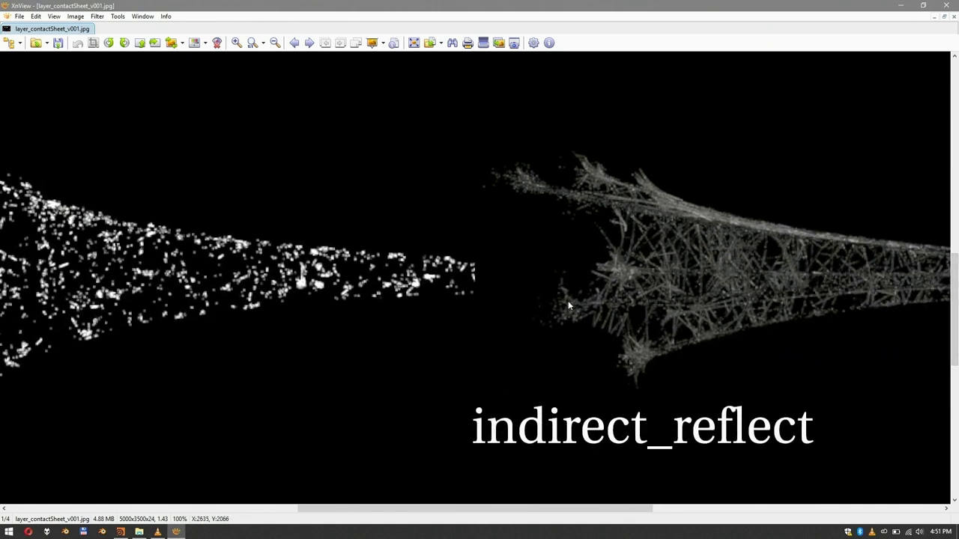
# Step: Examine the white-speckled render pass between direct_refract and indirect_reflect on the contact sheet
pyautogui.moveTo(679, 282); pyautogui.dragTo(662, 242)
pyautogui.click(654, 256)
pyautogui.moveTo(146, 195); pyautogui.dragTo(955, 212, button='right')
pyautogui.moveTo(75, 482)
pyautogui.mouseDown(button='right')
pyautogui.moveTo(419, 345)
pyautogui.moveTo(419, 236)
pyautogui.moveTo(416, 399)
pyautogui.moveTo(267, 397)
pyautogui.mouseUp(button='right')
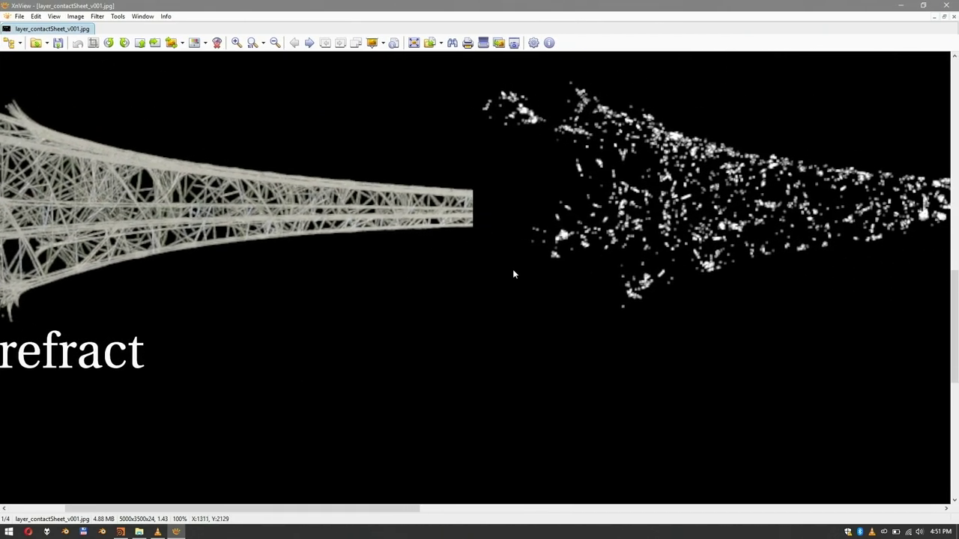
pyautogui.moveTo(707, 228)
pyautogui.mouseDown()
pyautogui.moveTo(409, 203)
pyautogui.moveTo(366, 212)
pyautogui.mouseUp()
pyautogui.click(777, 158)
pyautogui.moveTo(778, 157)
pyautogui.mouseDown(button='right')
pyautogui.moveTo(481, 203)
pyautogui.moveTo(309, 164)
pyautogui.moveTo(533, 212)
pyautogui.moveTo(510, 187)
pyautogui.mouseUp(button='right')
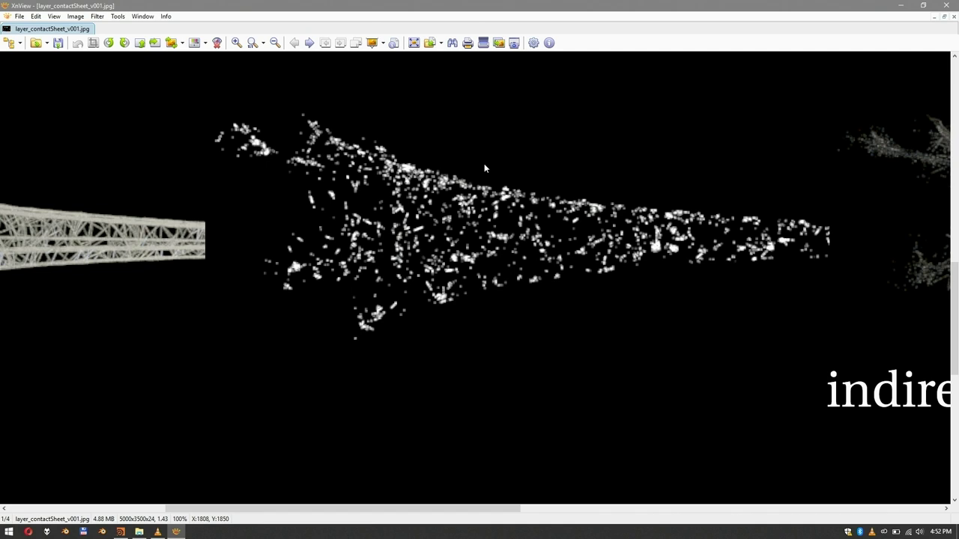
# Step: Play webComp_overShoulder_v001 from the fx_renders folder, skip forward to about the two-thirds mark and close the video
pyautogui.hotkey('alt', 'Tab')
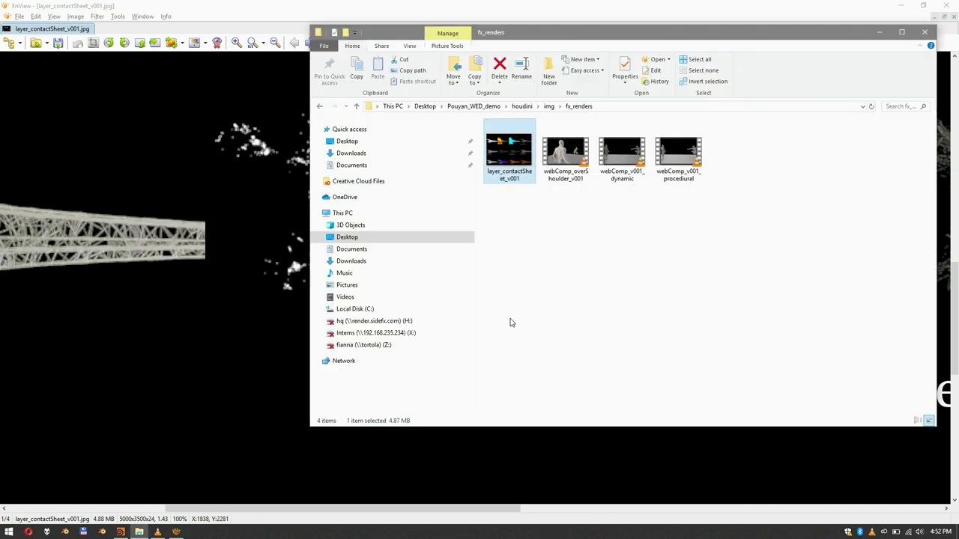
pyautogui.press('Right')
pyautogui.press('Return')
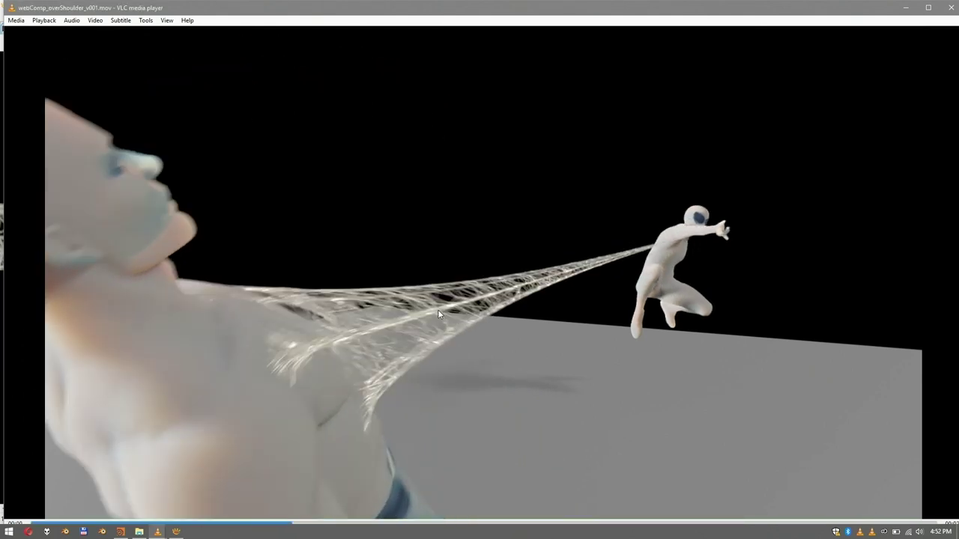
pyautogui.click(632, 521)
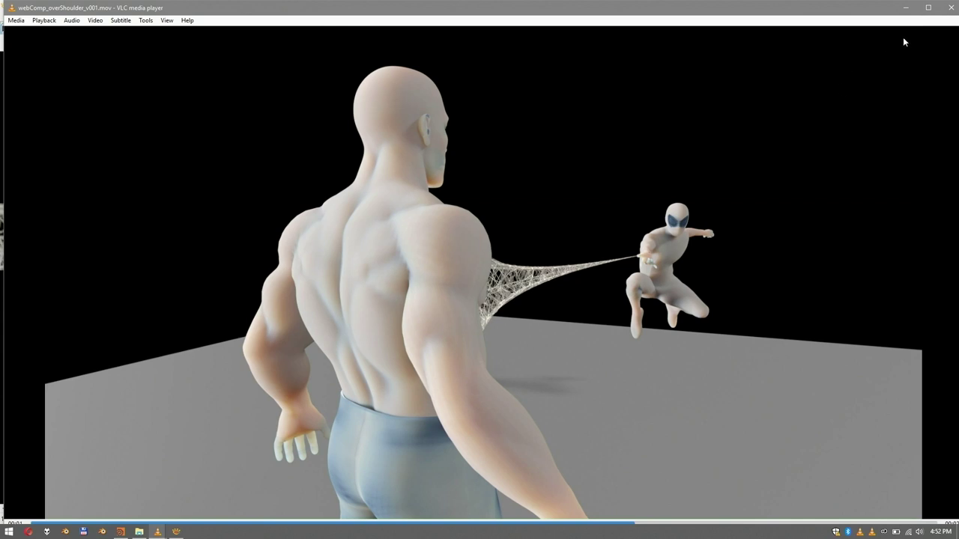
pyautogui.click(952, 7)
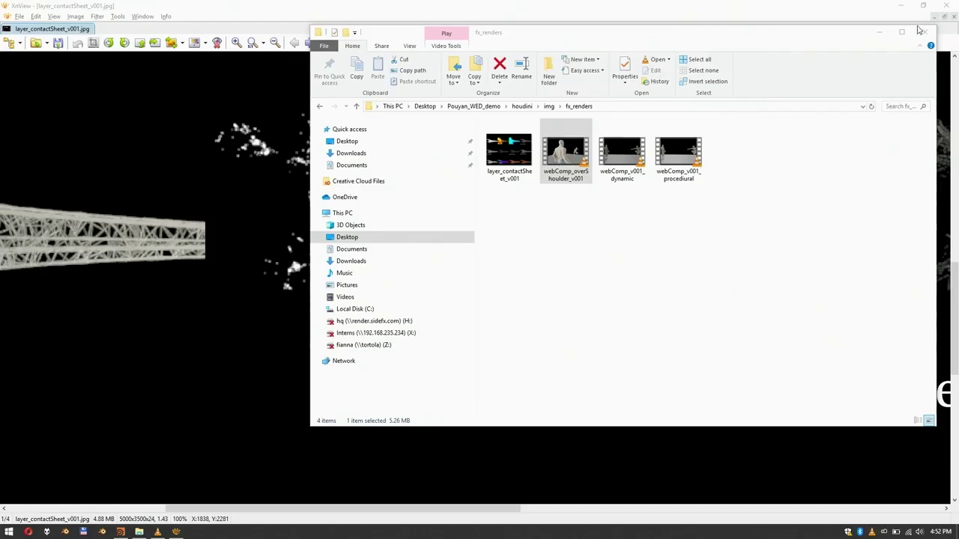
# Step: Return to layer_contactSheet_v001, reduce the magnification to review the rows of render layers, and close the image viewer
pyautogui.doubleClick(487, 153)
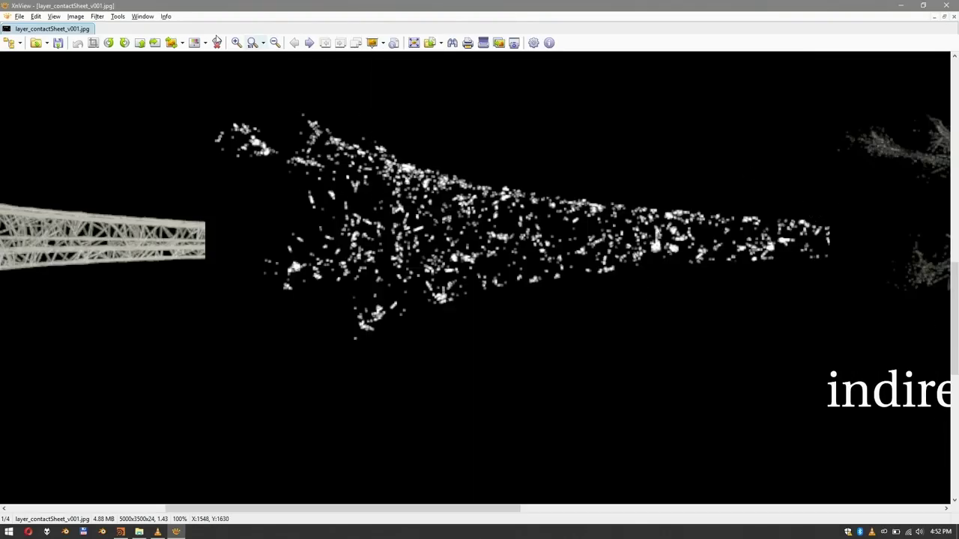
pyautogui.click(275, 43)
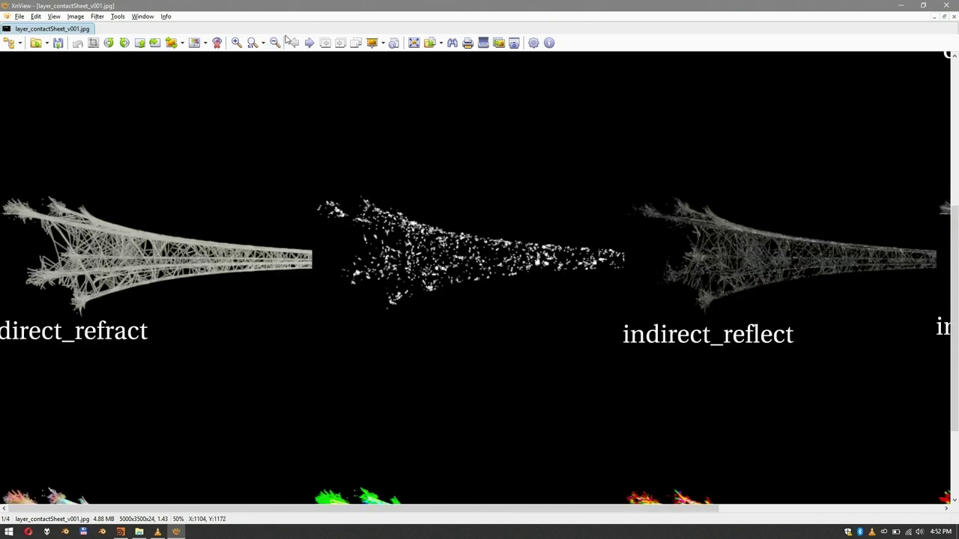
pyautogui.click(275, 43)
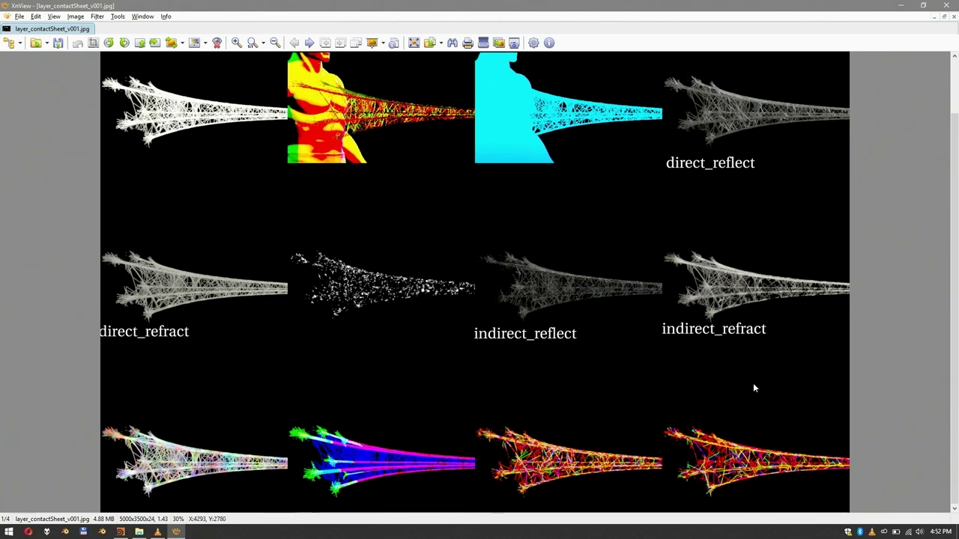
pyautogui.click(953, 8)
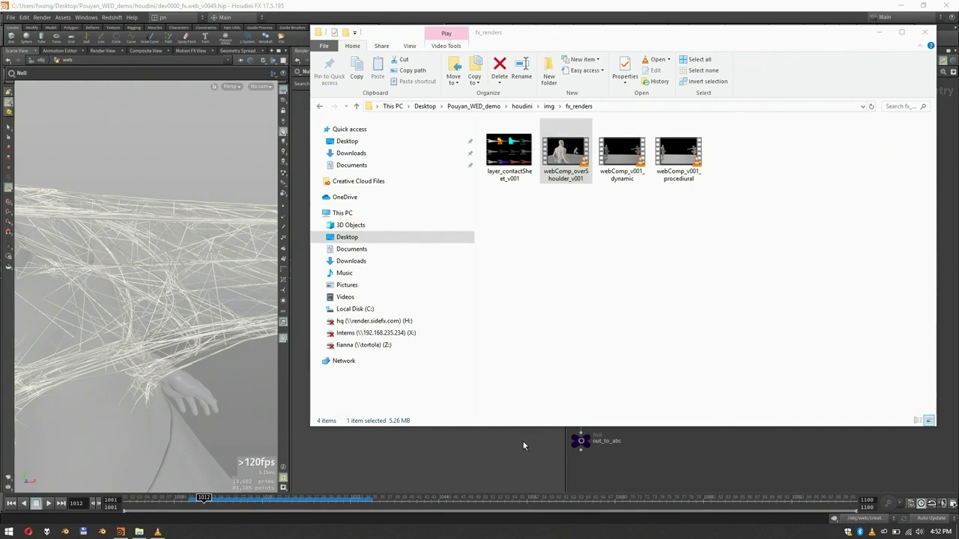
# Step: Play webComp_v001_dynamic from the fx_renders folder, replay it in a maximized player and close the video
pyautogui.click(627, 158)
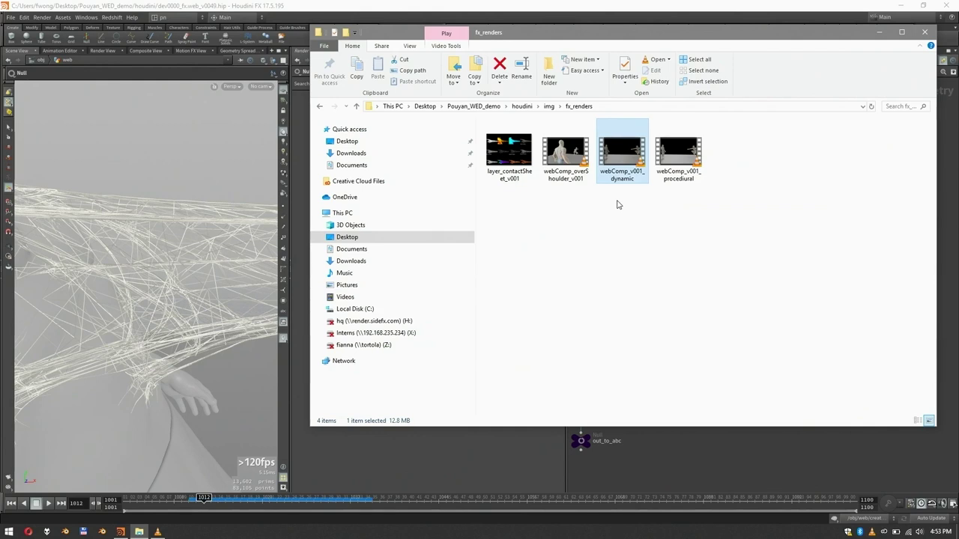
pyautogui.press('Return')
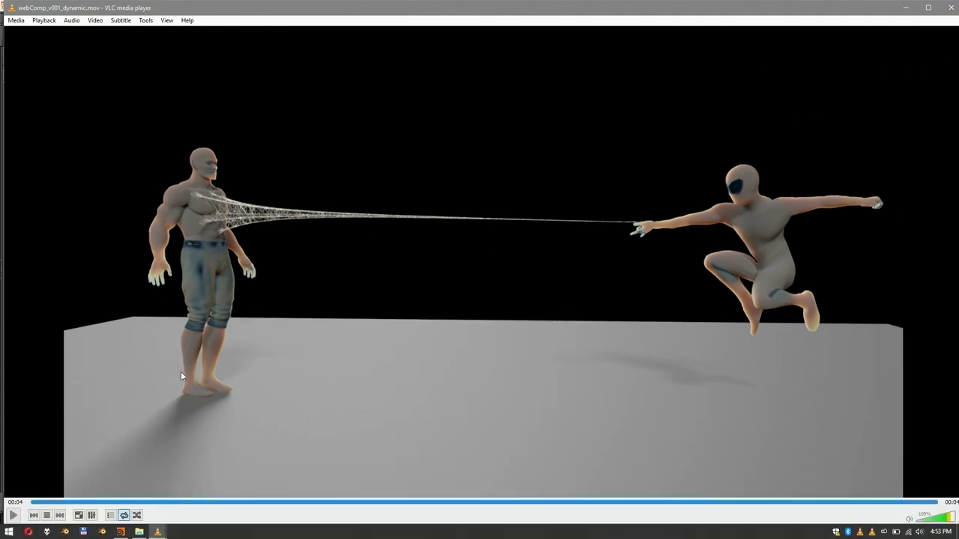
pyautogui.click(14, 516)
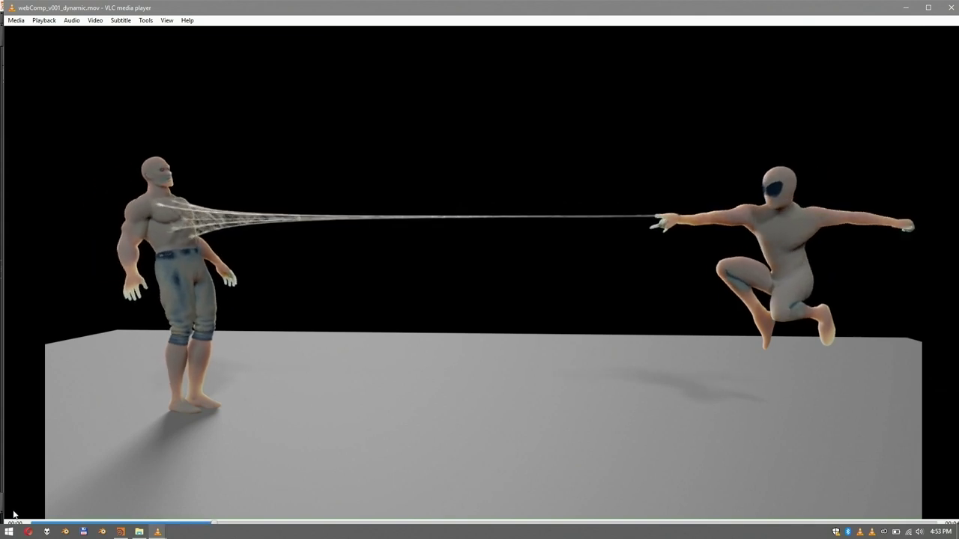
pyautogui.click(928, 7)
pyautogui.click(8, 516)
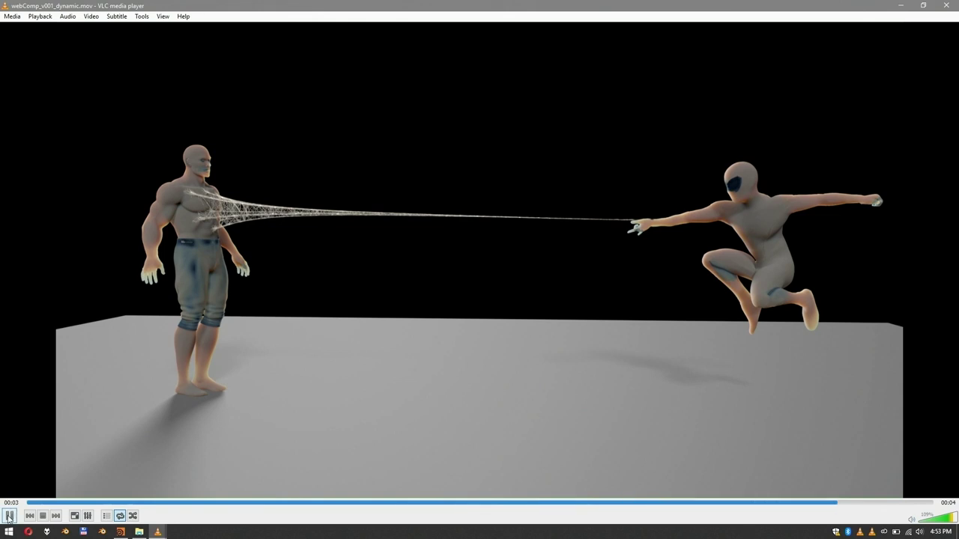
pyautogui.click(946, 6)
# Step: Play webComp_v001_procediural from the fx_renders folder and close the video
pyautogui.click(681, 157)
pyautogui.doubleClick(681, 159)
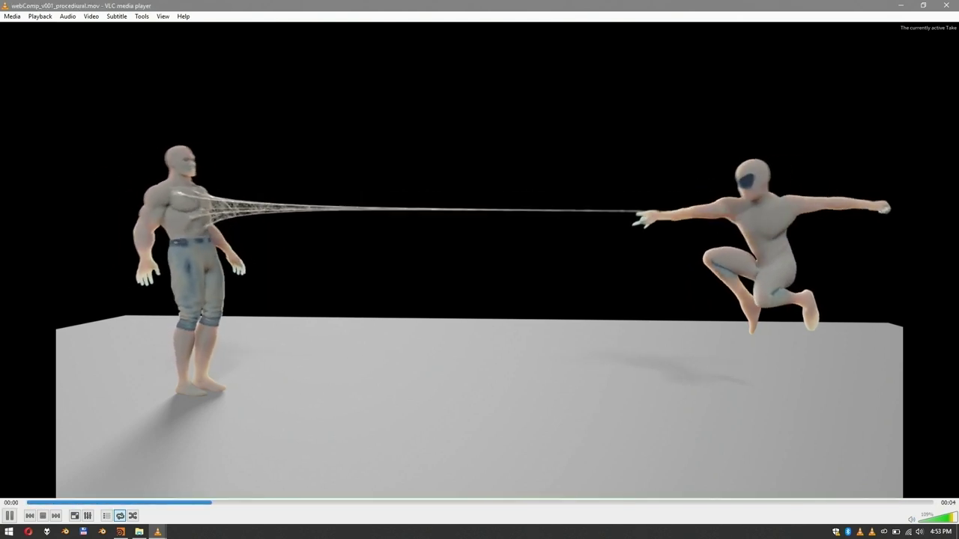
pyautogui.click(947, 6)
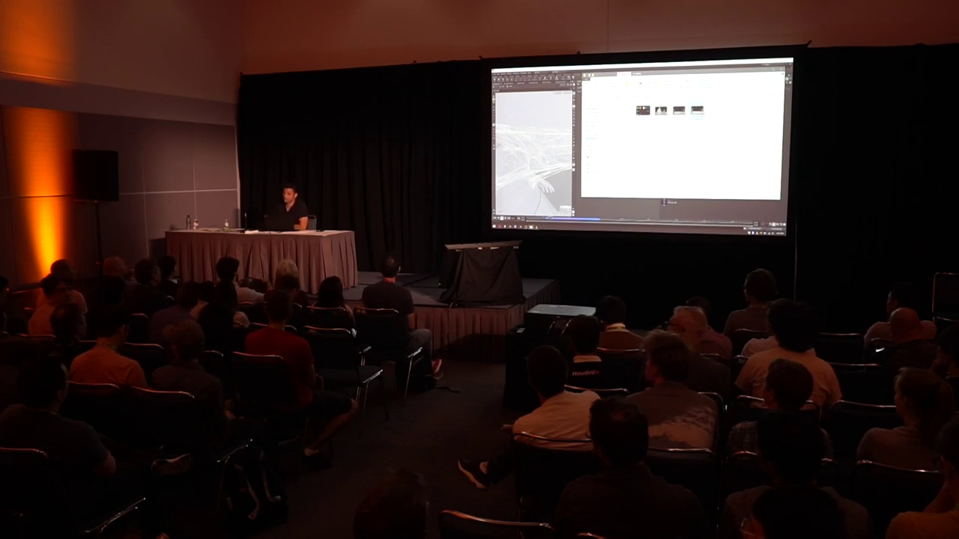
# Step: Switch back to Houdini, go up to the parent network and inspect a yellow node in its upper branch
pyautogui.click(693, 211)
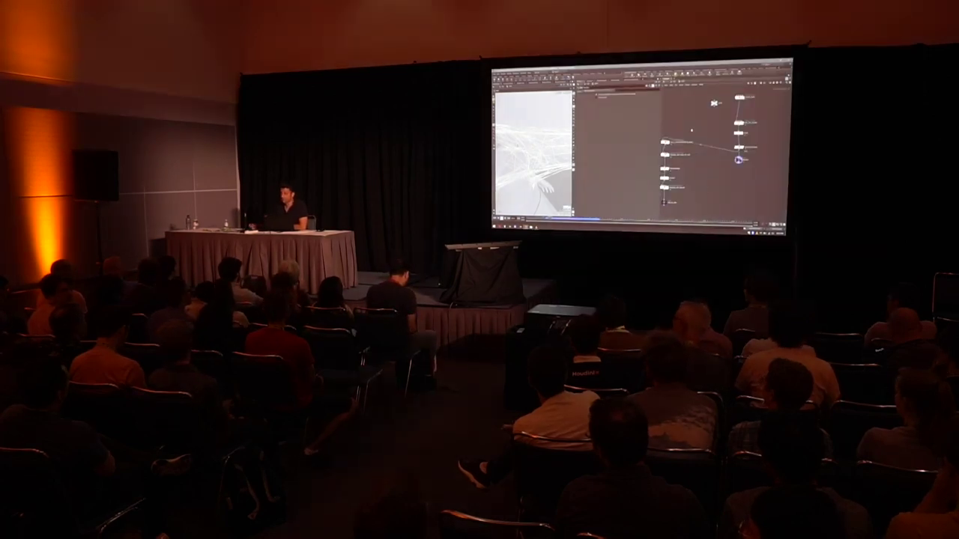
pyautogui.moveTo(690, 132); pyautogui.dragTo(673, 201, button='middle')
pyautogui.click(742, 107)
pyautogui.press('u')
pyautogui.moveTo(719, 86); pyautogui.dragTo(711, 133, button='middle')
pyautogui.click(754, 122)
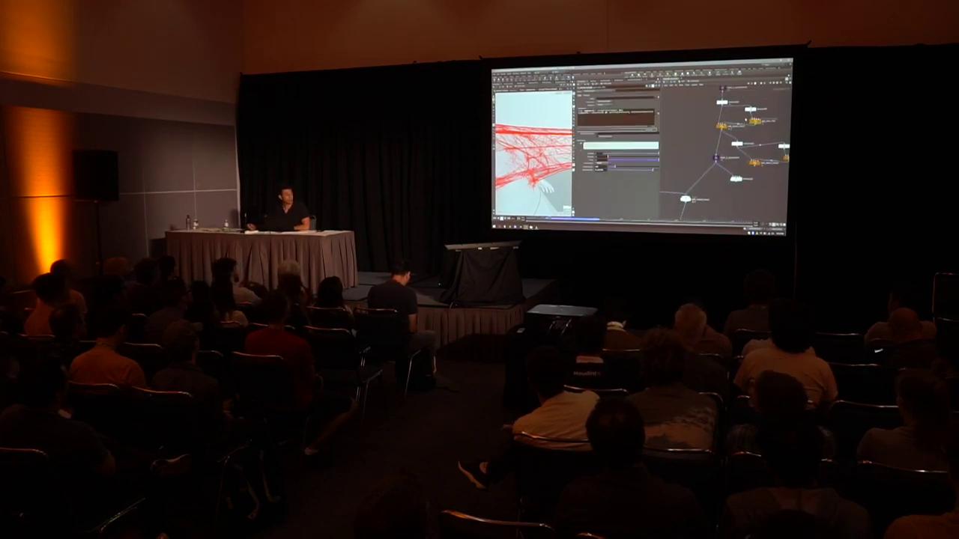